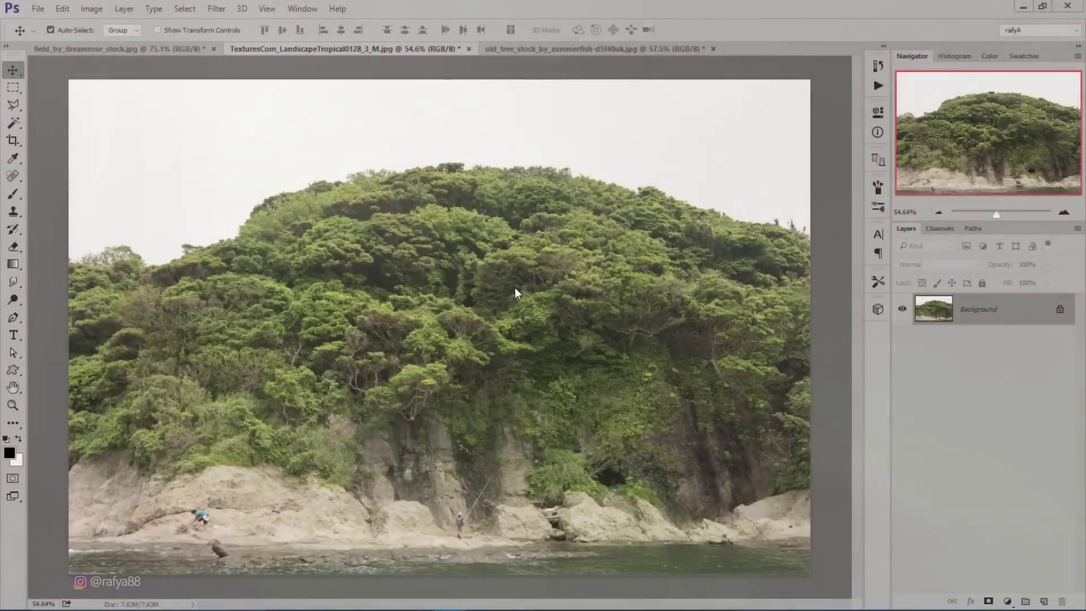
# Unlock the hill photo's Background into an editable Layer 0 and start transforming it.
pyautogui.click(514, 289)
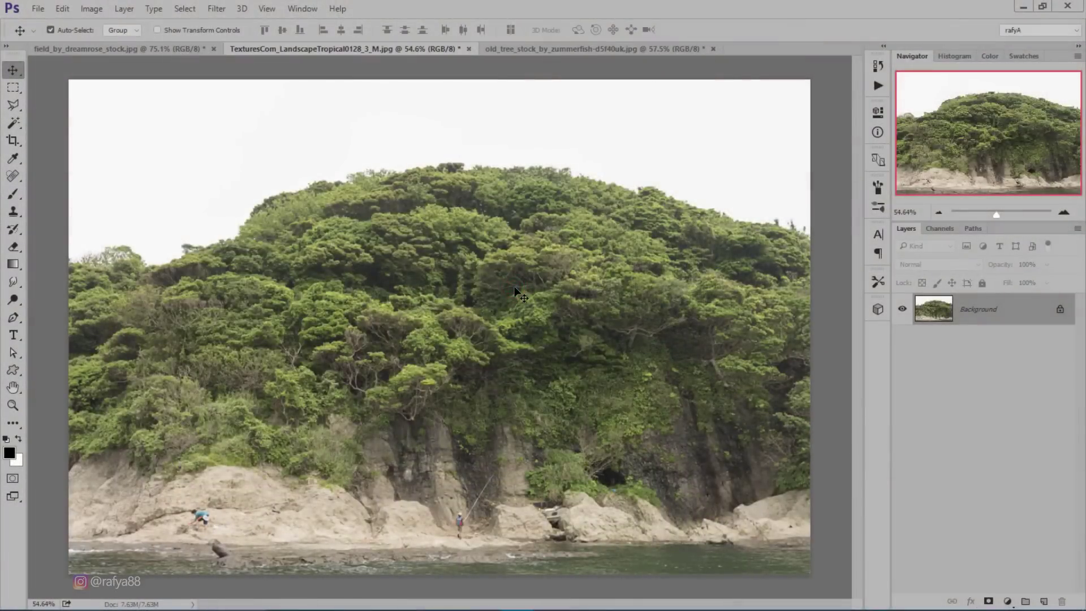
pyautogui.scroll(-1, 515, 290)
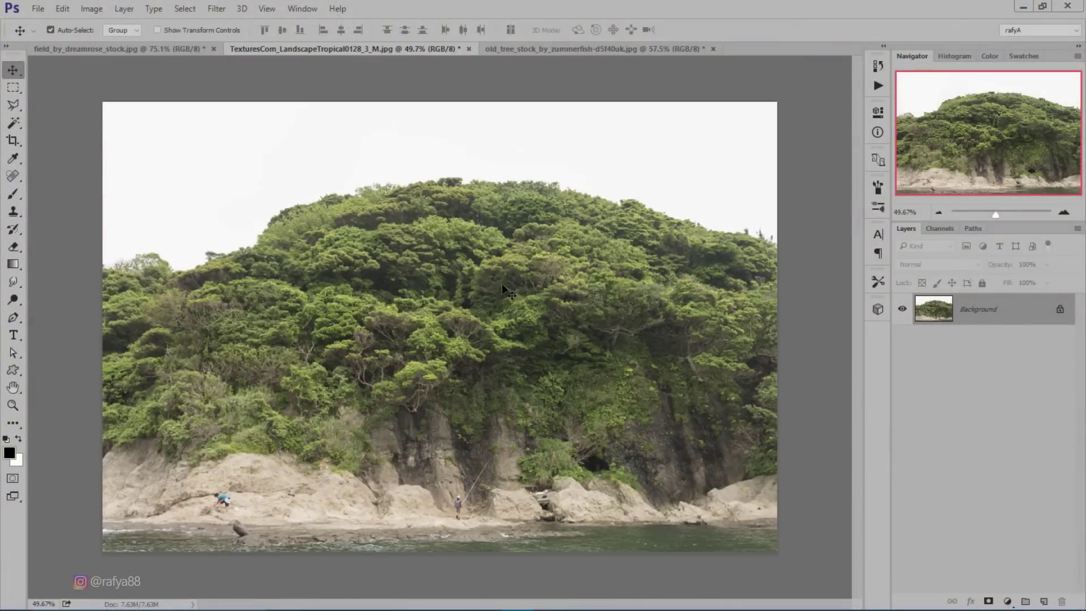
pyautogui.click(1060, 311)
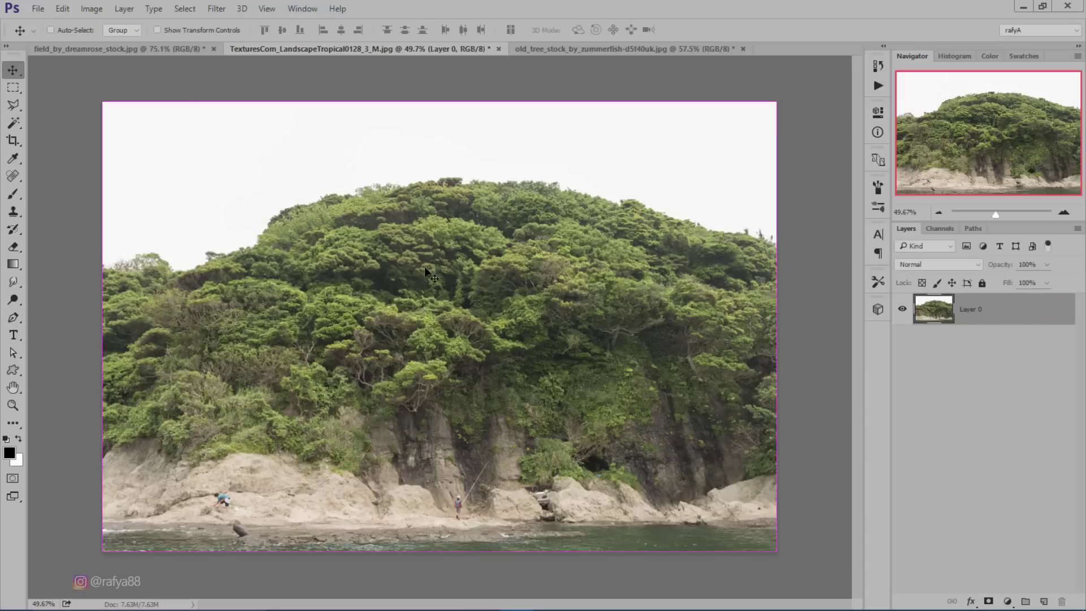
pyautogui.hotkey('ctrl', 't')
pyautogui.scroll(-2, 436, 269)
pyautogui.scroll(-1, 484, 314)
# Scale the hill layer to about 120% and position it to fill the upper canvas.
pyautogui.moveTo(484, 314); pyautogui.dragTo(483, 224)
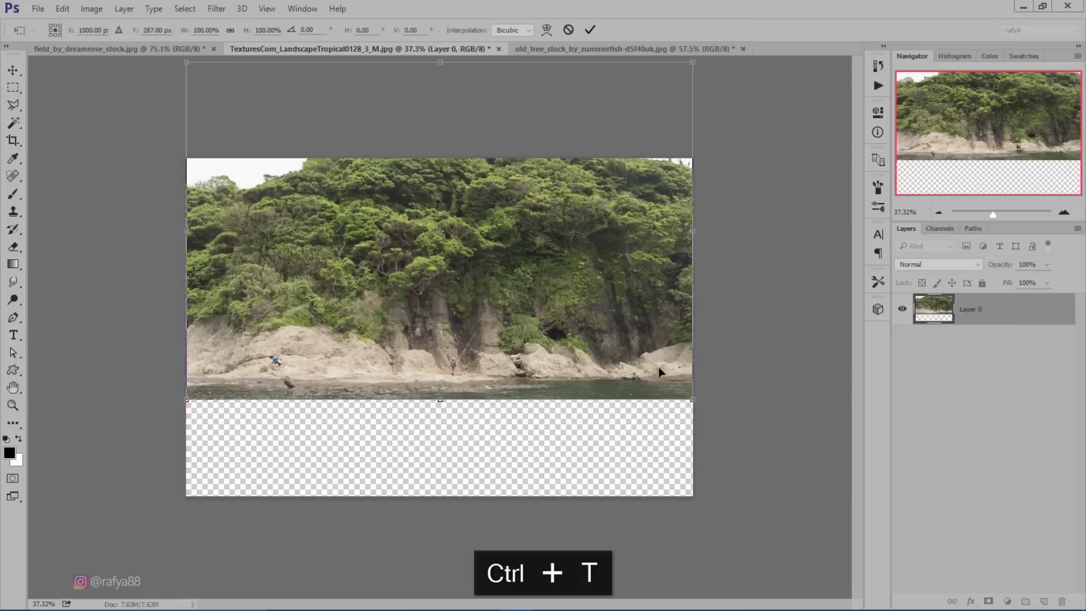
pyautogui.moveTo(691, 399); pyautogui.dragTo(722, 419)
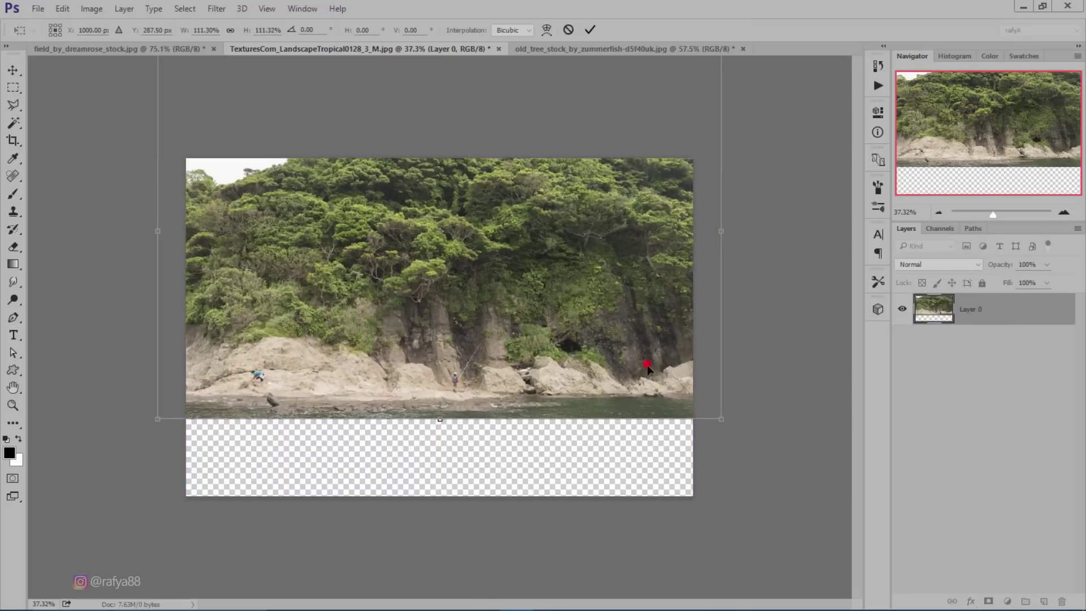
pyautogui.moveTo(648, 363); pyautogui.dragTo(649, 368)
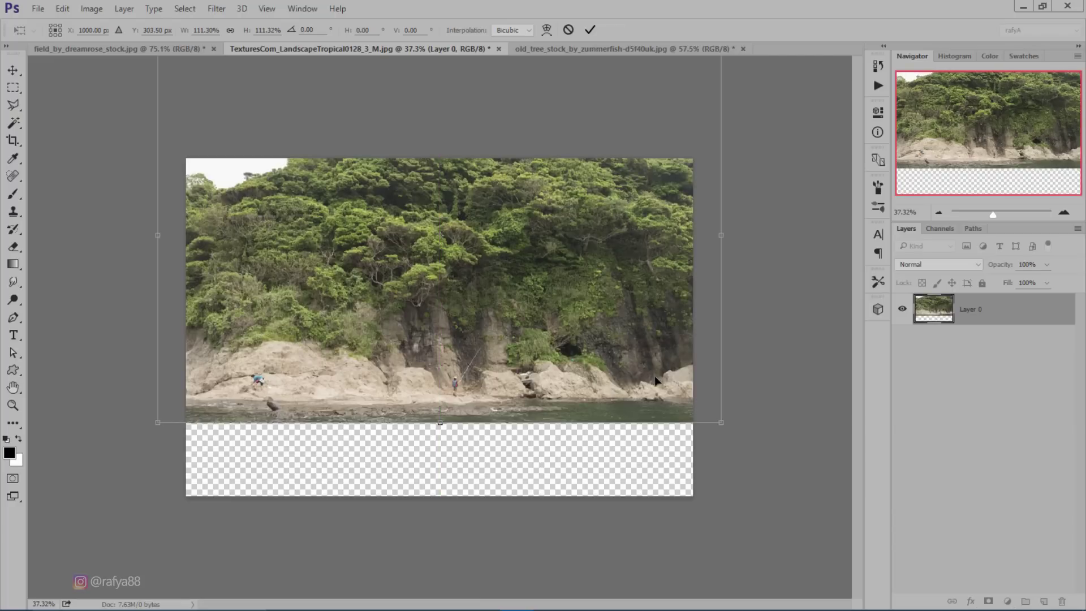
pyautogui.moveTo(723, 422); pyautogui.dragTo(729, 433)
pyautogui.moveTo(619, 359); pyautogui.dragTo(623, 389)
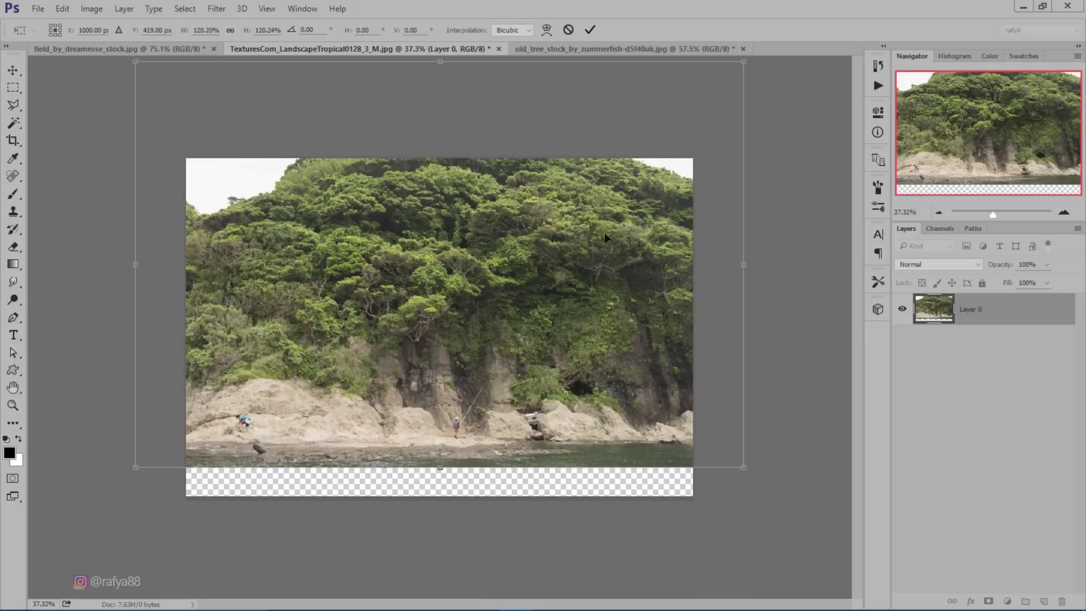
pyautogui.click(591, 30)
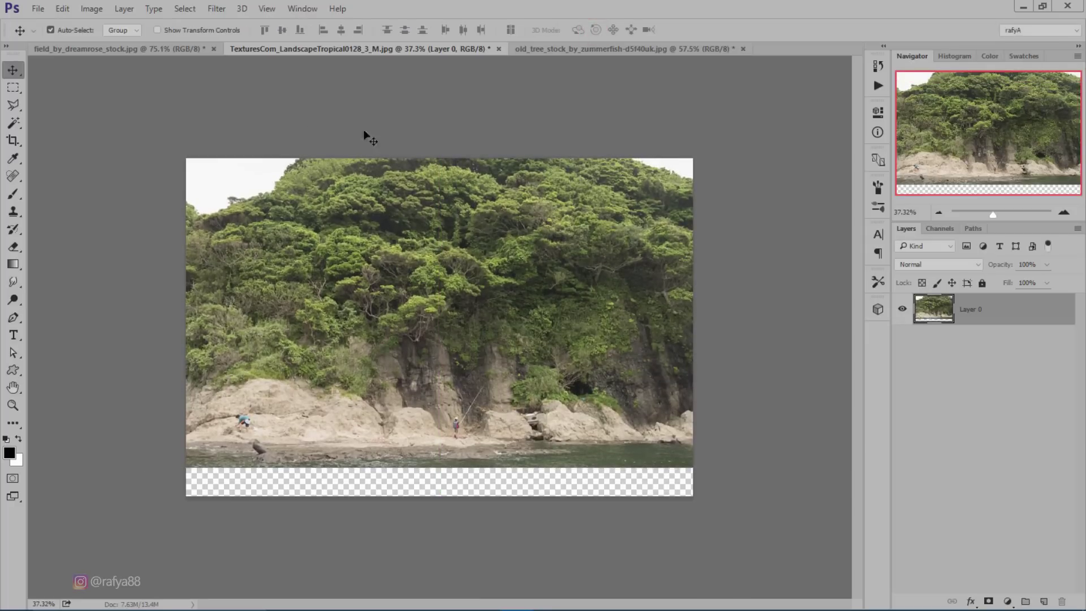
# Copy the grass field from the horizon down into the hill composition as Layer 1.
pyautogui.click(87, 49)
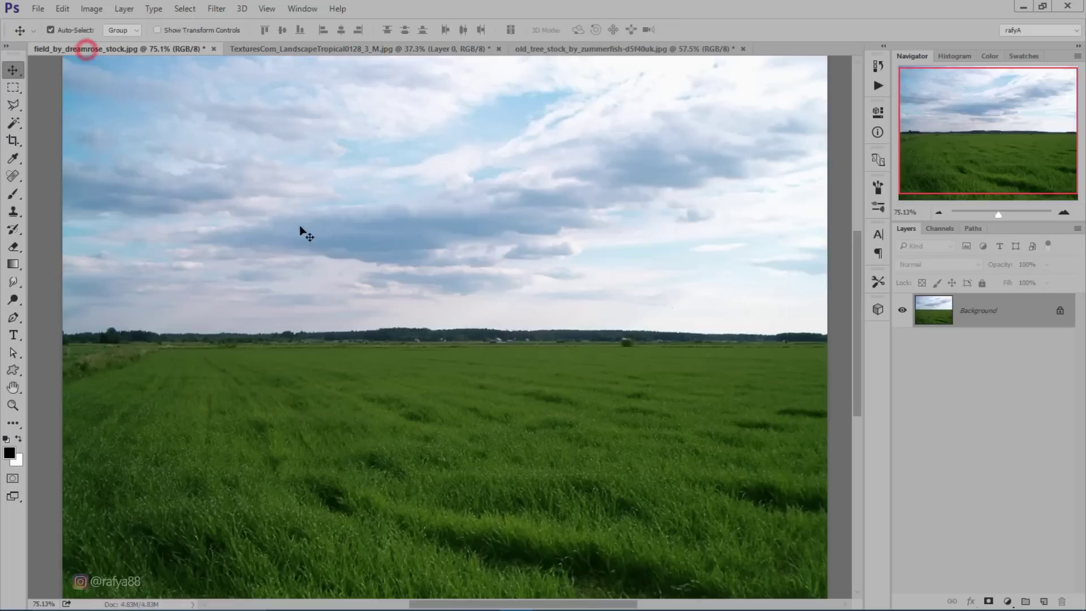
pyautogui.click(14, 88)
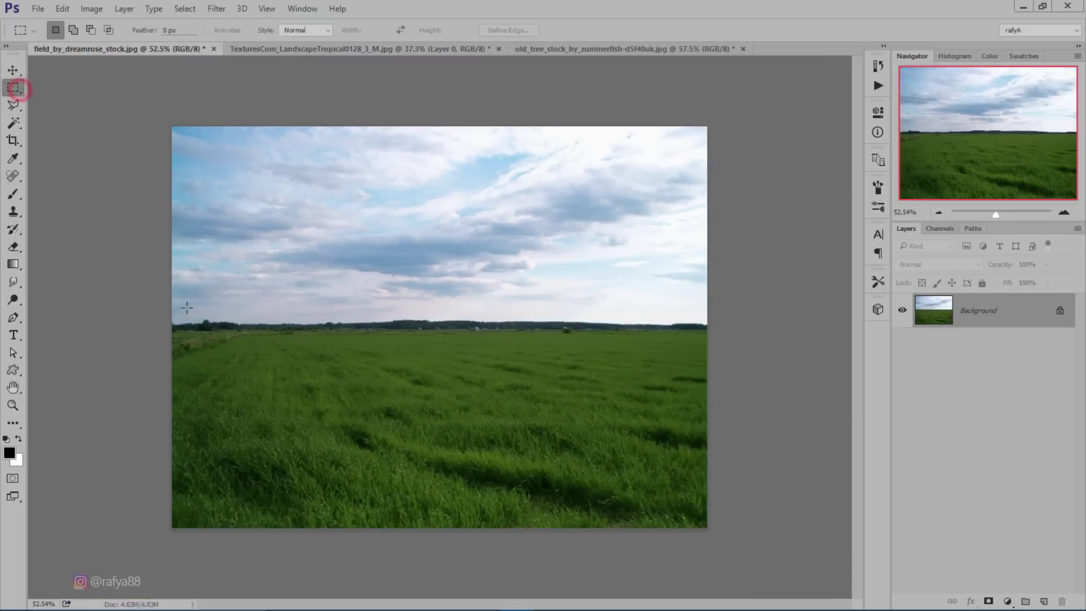
pyautogui.moveTo(162, 314); pyautogui.dragTo(715, 531)
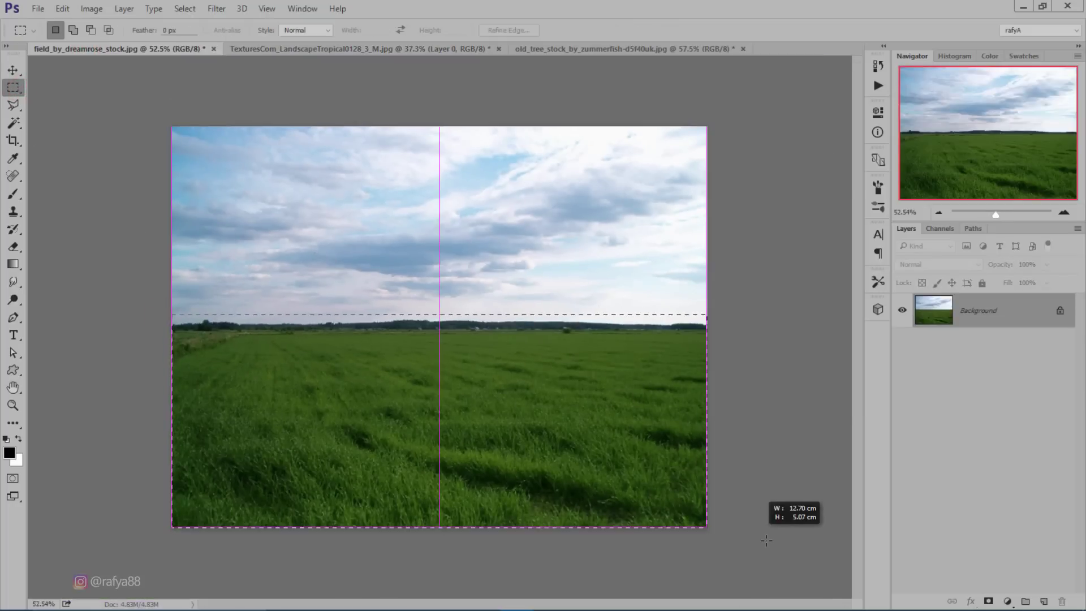
pyautogui.click(13, 70)
pyautogui.moveTo(296, 339)
pyautogui.mouseDown()
pyautogui.moveTo(332, 86)
pyautogui.moveTo(403, 383)
pyautogui.moveTo(430, 409)
pyautogui.mouseUp()
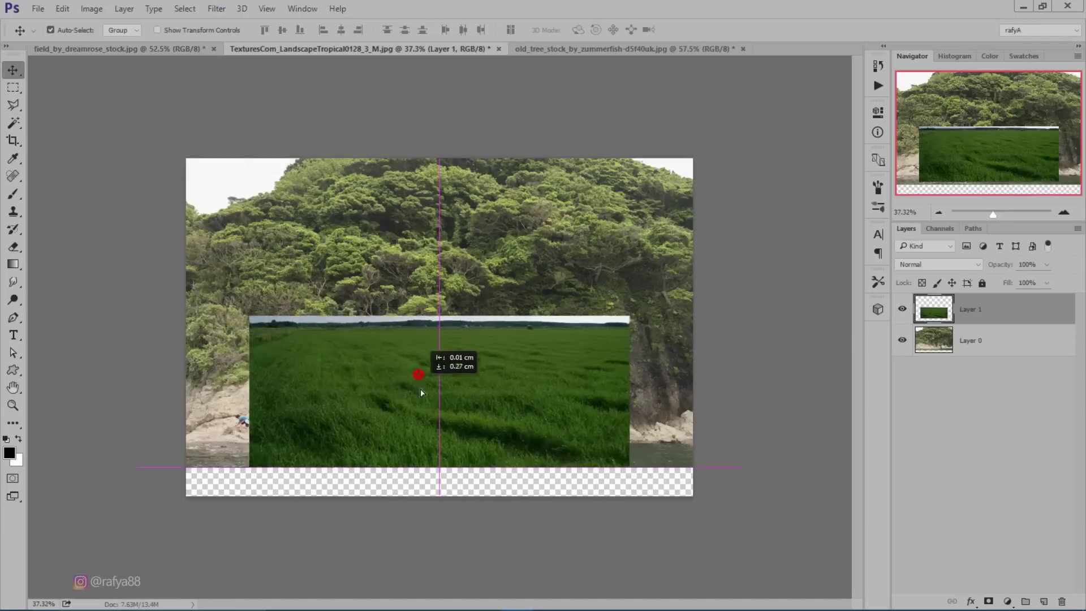
pyautogui.hotkey('ctrl', 't')
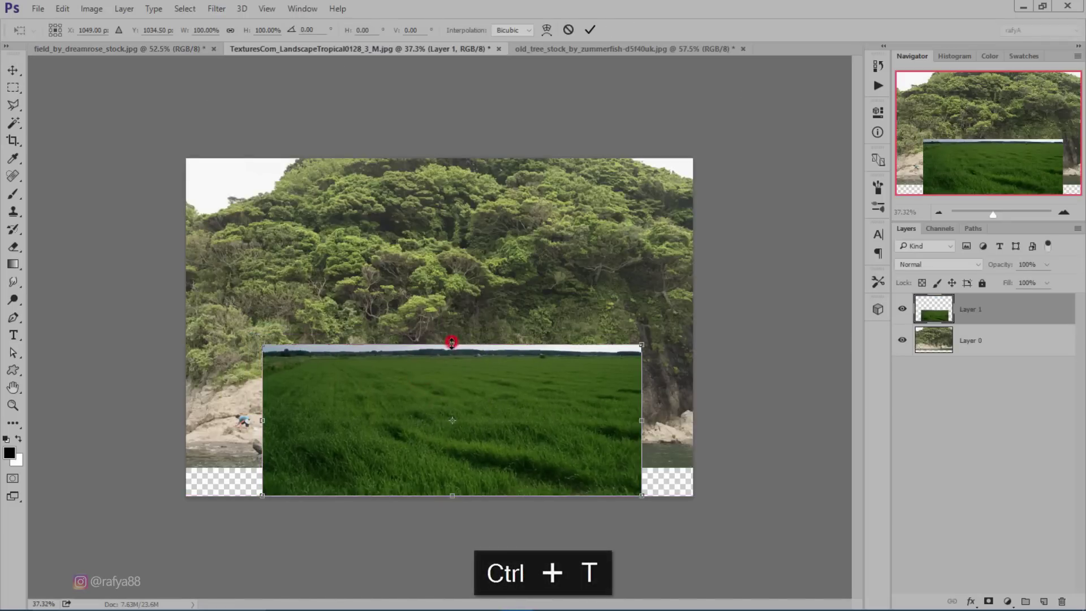
# Stretch the grass layer to full canvas width, its top reaching the hill's base.
pyautogui.moveTo(451, 342); pyautogui.dragTo(452, 367)
pyautogui.moveTo(646, 432); pyautogui.dragTo(727, 435)
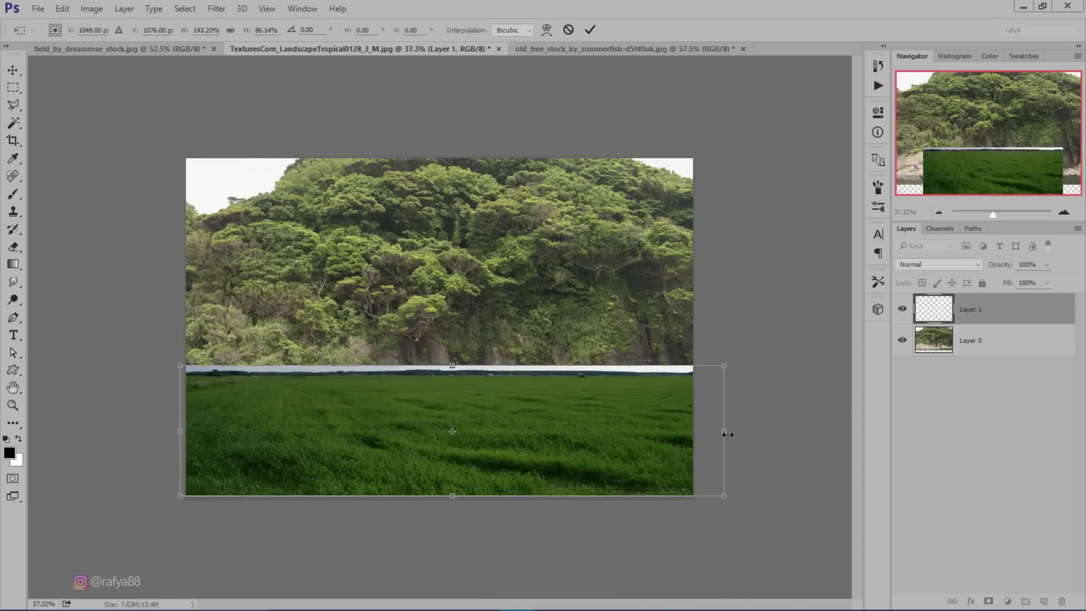
pyautogui.moveTo(455, 364); pyautogui.dragTo(467, 339)
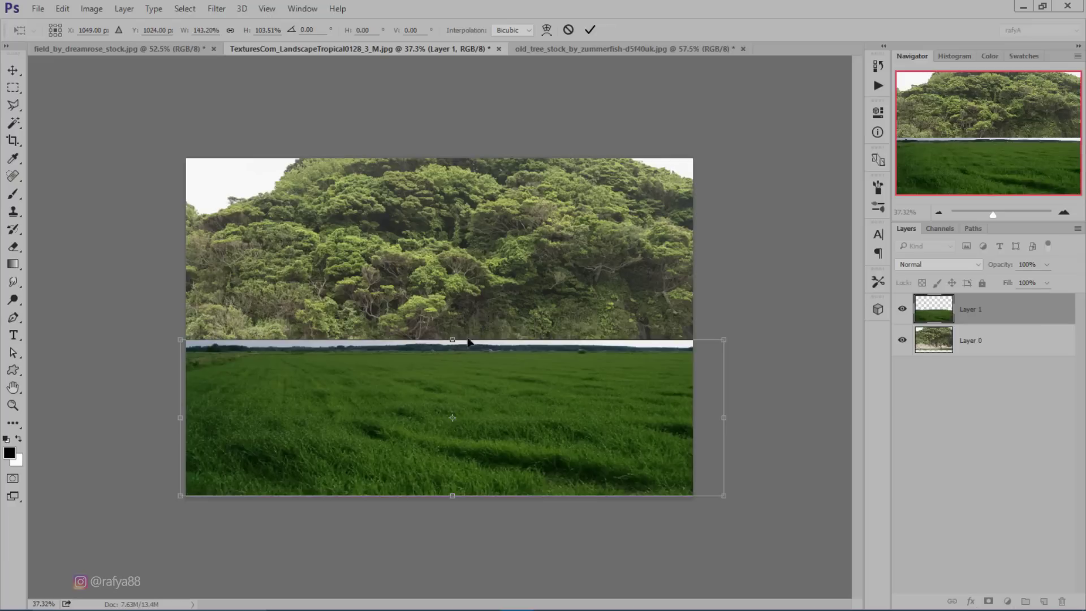
pyautogui.click(590, 29)
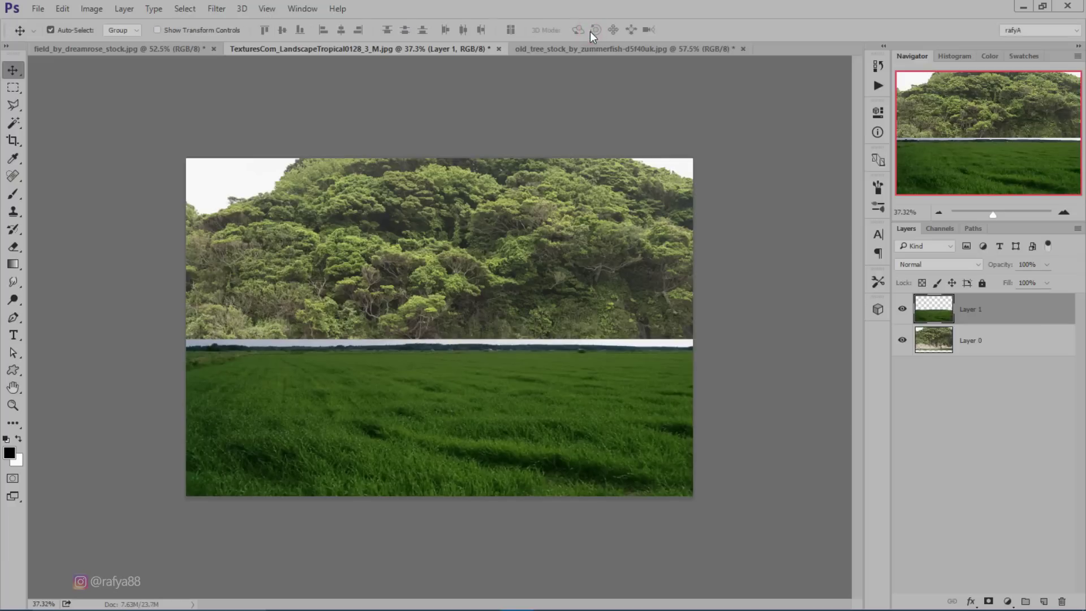
# Mask the grass layer, brushing black along its horizon strip to blend into the hill base.
pyautogui.click(991, 600)
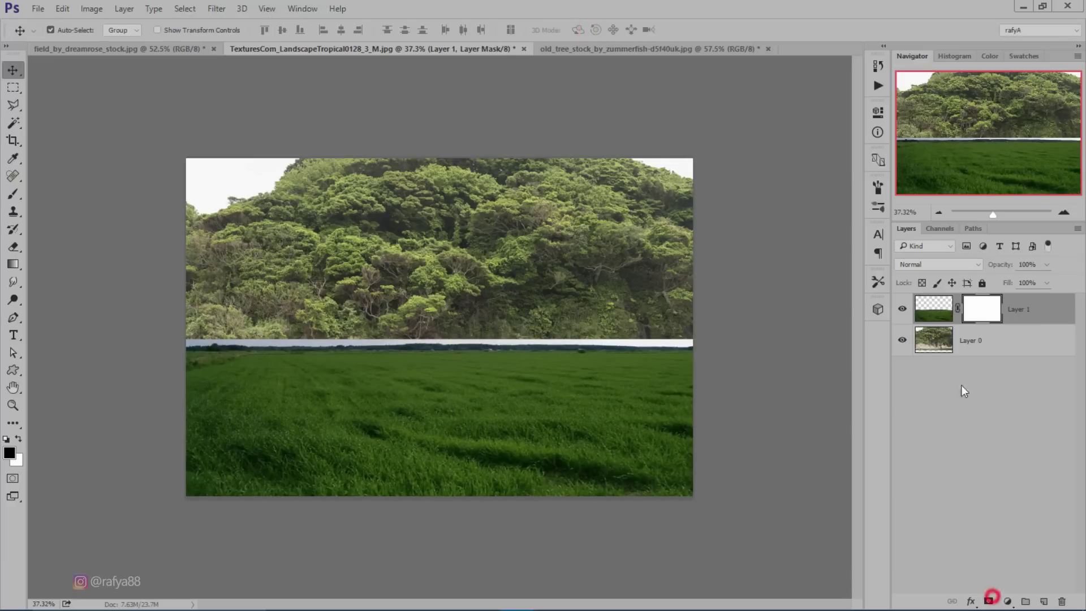
pyautogui.click(13, 194)
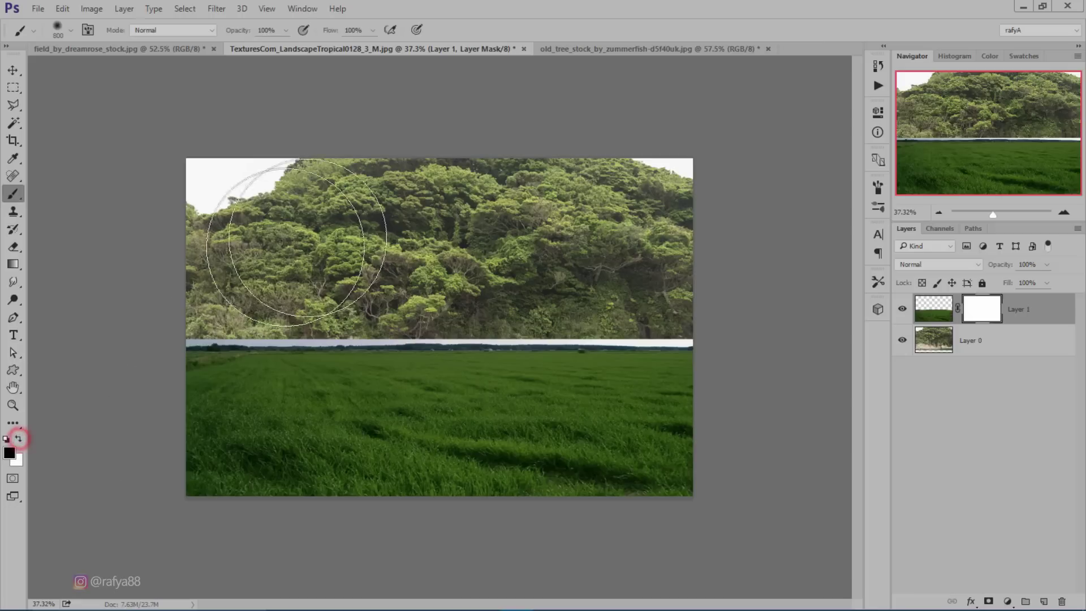
pyautogui.press('[')
pyautogui.press('[')
pyautogui.press('[')
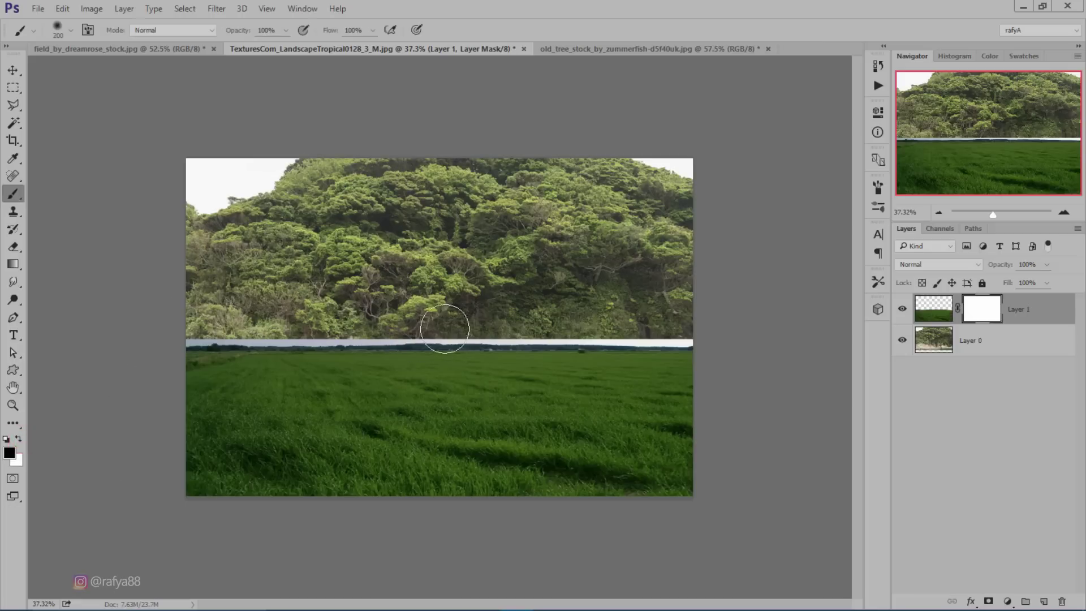
pyautogui.press(']')
pyautogui.moveTo(509, 327)
pyautogui.mouseDown()
pyautogui.moveTo(410, 327)
pyautogui.moveTo(690, 318)
pyautogui.mouseUp()
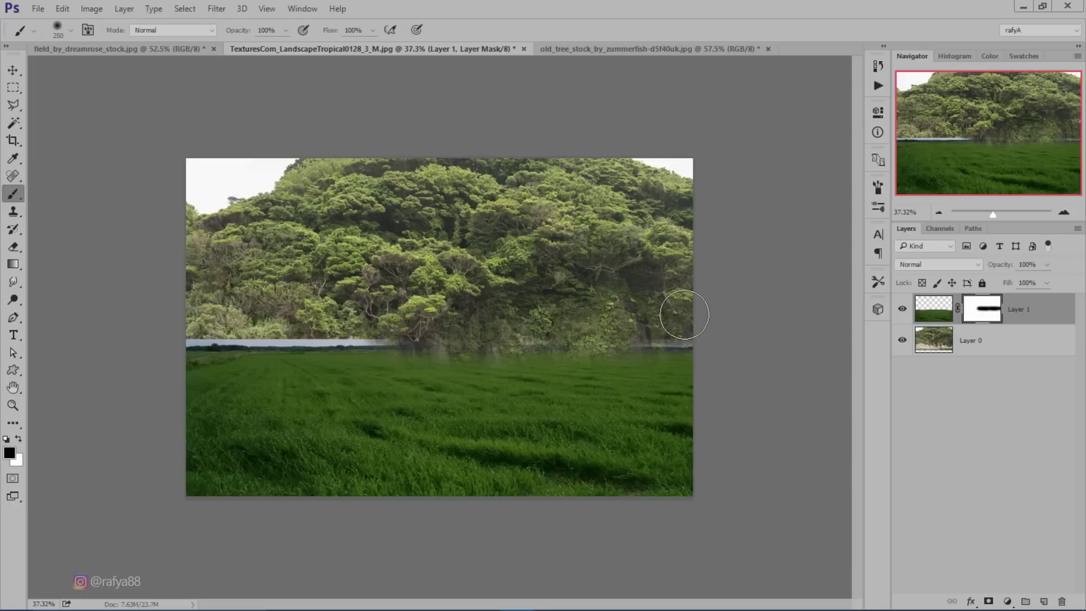
pyautogui.moveTo(419, 320)
pyautogui.mouseDown()
pyautogui.moveTo(169, 327)
pyautogui.moveTo(689, 322)
pyautogui.moveTo(669, 320)
pyautogui.mouseUp()
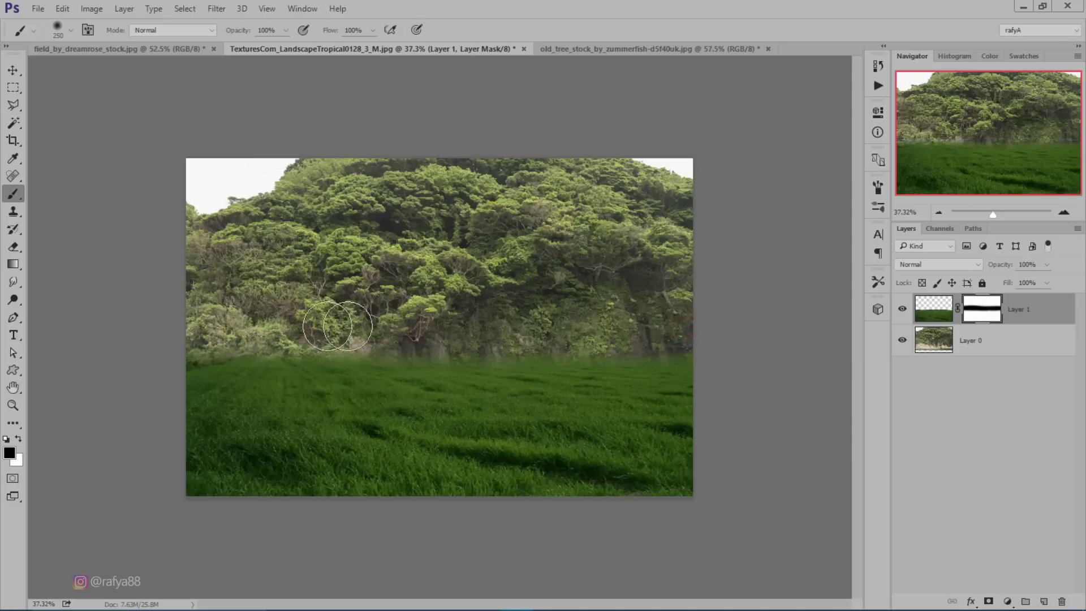
pyautogui.moveTo(505, 325); pyautogui.dragTo(659, 314)
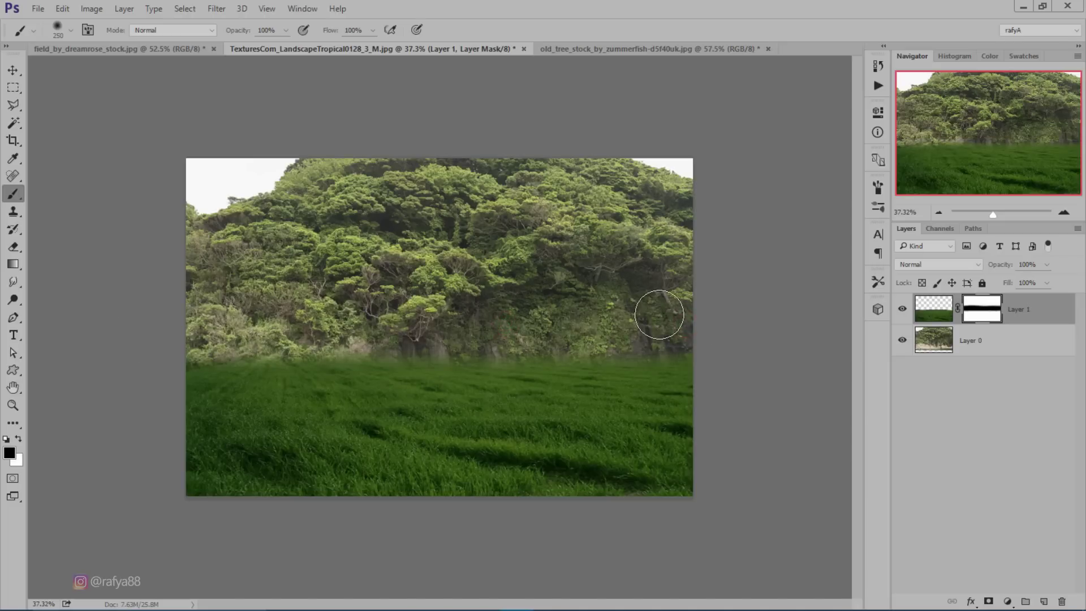
pyautogui.click(1008, 339)
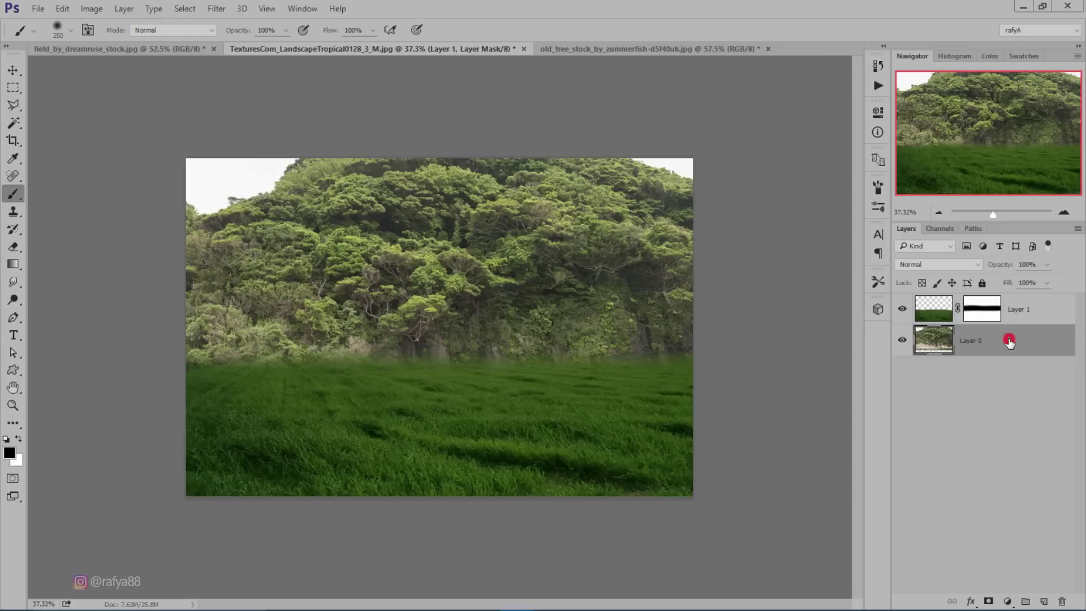
# Add a Curves layer clipped to the hill, lowering its highlights to darken forest and sky.
pyautogui.click(1010, 601)
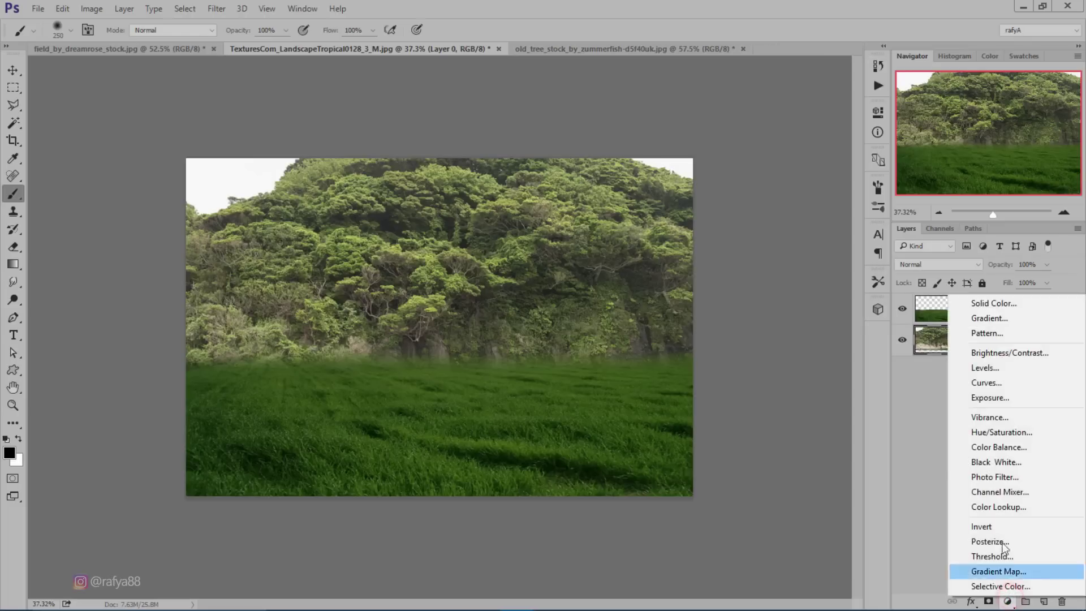
pyautogui.click(1010, 387)
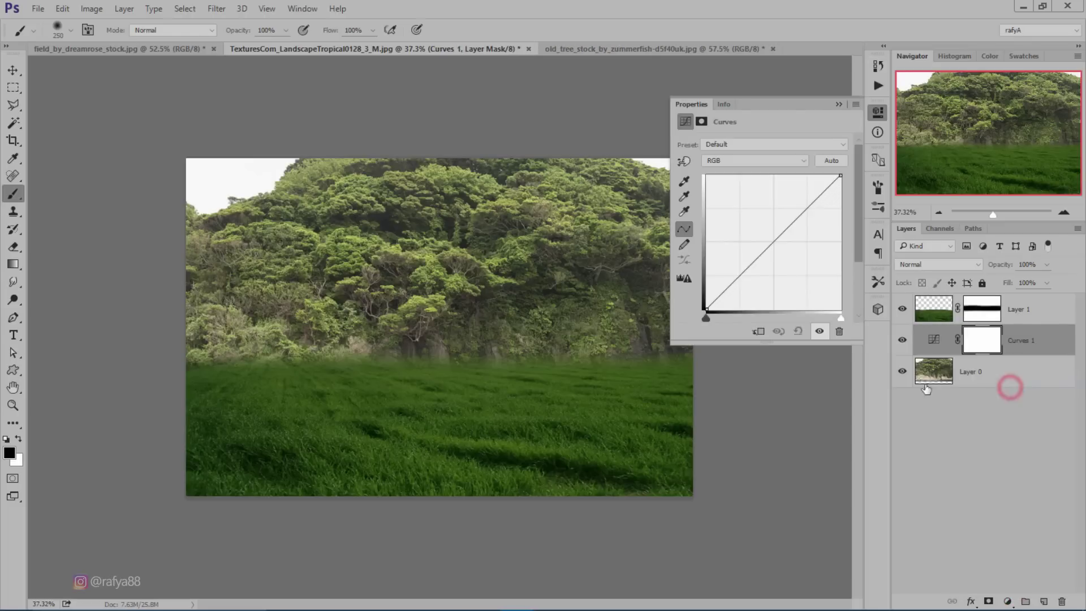
pyautogui.click(757, 331)
pyautogui.moveTo(841, 176); pyautogui.dragTo(863, 242)
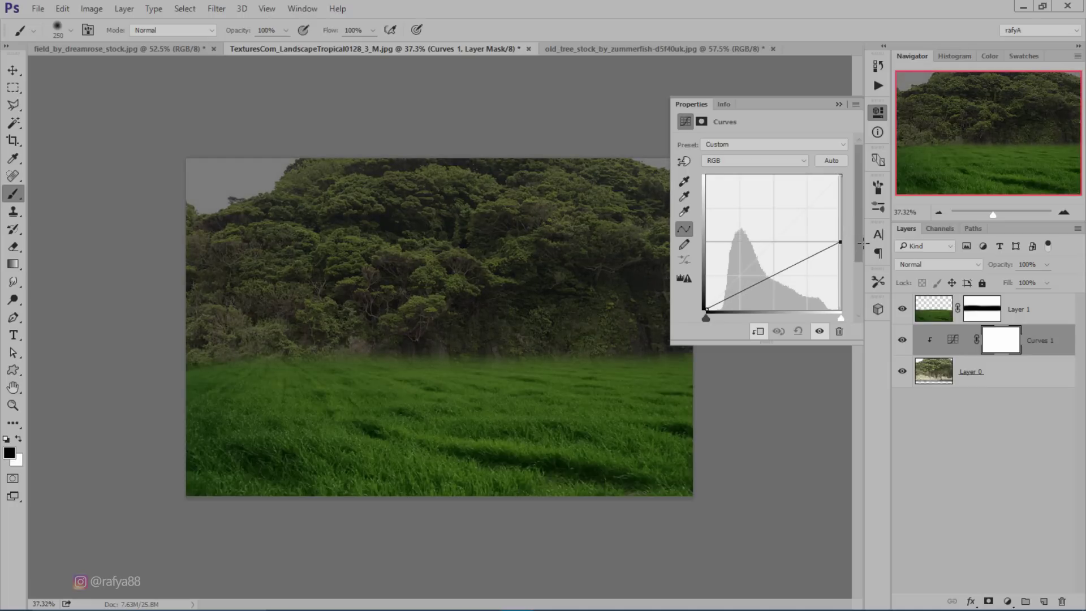
pyautogui.moveTo(750, 286); pyautogui.dragTo(752, 286)
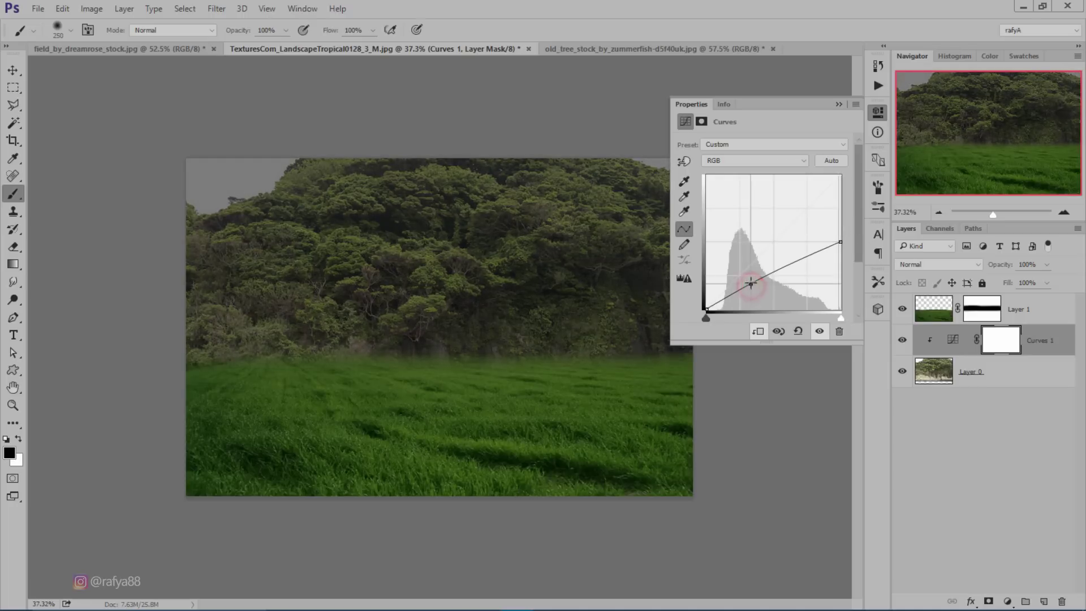
pyautogui.click(707, 309)
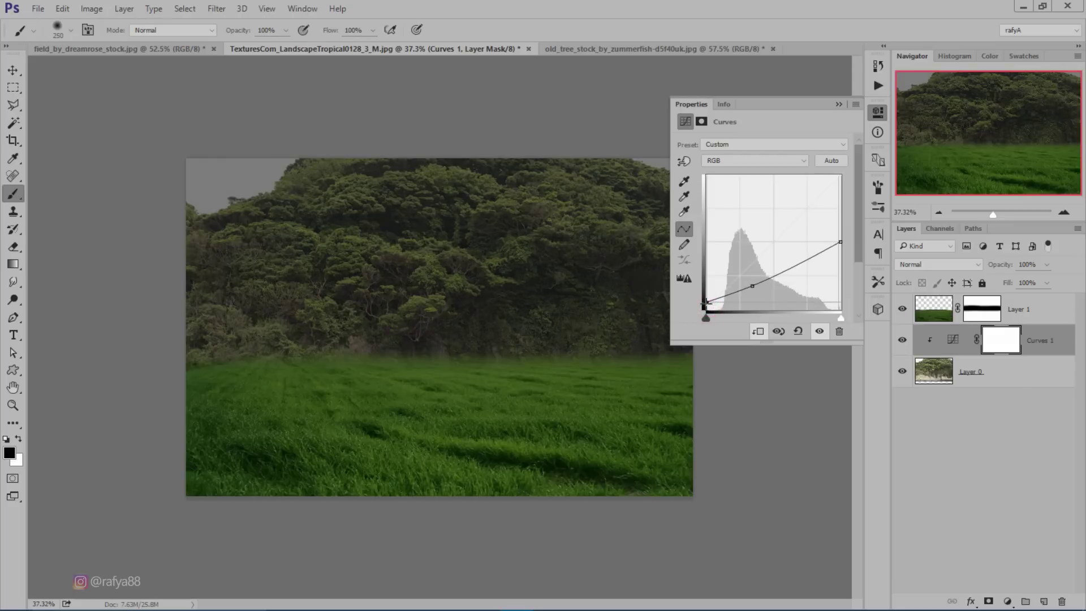
pyautogui.click(838, 105)
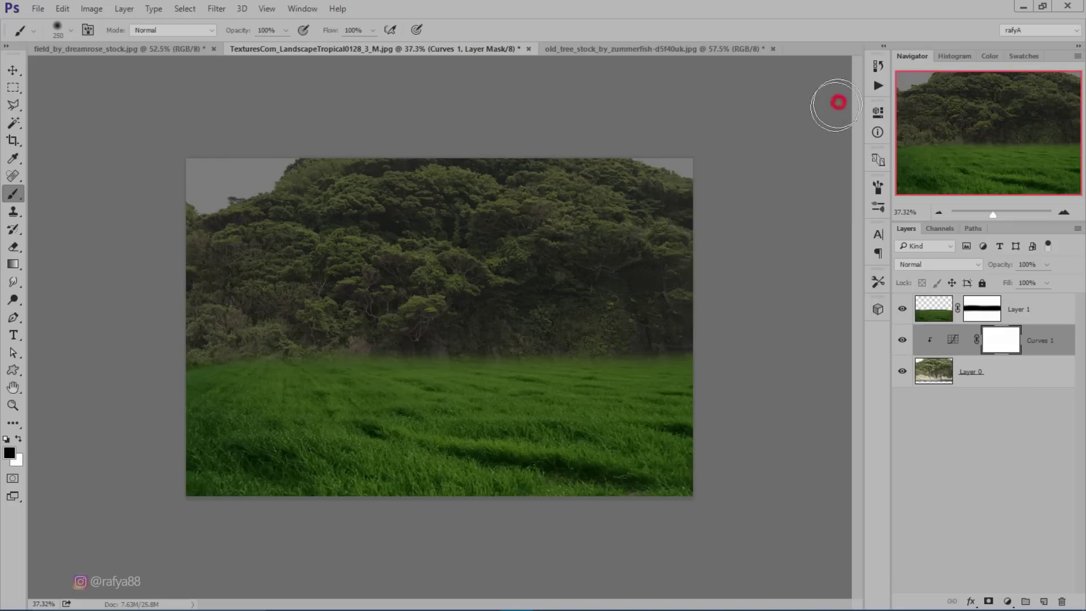
pyautogui.click(902, 343)
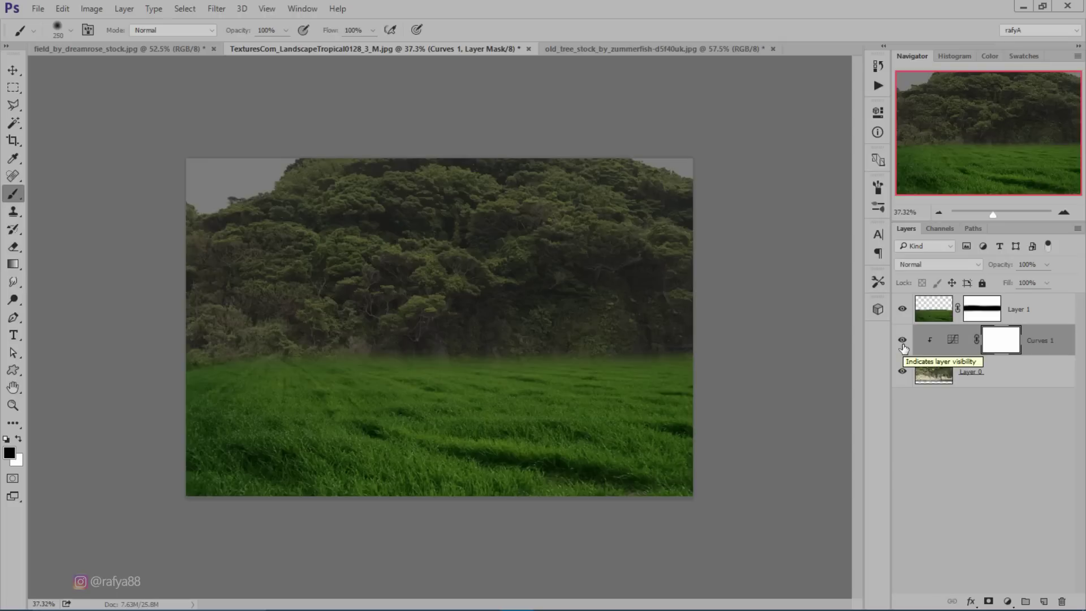
pyautogui.click(1035, 311)
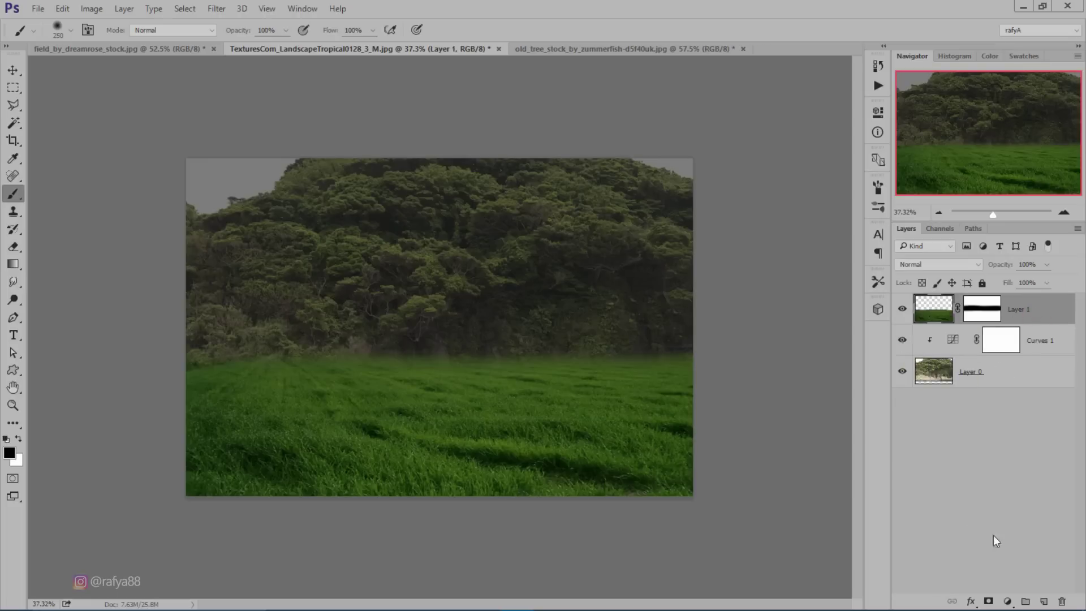
# Add a brightening Curves layer clipped to the grass, with its mask inverted.
pyautogui.click(1009, 600)
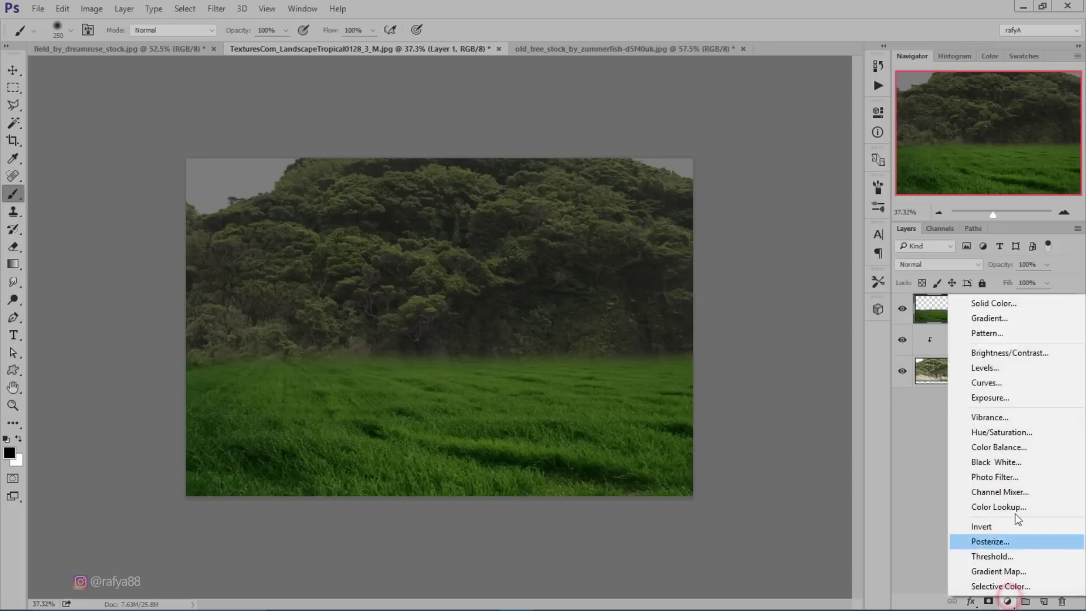
pyautogui.click(1034, 388)
pyautogui.click(757, 332)
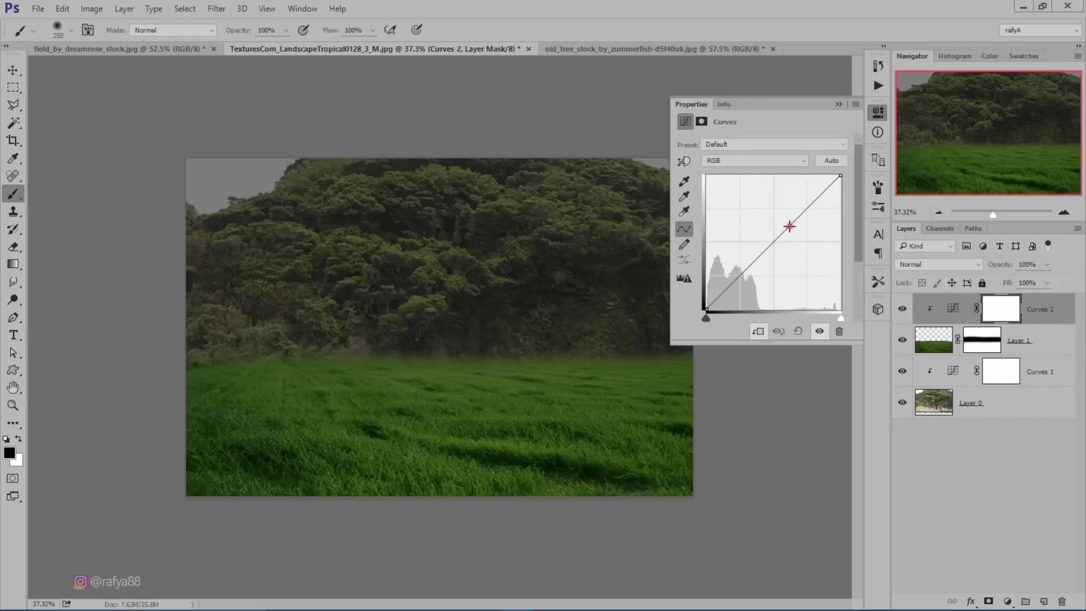
pyautogui.moveTo(789, 226); pyautogui.dragTo(790, 208)
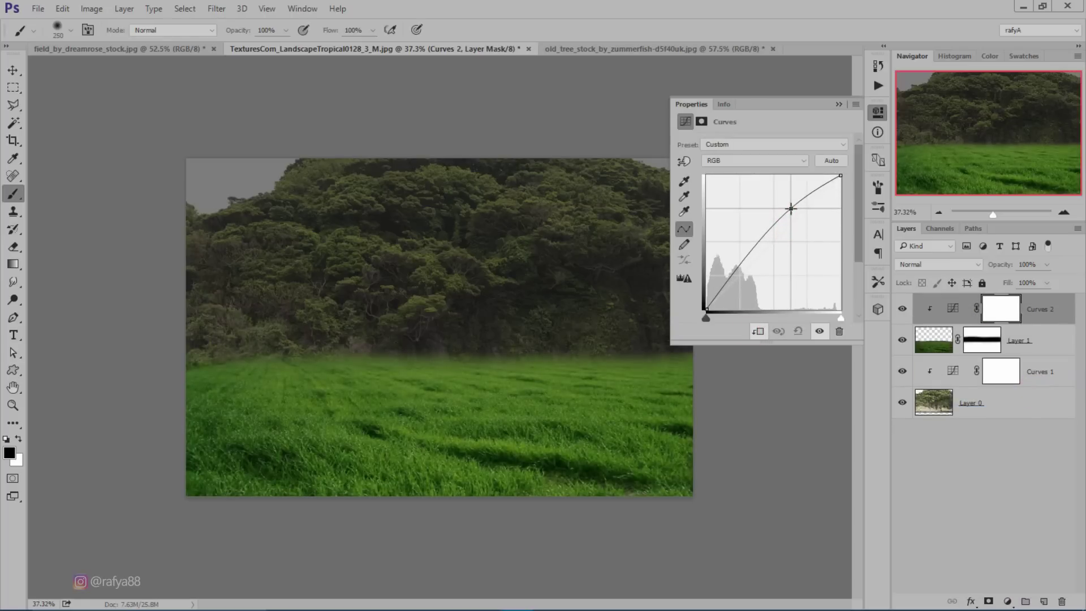
pyautogui.click(837, 105)
pyautogui.hotkey('ctrl', 'i')
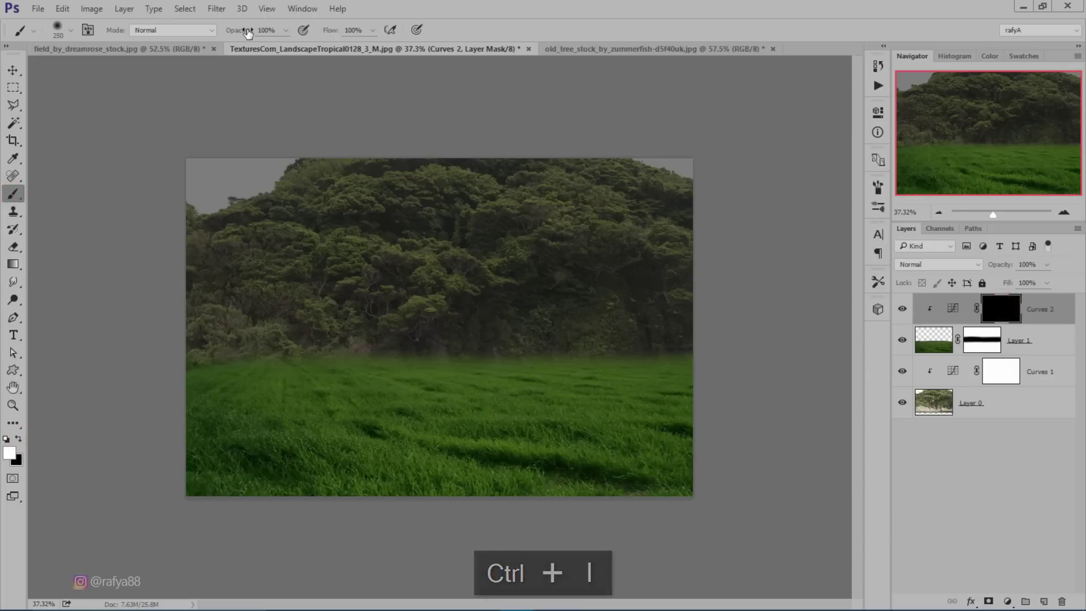
# Paint soft low-opacity white strokes on the Curves mask to brighten mid-field grass.
pyautogui.moveTo(246, 30); pyautogui.dragTo(198, 35)
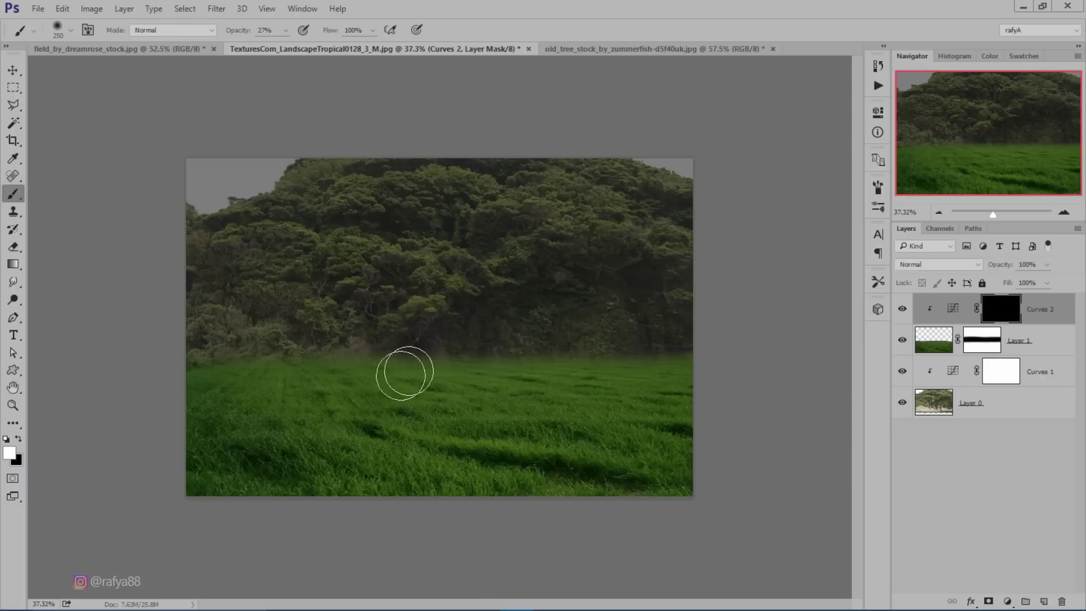
pyautogui.press(']')
pyautogui.press(']')
pyautogui.press(']')
pyautogui.press('[')
pyautogui.moveTo(342, 389); pyautogui.dragTo(394, 398)
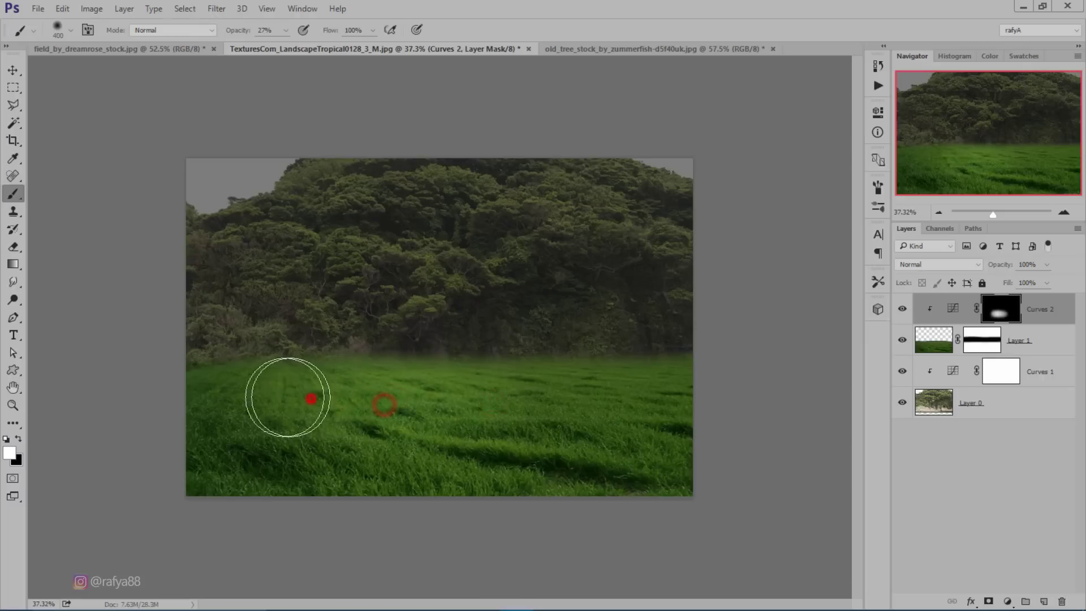
pyautogui.moveTo(309, 399); pyautogui.dragTo(547, 427)
pyautogui.moveTo(409, 421)
pyautogui.mouseDown()
pyautogui.moveTo(278, 396)
pyautogui.moveTo(556, 415)
pyautogui.moveTo(474, 417)
pyautogui.moveTo(327, 392)
pyautogui.moveTo(546, 424)
pyautogui.moveTo(525, 383)
pyautogui.moveTo(376, 401)
pyautogui.moveTo(258, 389)
pyautogui.moveTo(480, 414)
pyautogui.mouseUp()
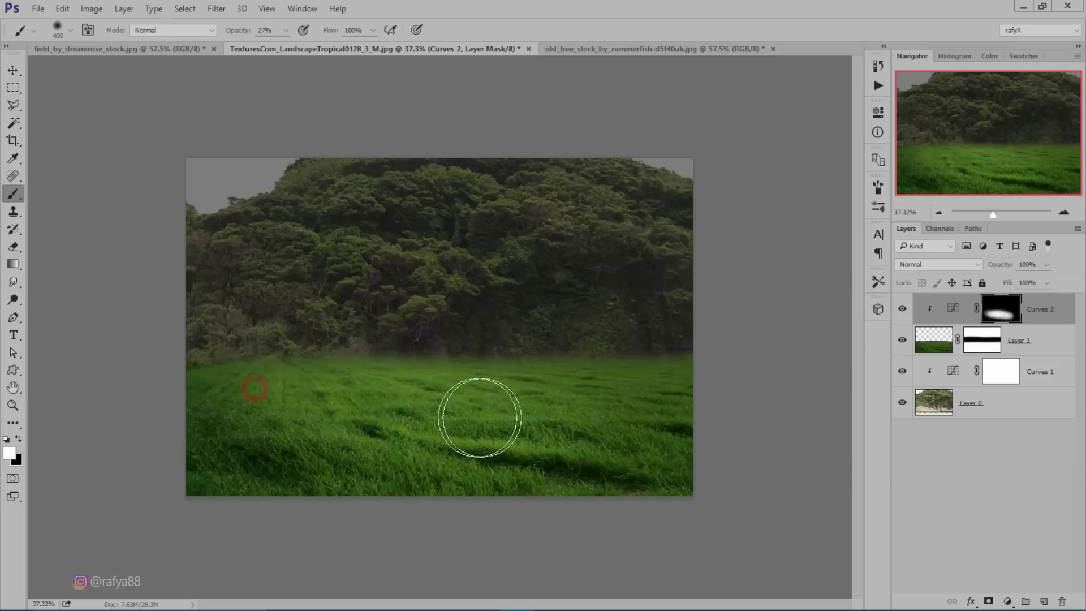
pyautogui.click(982, 340)
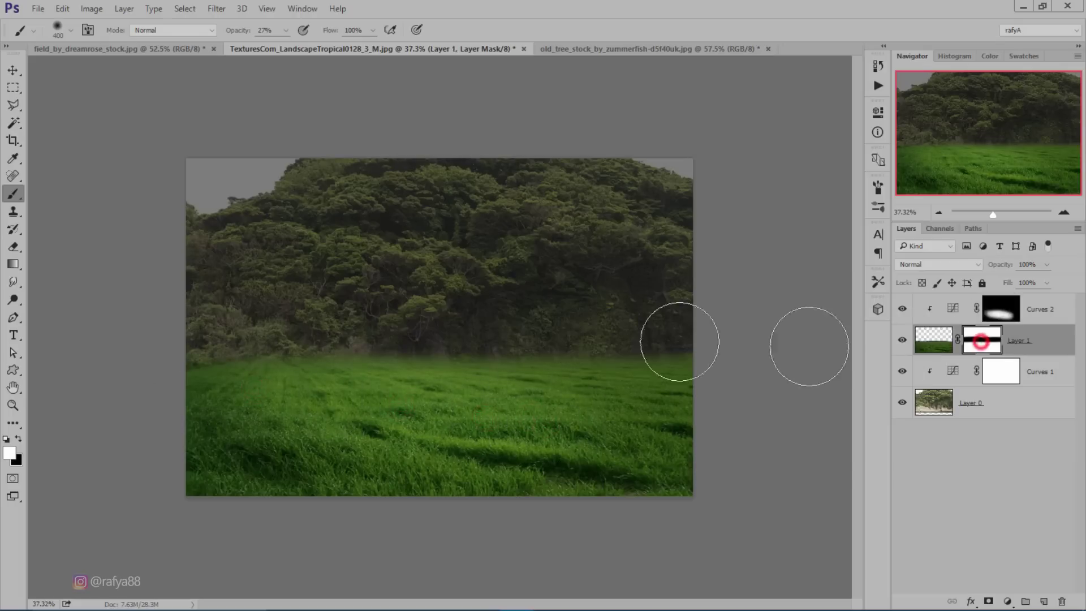
# Set up a smaller black brush at 60% opacity and 0% hardness.
pyautogui.click(18, 438)
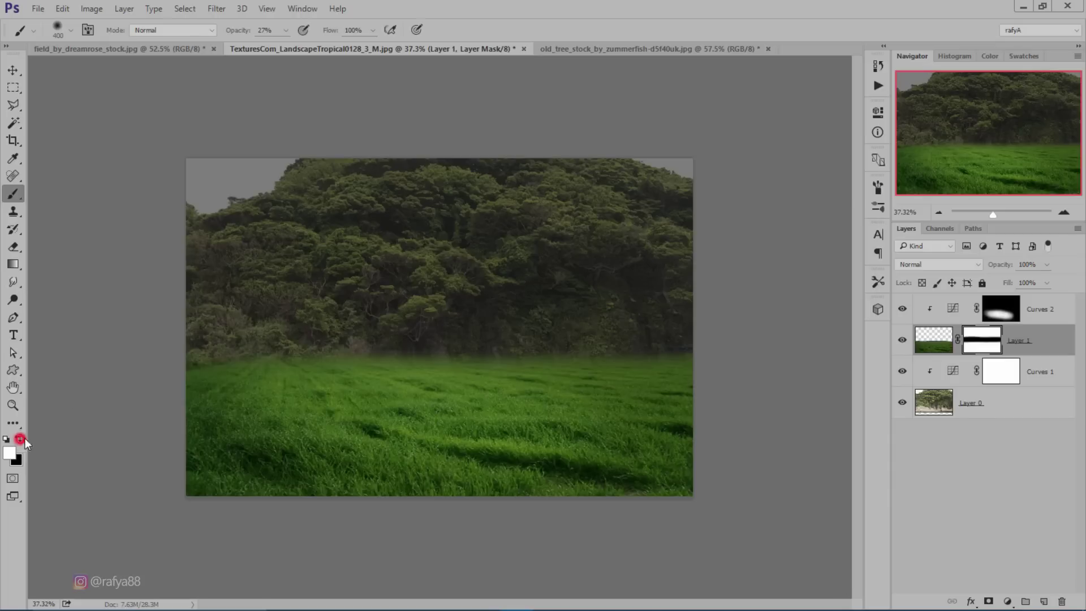
pyautogui.press('[')
pyautogui.press('[')
pyautogui.press('[')
pyautogui.press('[')
pyautogui.moveTo(247, 32); pyautogui.dragTo(263, 31)
pyautogui.press('[')
pyautogui.moveTo(476, 377); pyautogui.dragTo(554, 377)
pyautogui.rightClick(618, 354)
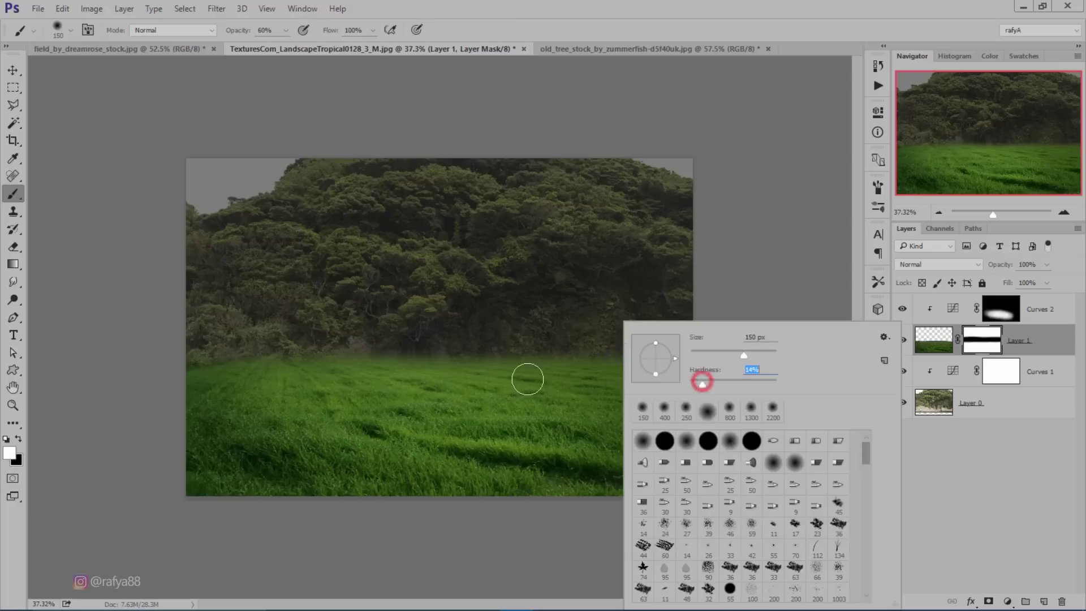
pyautogui.click(533, 376)
# Paint along the horizon on the grass mask to soften its edge into the treeline.
pyautogui.moveTo(696, 369); pyautogui.dragTo(397, 373)
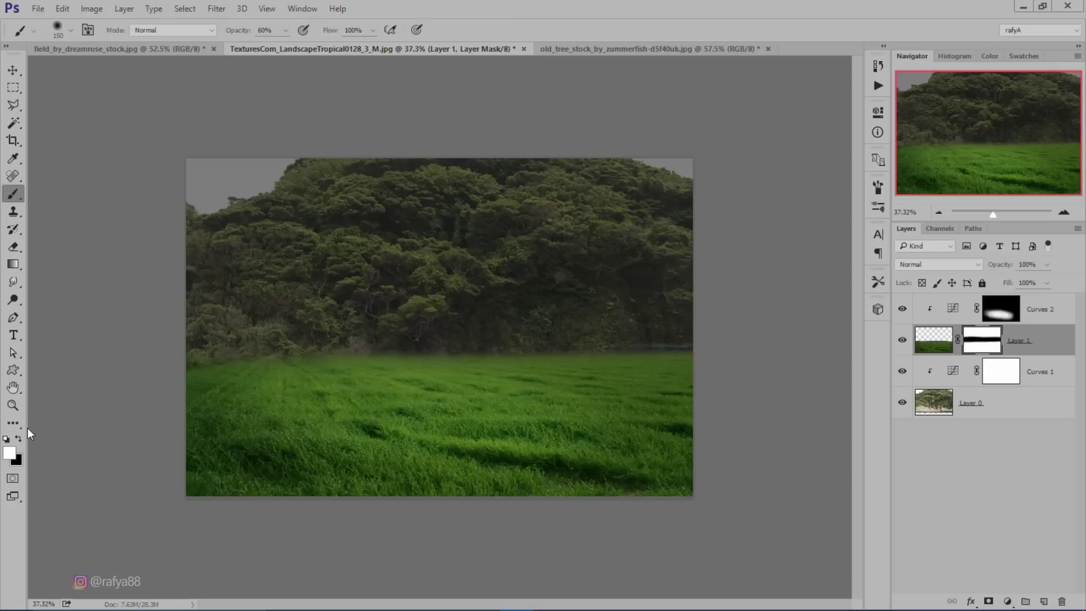
pyautogui.moveTo(573, 334); pyautogui.dragTo(623, 332)
pyautogui.moveTo(422, 338); pyautogui.dragTo(349, 340)
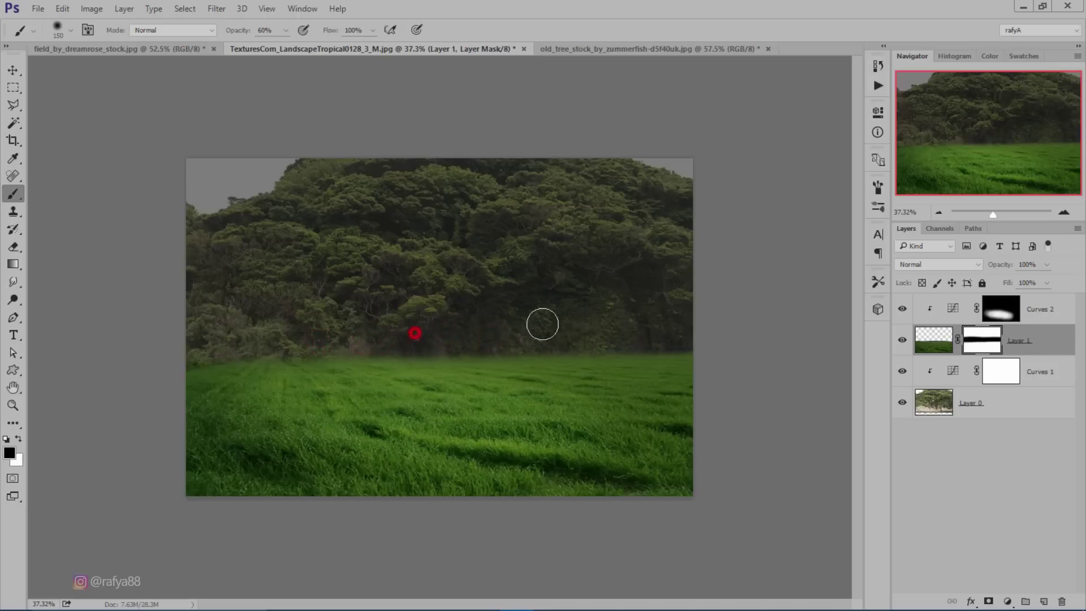
pyautogui.scroll(-3, 583, 291)
pyautogui.scroll(4, 537, 344)
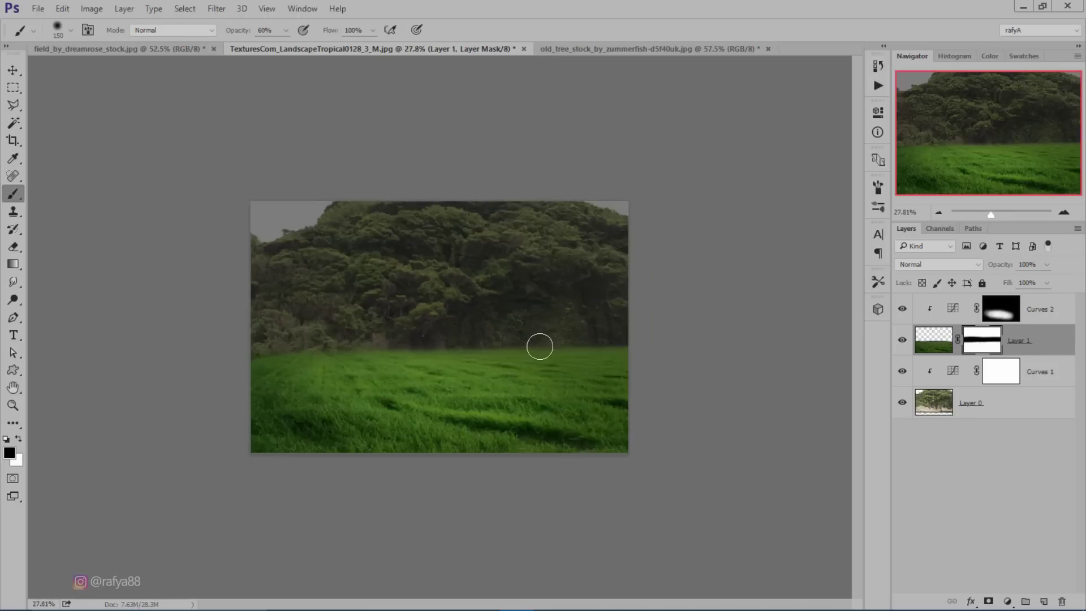
pyautogui.scroll(-1, 538, 344)
# Apply a Gaussian Blur of radius 2 pixels to the hill background layer.
pyautogui.click(1006, 409)
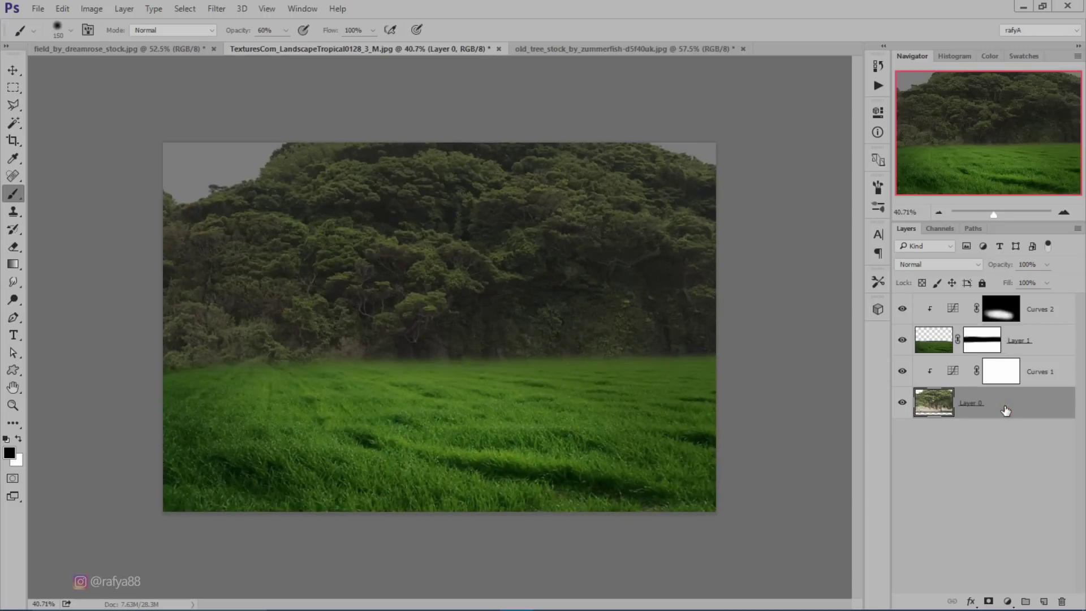
pyautogui.click(216, 8)
pyautogui.moveTo(222, 158)
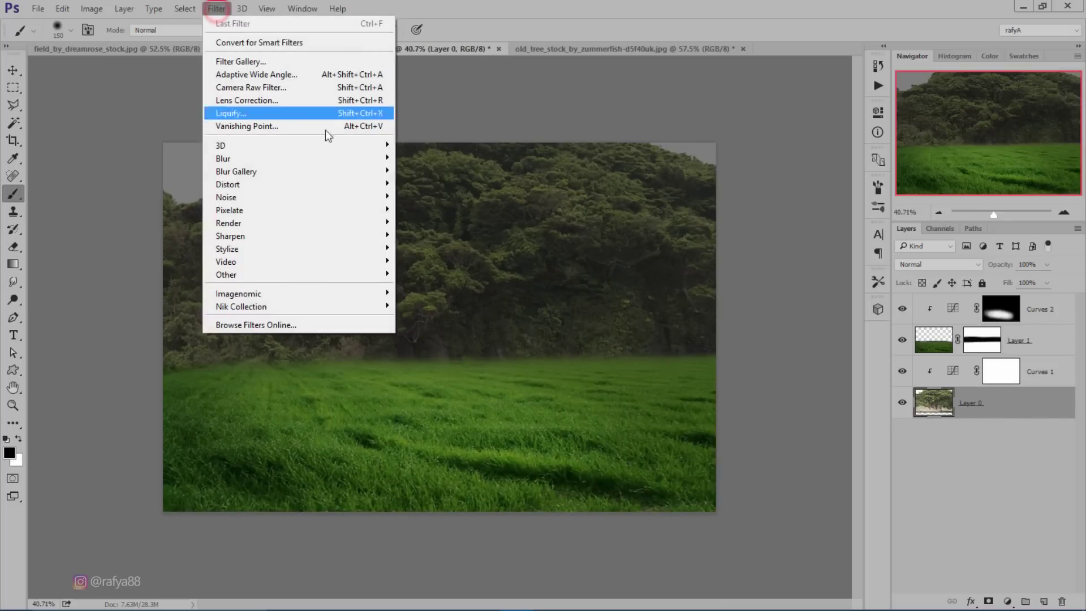
pyautogui.click(444, 209)
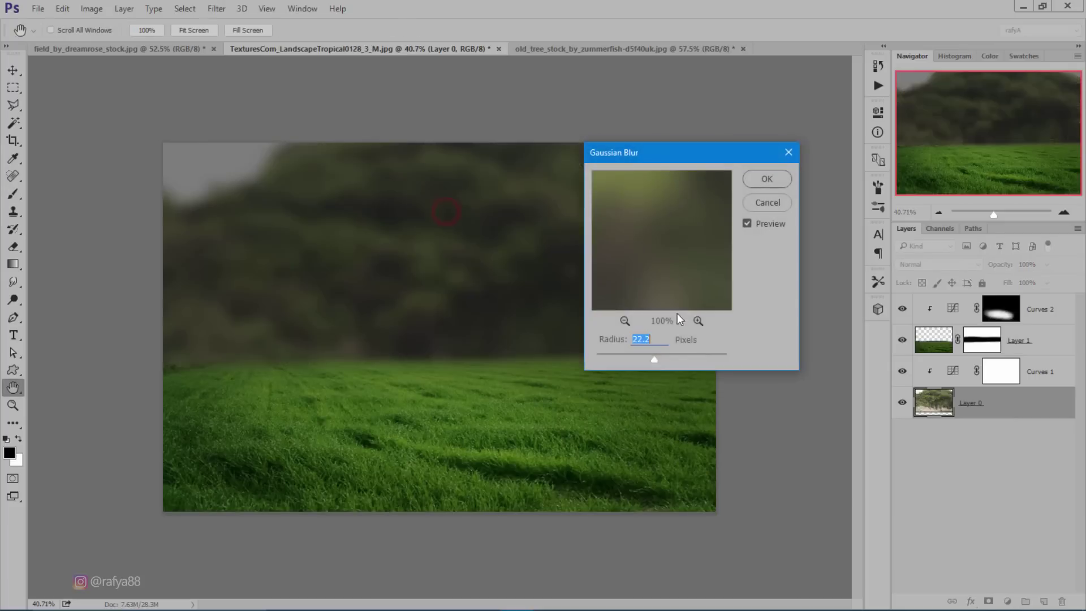
pyautogui.moveTo(653, 360); pyautogui.dragTo(610, 358)
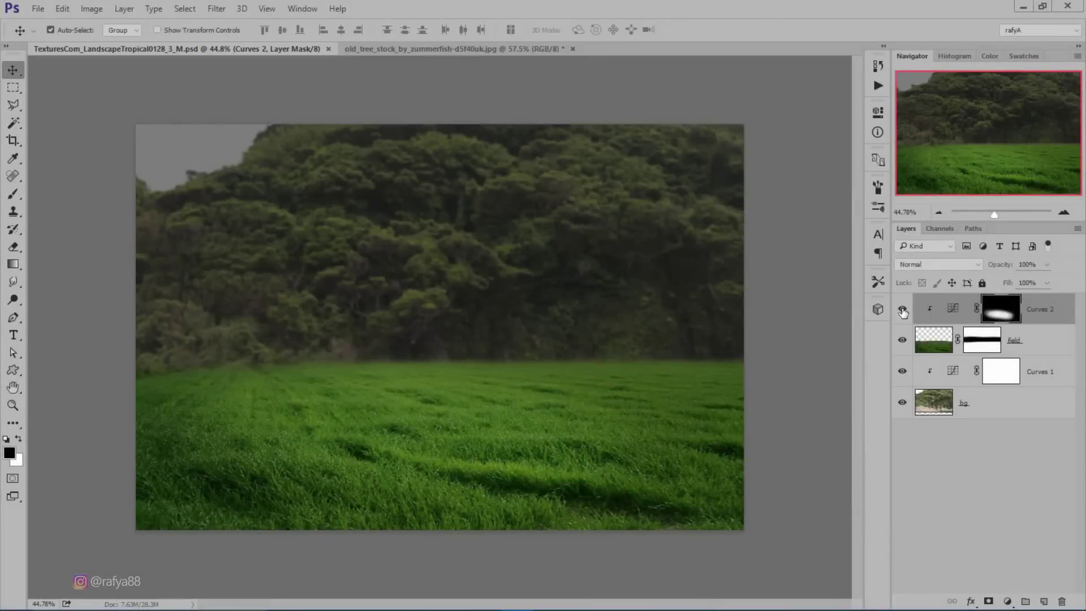
# Add another Curves adjustment, clipped to the layer below, with its curve pulled down to darken.
pyautogui.click(903, 310)
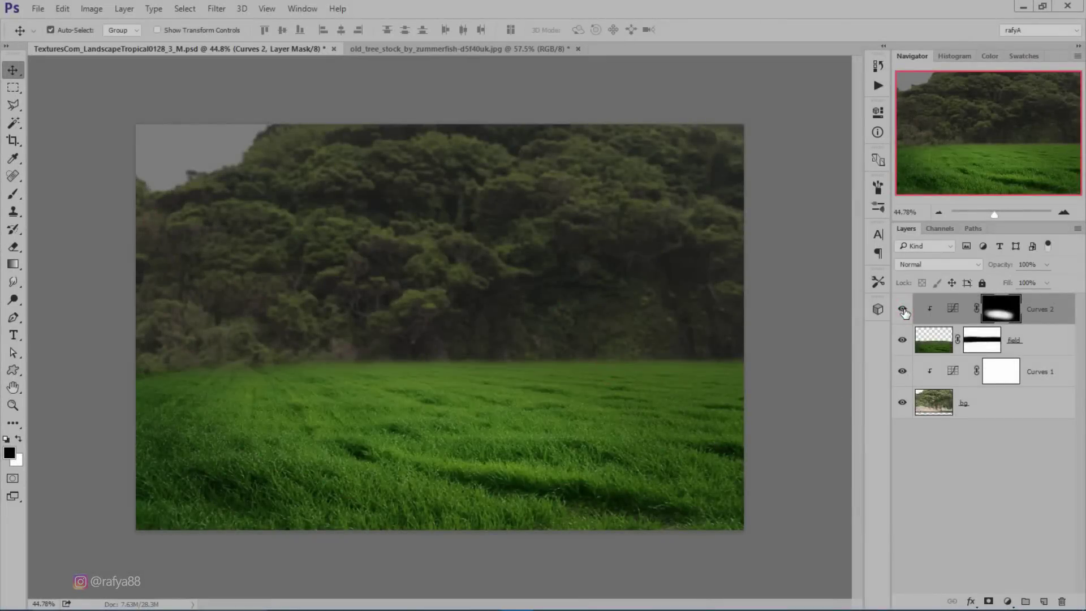
pyautogui.click(1039, 317)
pyautogui.click(1011, 601)
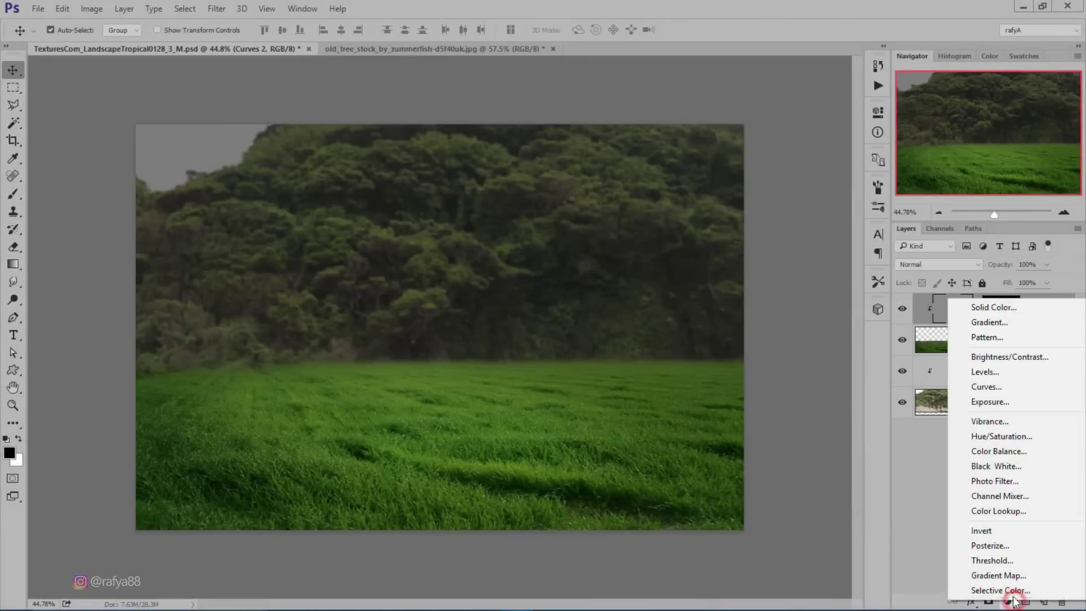
pyautogui.click(1016, 387)
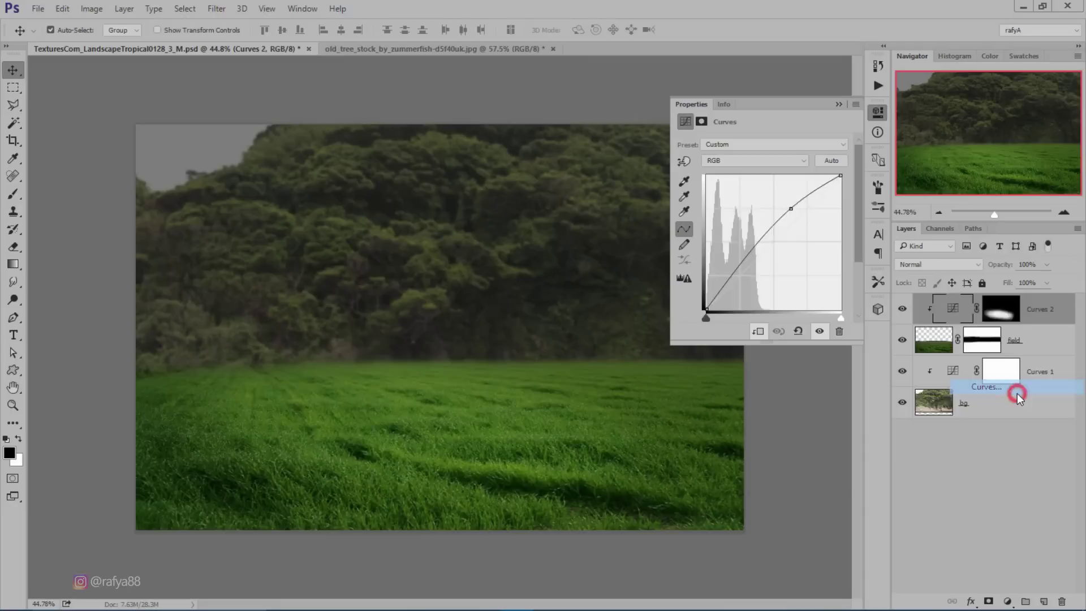
pyautogui.click(758, 332)
pyautogui.moveTo(840, 175); pyautogui.dragTo(852, 219)
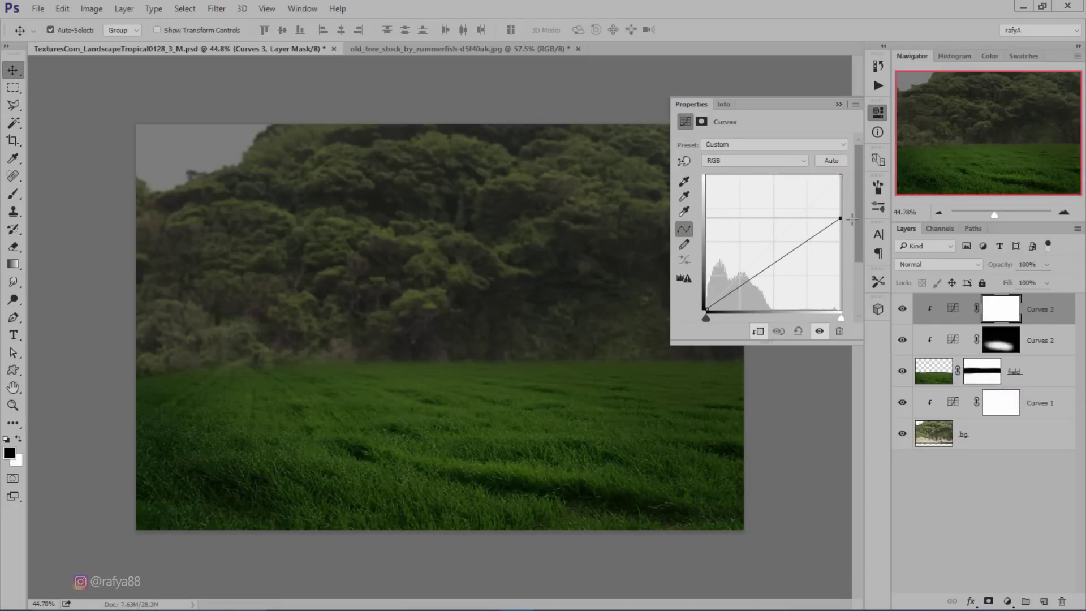
pyautogui.click(838, 105)
# Invert the new Curves mask to hide the darkening, and ready an enlarged white brush.
pyautogui.click(998, 311)
pyautogui.hotkey('ctrl', 'i')
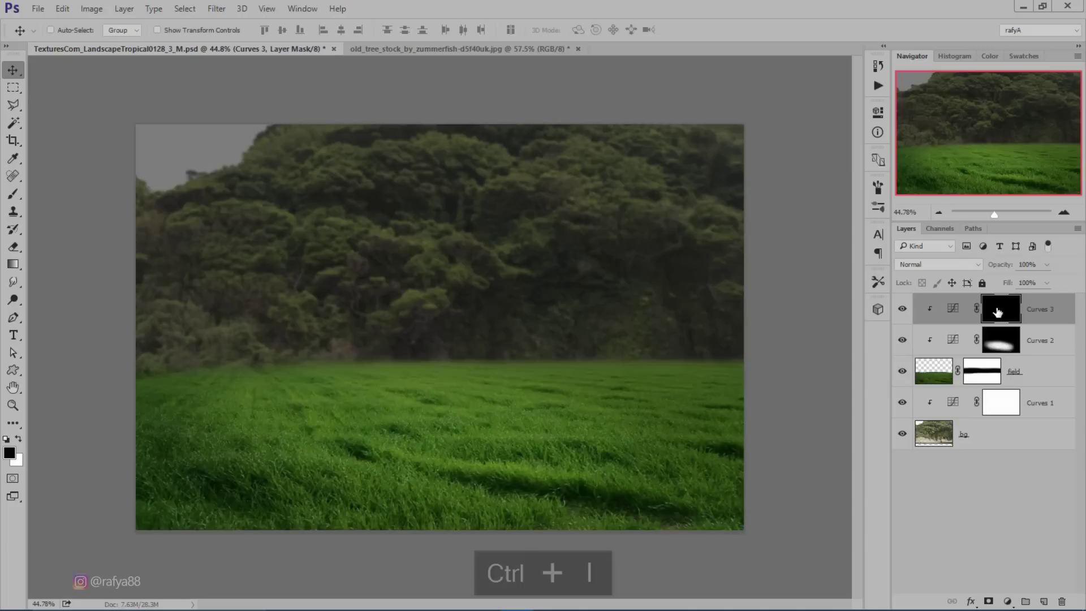
pyautogui.keyDown('ctrl'); pyautogui.click(997, 311); pyautogui.keyUp('ctrl')
pyautogui.click(13, 193)
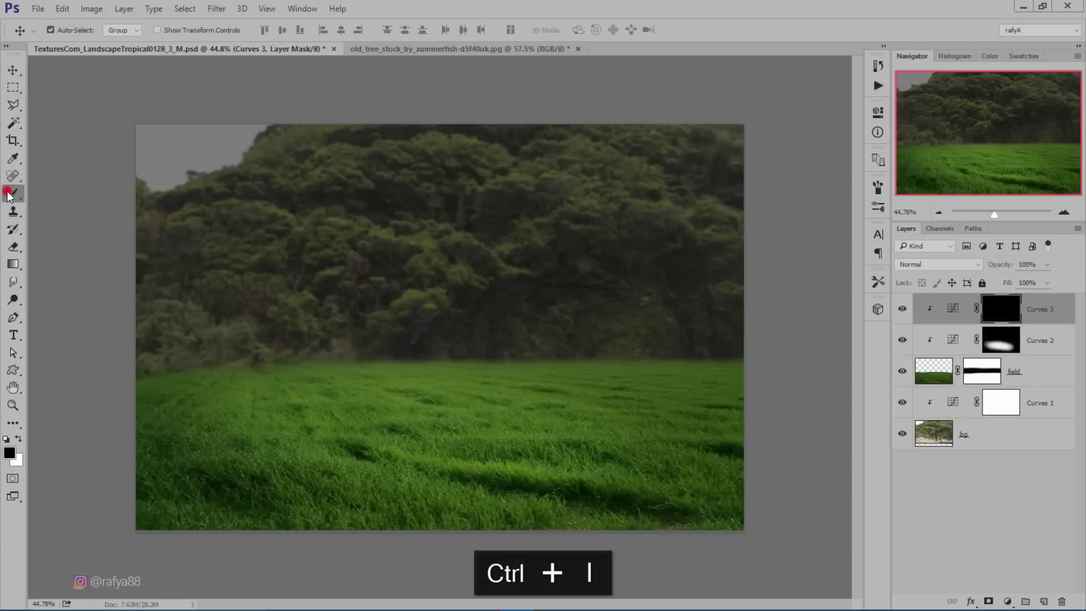
pyautogui.click(17, 440)
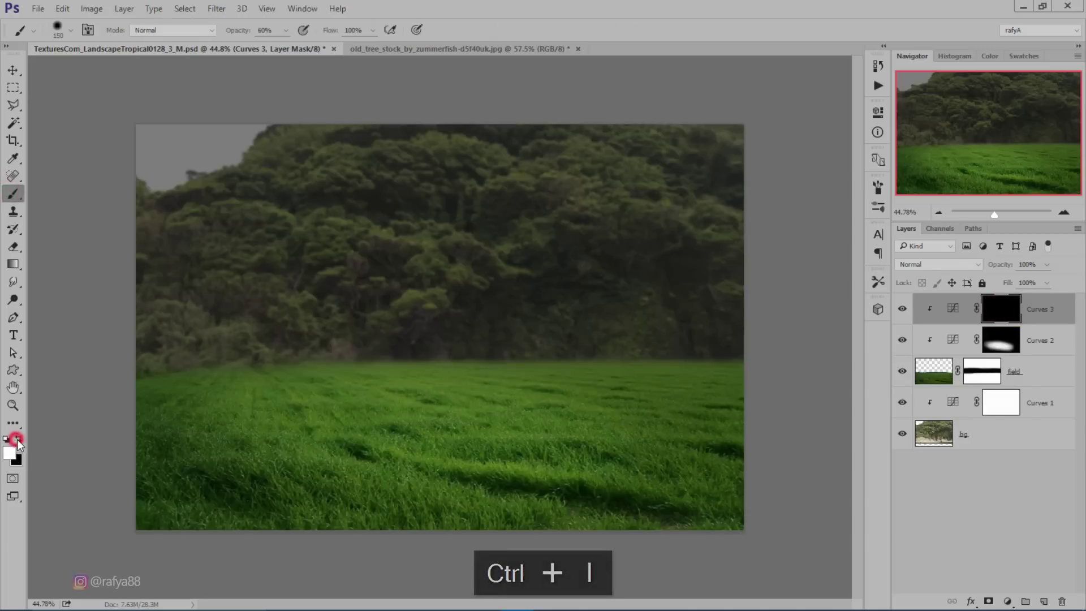
pyautogui.press(']')
pyautogui.press(']')
pyautogui.press(']')
pyautogui.press(']')
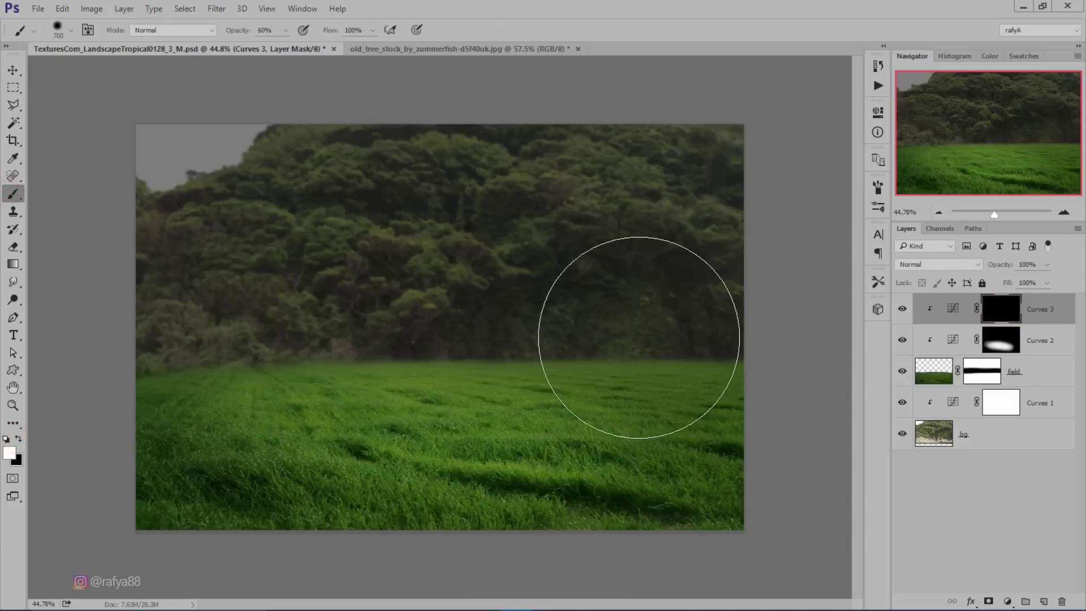
# Paint the darkening along the right side of the treeline base, softening the brush hardness.
pyautogui.moveTo(706, 345); pyautogui.dragTo(538, 341)
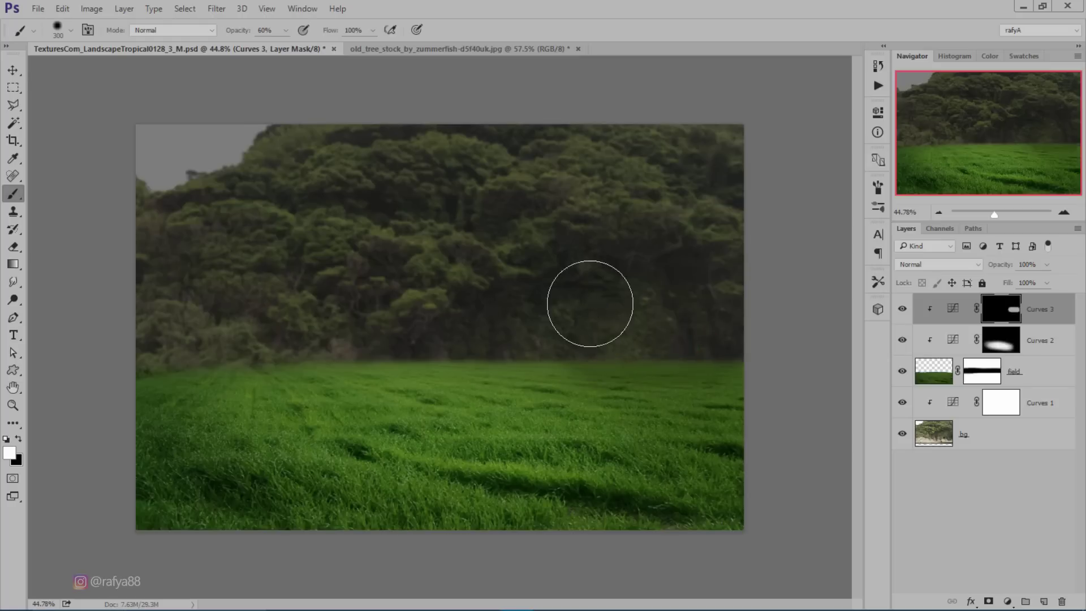
pyautogui.rightClick(594, 302)
pyautogui.click(696, 364)
pyautogui.click(677, 26)
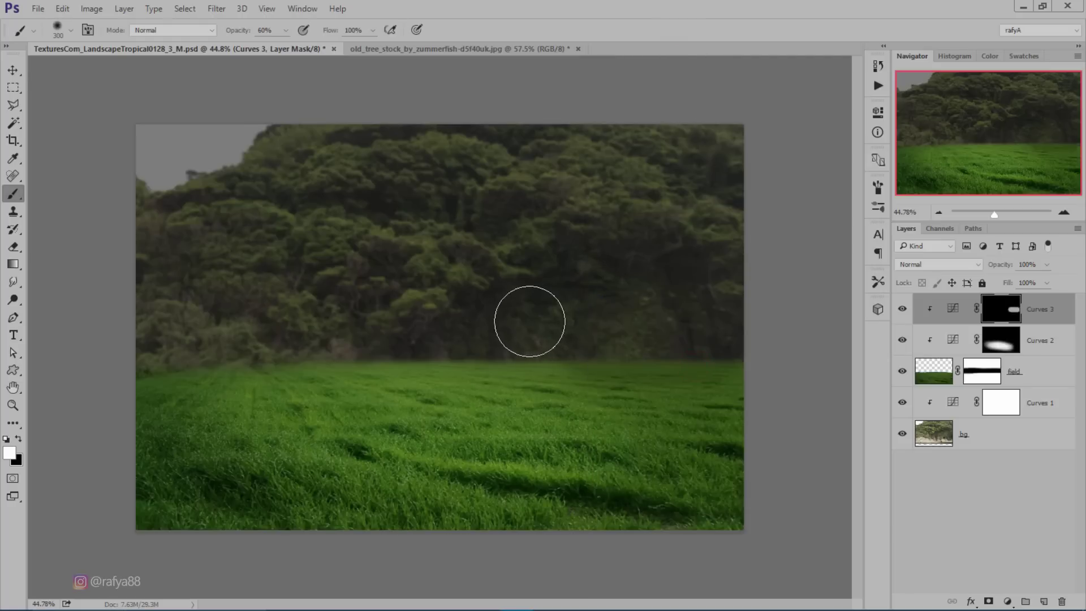
# Extend the darkening band leftward along the whole treeline base, then toggle it to compare.
pyautogui.moveTo(421, 327); pyautogui.dragTo(380, 332)
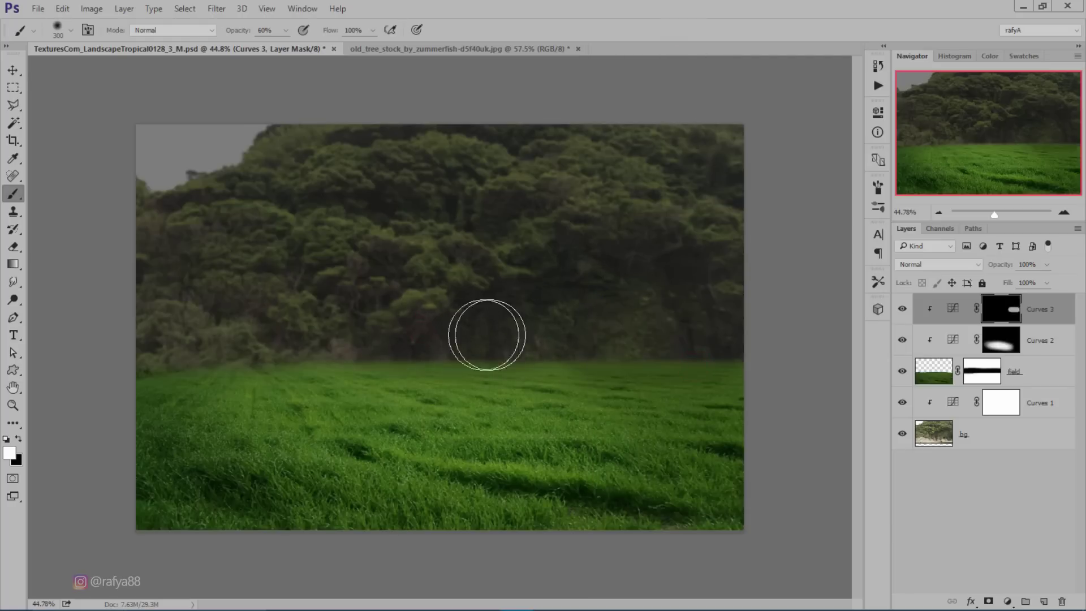
pyautogui.moveTo(475, 339)
pyautogui.mouseDown()
pyautogui.moveTo(754, 357)
pyautogui.moveTo(620, 387)
pyautogui.mouseUp()
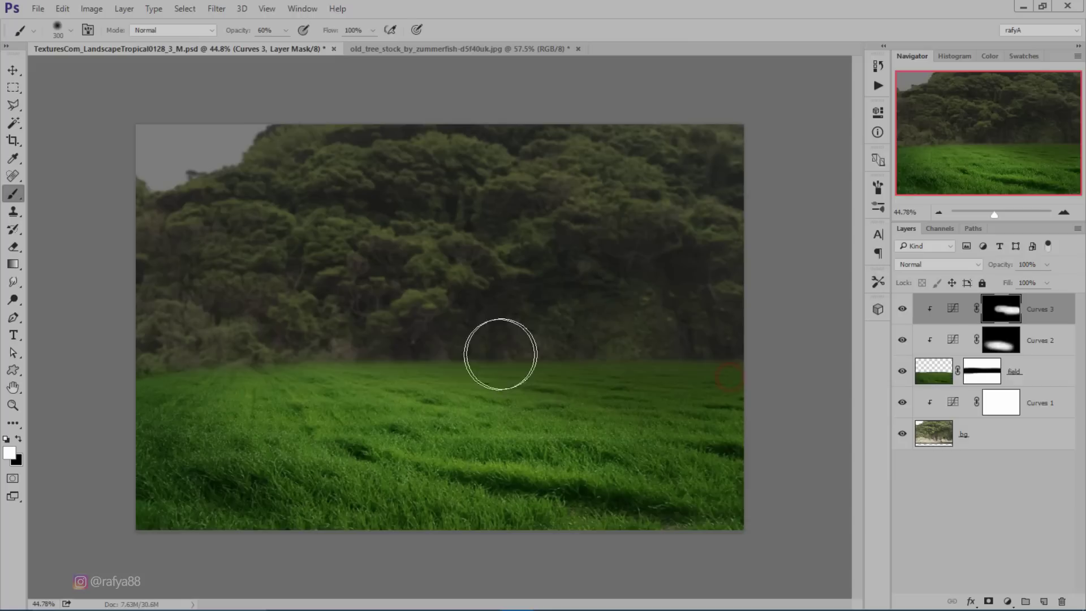
pyautogui.moveTo(460, 347); pyautogui.dragTo(194, 328)
pyautogui.moveTo(734, 359)
pyautogui.mouseDown()
pyautogui.moveTo(652, 341)
pyautogui.moveTo(244, 332)
pyautogui.mouseUp()
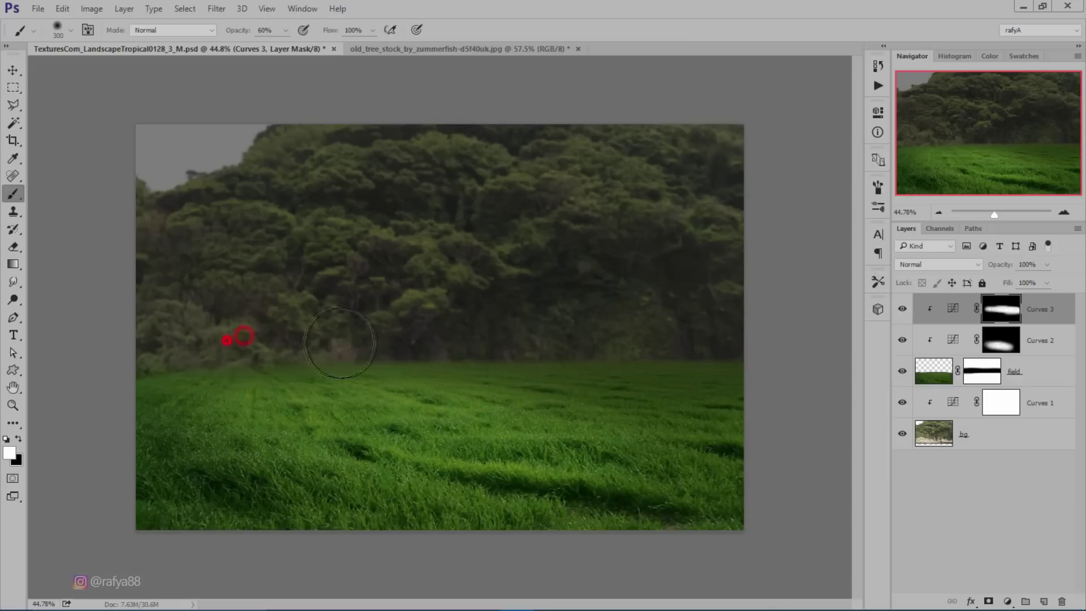
pyautogui.click(427, 331)
pyautogui.click(902, 309)
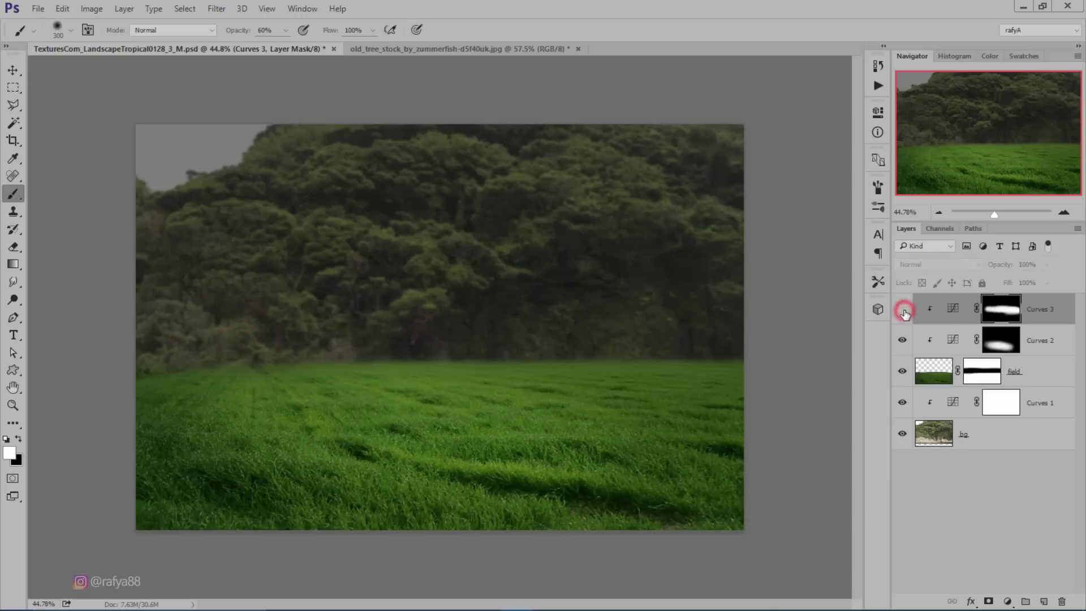
pyautogui.click(1007, 344)
# Brush extra patches across the grass field on the Curves 2 mask.
pyautogui.click(596, 442)
pyautogui.click(594, 421)
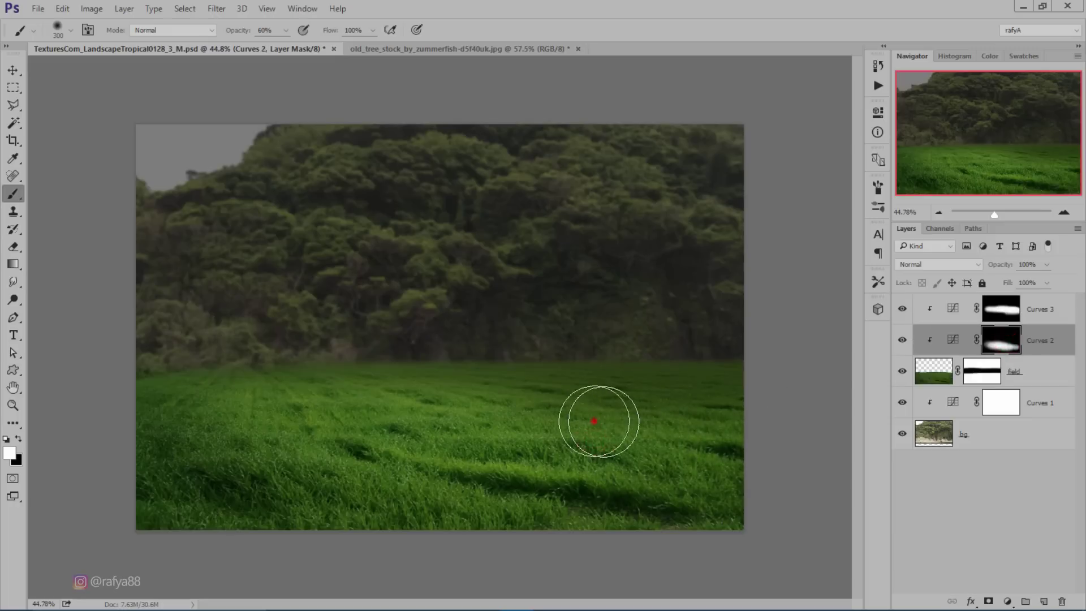
pyautogui.click(424, 405)
pyautogui.click(364, 430)
pyautogui.click(250, 430)
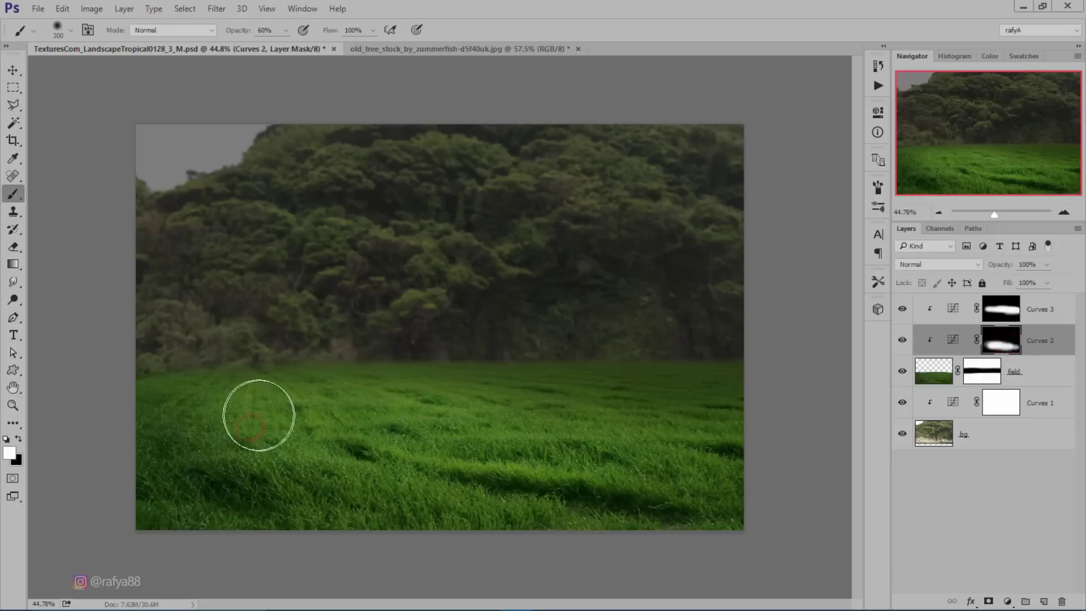
pyautogui.click(348, 443)
pyautogui.click(516, 411)
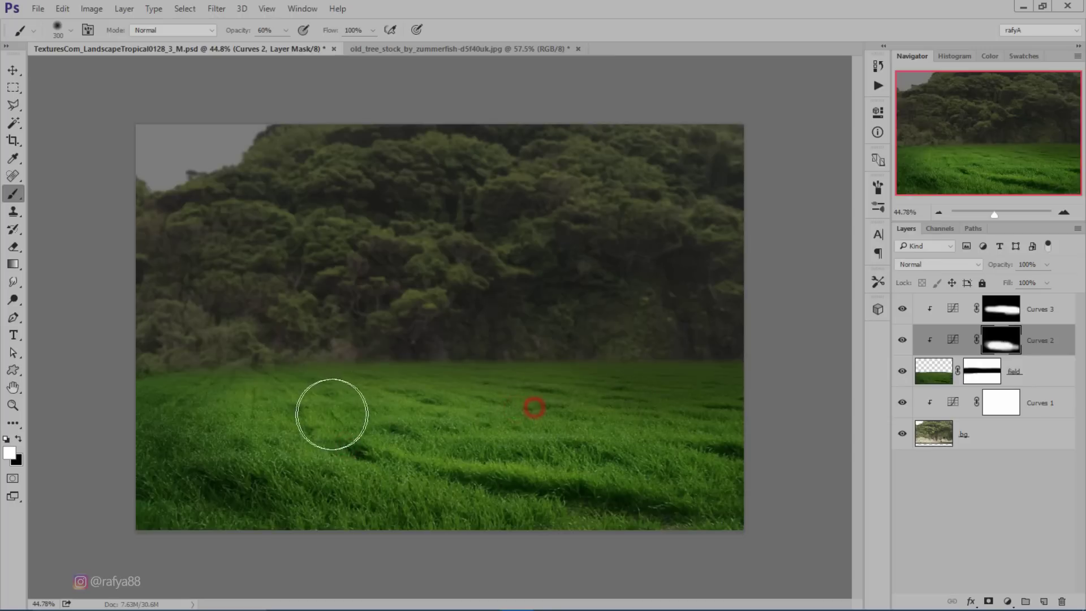
# Select Curves 3 and the Move tool, then bring up the old_tree_stock document.
pyautogui.scroll(-3, 539, 371)
pyautogui.scroll(-2, 539, 371)
pyautogui.scroll(-2, 540, 374)
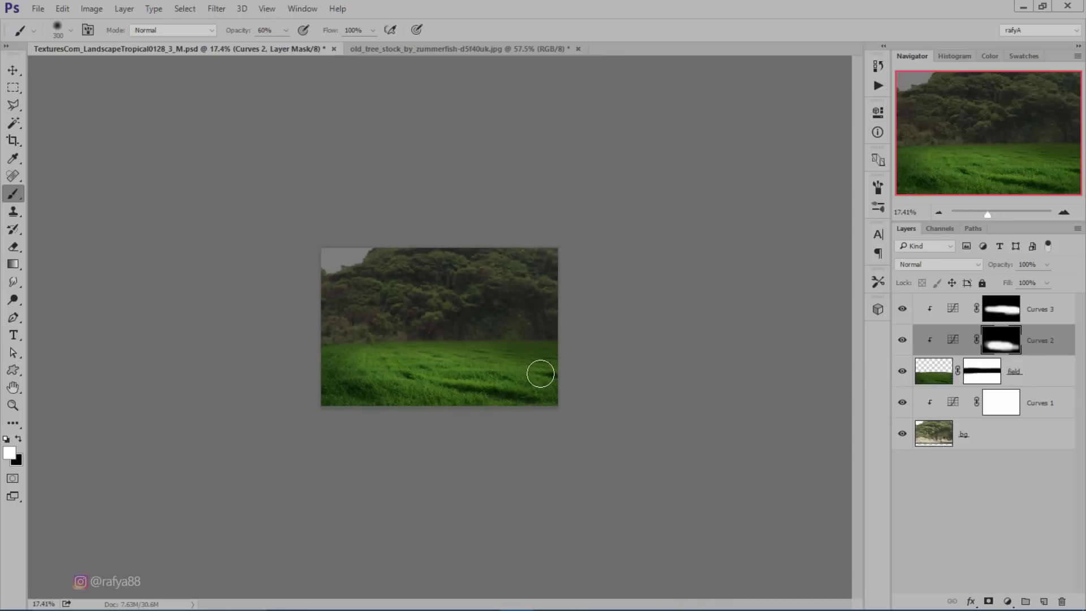
pyautogui.scroll(4, 540, 374)
pyautogui.scroll(2, 540, 374)
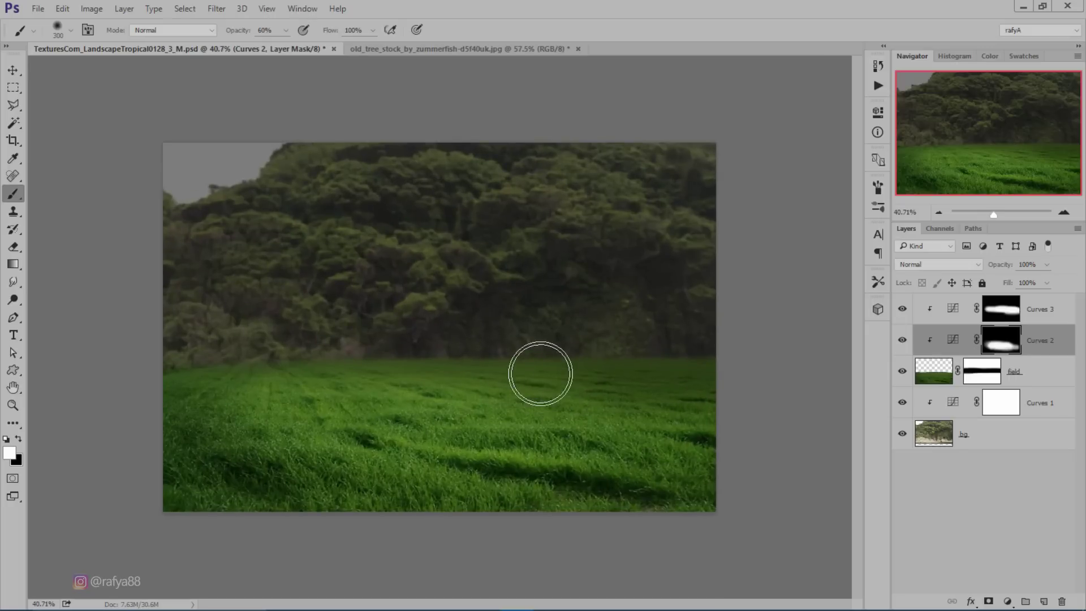
pyautogui.scroll(1, 540, 374)
pyautogui.click(1033, 311)
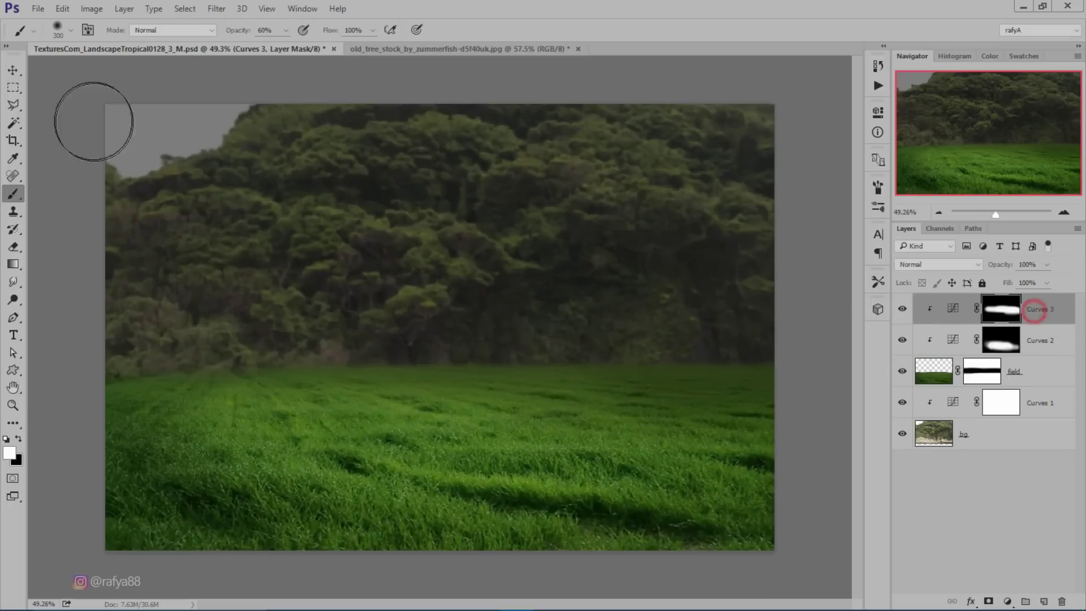
pyautogui.click(12, 69)
pyautogui.click(408, 48)
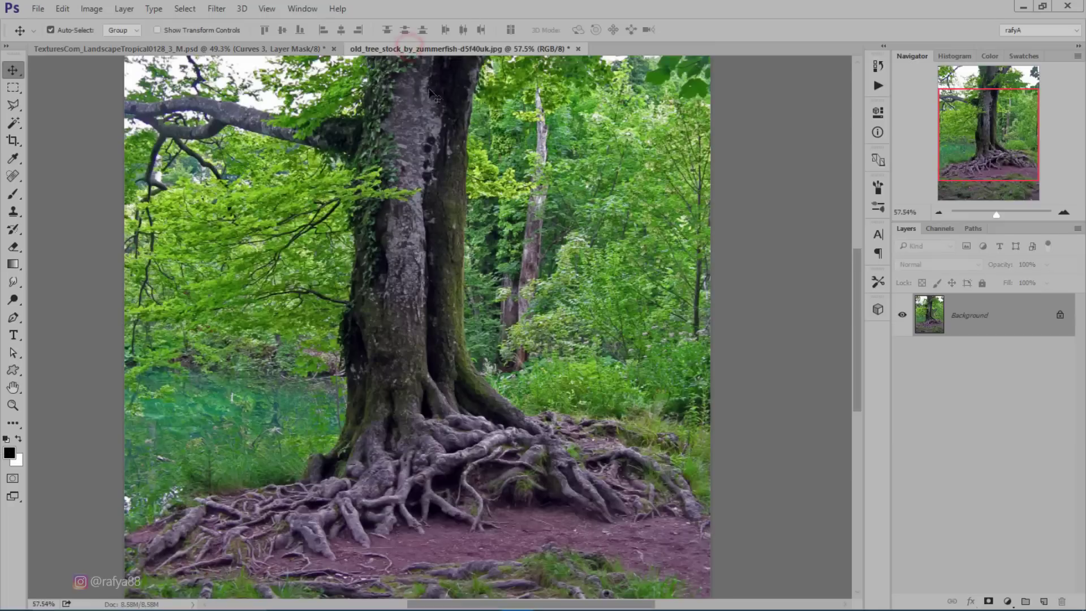
# Trace the old tree's trunk and roots with a Pen-tool path.
pyautogui.click(14, 318)
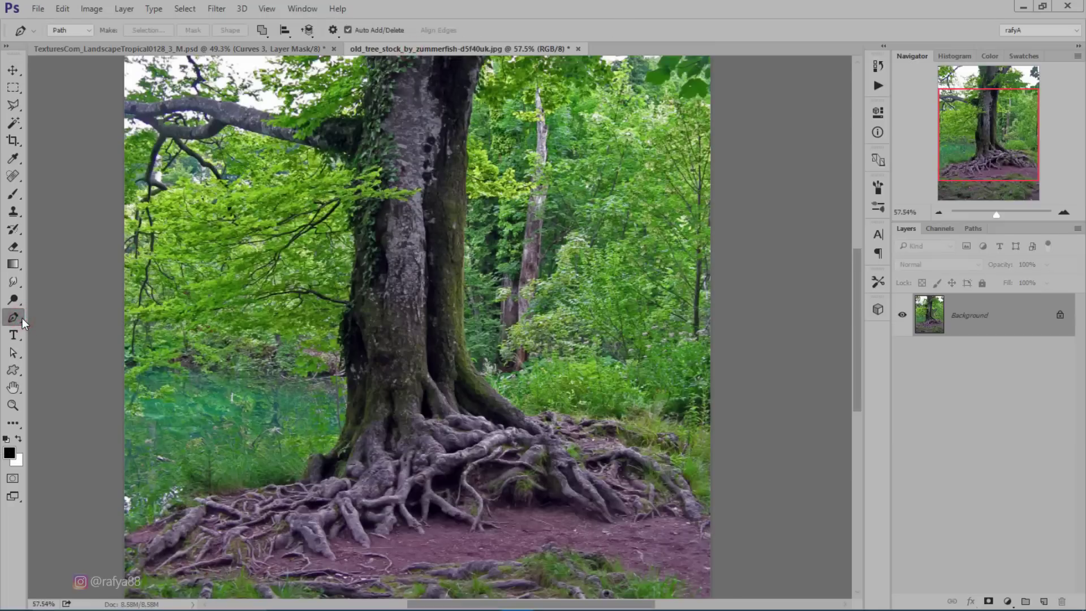
pyautogui.scroll(2, 362, 389)
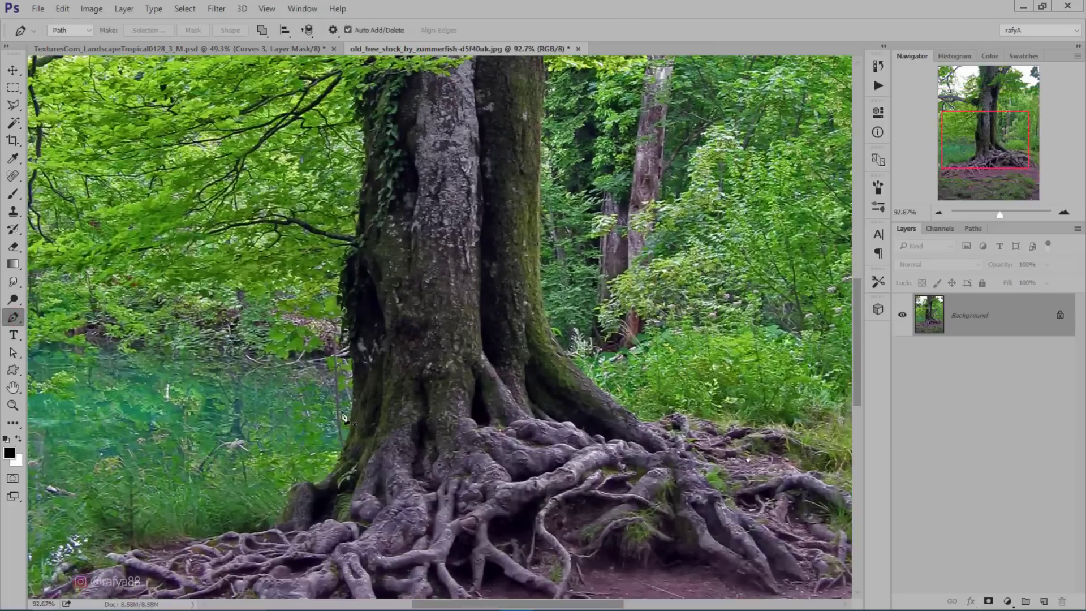
pyautogui.scroll(2, 396, 317)
pyautogui.scroll(1, 420, 253)
pyautogui.scroll(3, 422, 305)
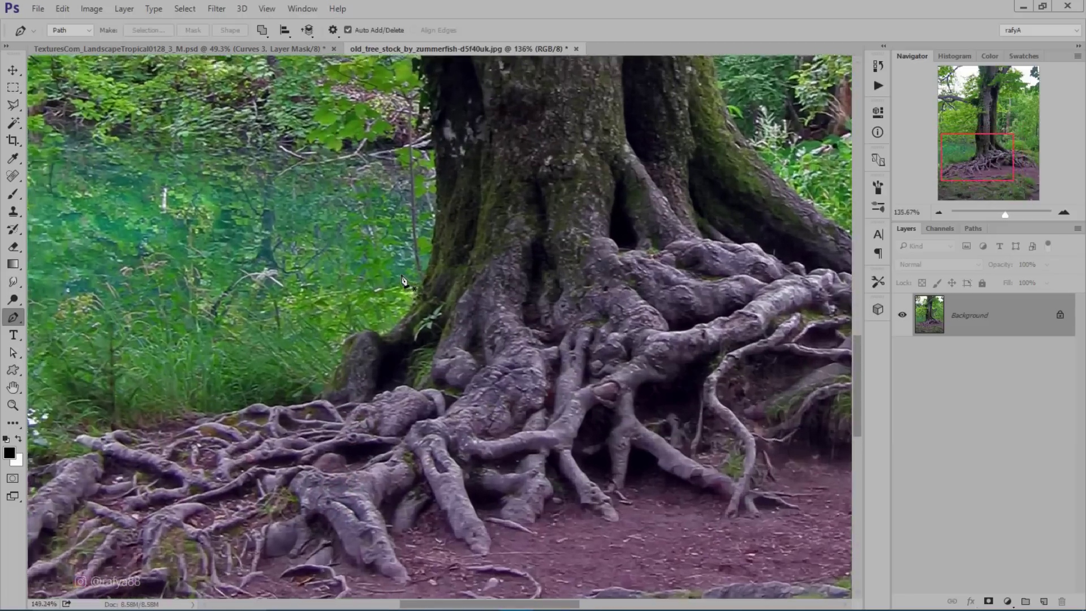
pyautogui.scroll(3, 367, 296)
pyautogui.click(312, 418)
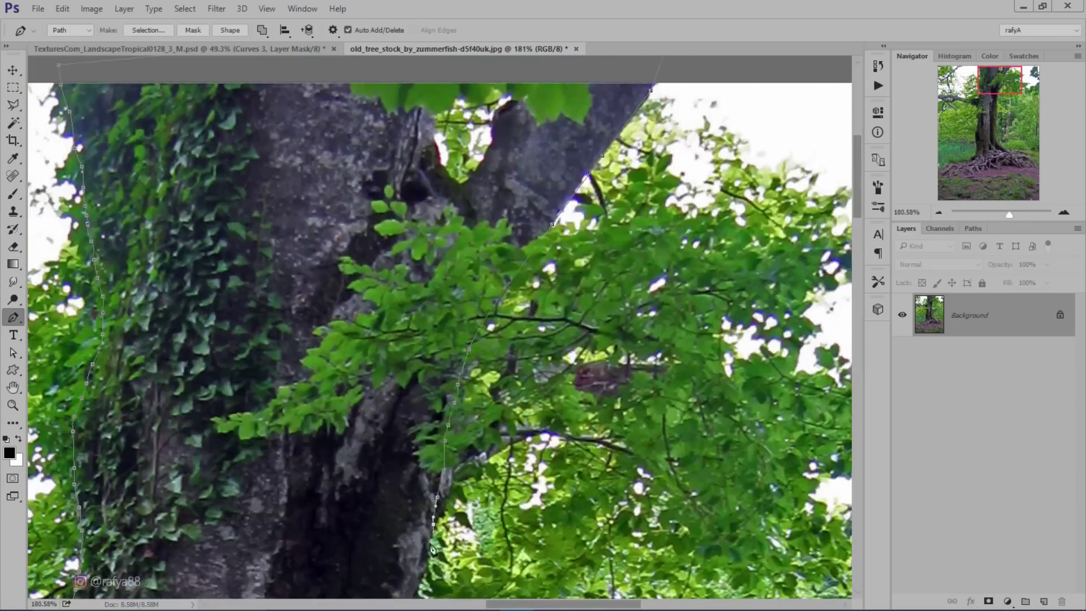
pyautogui.scroll(-10, 504, 403)
pyautogui.scroll(-3, 294, 392)
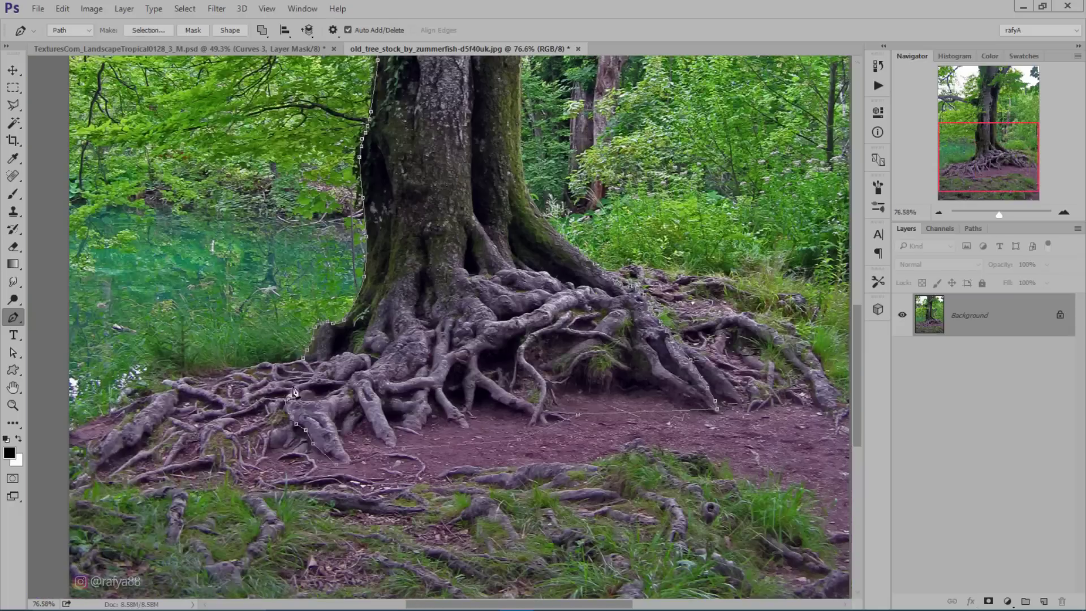
pyautogui.scroll(-3, 305, 294)
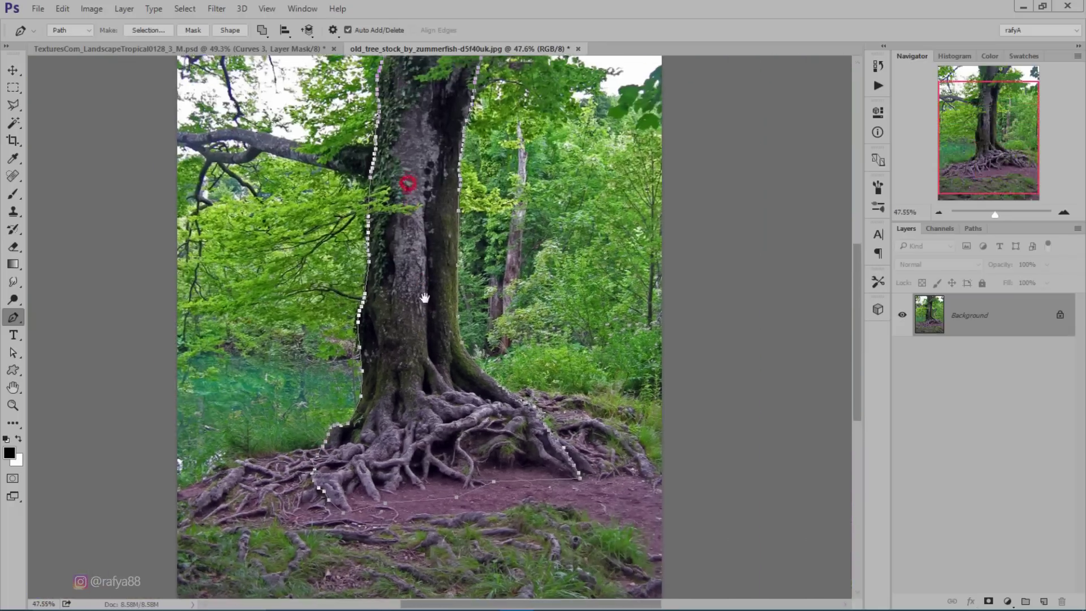
pyautogui.moveTo(407, 186); pyautogui.dragTo(426, 334)
# Turn the path into a selection and add a layer mask hiding everything but the trunk.
pyautogui.rightClick(430, 233)
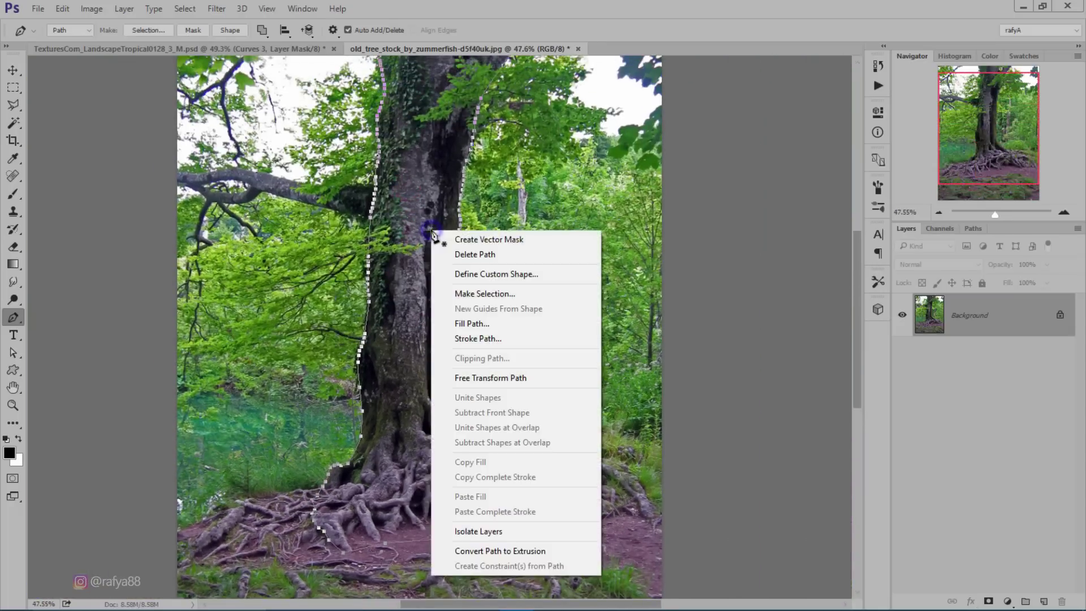
pyautogui.click(460, 293)
pyautogui.click(586, 182)
pyautogui.scroll(-2, 484, 285)
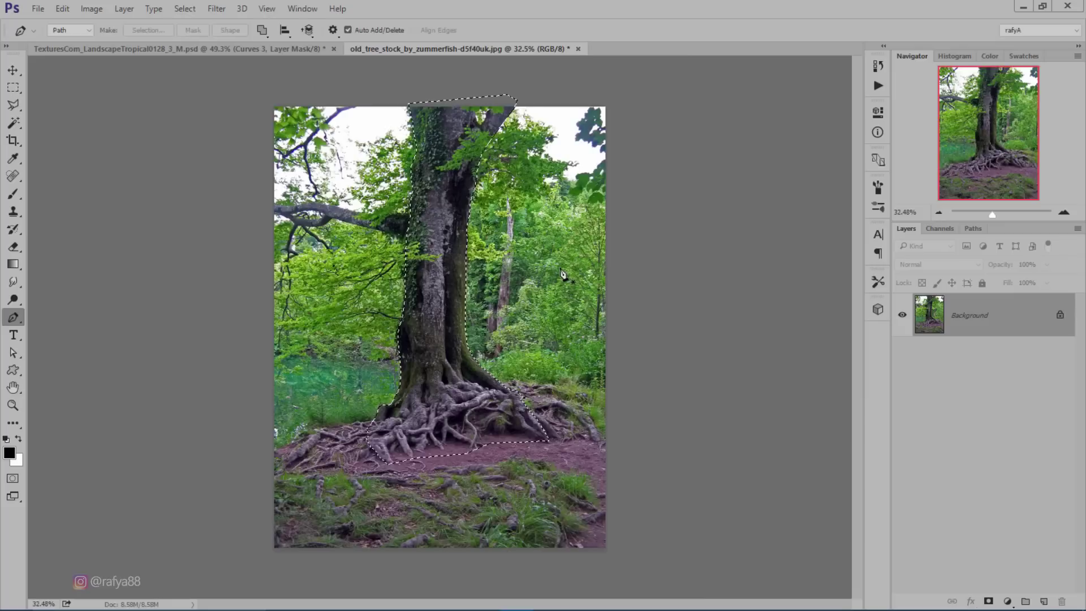
pyautogui.click(989, 599)
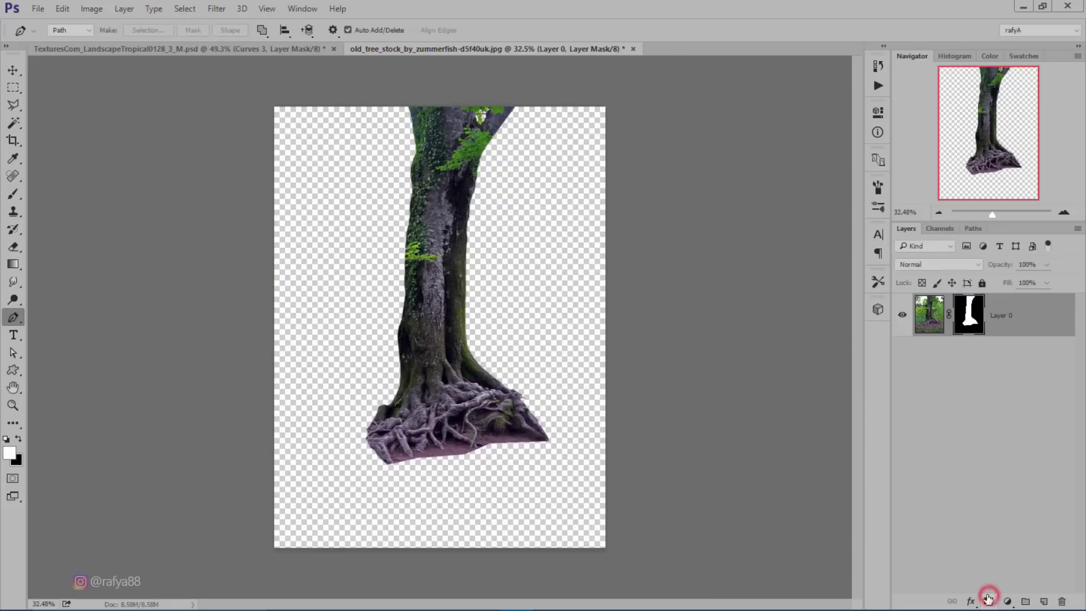
# Drag the masked trunk with the Move tool over to the landscape document.
pyautogui.scroll(1, 494, 363)
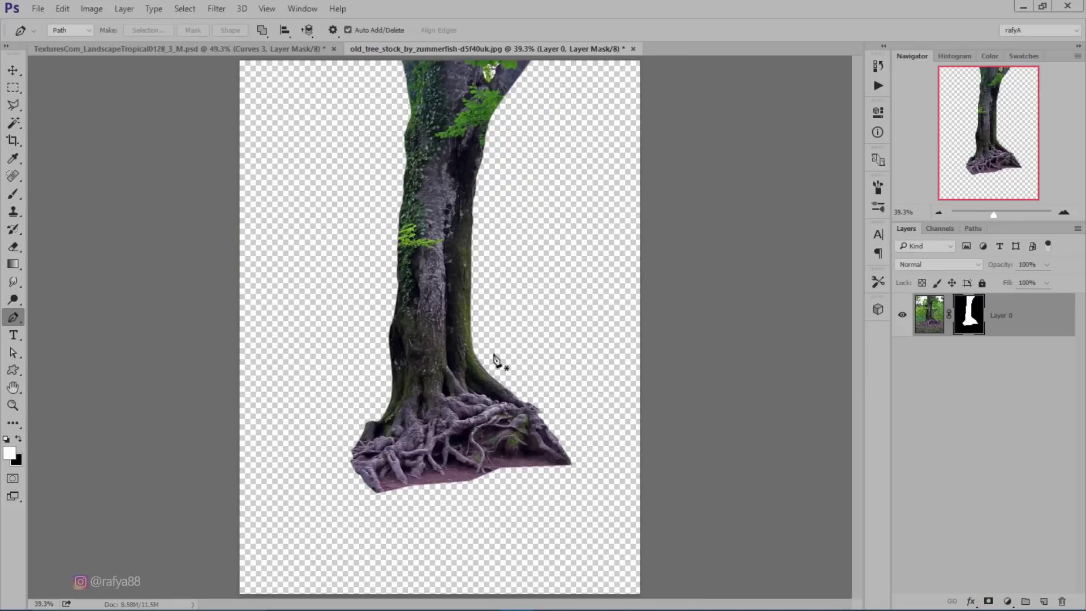
pyautogui.scroll(-1, 492, 359)
pyautogui.scroll(-2, 486, 359)
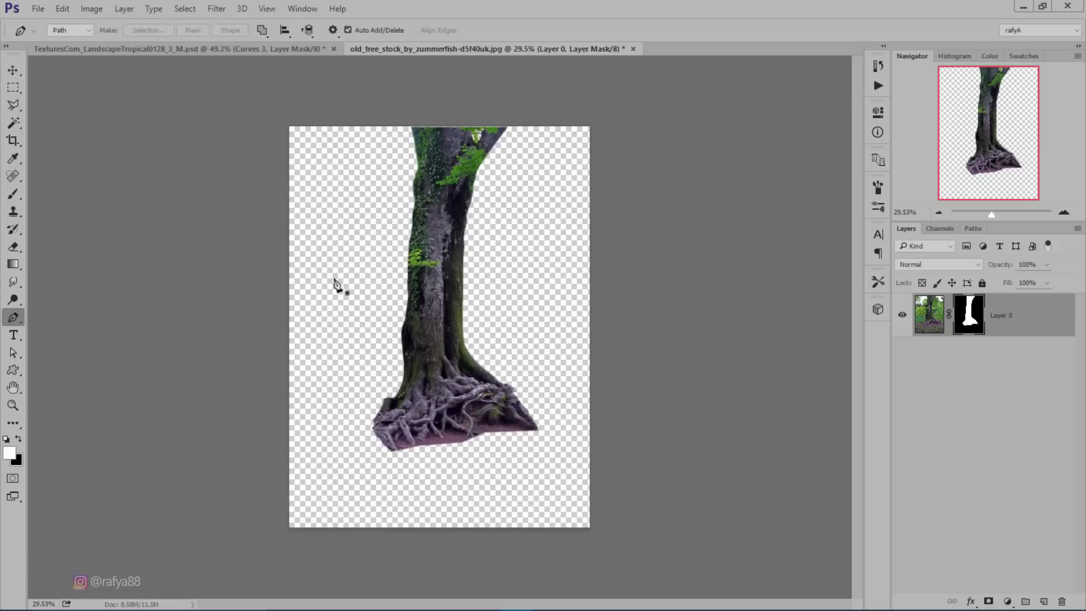
pyautogui.click(13, 70)
pyautogui.moveTo(435, 147); pyautogui.dragTo(325, 228)
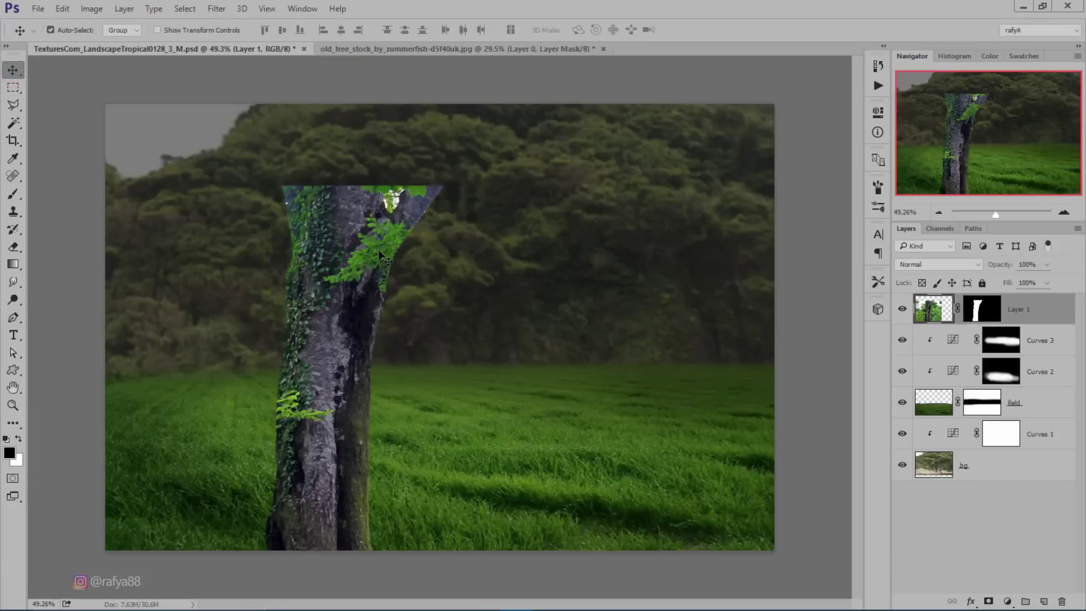
# Place the trunk at the left of the field and Free Transform it down to about 77%.
pyautogui.scroll(-1, 379, 250)
pyautogui.moveTo(347, 319); pyautogui.dragTo(294, 195)
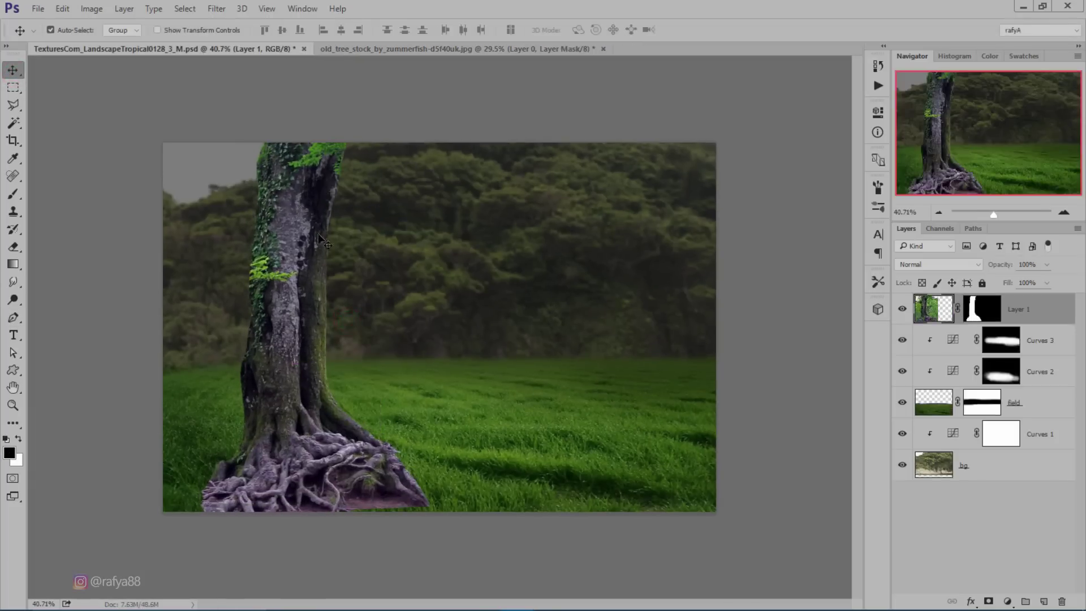
pyautogui.hotkey('ctrl', 't')
pyautogui.moveTo(501, 87); pyautogui.dragTo(439, 125)
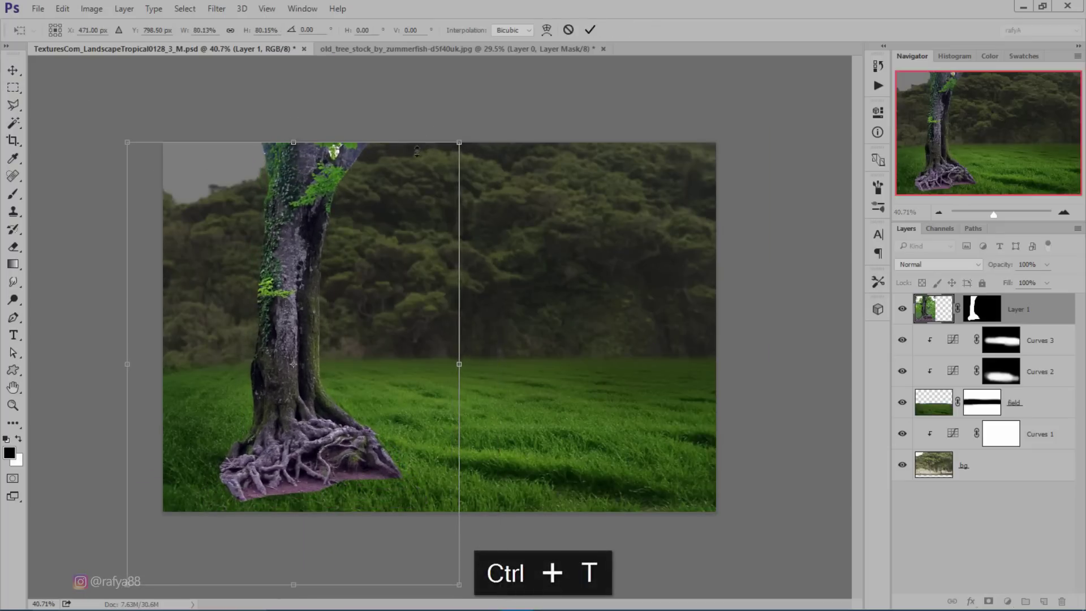
pyautogui.moveTo(396, 175); pyautogui.dragTo(379, 170)
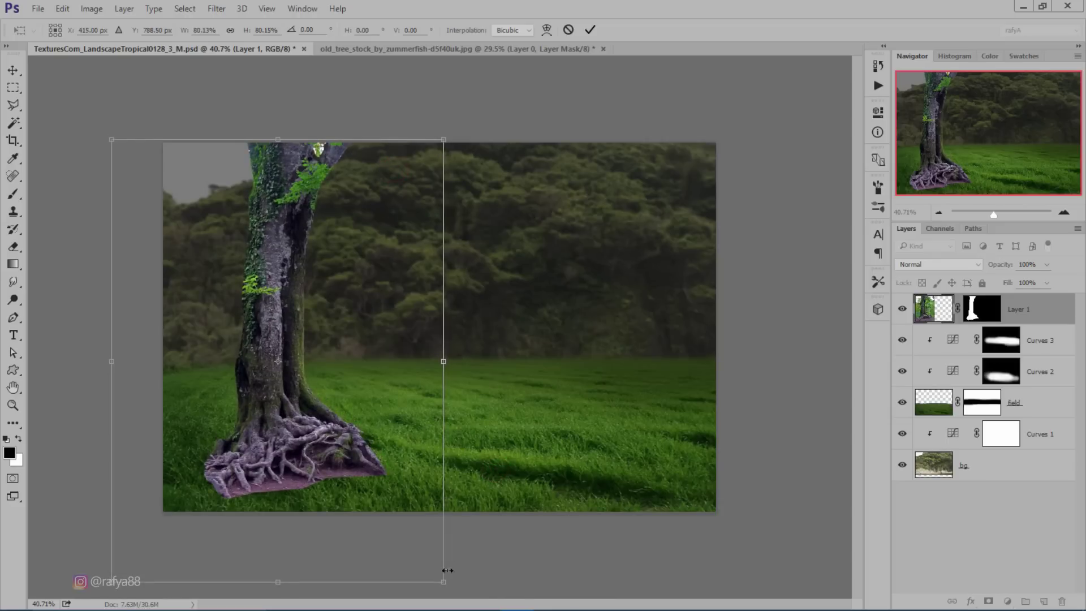
pyautogui.moveTo(446, 585); pyautogui.dragTo(374, 484)
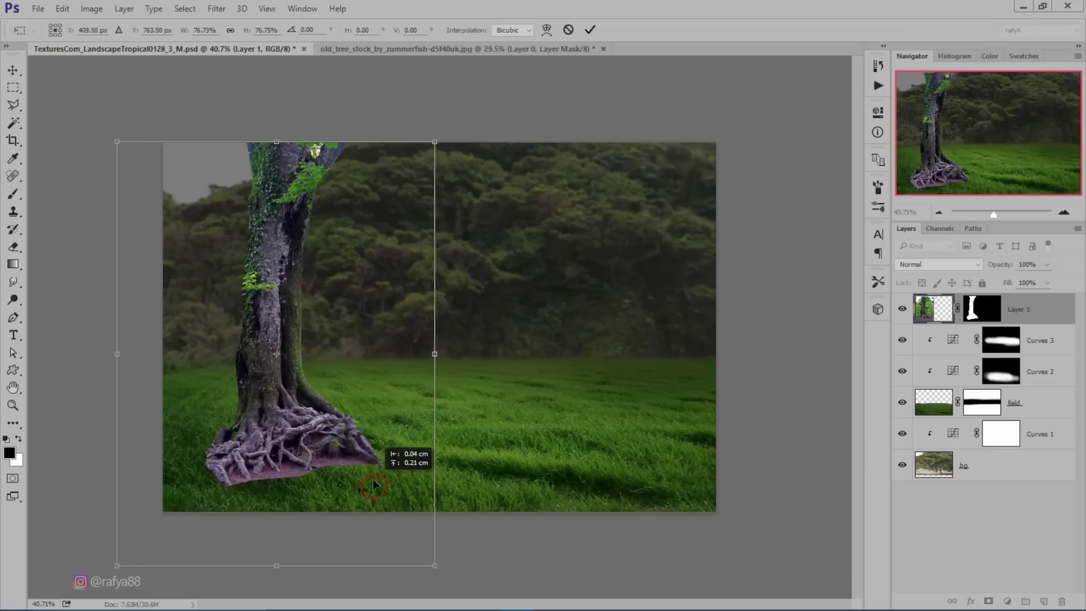
pyautogui.click(590, 29)
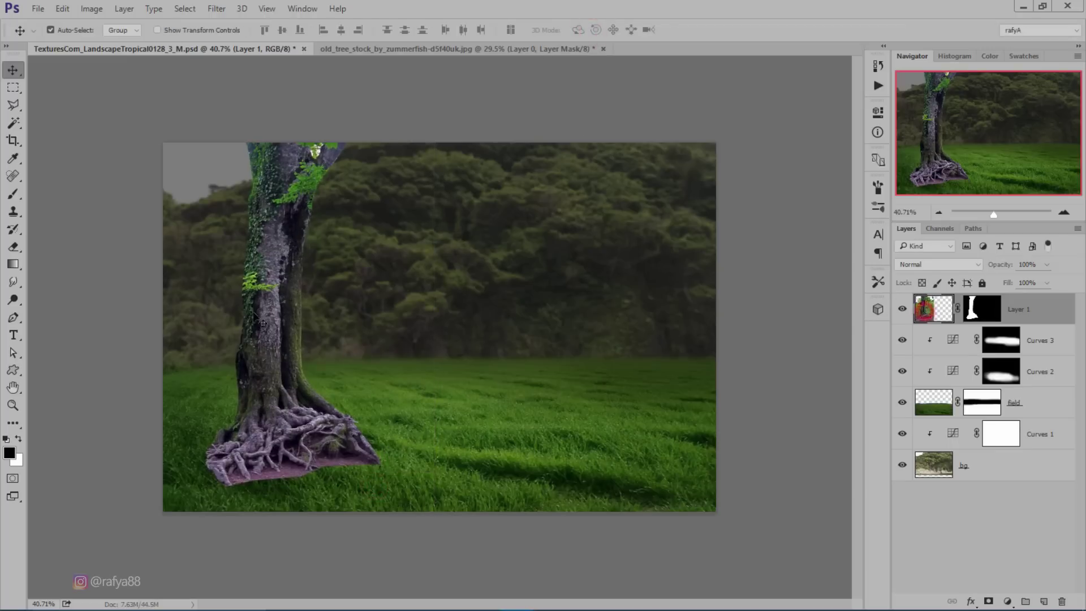
pyautogui.scroll(4, 262, 323)
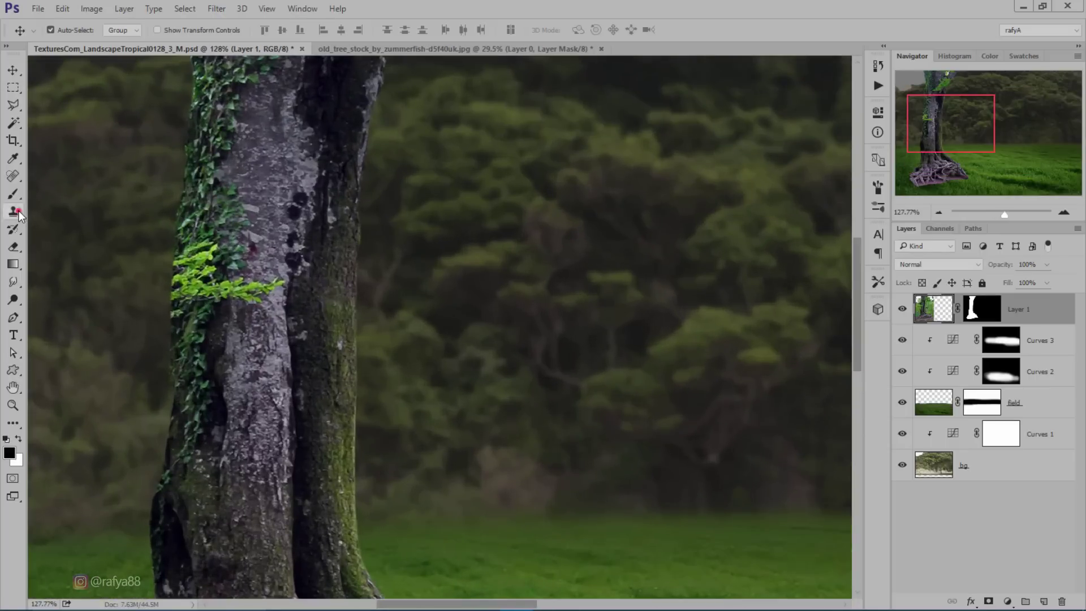
# With a 36 px Clone Stamp, sample trunk bark and cover the bright leaf sprigs.
pyautogui.click(13, 211)
pyautogui.rightClick(250, 229)
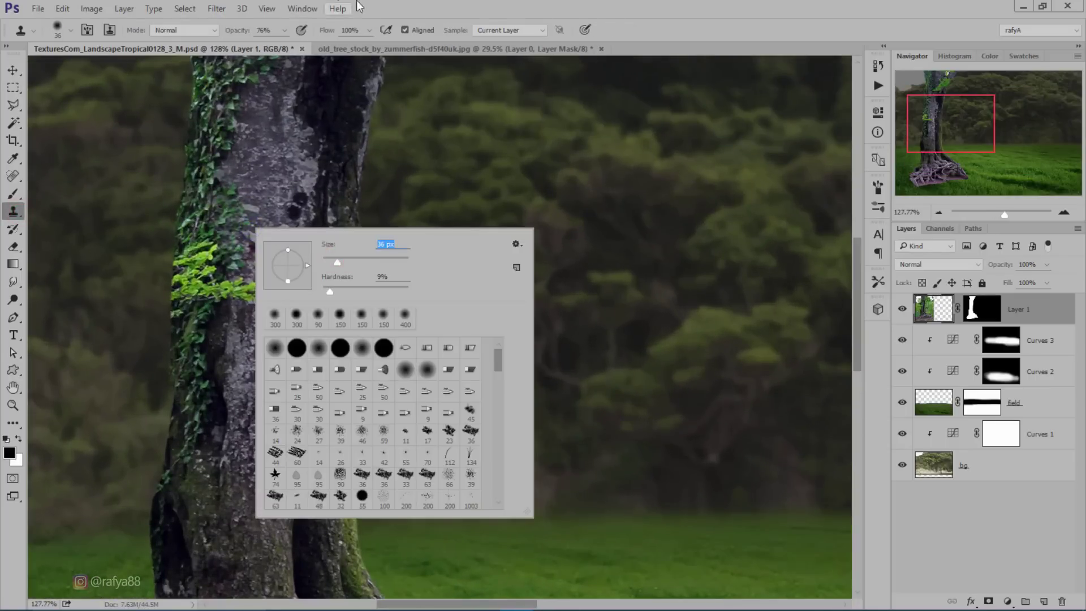
pyautogui.press('Return')
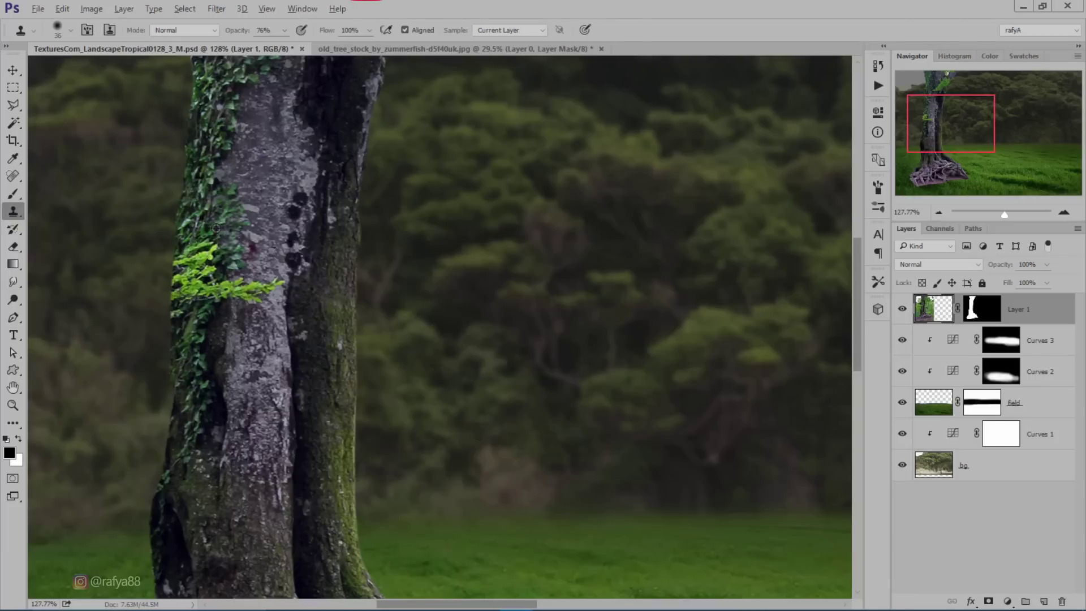
pyautogui.press('alt')
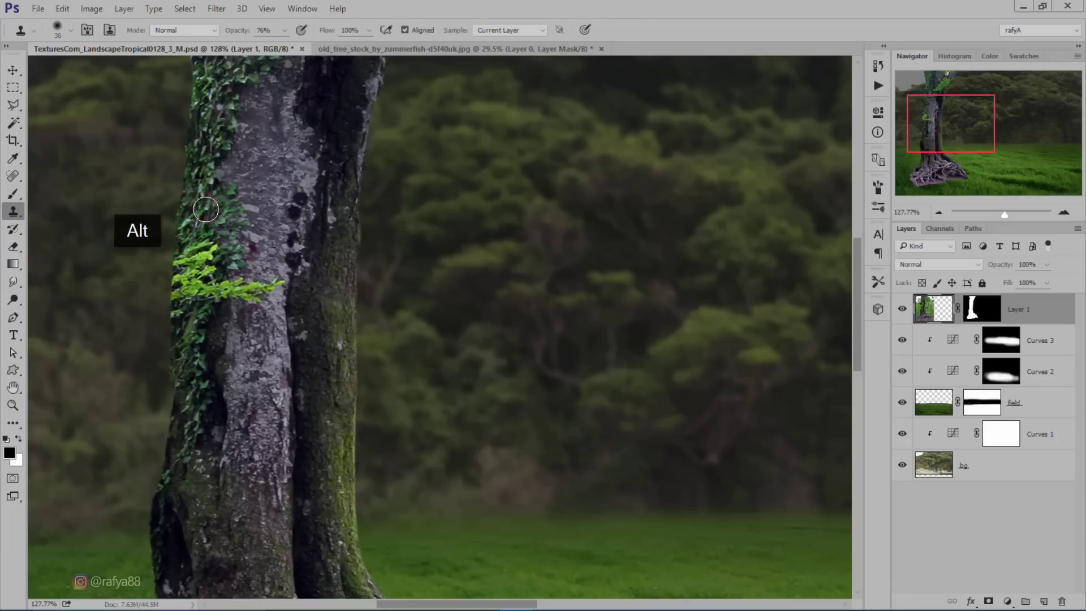
pyautogui.keyDown('alt'); pyautogui.click(198, 257); pyautogui.keyUp('alt')
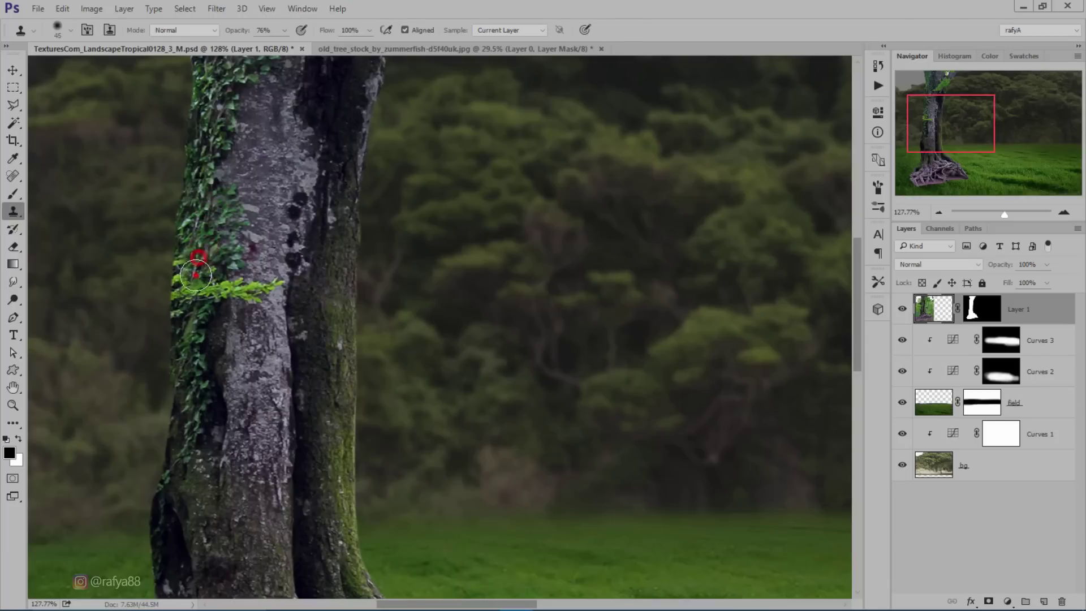
pyautogui.click(191, 272)
pyautogui.click(216, 291)
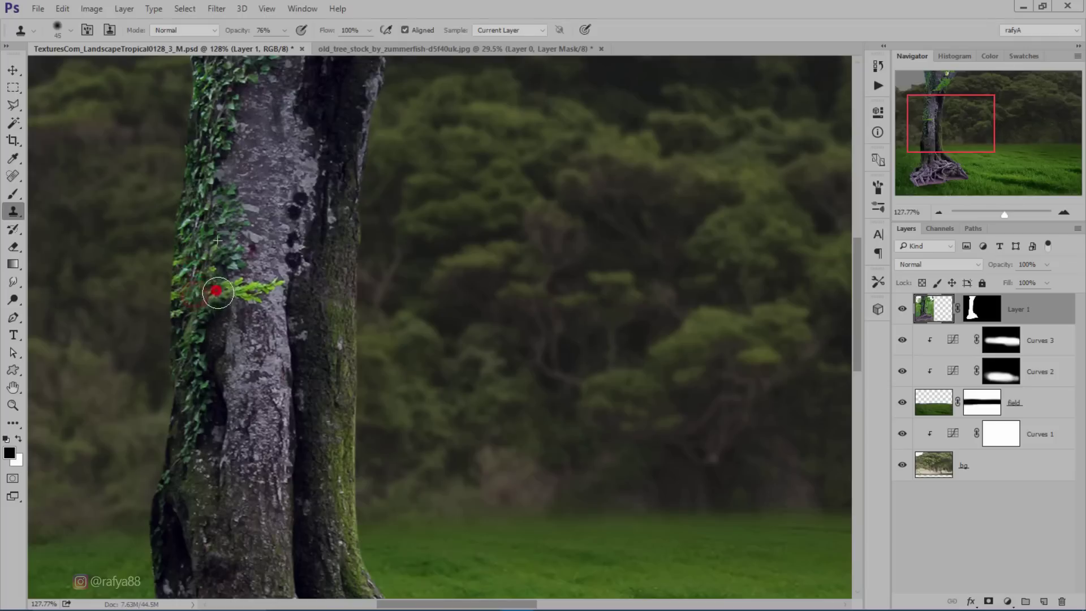
pyautogui.click(244, 291)
pyautogui.click(270, 287)
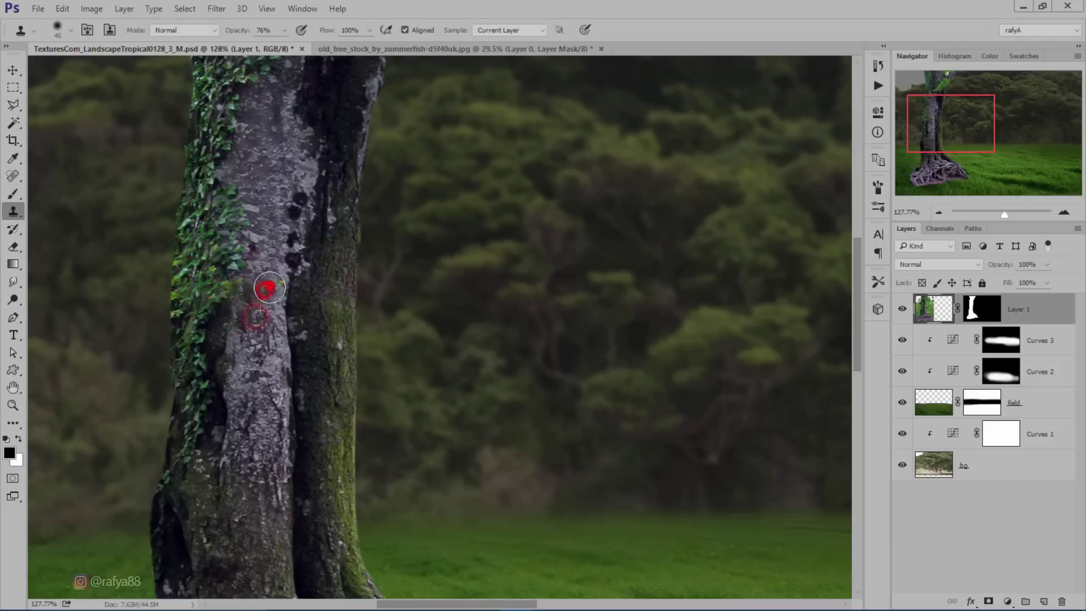
pyautogui.click(271, 286)
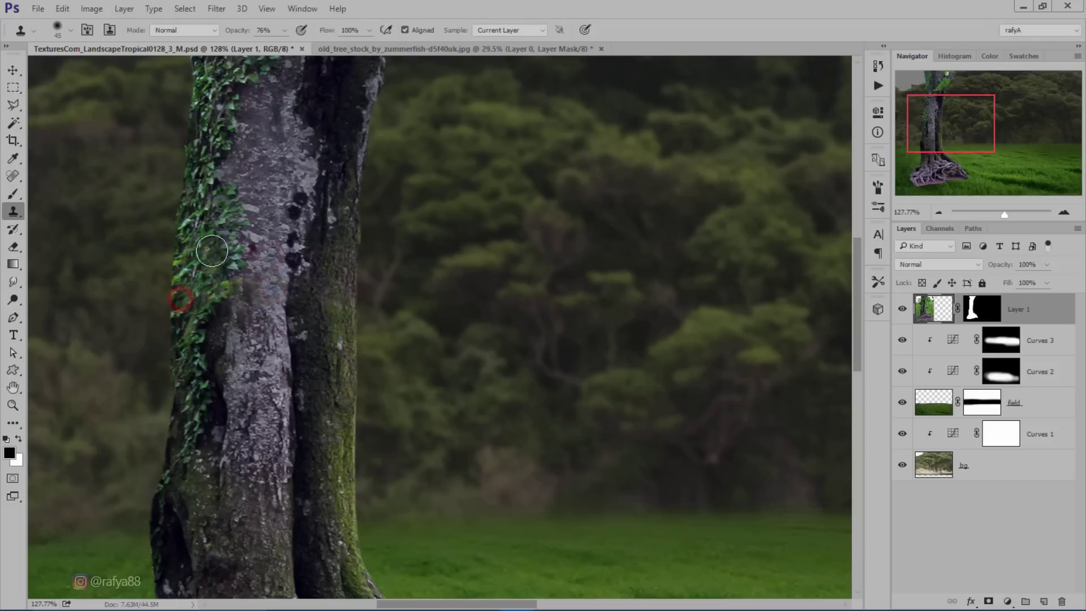
# Sample clean bark lower on the trunk and clone it over the ivy.
pyautogui.scroll(-3, 192, 226)
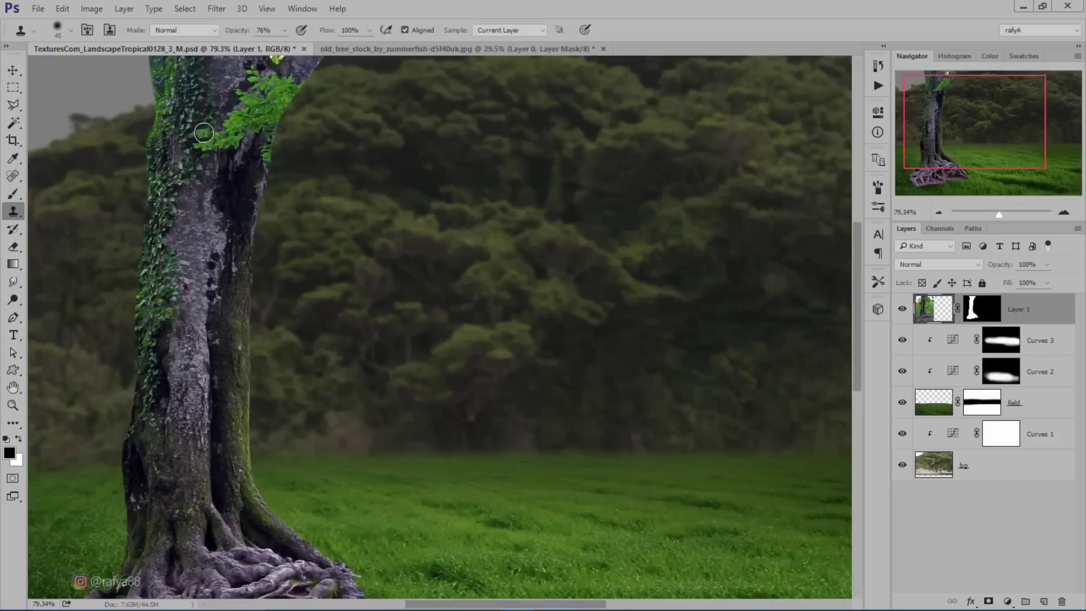
pyautogui.moveTo(204, 132); pyautogui.dragTo(249, 338)
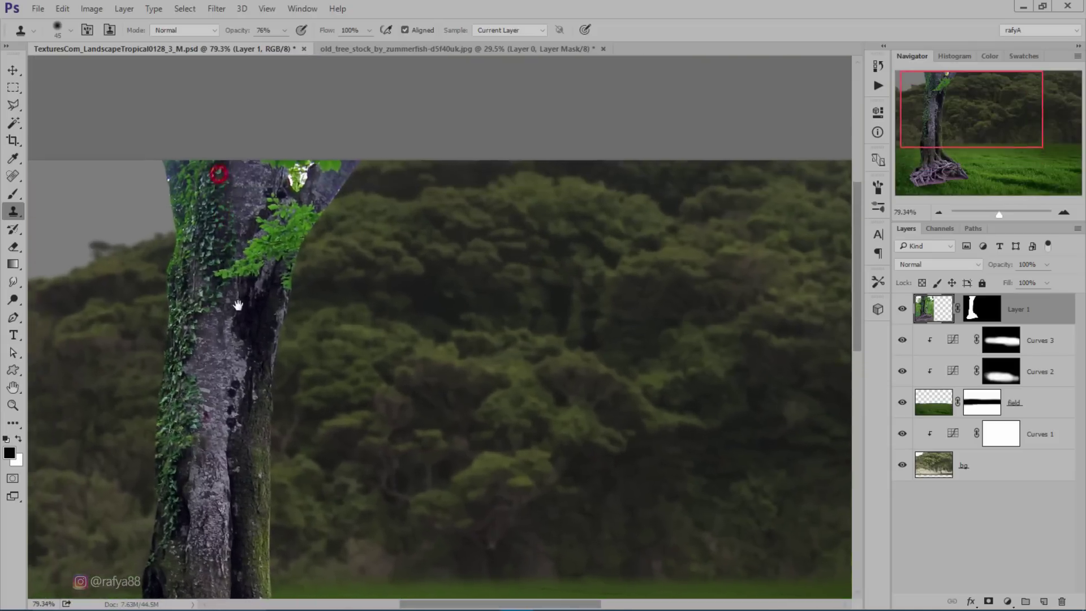
pyautogui.scroll(3, 247, 339)
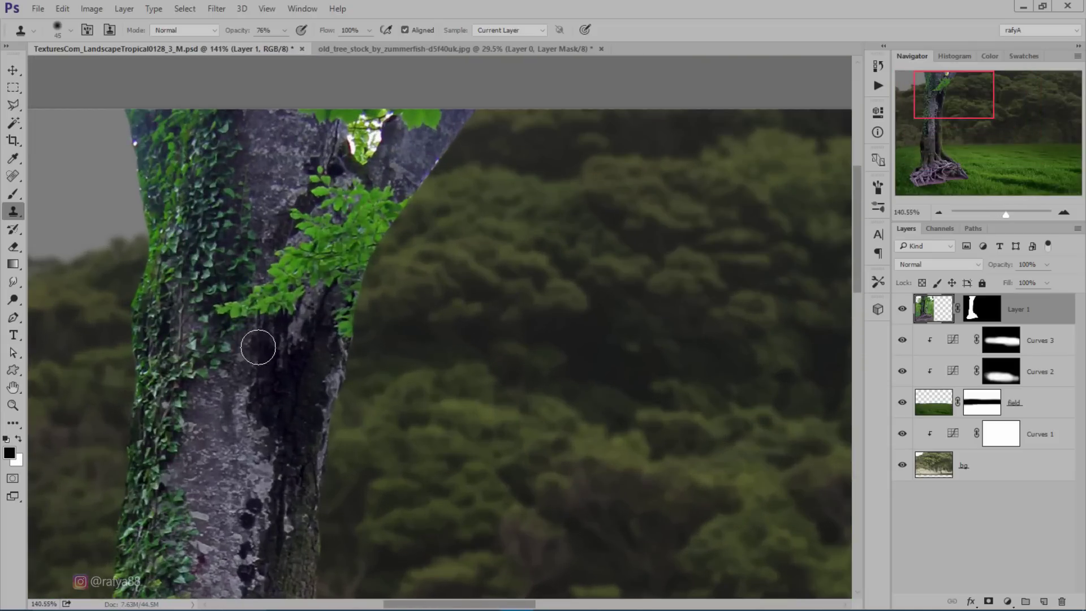
pyautogui.keyDown('alt'); pyautogui.click(254, 339); pyautogui.keyUp('alt')
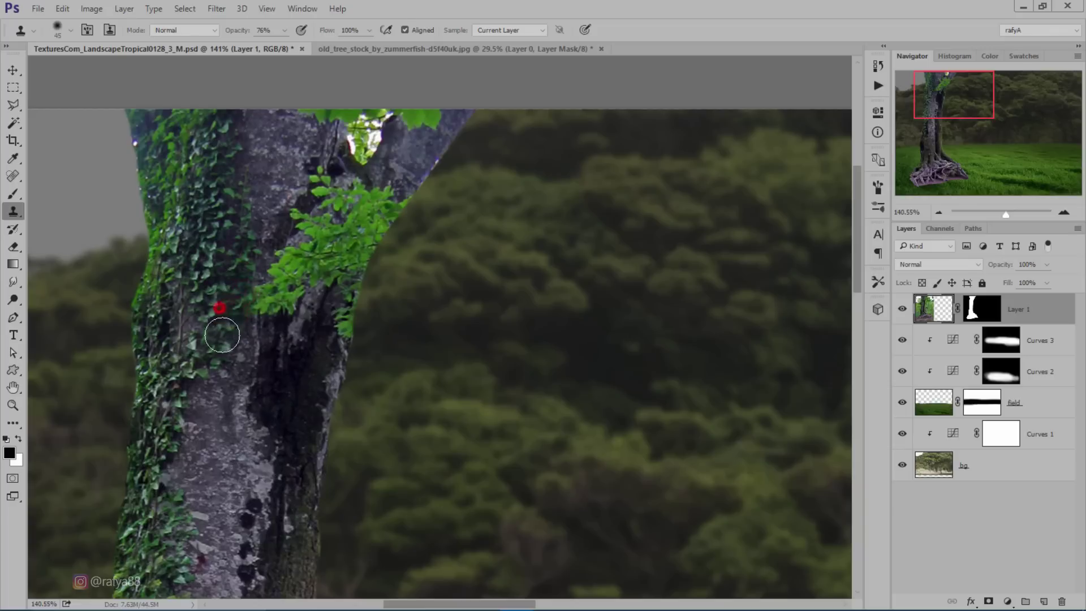
pyautogui.moveTo(238, 272)
pyautogui.mouseDown()
pyautogui.moveTo(219, 310)
pyautogui.moveTo(274, 262)
pyautogui.mouseUp()
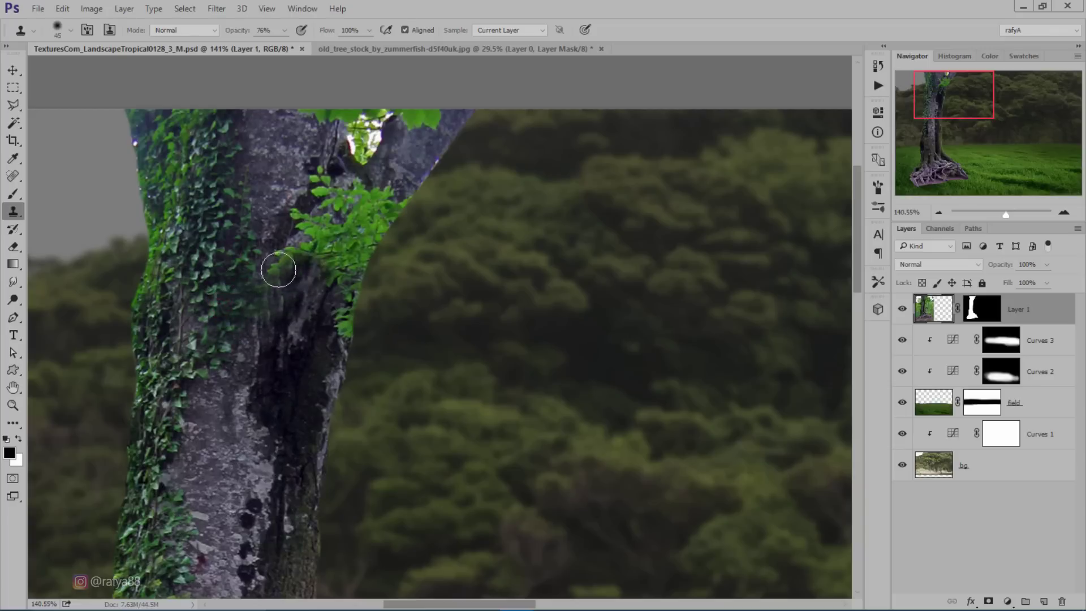
# Clone fresh bark over the remaining light-green leaves on the upper trunk and right edge.
pyautogui.keyDown('alt'); pyautogui.click(280, 215); pyautogui.keyUp('alt')
pyautogui.moveTo(316, 186); pyautogui.dragTo(376, 213)
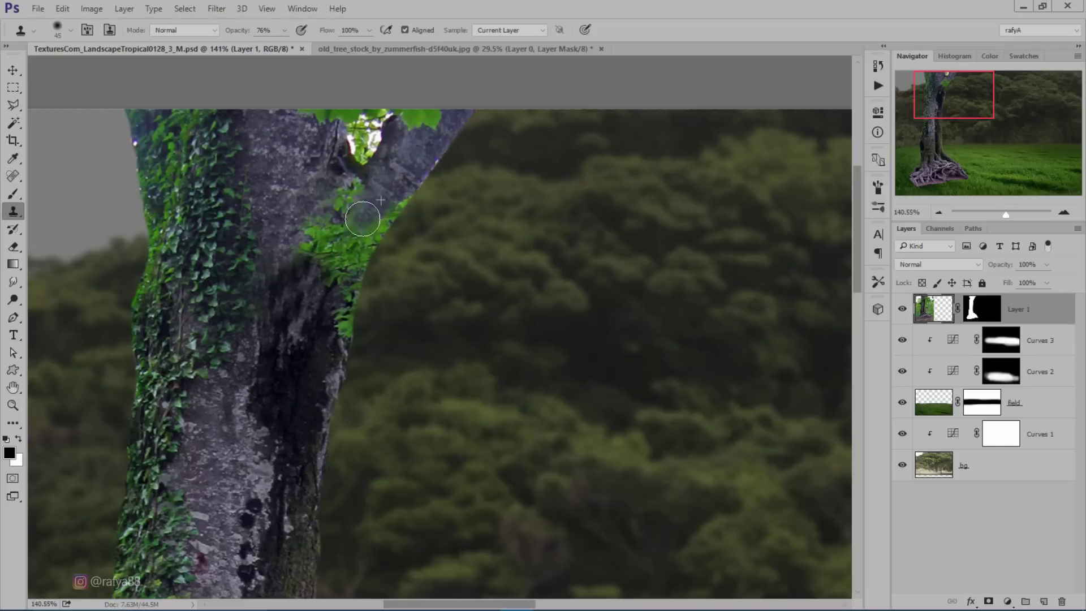
pyautogui.moveTo(334, 332); pyautogui.dragTo(369, 223)
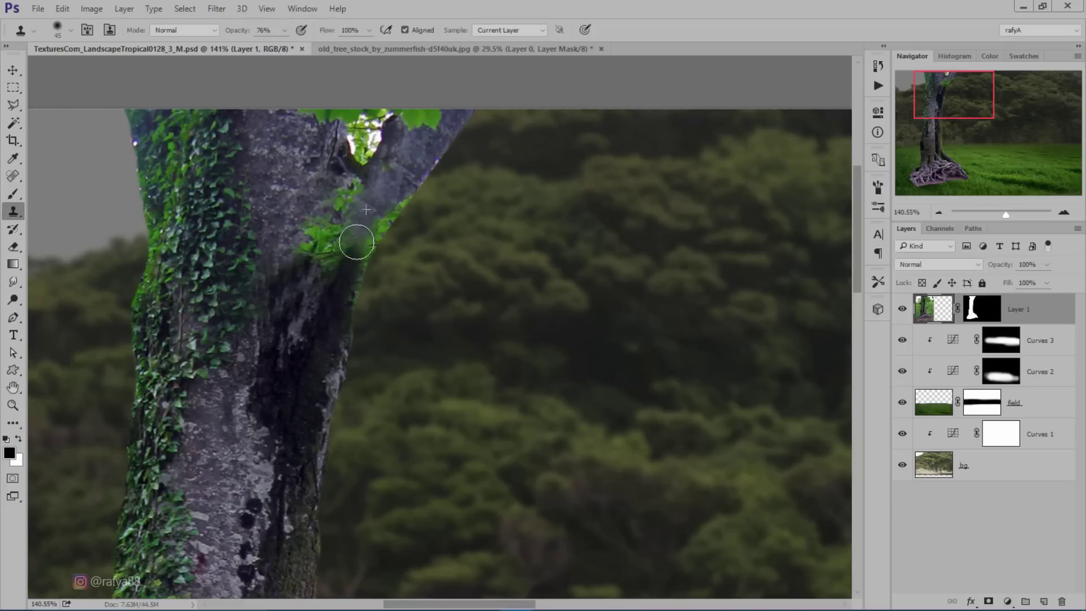
pyautogui.keyDown('alt'); pyautogui.click(339, 281); pyautogui.keyUp('alt')
pyautogui.moveTo(324, 243); pyautogui.dragTo(352, 181)
pyautogui.scroll(-3, 333, 330)
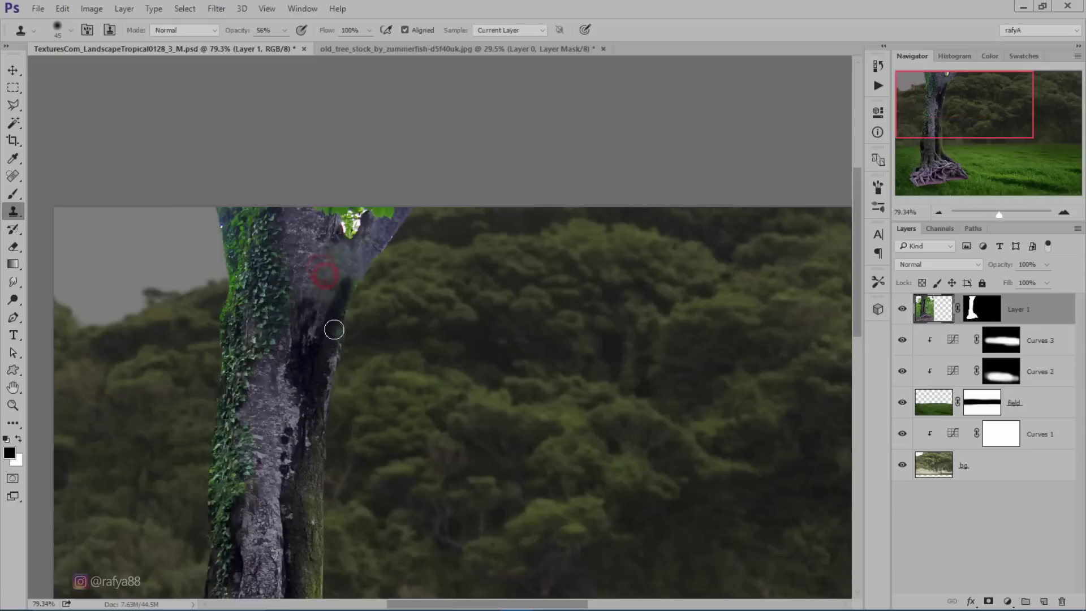
pyautogui.scroll(-2, 334, 330)
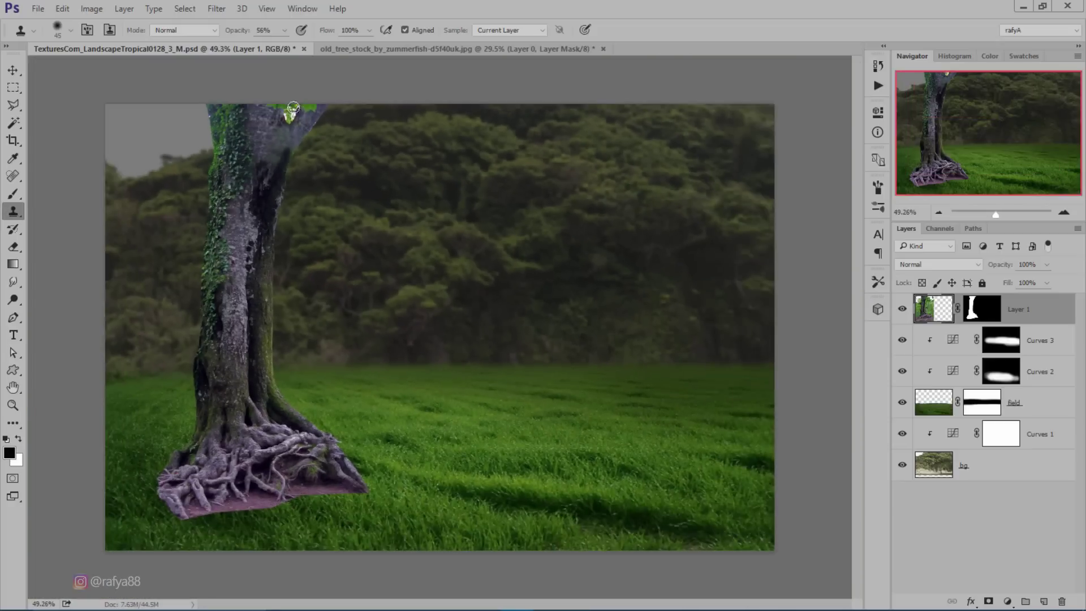
pyautogui.scroll(1, 238, 107)
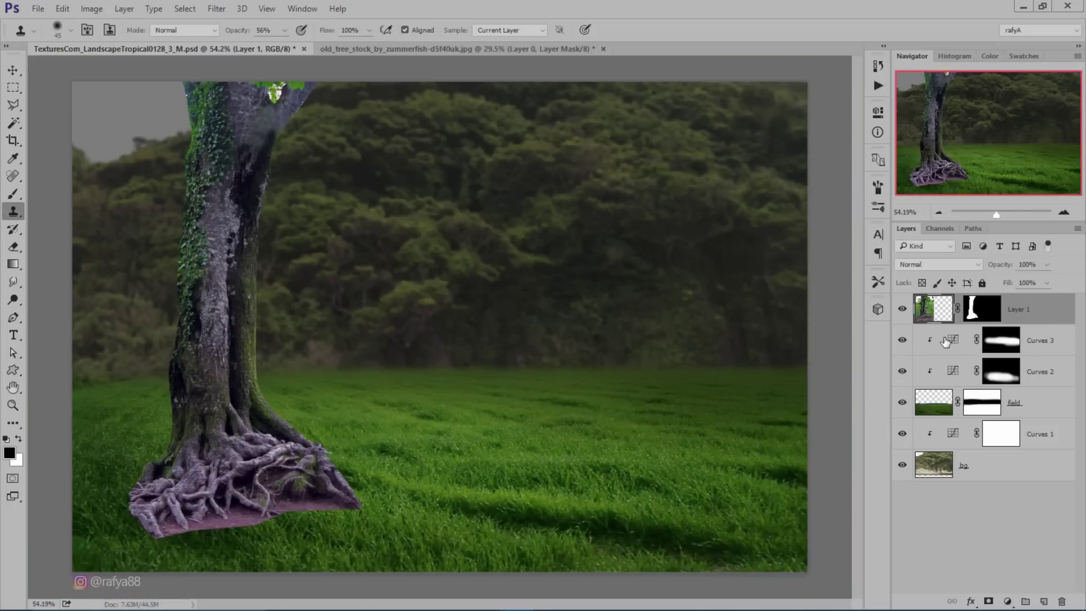
# Target Layer 1's mask with a black 55 px Brush at 54% opacity.
pyautogui.click(987, 310)
pyautogui.press('x')
pyautogui.scroll(7, 276, 498)
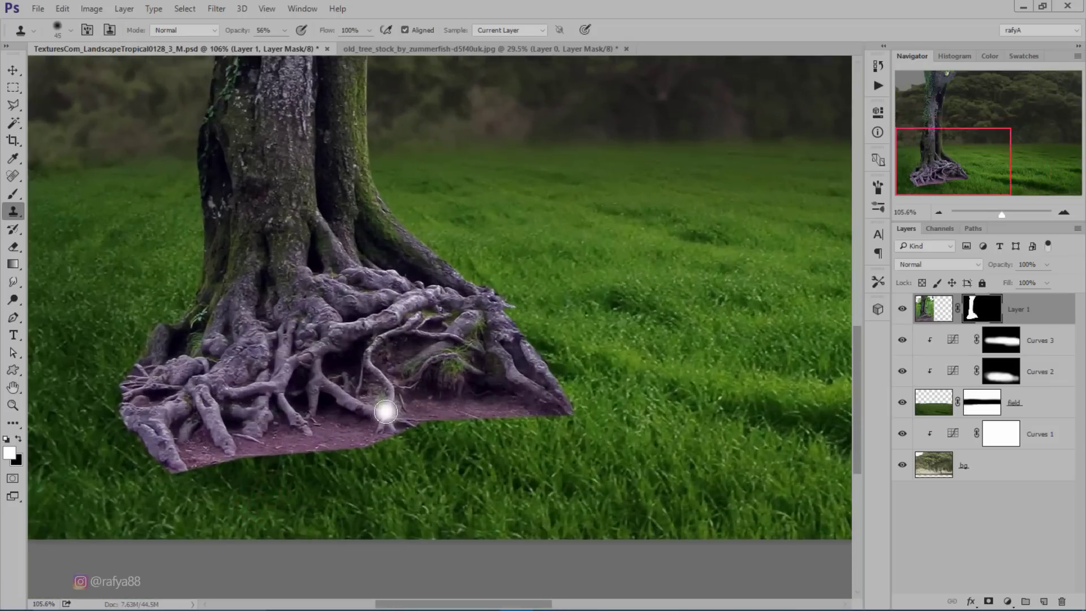
pyautogui.click(13, 194)
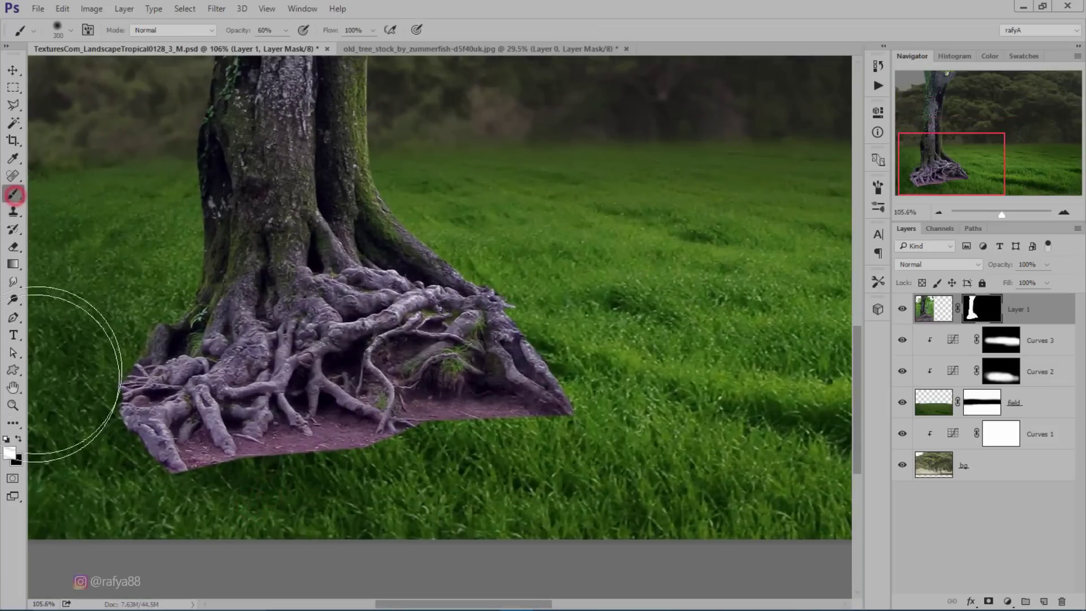
pyautogui.click(21, 445)
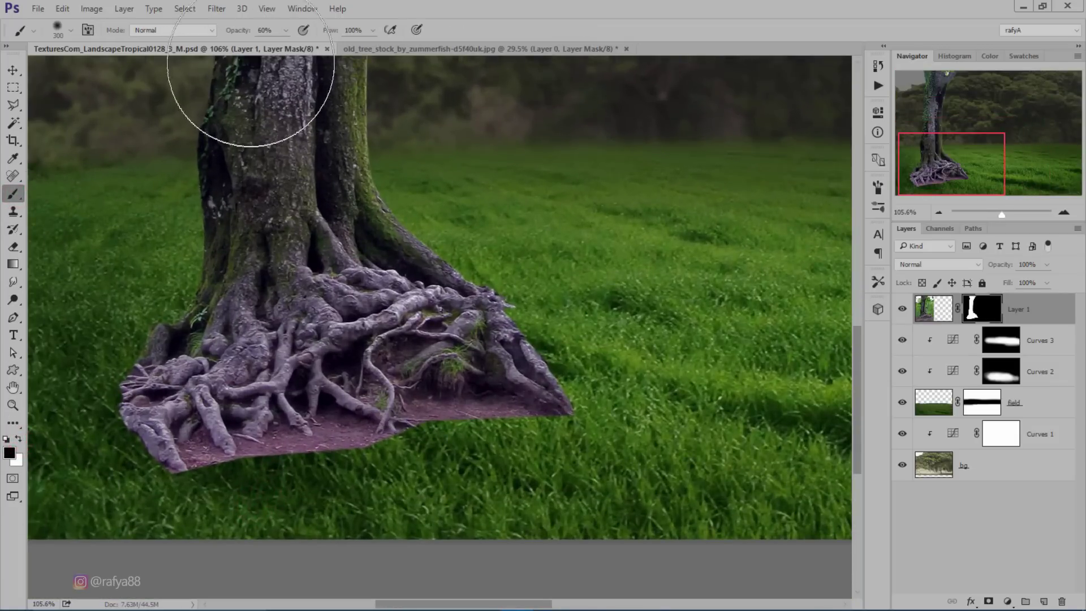
pyautogui.moveTo(244, 30); pyautogui.dragTo(240, 31)
pyautogui.click(727, 332)
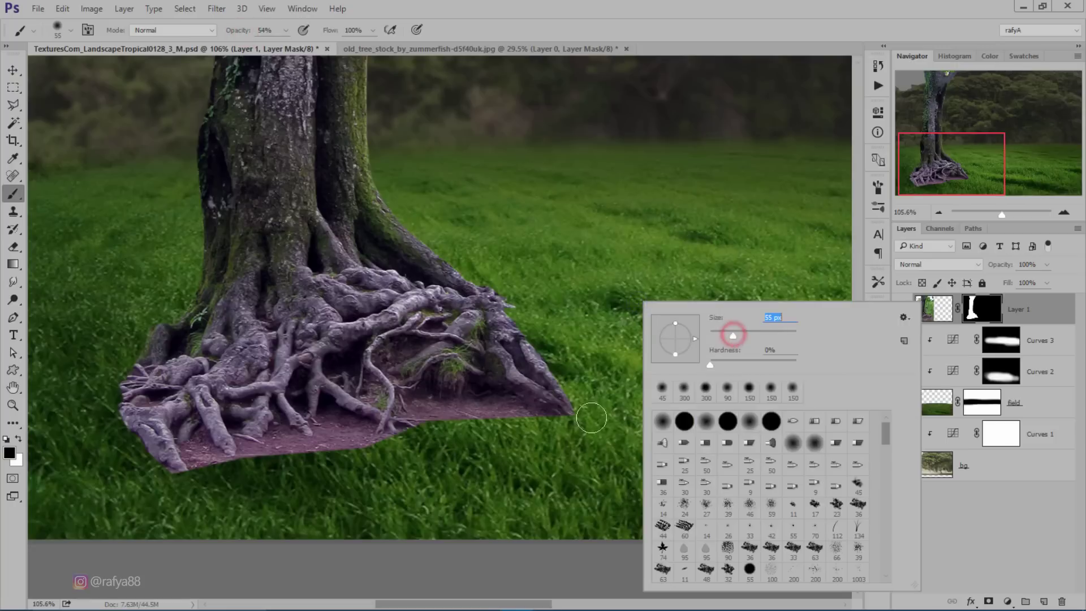
pyautogui.press('Return')
# Mask away the purple dirt edge under the roots, blending the left roots into grass.
pyautogui.moveTo(511, 420); pyautogui.dragTo(433, 419)
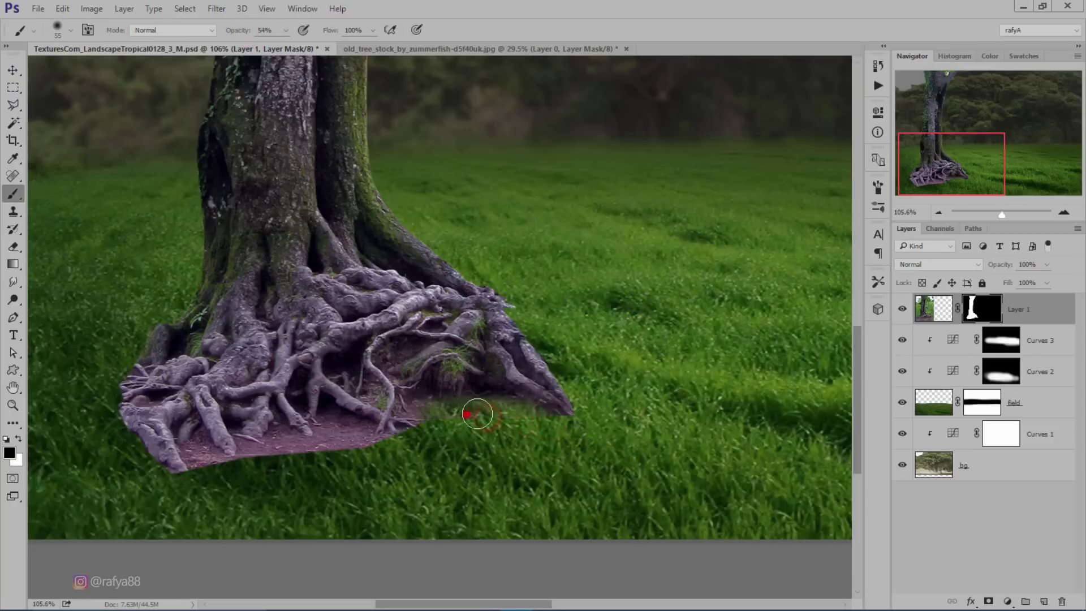
pyautogui.moveTo(524, 402); pyautogui.dragTo(436, 424)
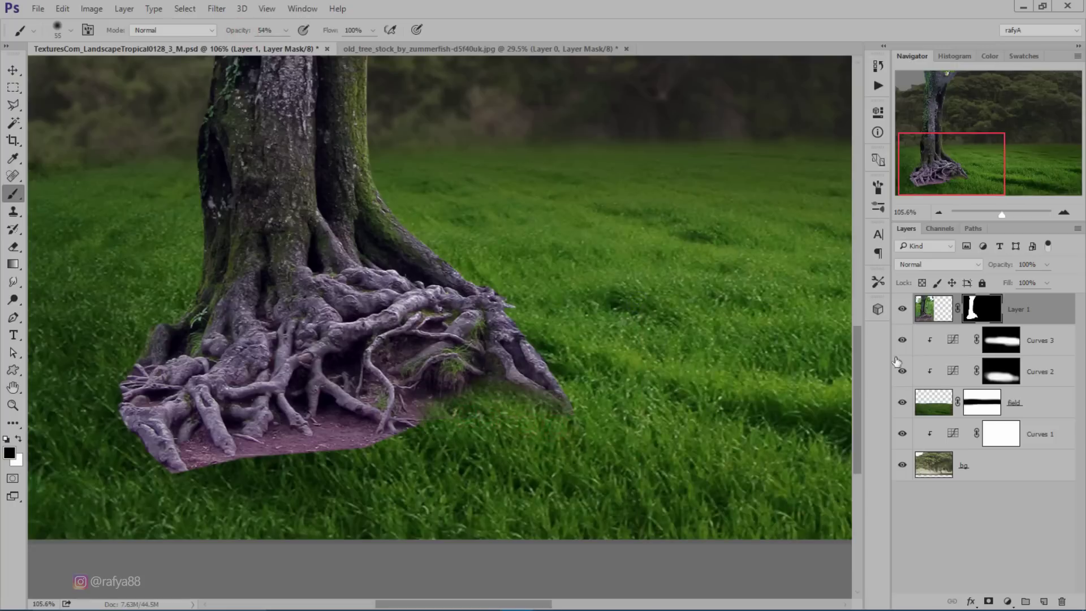
pyautogui.scroll(1, 428, 436)
pyautogui.scroll(1, 429, 435)
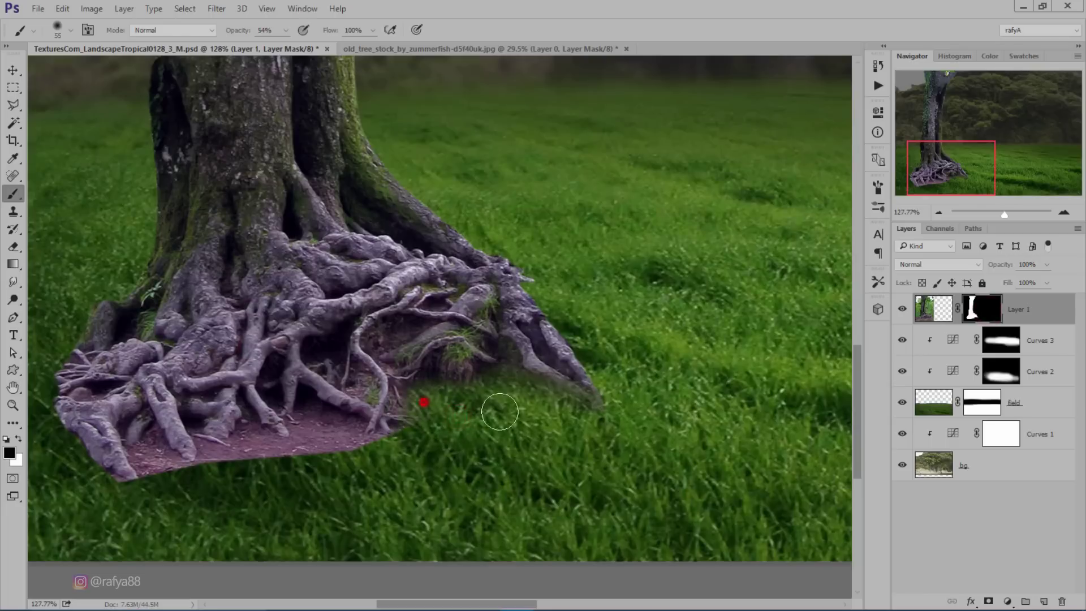
pyautogui.moveTo(379, 444); pyautogui.dragTo(287, 430)
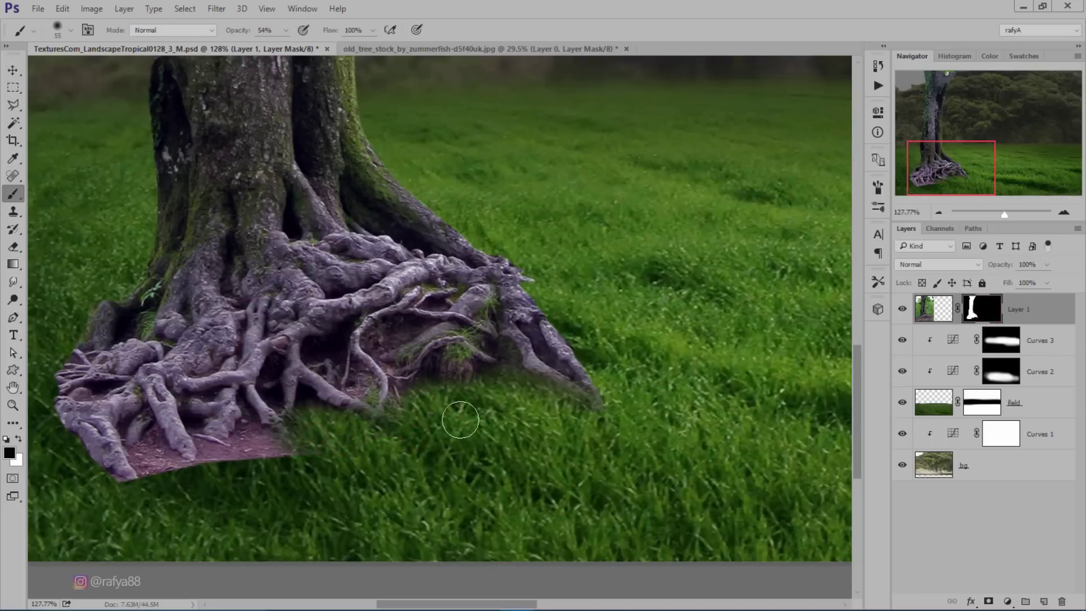
pyautogui.moveTo(367, 438)
pyautogui.mouseDown()
pyautogui.moveTo(250, 448)
pyautogui.moveTo(291, 450)
pyautogui.moveTo(148, 445)
pyautogui.moveTo(369, 444)
pyautogui.mouseUp()
pyautogui.moveTo(376, 502)
pyautogui.mouseDown()
pyautogui.moveTo(365, 438)
pyautogui.moveTo(255, 389)
pyautogui.mouseUp()
# Paint away the dirt at the right root edge and review the base.
pyautogui.scroll(-1, 445, 433)
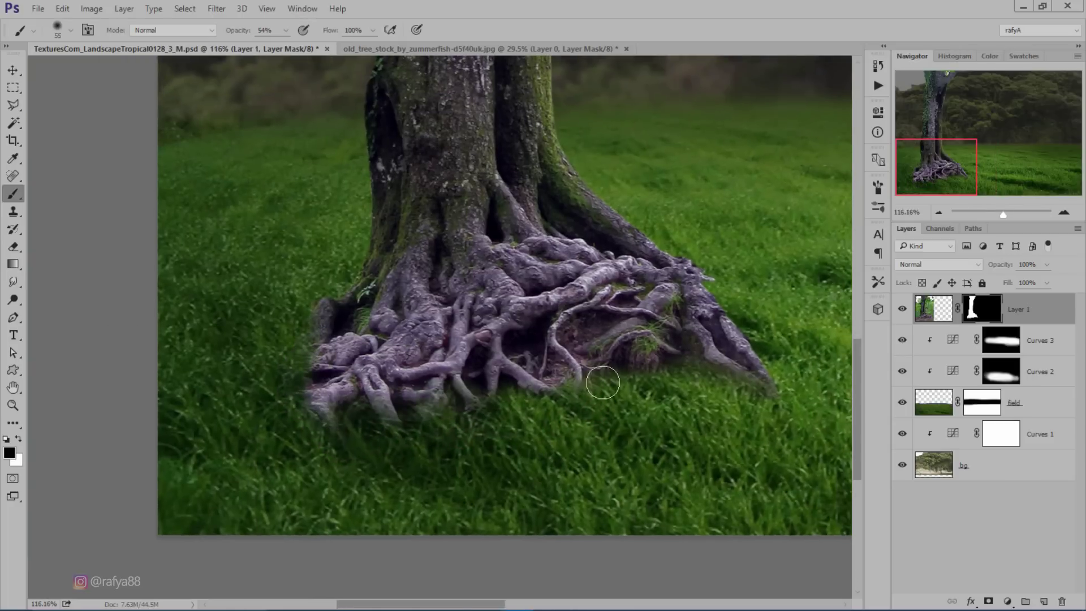
pyautogui.moveTo(603, 381); pyautogui.dragTo(695, 383)
pyautogui.scroll(-1, 696, 383)
pyautogui.scroll(-2, 504, 412)
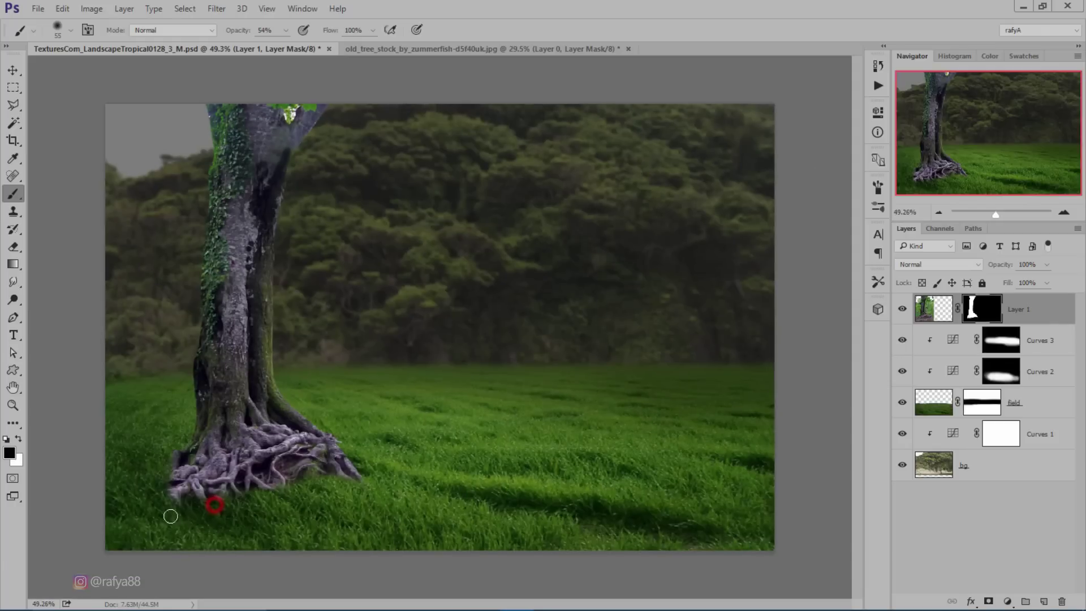
pyautogui.scroll(-1, 390, 365)
pyautogui.scroll(2, 264, 460)
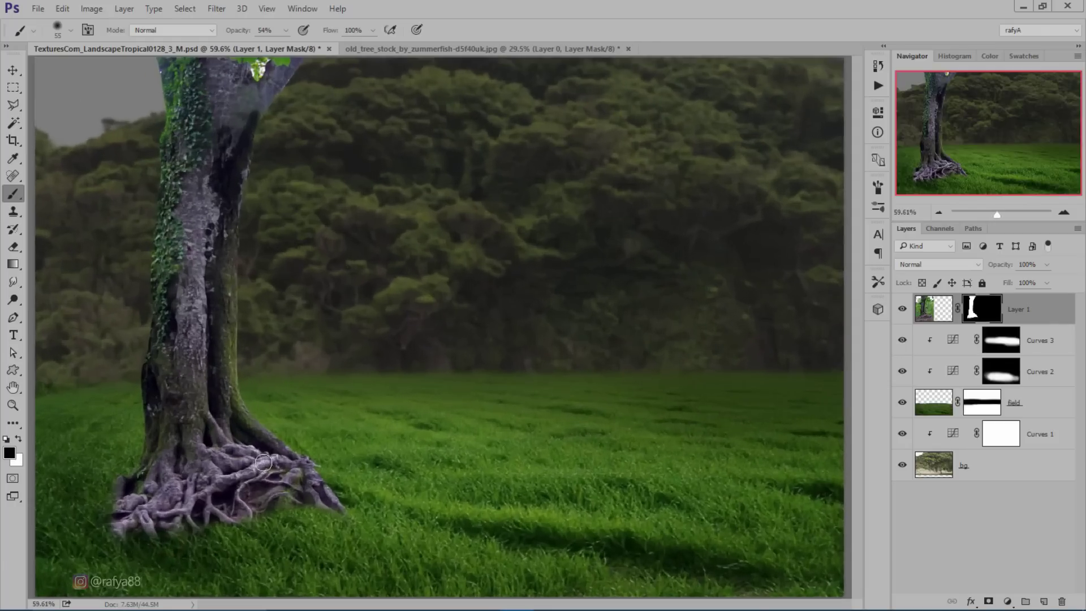
pyautogui.scroll(-1, 328, 436)
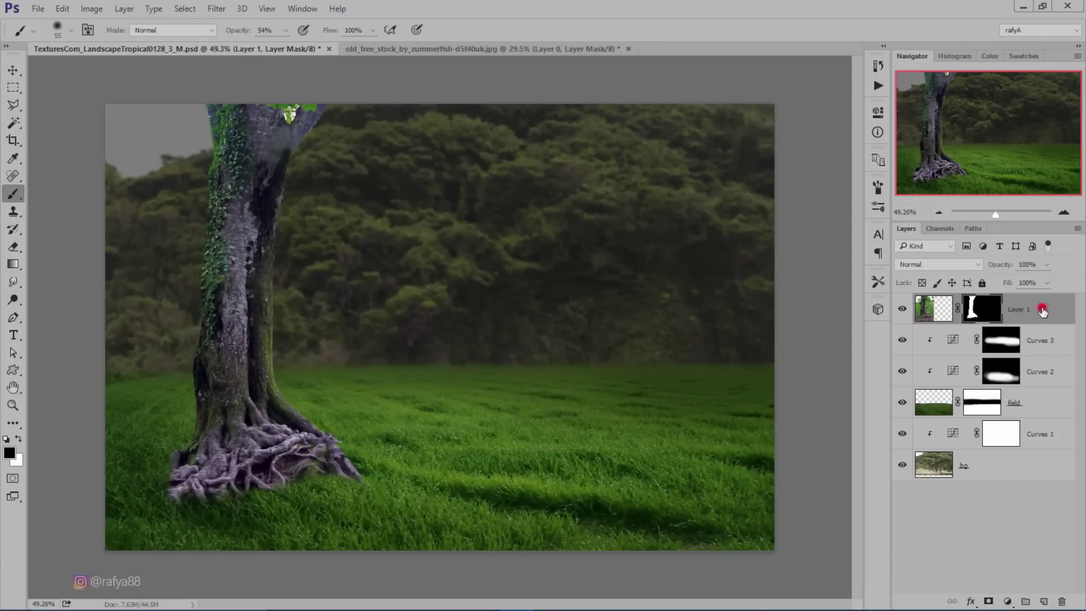
# Add a Curves 4 clipped to the tree, curve bent down to darken, mask inverted.
pyautogui.click(1041, 310)
pyautogui.click(1007, 601)
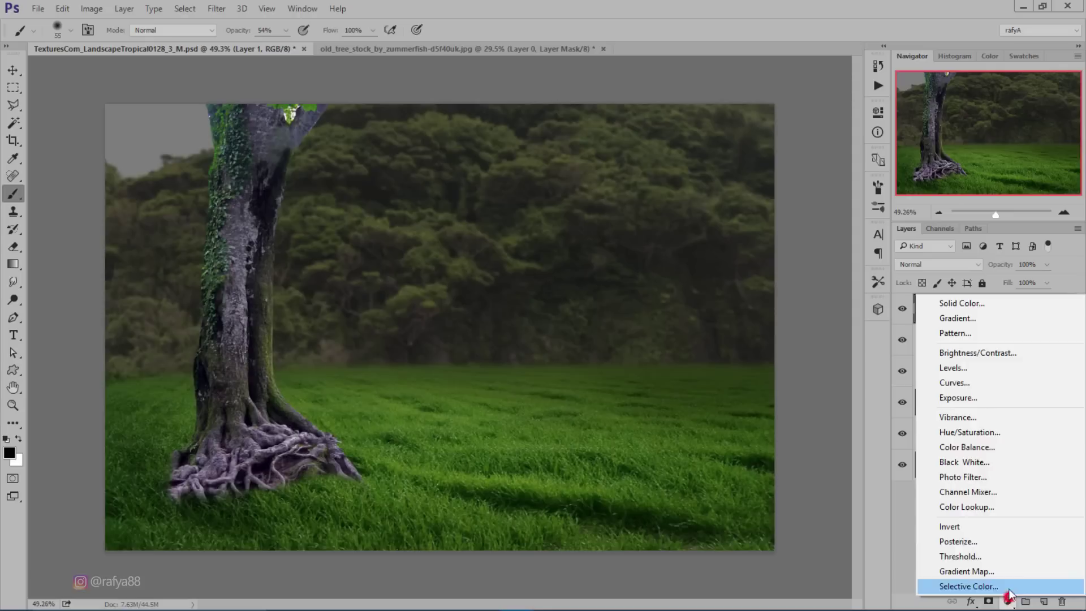
pyautogui.click(1002, 383)
pyautogui.click(756, 331)
pyautogui.moveTo(840, 176); pyautogui.dragTo(856, 215)
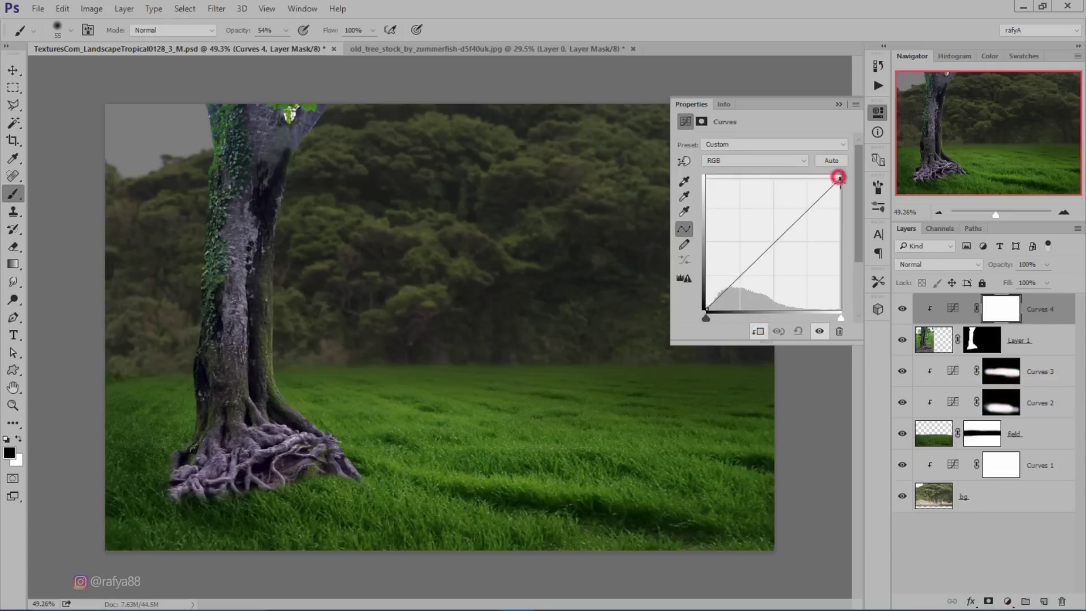
pyautogui.moveTo(787, 253); pyautogui.dragTo(783, 258)
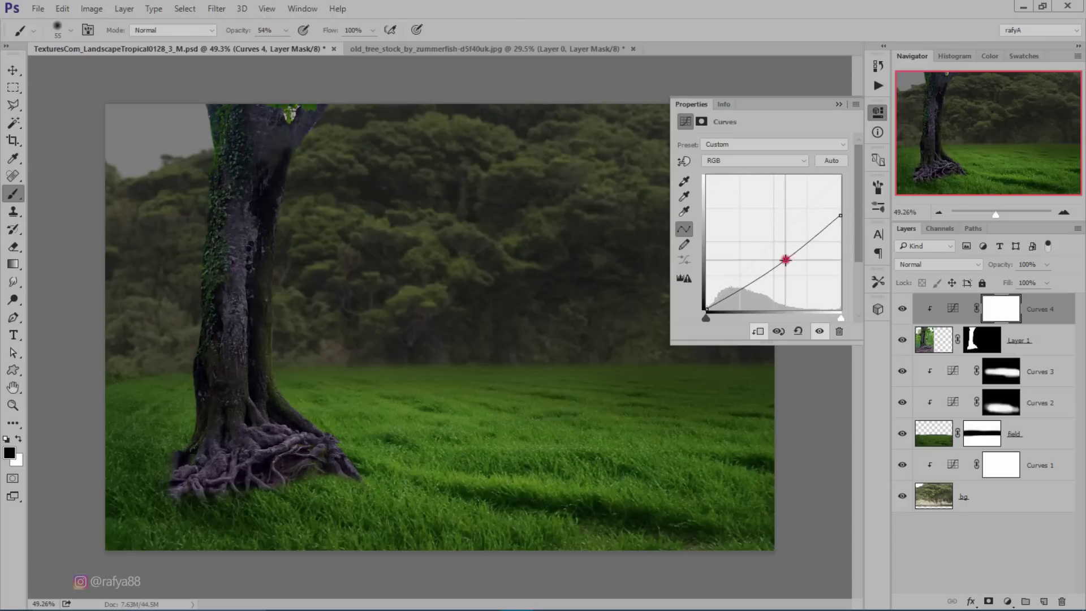
pyautogui.click(834, 105)
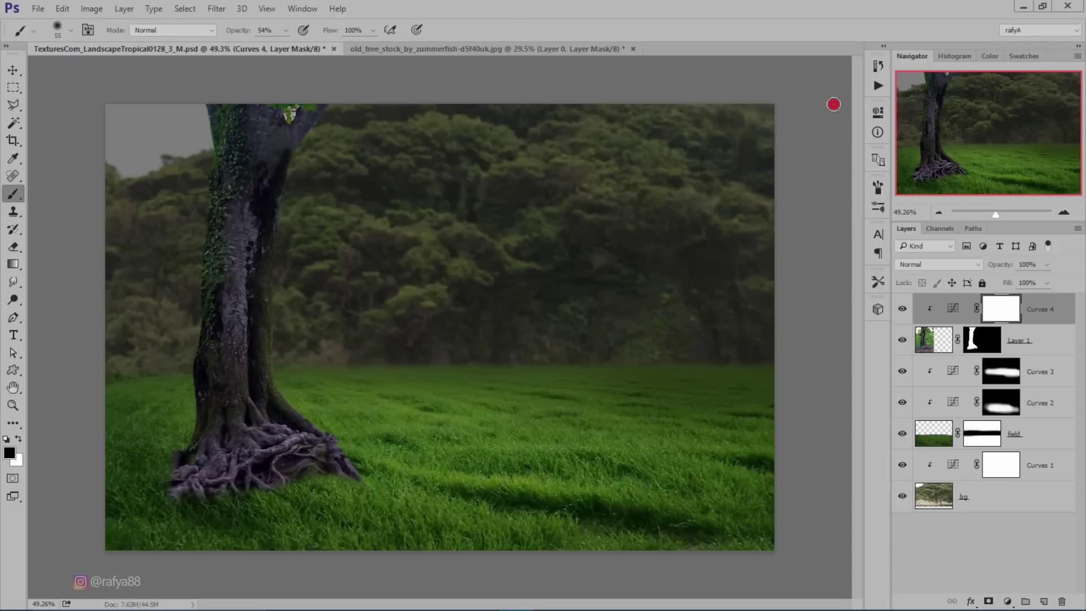
pyautogui.hotkey('ctrl', 'i')
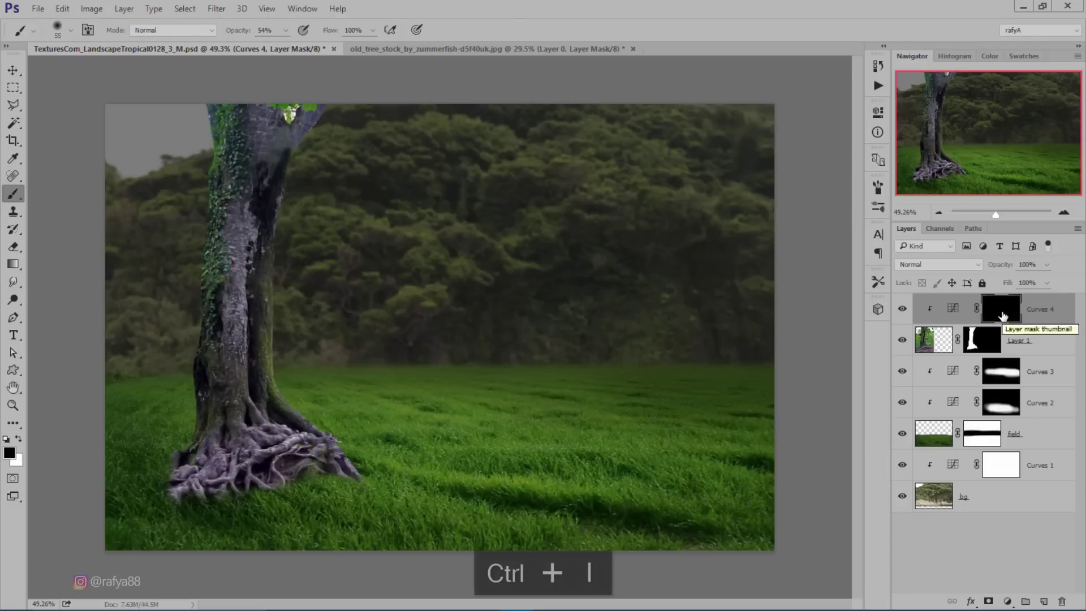
# Paint the Curves 4 darkening onto the root tip and middle roots.
pyautogui.scroll(2, 283, 445)
pyautogui.moveTo(283, 445); pyautogui.dragTo(345, 349)
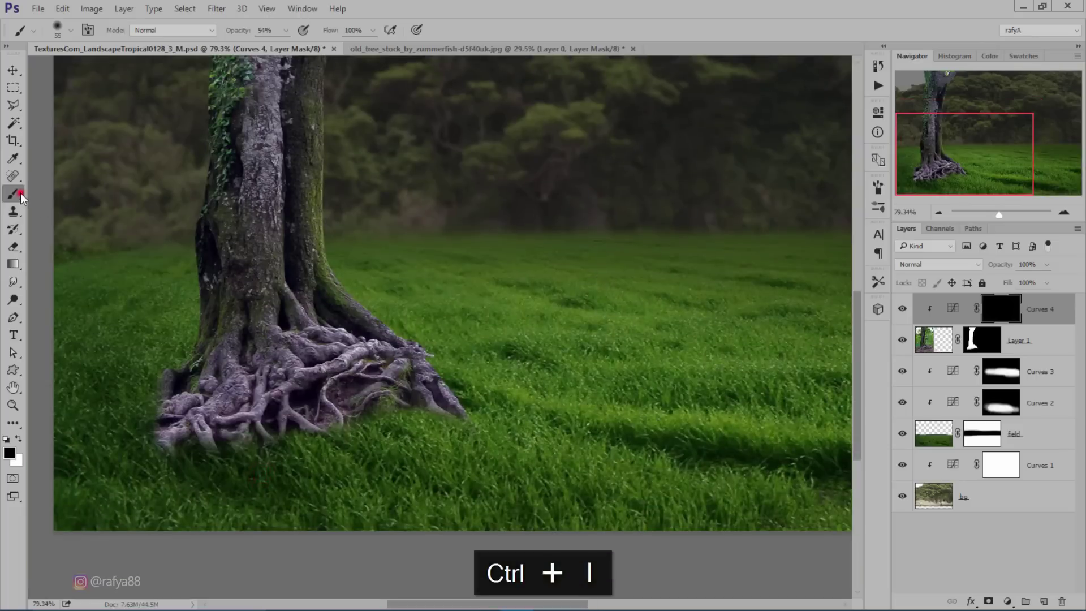
pyautogui.scroll(3, 300, 450)
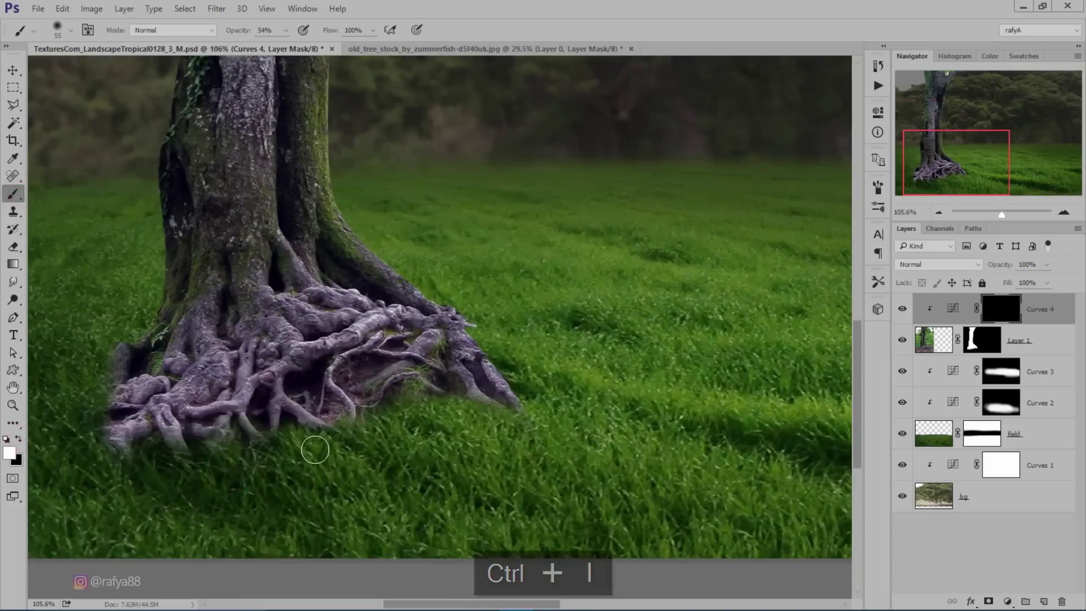
pyautogui.moveTo(515, 414)
pyautogui.mouseDown()
pyautogui.moveTo(485, 375)
pyautogui.moveTo(412, 399)
pyautogui.mouseUp()
pyautogui.moveTo(365, 347)
pyautogui.mouseDown()
pyautogui.moveTo(329, 364)
pyautogui.moveTo(303, 359)
pyautogui.mouseUp()
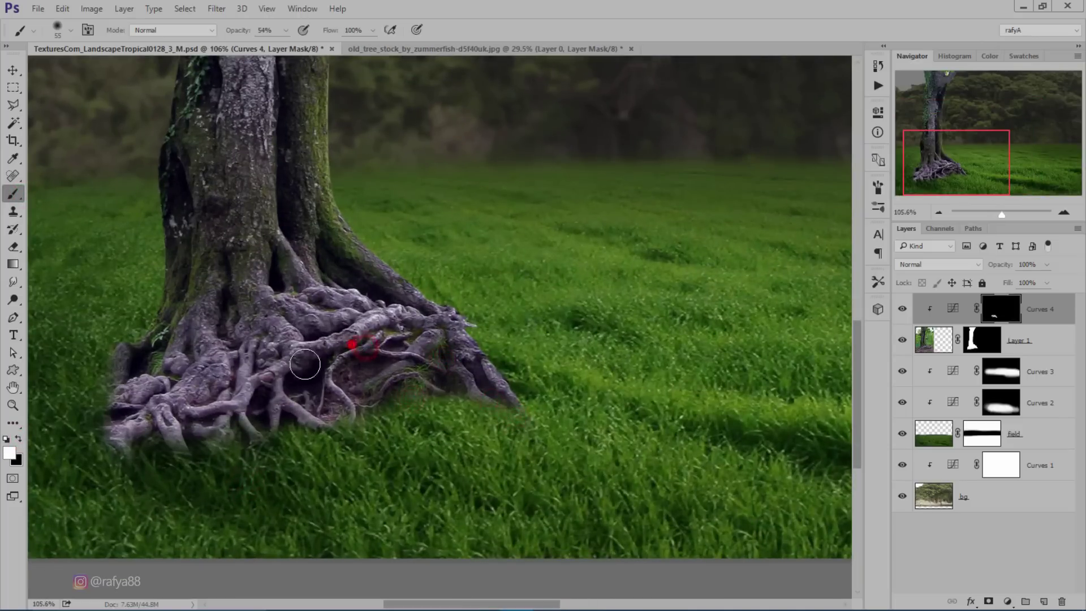
pyautogui.moveTo(331, 320)
pyautogui.mouseDown()
pyautogui.moveTo(310, 306)
pyautogui.moveTo(280, 328)
pyautogui.mouseUp()
# Darken the lower and left roots, then fit the image and toggle Curves 4 to compare.
pyautogui.moveTo(282, 402); pyautogui.dragTo(330, 464)
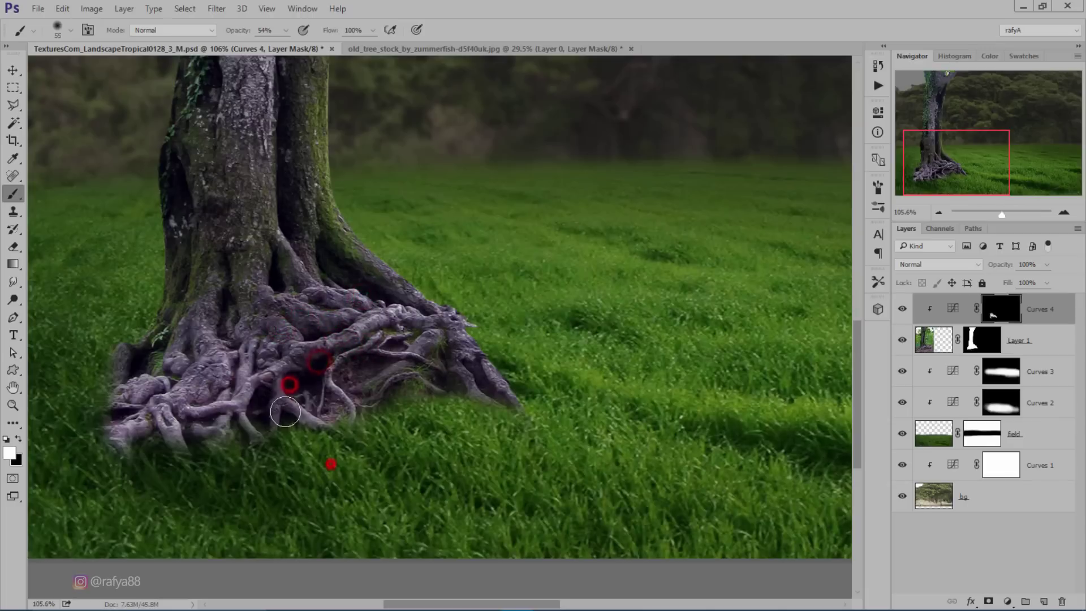
pyautogui.moveTo(282, 385)
pyautogui.mouseDown()
pyautogui.moveTo(215, 429)
pyautogui.moveTo(124, 440)
pyautogui.moveTo(109, 431)
pyautogui.moveTo(114, 448)
pyautogui.mouseUp()
pyautogui.moveTo(155, 404); pyautogui.dragTo(166, 434)
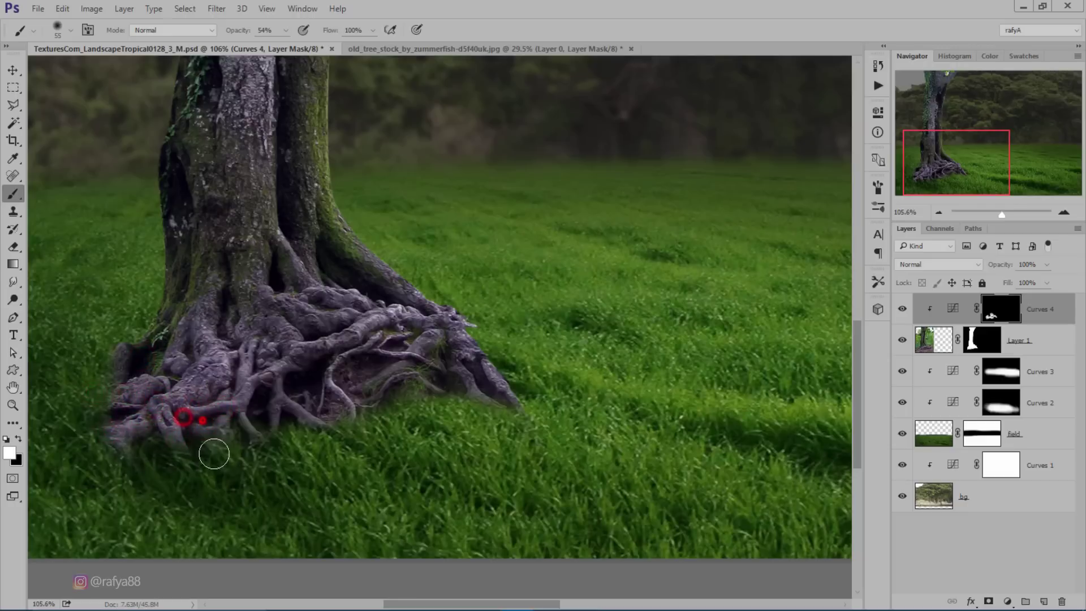
pyautogui.moveTo(263, 458); pyautogui.dragTo(247, 355)
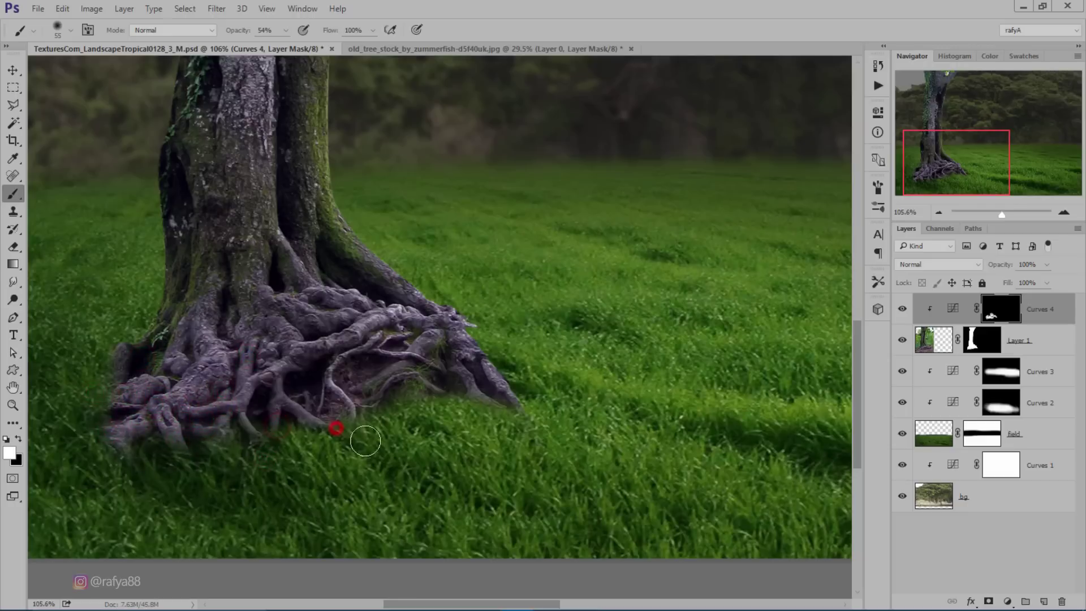
pyautogui.hotkey('ctrl', '0')
pyautogui.scroll(3, 350, 459)
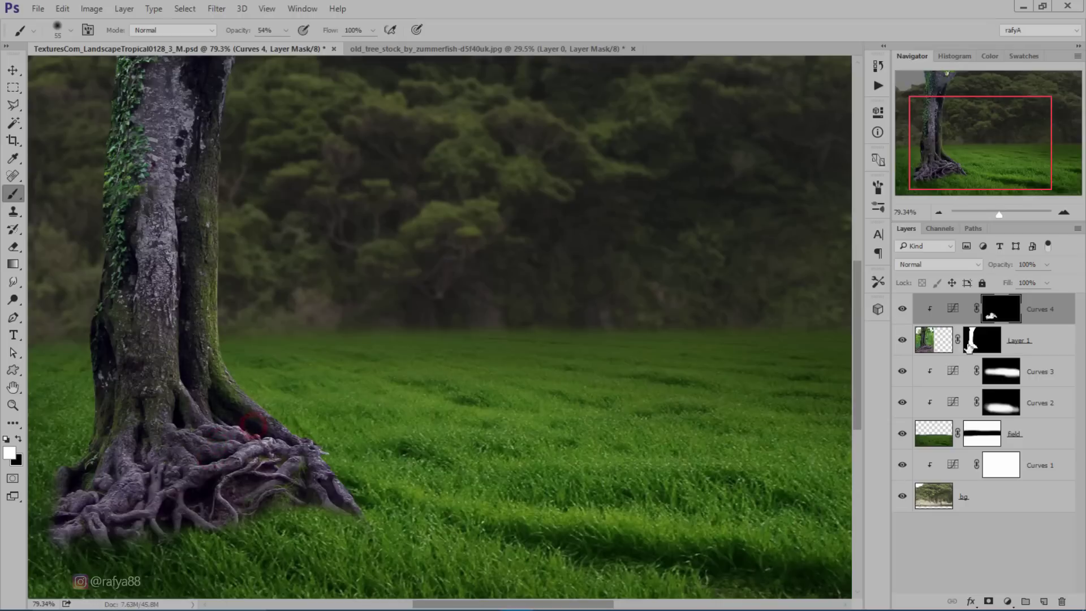
pyautogui.click(902, 309)
# Check the field and Curves 3 effects, then add a new empty layer above Curves 3.
pyautogui.scroll(-3, 481, 428)
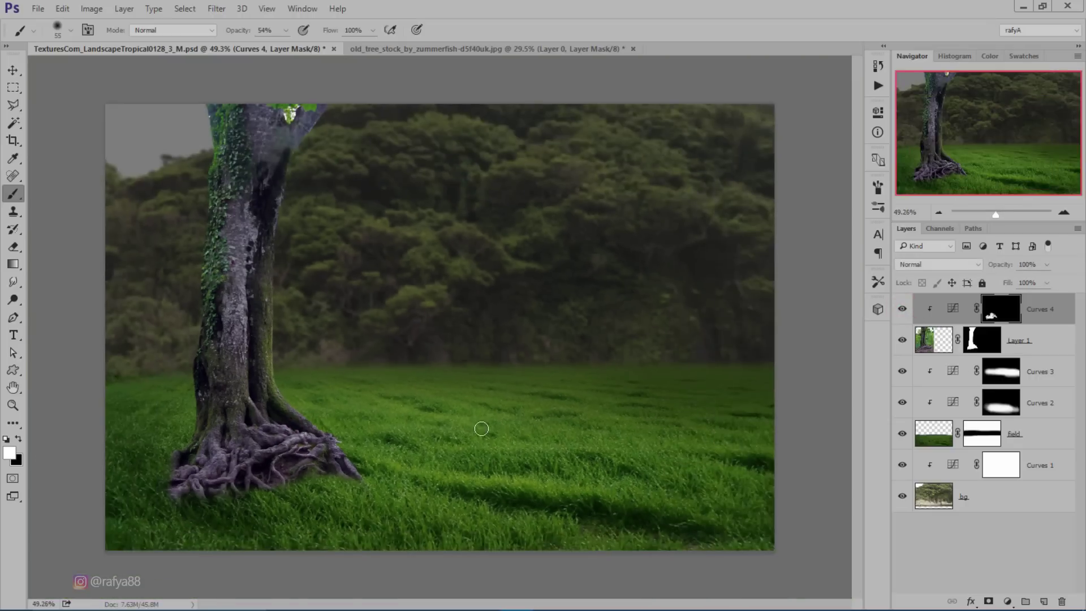
pyautogui.press('v')
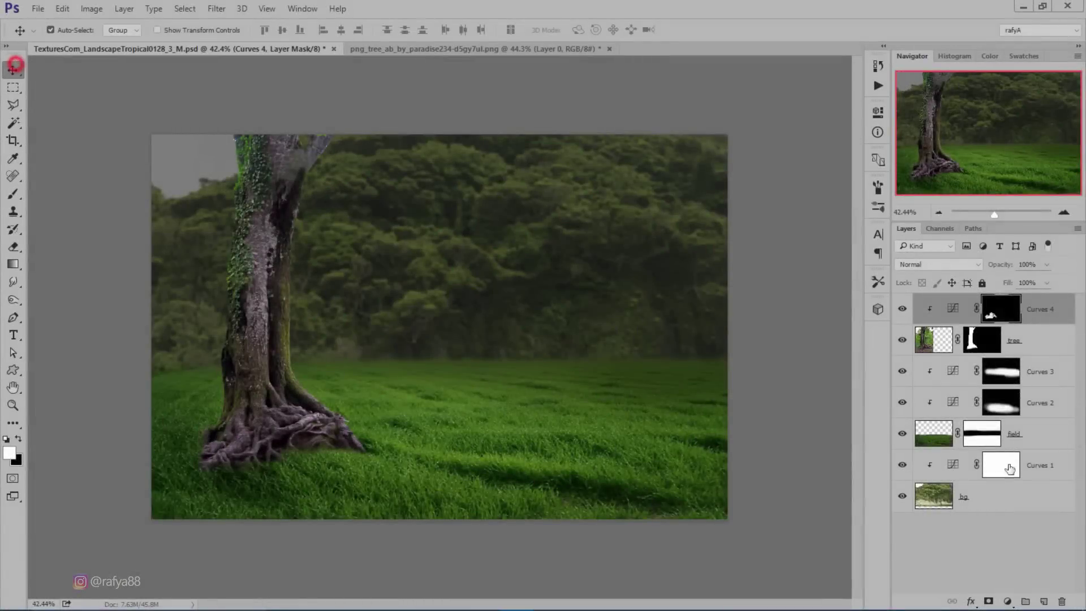
pyautogui.scroll(-1, 569, 386)
pyautogui.scroll(2, 568, 385)
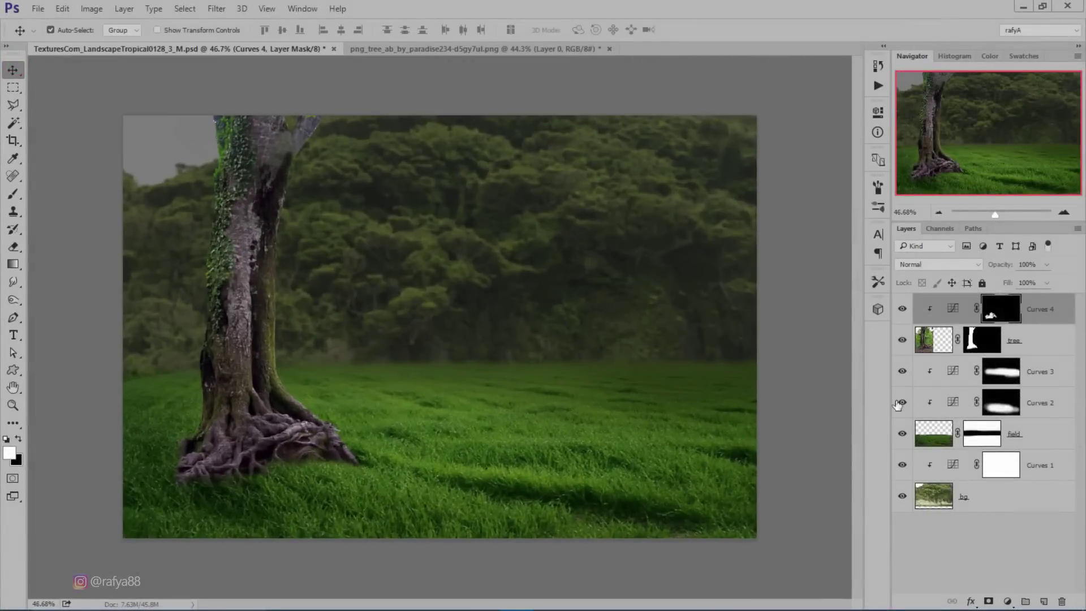
pyautogui.click(903, 433)
pyautogui.click(904, 433)
pyautogui.click(902, 371)
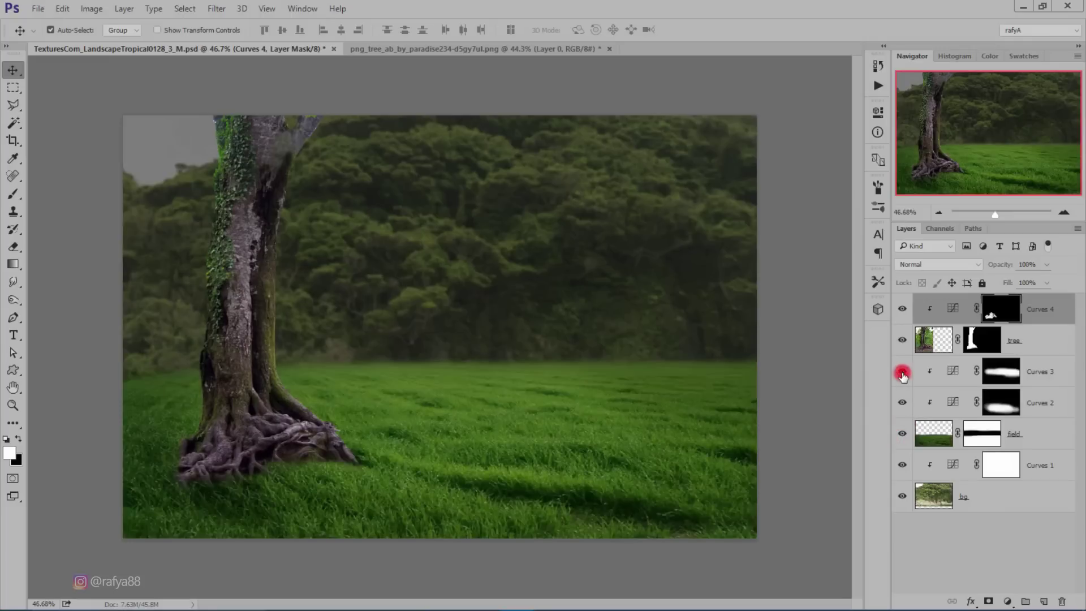
pyautogui.click(1046, 375)
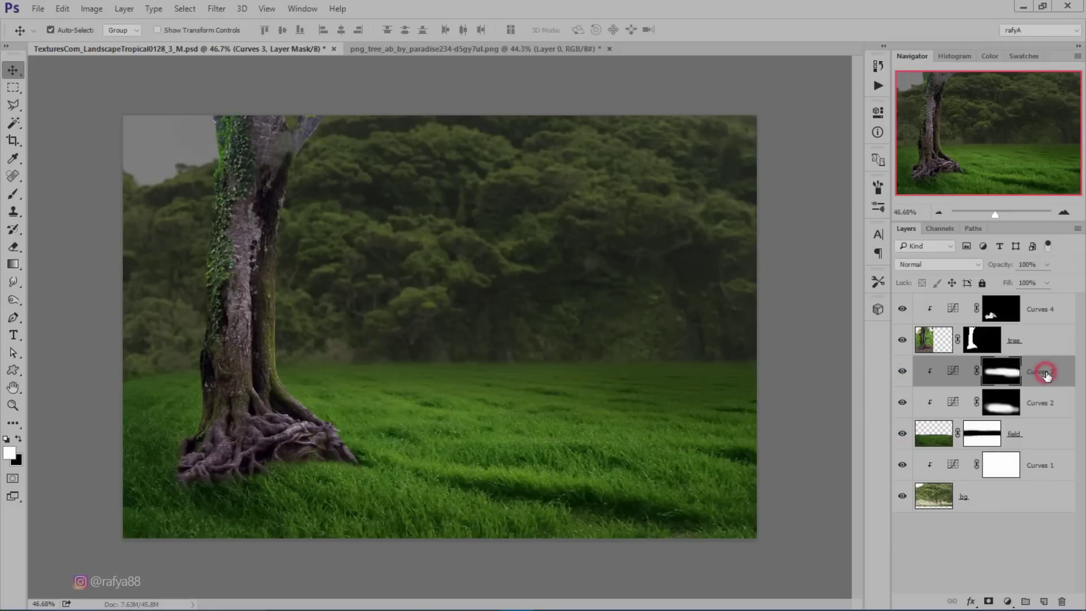
pyautogui.click(1045, 601)
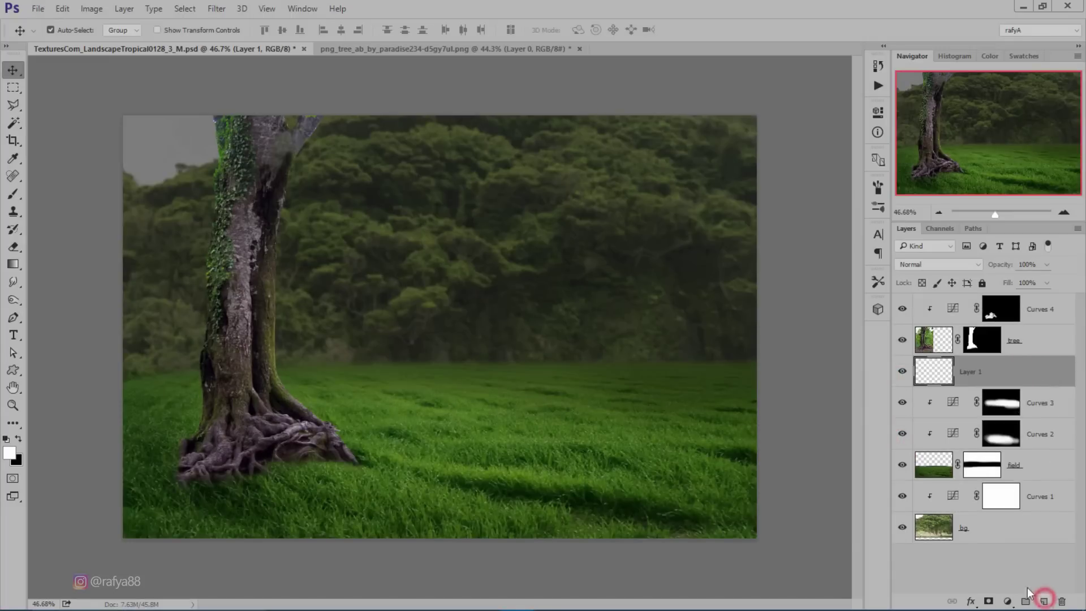
# Set up the Gradient tool with a Foreground to Transparent preset and an off-white foreground.
pyautogui.click(13, 264)
pyautogui.click(63, 264)
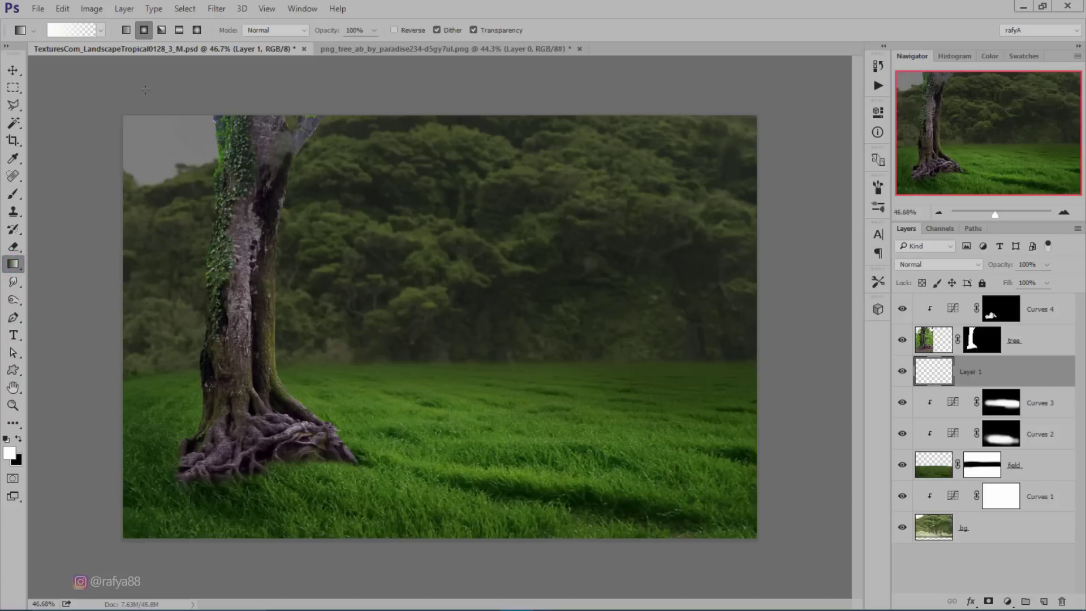
pyautogui.click(82, 30)
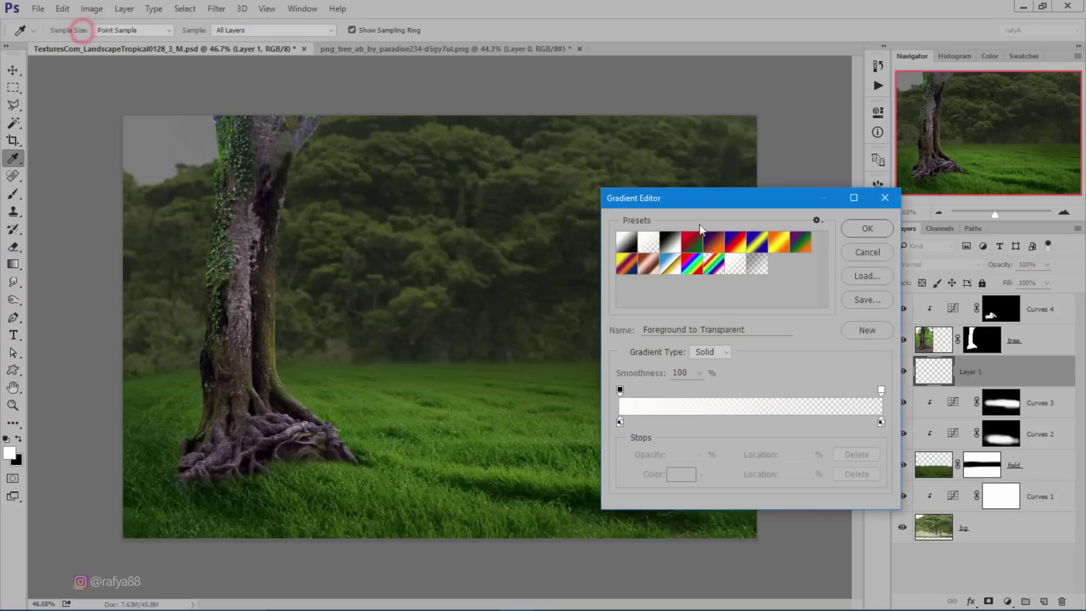
pyautogui.click(852, 228)
pyautogui.click(10, 453)
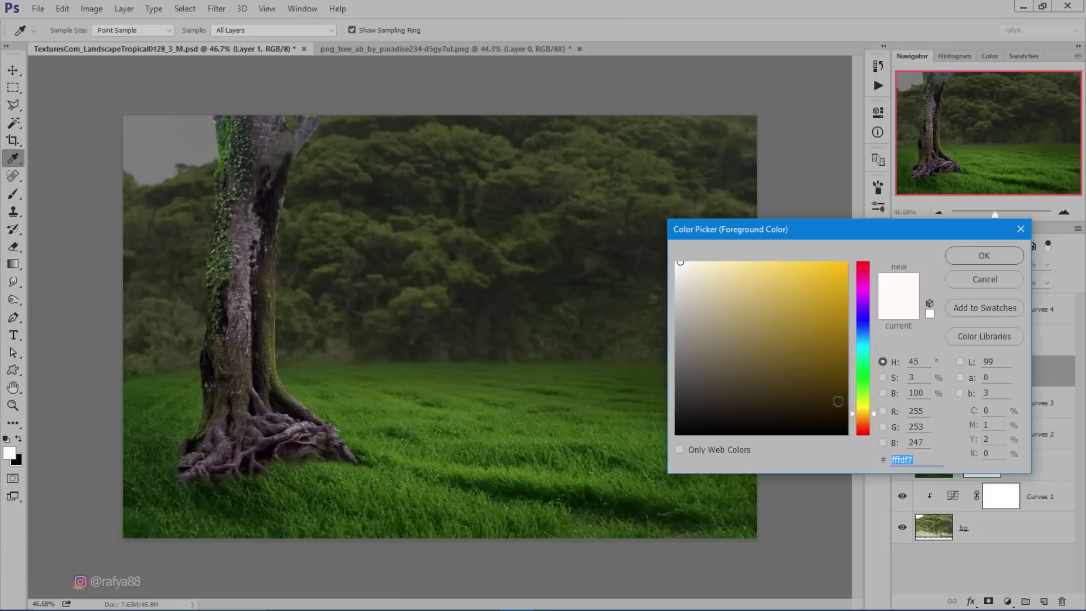
pyautogui.click(684, 262)
pyautogui.click(964, 257)
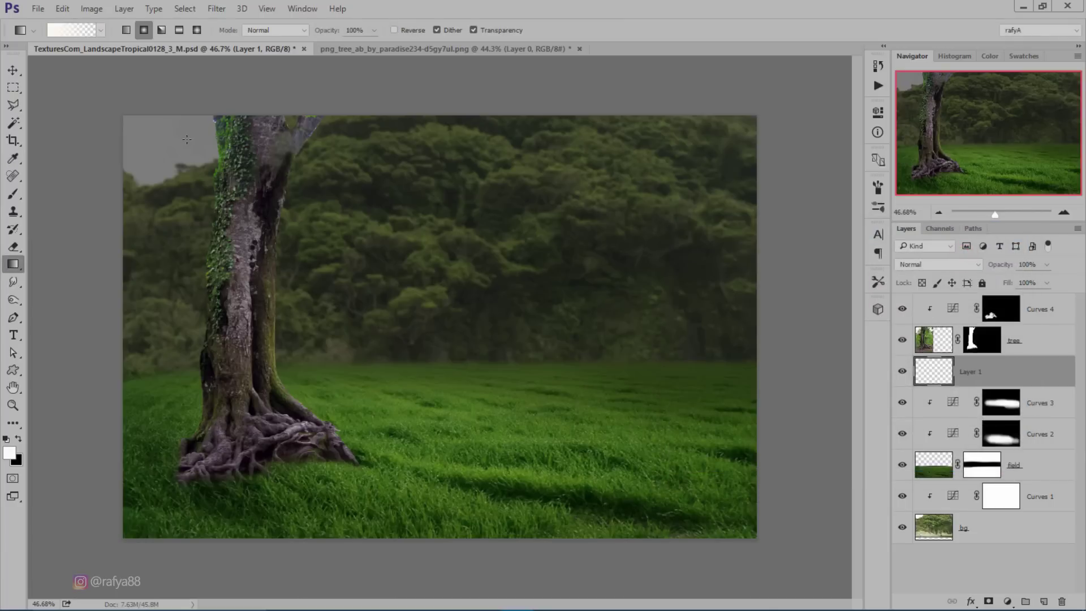
# Drag an off-white haze from the top-left, squash it vertically and commit.
pyautogui.moveTo(186, 138); pyautogui.dragTo(541, 343)
pyautogui.hotkey('ctrl', 't')
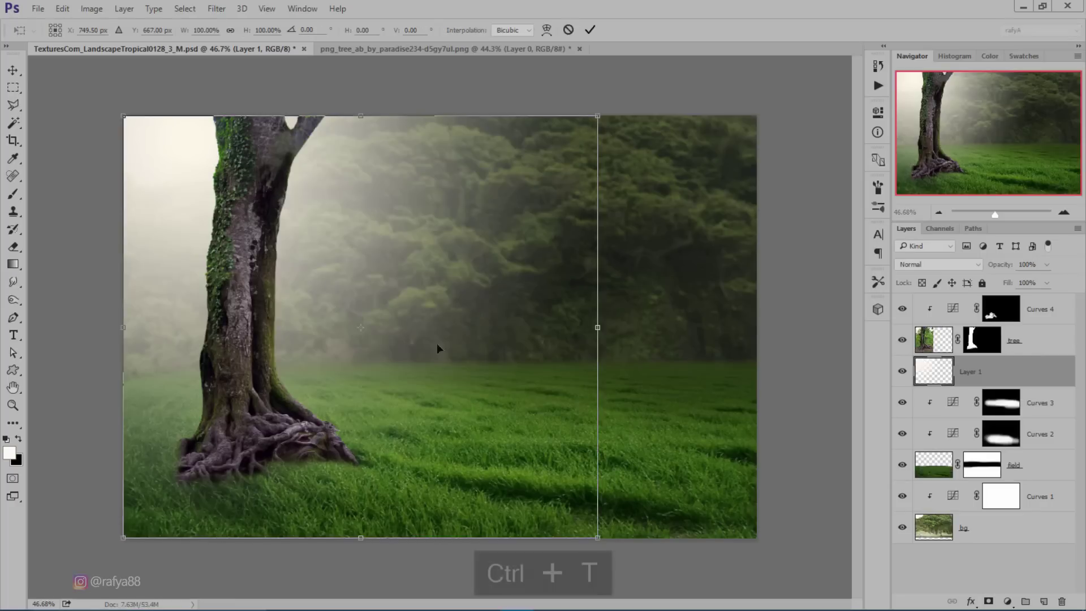
pyautogui.moveTo(359, 536); pyautogui.dragTo(354, 440)
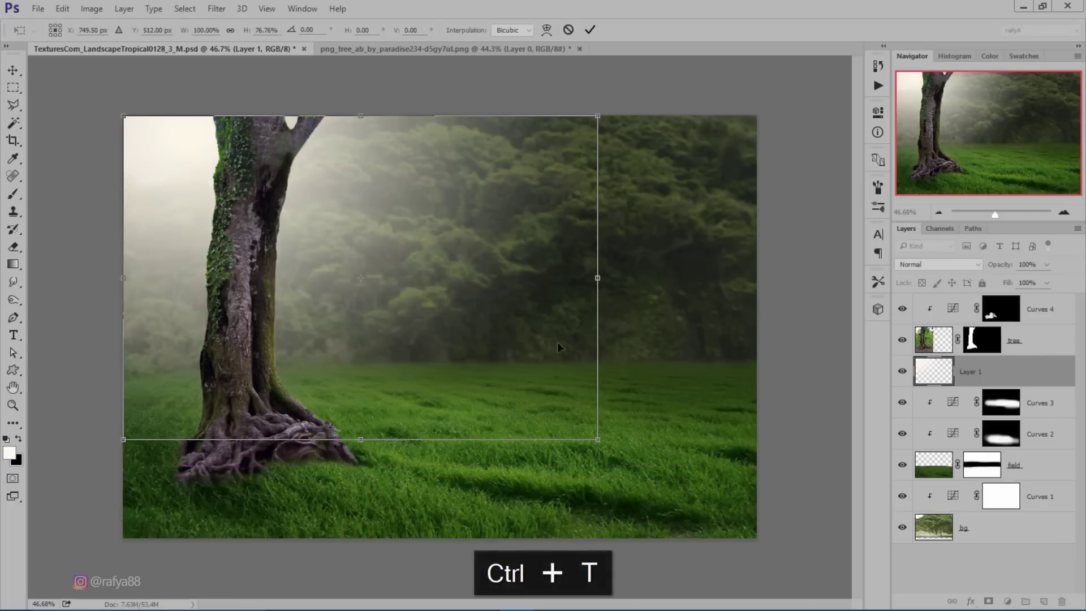
pyautogui.moveTo(597, 278)
pyautogui.mouseDown()
pyautogui.moveTo(657, 277)
pyautogui.moveTo(550, 274)
pyautogui.moveTo(613, 260)
pyautogui.mouseUp()
pyautogui.click(591, 30)
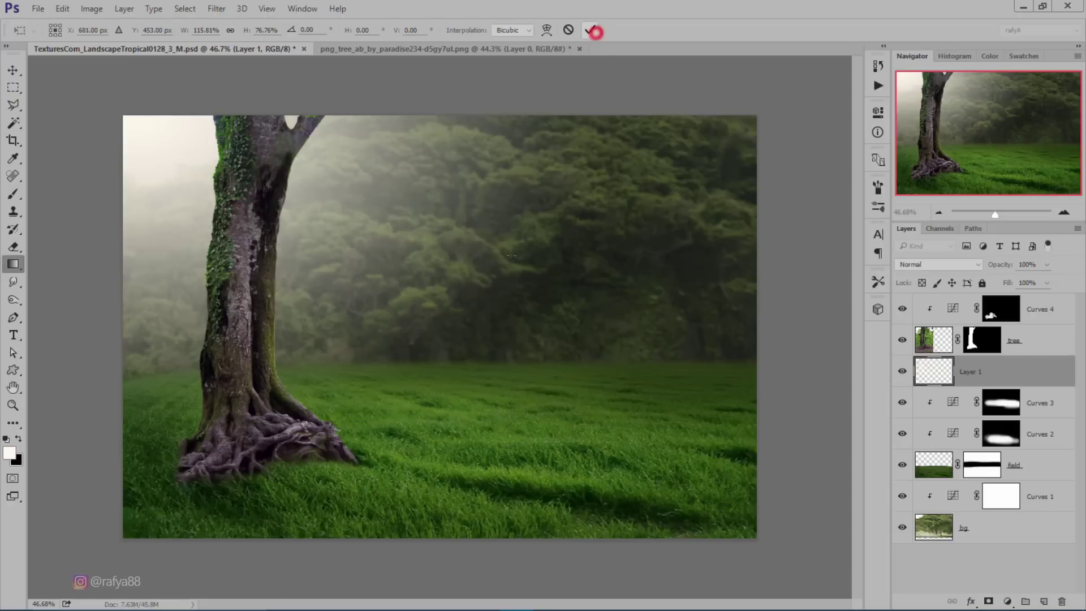
pyautogui.press('g')
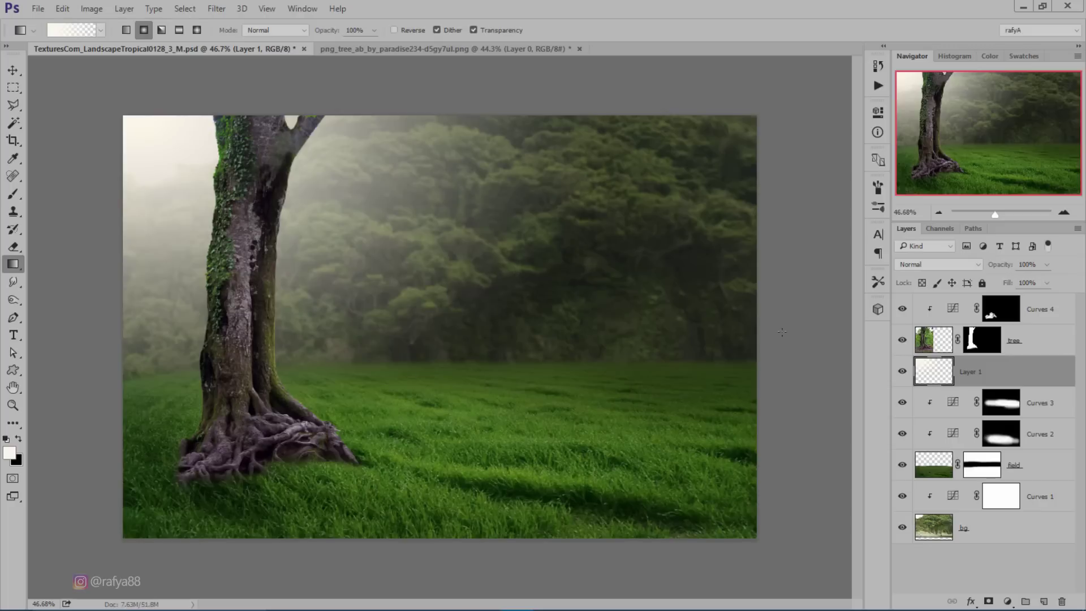
# Move the tree and its clipped Curves 4 slightly left and down with Free Transform.
pyautogui.click(1038, 316)
pyautogui.keyDown('shift'); pyautogui.click(1037, 344); pyautogui.keyUp('shift')
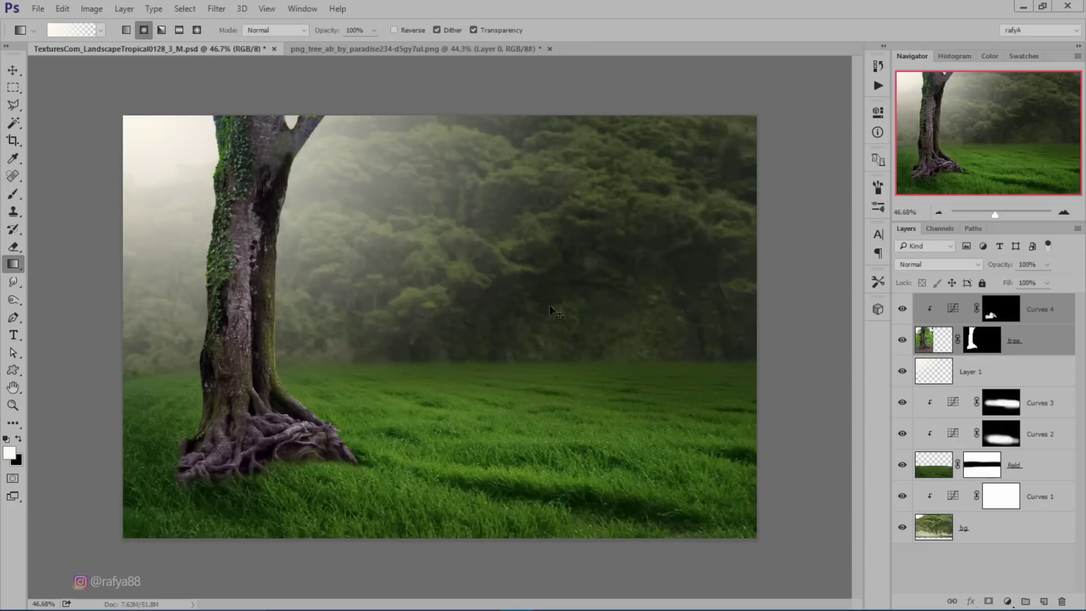
pyautogui.hotkey('ctrl', 't')
pyautogui.moveTo(305, 195); pyautogui.dragTo(283, 228)
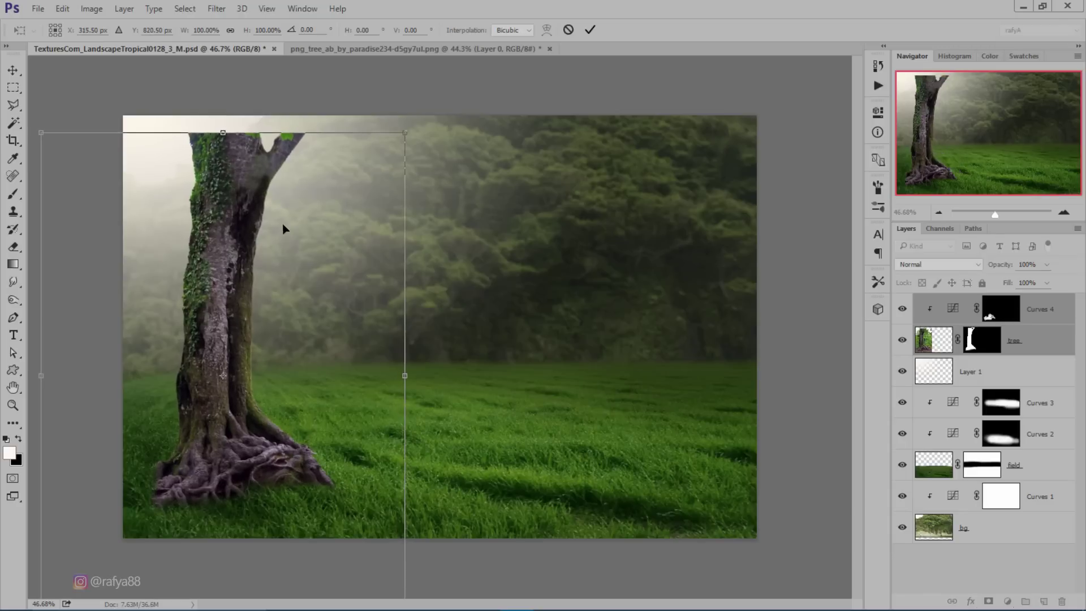
pyautogui.click(590, 29)
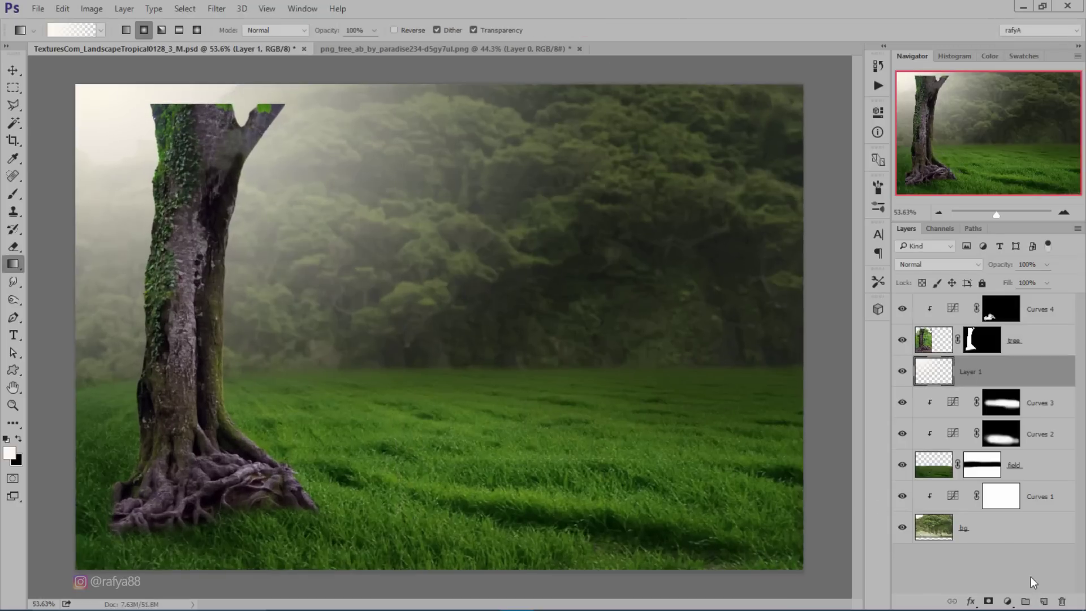
# Add a new Layer 2 and set up a soft brush at 43% opacity.
pyautogui.click(1039, 602)
pyautogui.scroll(3, 219, 444)
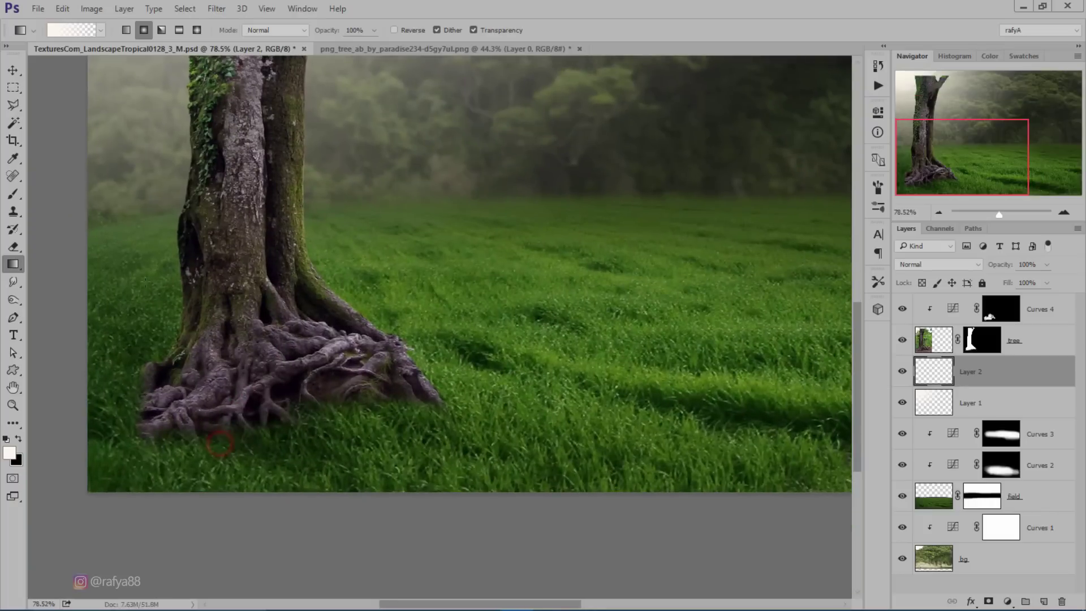
pyautogui.click(17, 198)
pyautogui.rightClick(404, 306)
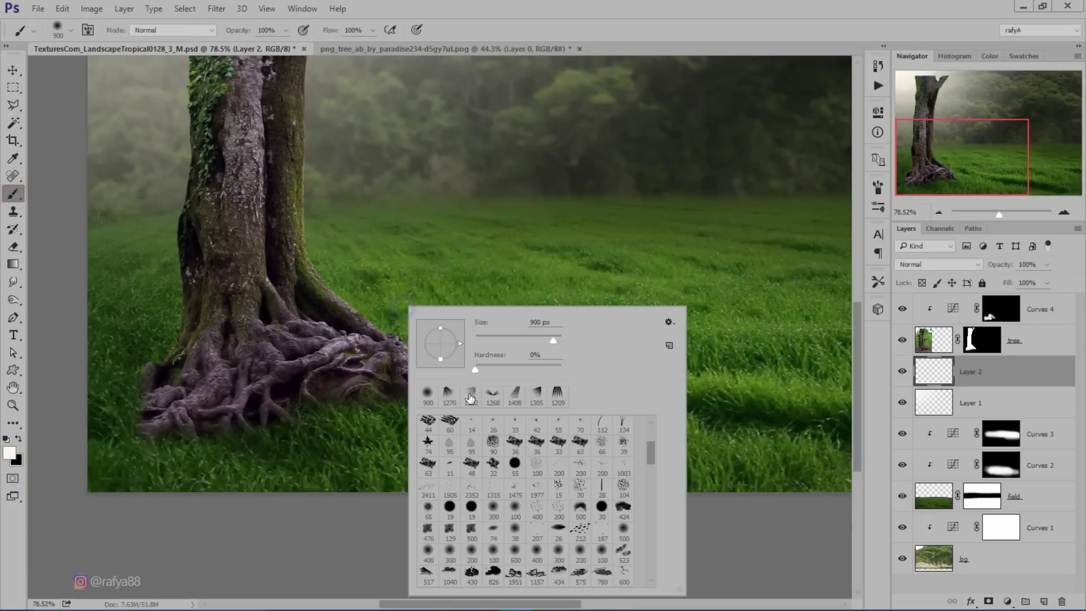
pyautogui.scroll(1, 530, 396)
pyautogui.scroll(3, 494, 342)
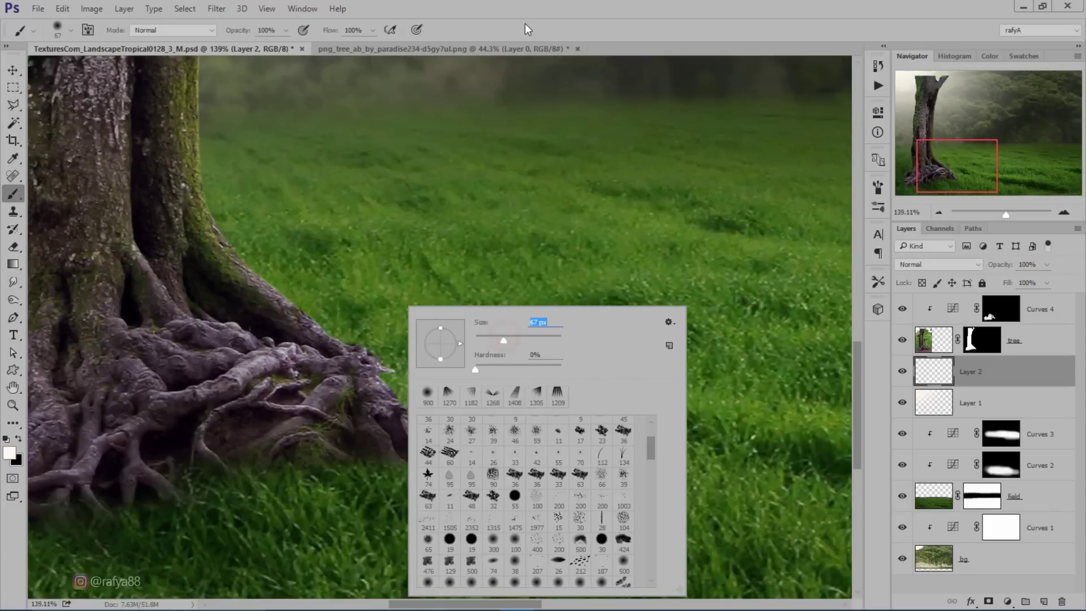
pyautogui.press('Return')
pyautogui.moveTo(246, 30); pyautogui.dragTo(221, 35)
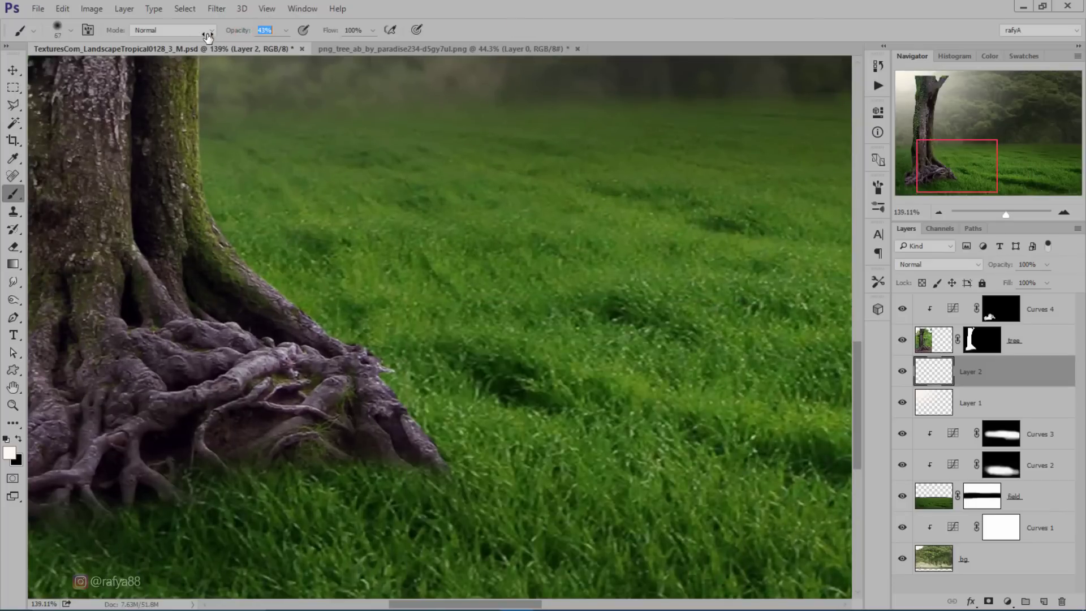
# Paint a black shadow on the grass beneath the tree roots.
pyautogui.moveTo(171, 366); pyautogui.dragTo(273, 258)
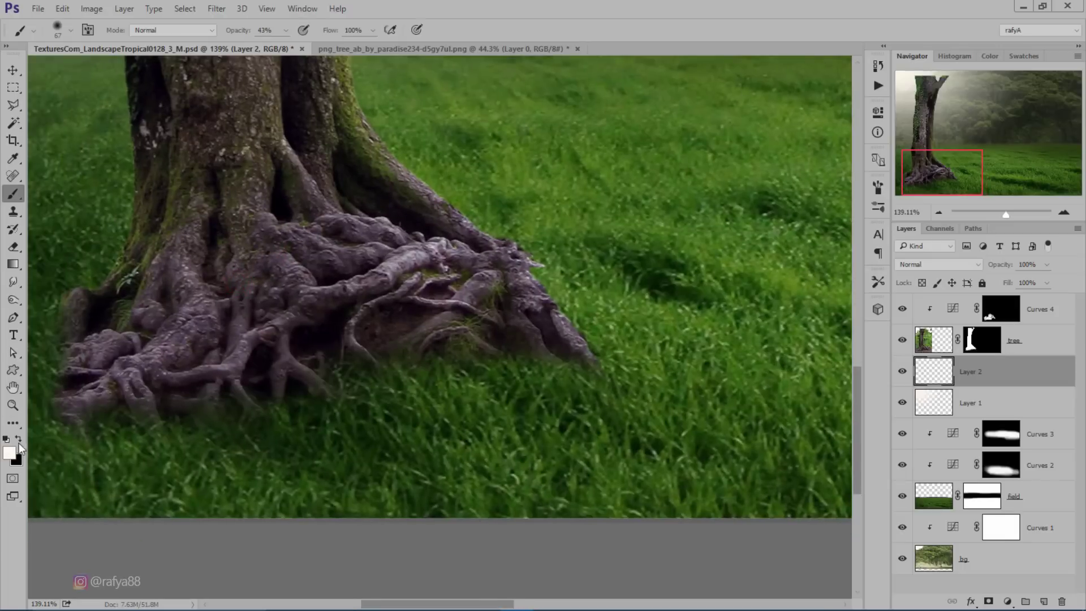
pyautogui.click(18, 441)
pyautogui.moveTo(194, 376); pyautogui.dragTo(274, 345)
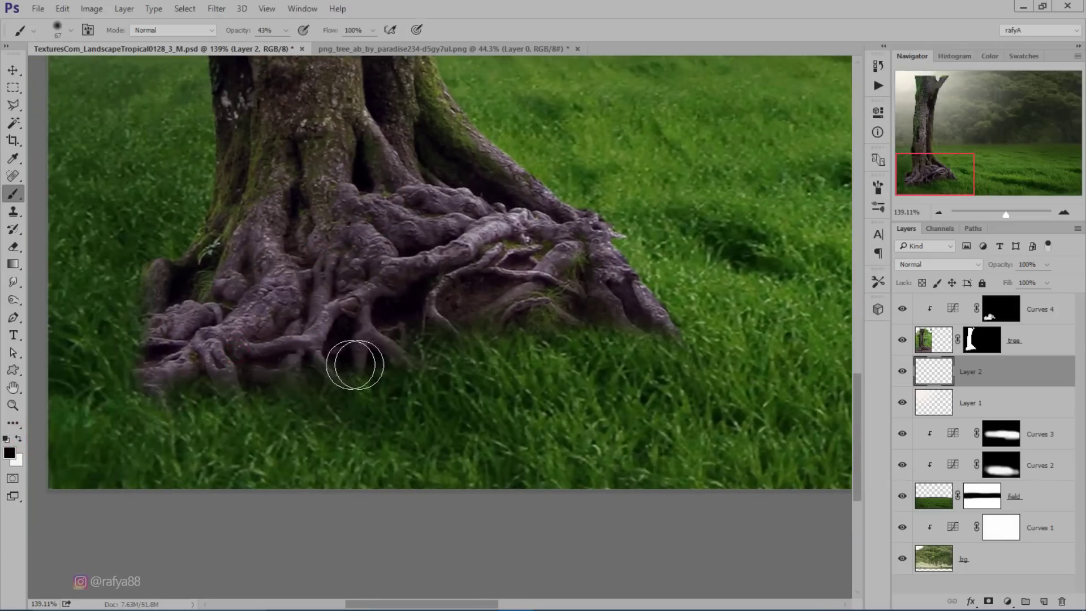
pyautogui.moveTo(354, 365)
pyautogui.mouseDown()
pyautogui.moveTo(453, 335)
pyautogui.moveTo(649, 351)
pyautogui.mouseUp()
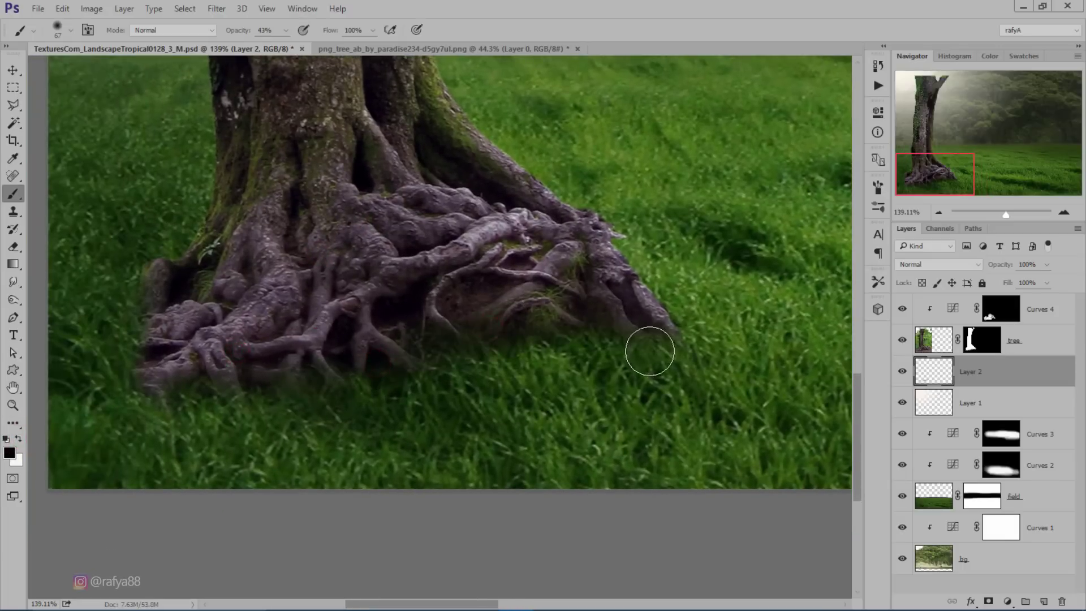
pyautogui.press(']')
pyautogui.press(']')
pyautogui.press(']')
pyautogui.moveTo(528, 345)
pyautogui.mouseDown()
pyautogui.moveTo(409, 396)
pyautogui.moveTo(169, 395)
pyautogui.moveTo(148, 374)
pyautogui.moveTo(158, 368)
pyautogui.mouseUp()
pyautogui.scroll(-3, 218, 339)
pyautogui.scroll(-2, 218, 388)
# Enlarge the brush and deepen the shadow around and below the left roots.
pyautogui.press(']')
pyautogui.press(']')
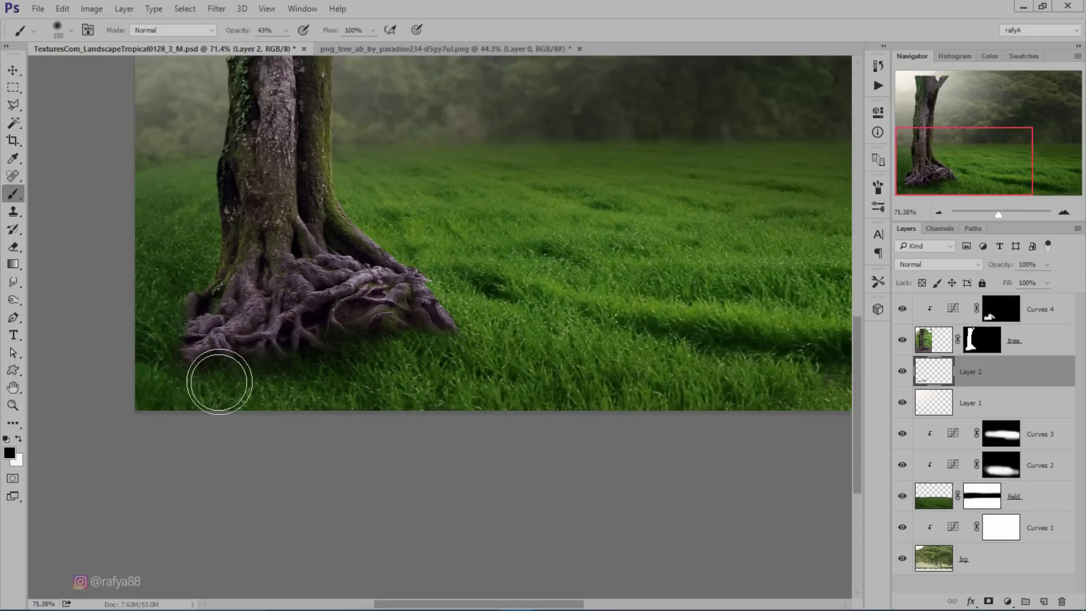
pyautogui.moveTo(269, 373); pyautogui.dragTo(347, 424)
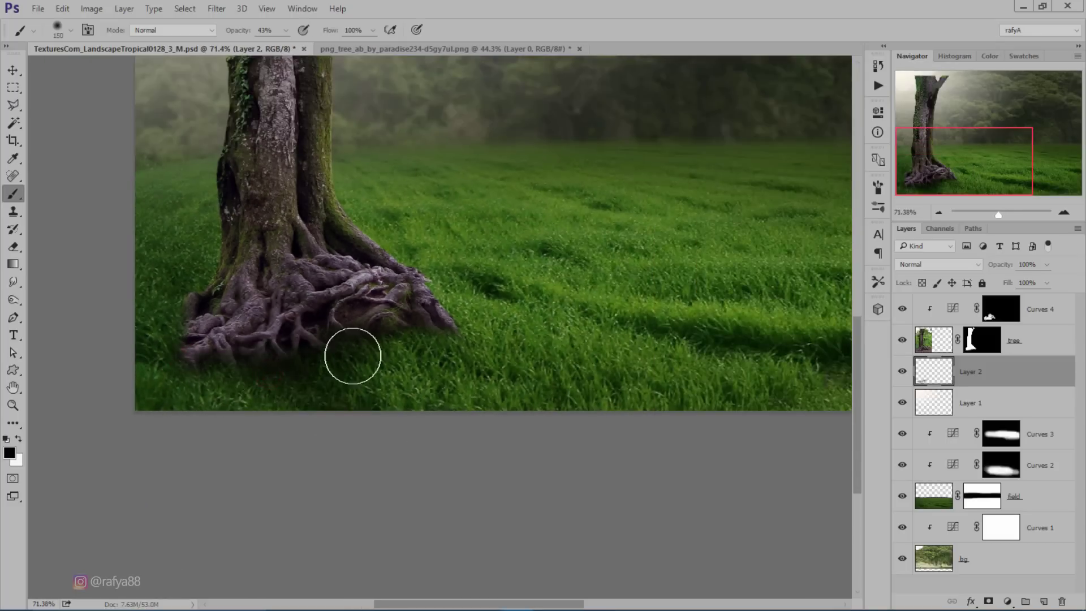
pyautogui.moveTo(352, 355); pyautogui.dragTo(363, 371)
pyautogui.moveTo(417, 346)
pyautogui.mouseDown()
pyautogui.moveTo(424, 364)
pyautogui.moveTo(291, 393)
pyautogui.mouseUp()
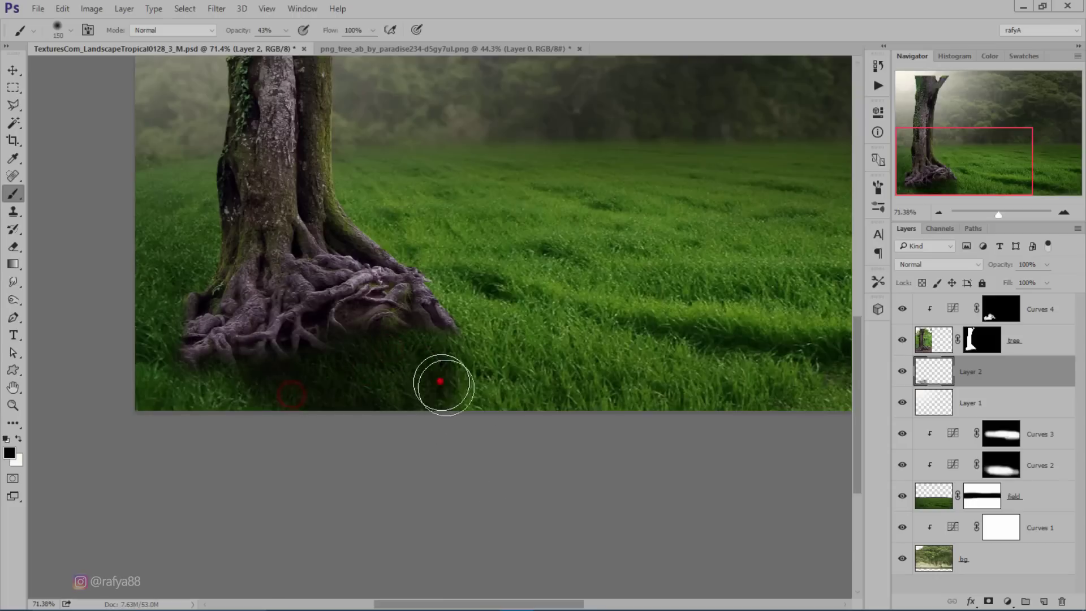
pyautogui.moveTo(440, 381); pyautogui.dragTo(400, 393)
pyautogui.scroll(-3, 419, 289)
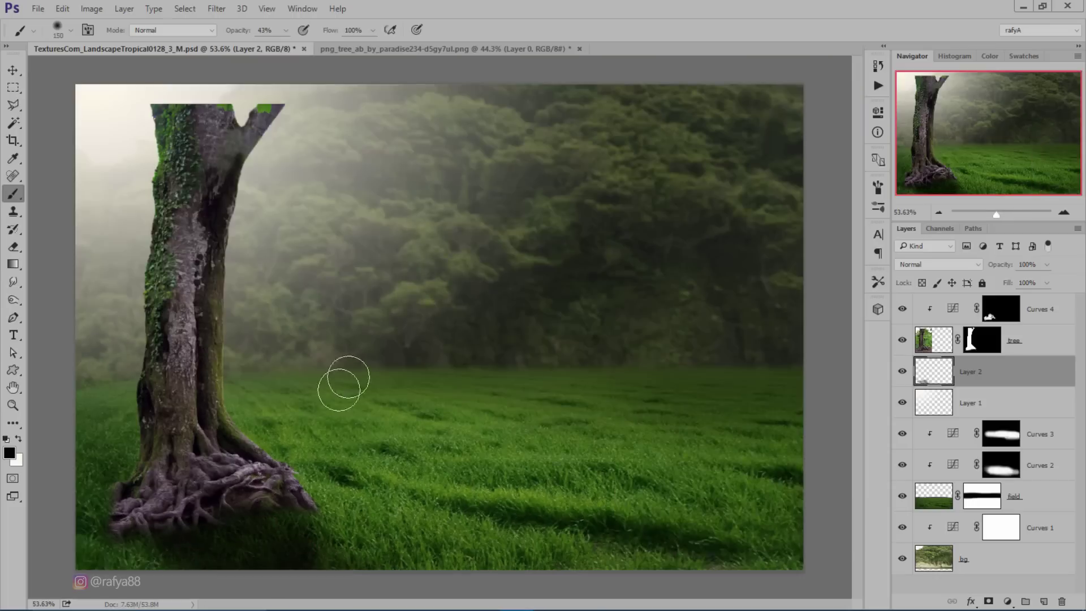
pyautogui.moveTo(151, 545); pyautogui.dragTo(125, 543)
pyautogui.click(153, 564)
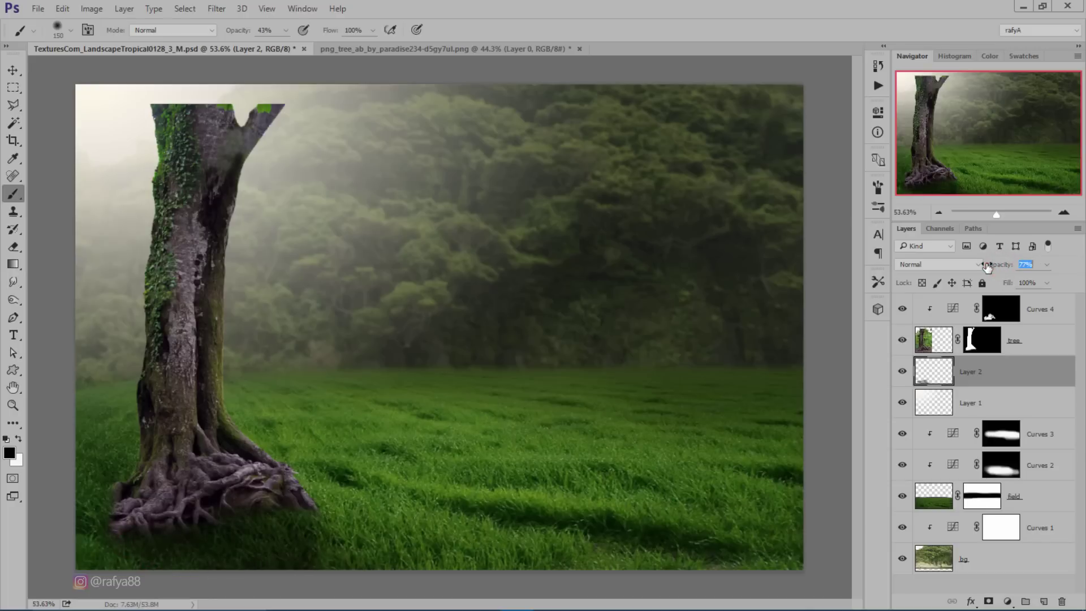
pyautogui.scroll(-2, 505, 279)
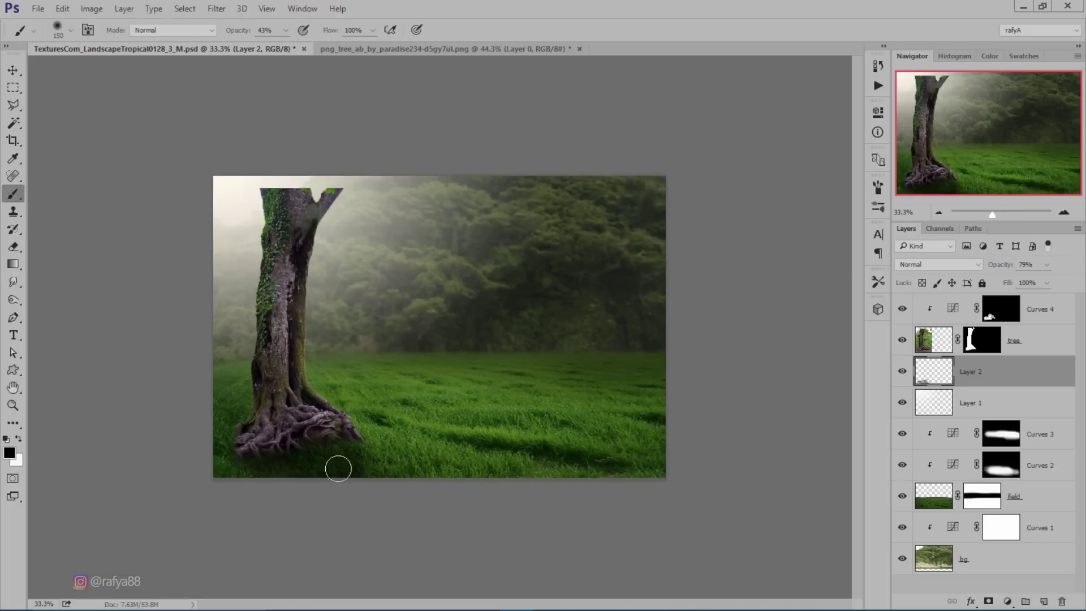
pyautogui.click(341, 498)
pyautogui.scroll(2, 286, 540)
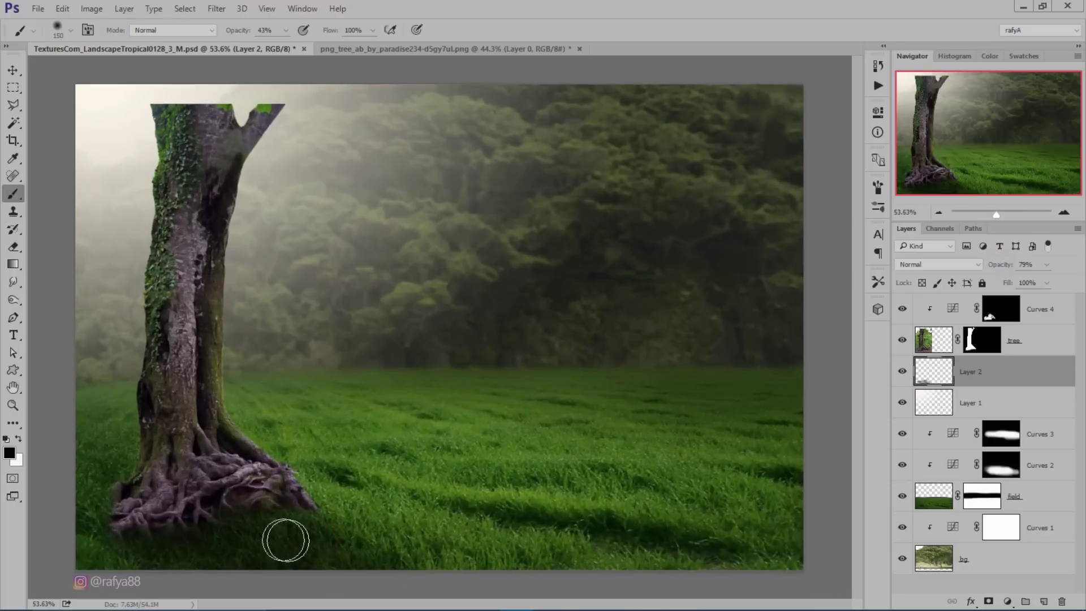
# Fade the root shadow with a size-175, 31%-opacity eraser and compare the result.
pyautogui.click(13, 176)
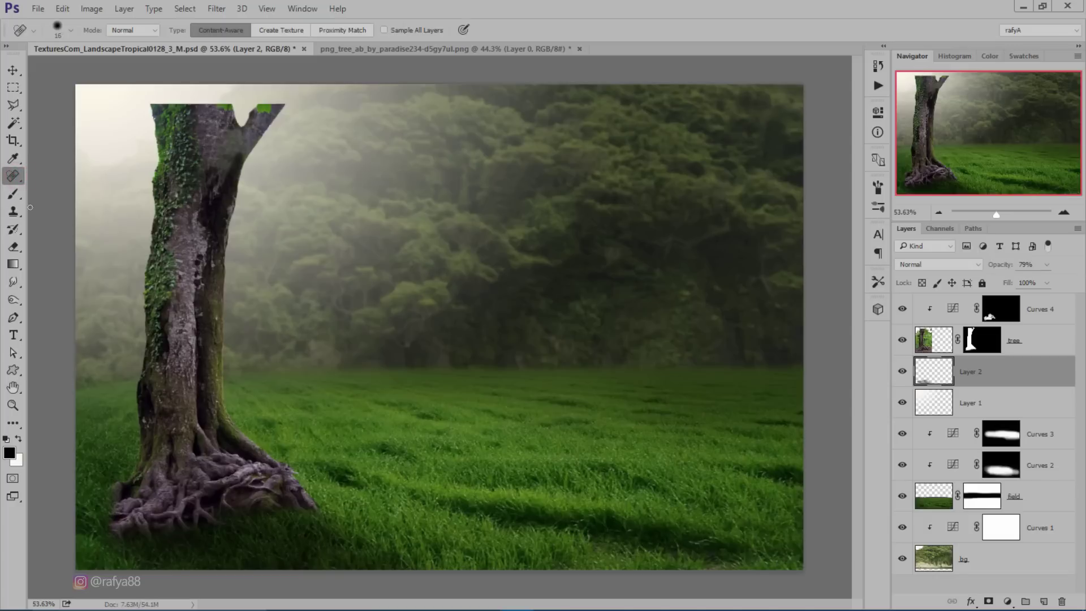
pyautogui.click(14, 246)
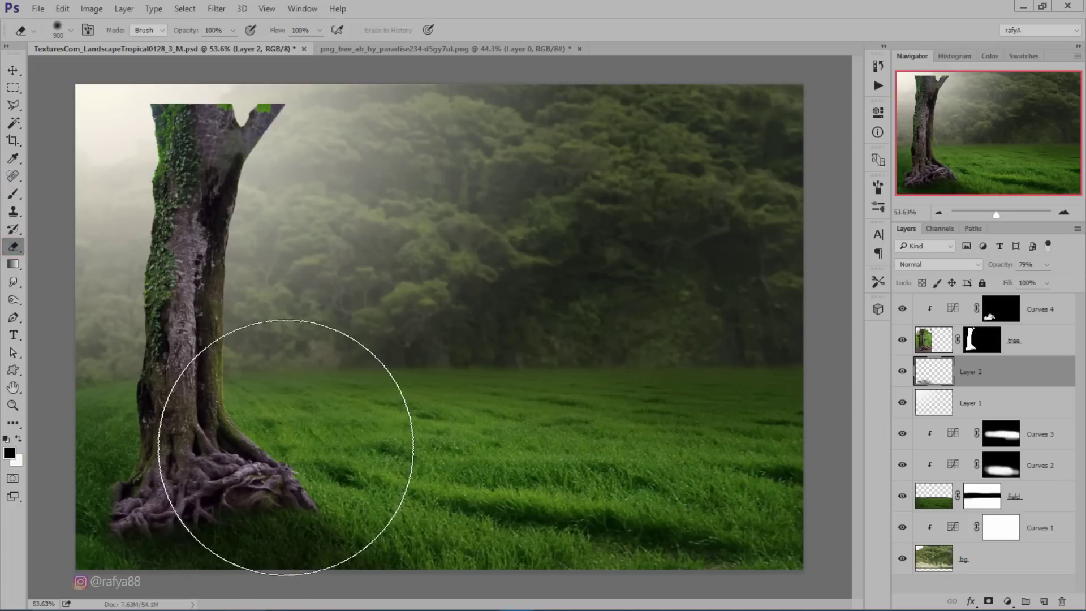
pyautogui.press('[')
pyautogui.press('[')
pyautogui.press('[')
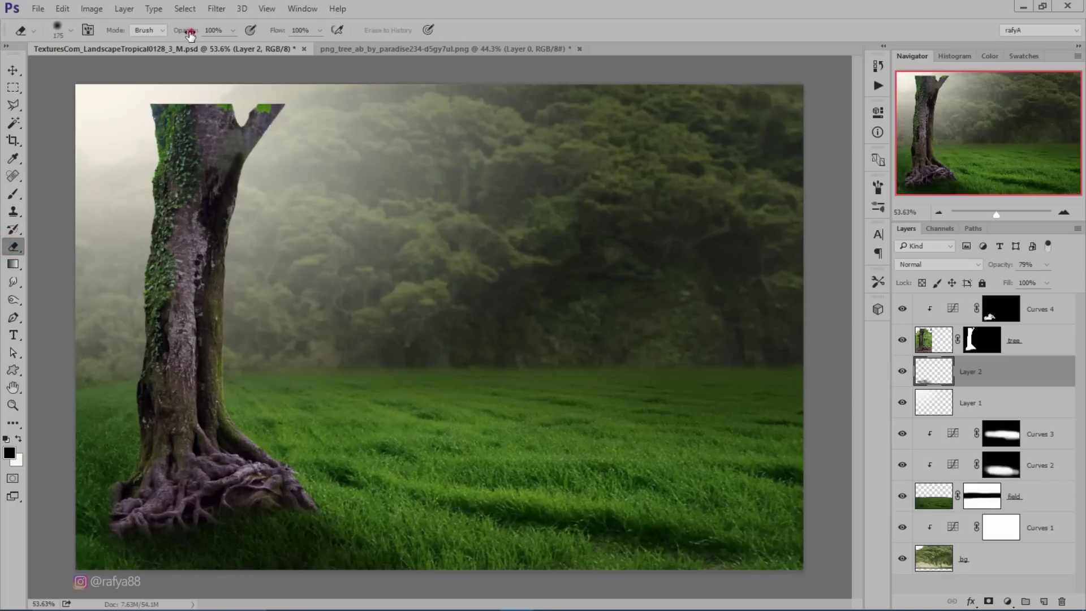
pyautogui.moveTo(190, 34); pyautogui.dragTo(151, 34)
pyautogui.moveTo(310, 515); pyautogui.dragTo(266, 516)
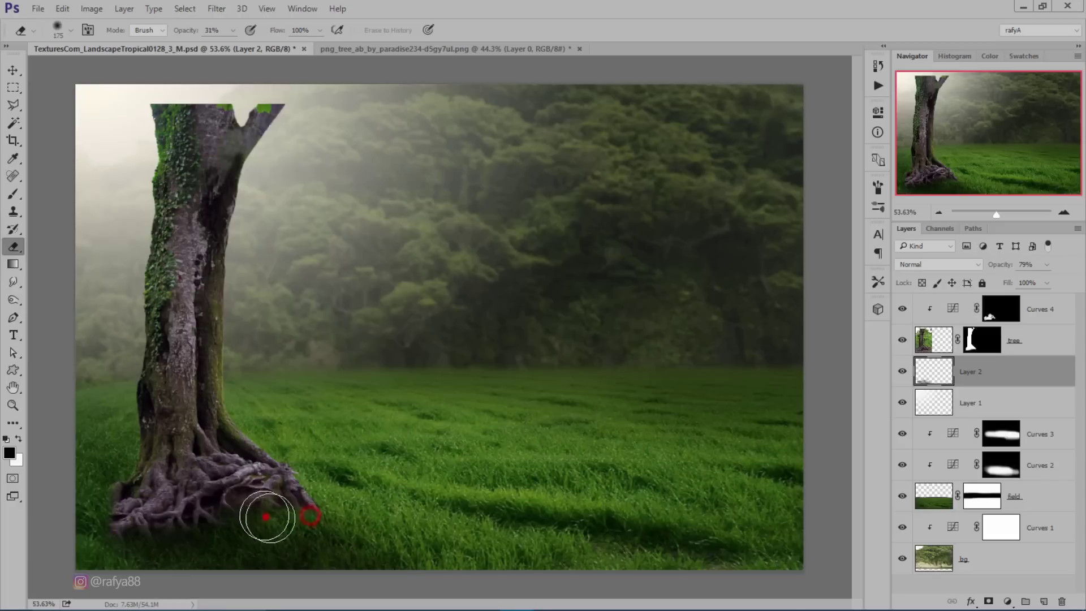
pyautogui.moveTo(362, 530); pyautogui.dragTo(141, 523)
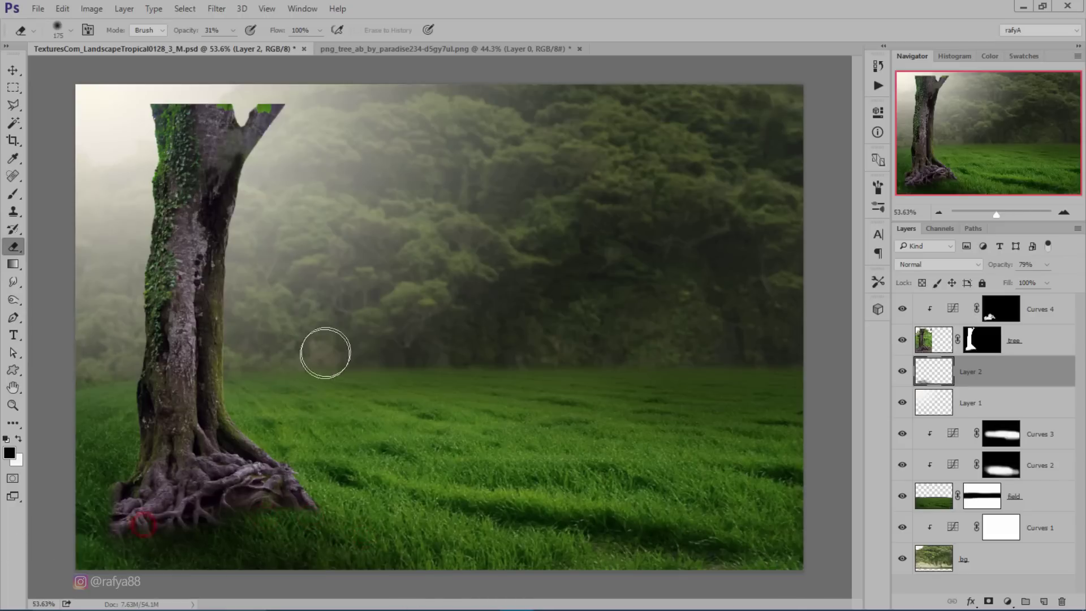
pyautogui.scroll(-3, 345, 345)
pyautogui.scroll(-1, 367, 338)
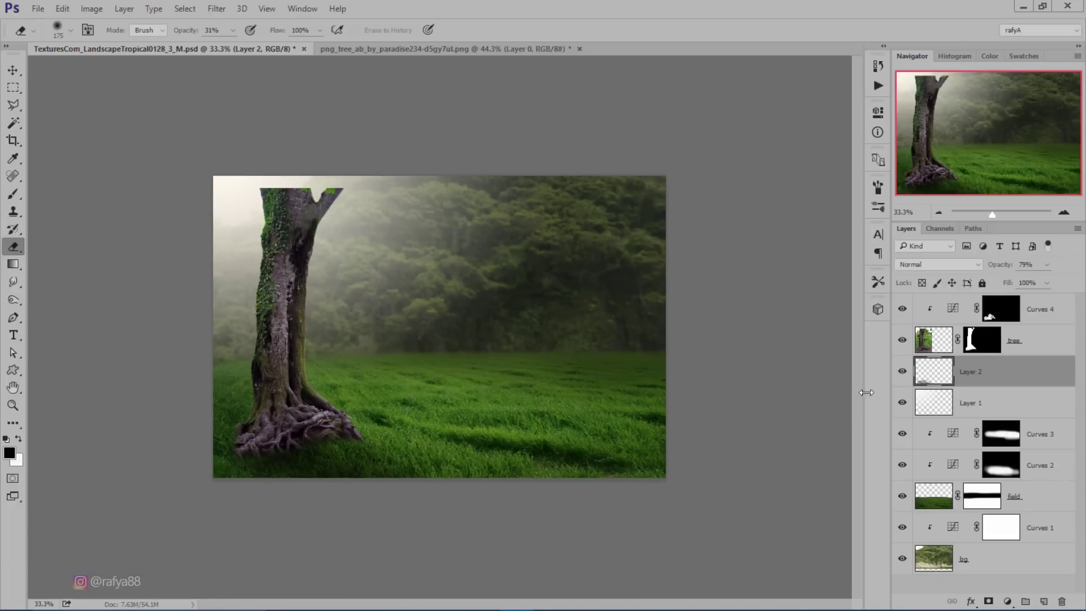
pyautogui.click(901, 374)
# Edit Curves 4 to darken its highlights and soften the midtone bend.
pyautogui.click(902, 308)
pyautogui.doubleClick(955, 308)
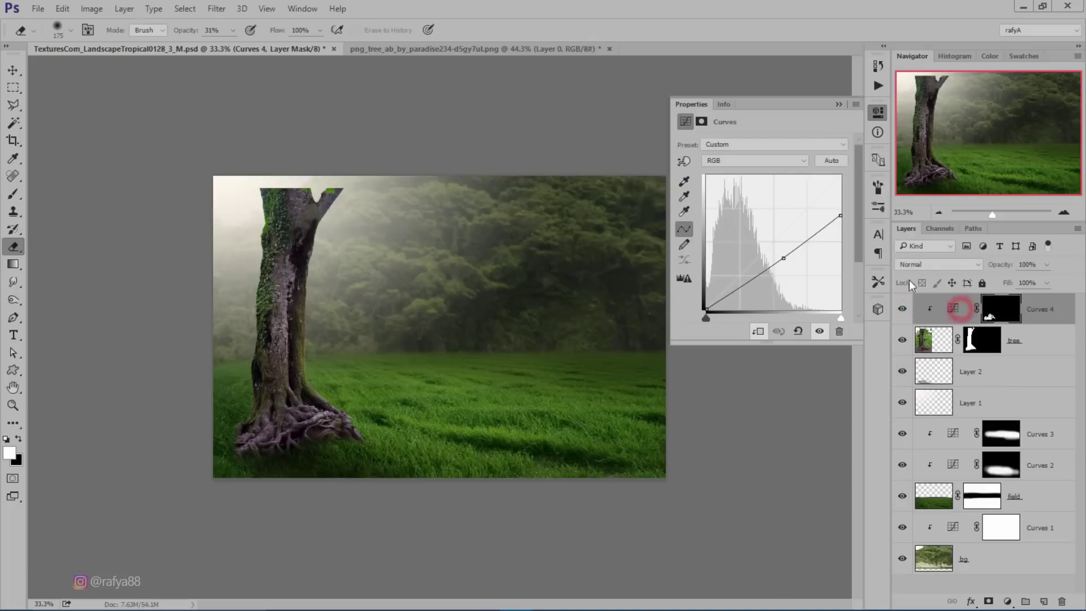
pyautogui.moveTo(839, 215); pyautogui.dragTo(840, 231)
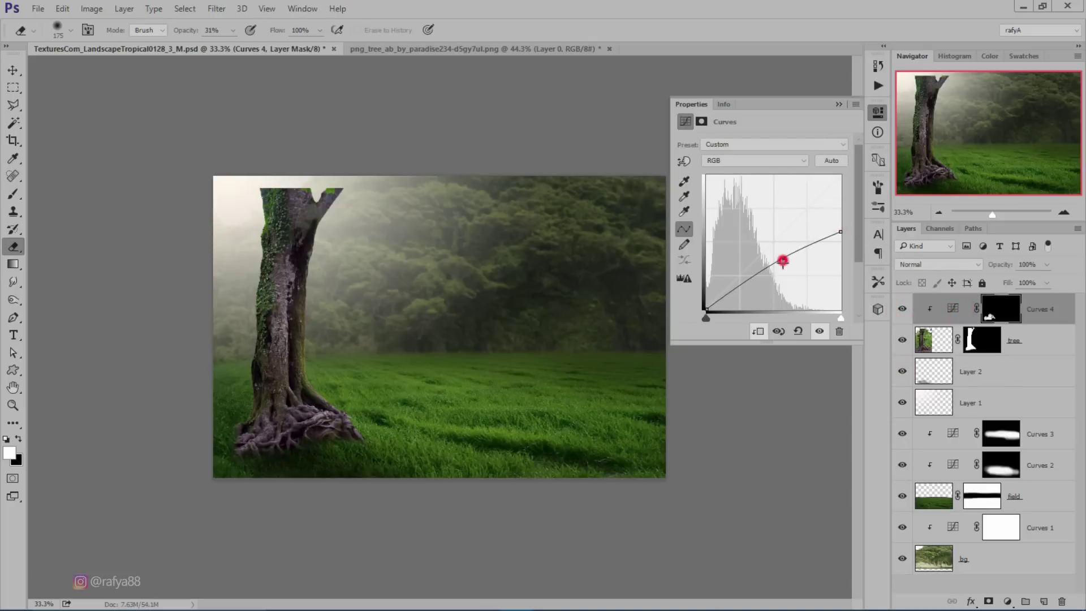
pyautogui.moveTo(782, 261); pyautogui.dragTo(785, 268)
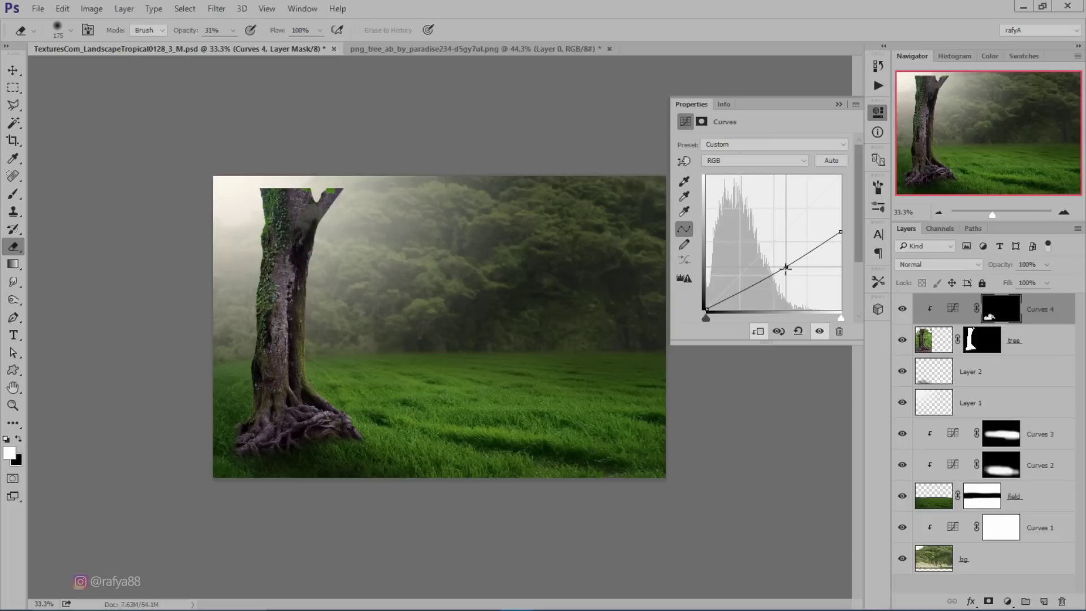
pyautogui.click(841, 105)
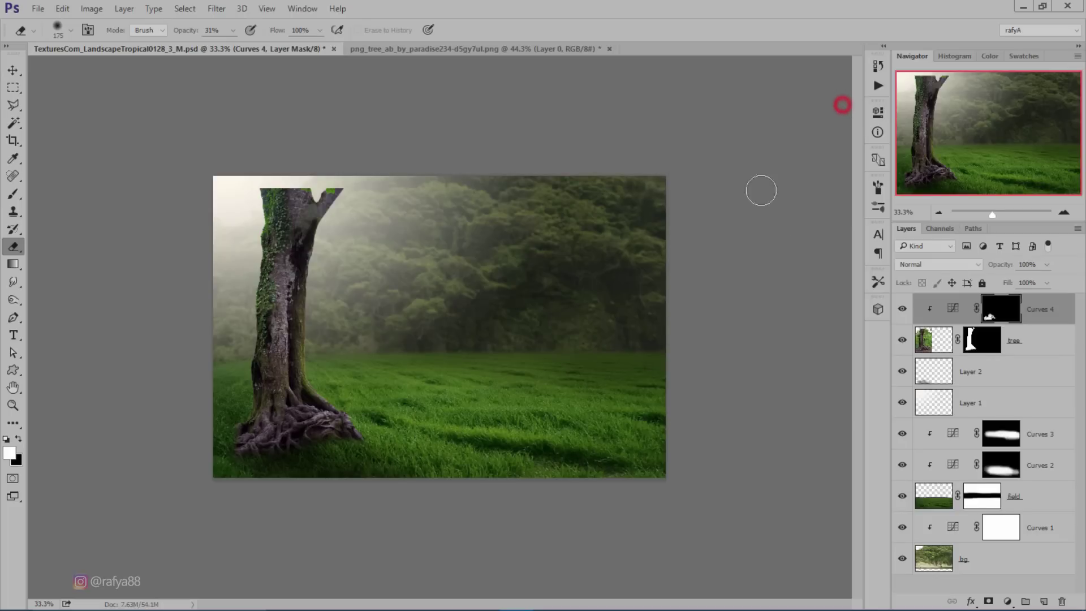
# Add a clipped Hue/Saturation with Saturation -21 and Lightness -21 to the tree.
pyautogui.click(1006, 598)
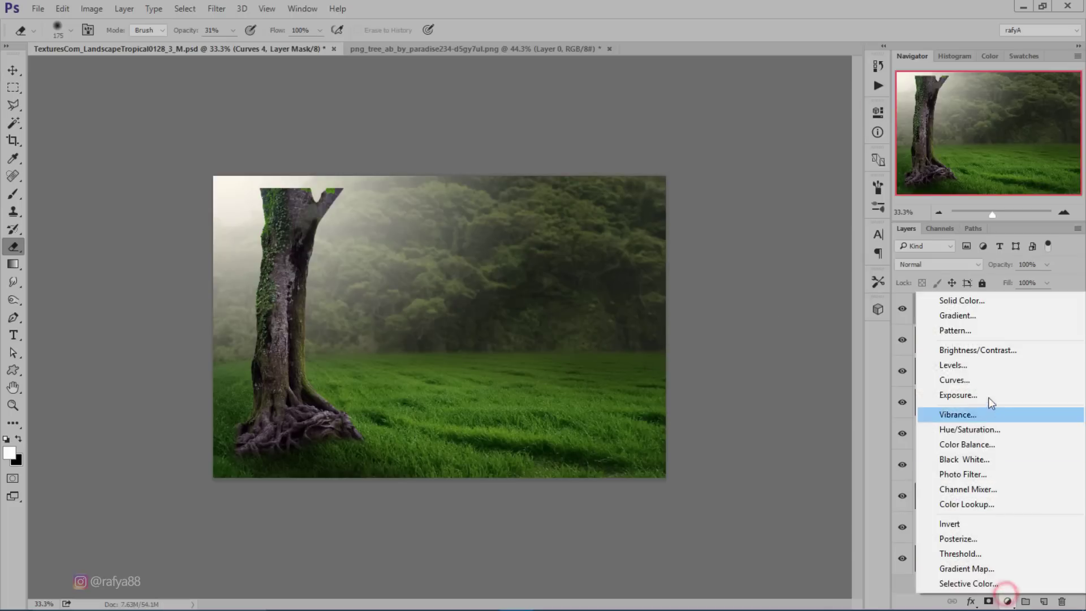
pyautogui.click(1010, 429)
pyautogui.click(757, 331)
pyautogui.moveTo(761, 216); pyautogui.dragTo(733, 212)
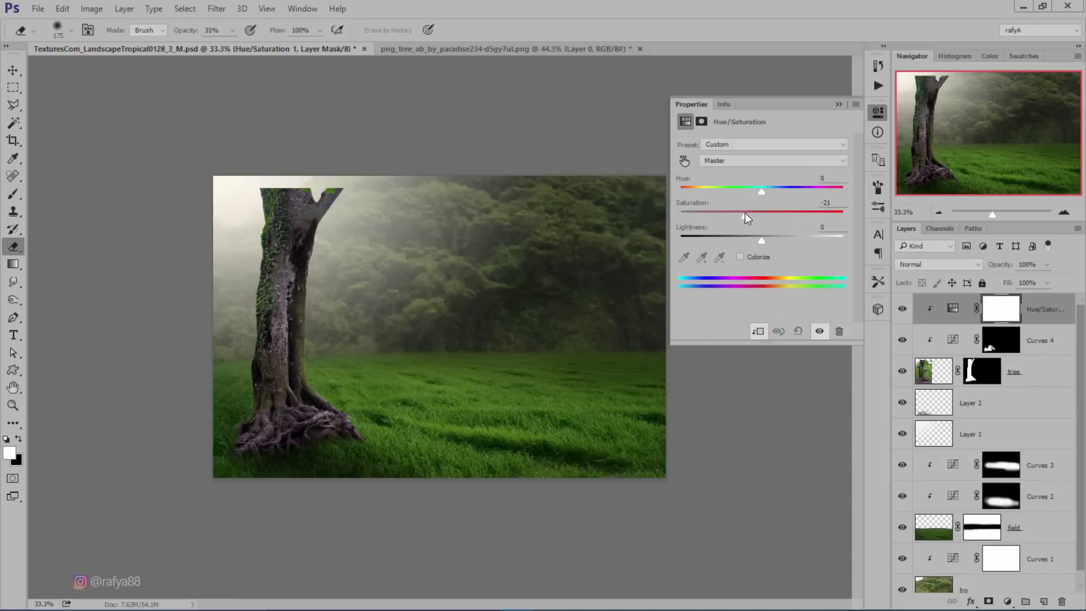
pyautogui.moveTo(759, 237); pyautogui.dragTo(745, 236)
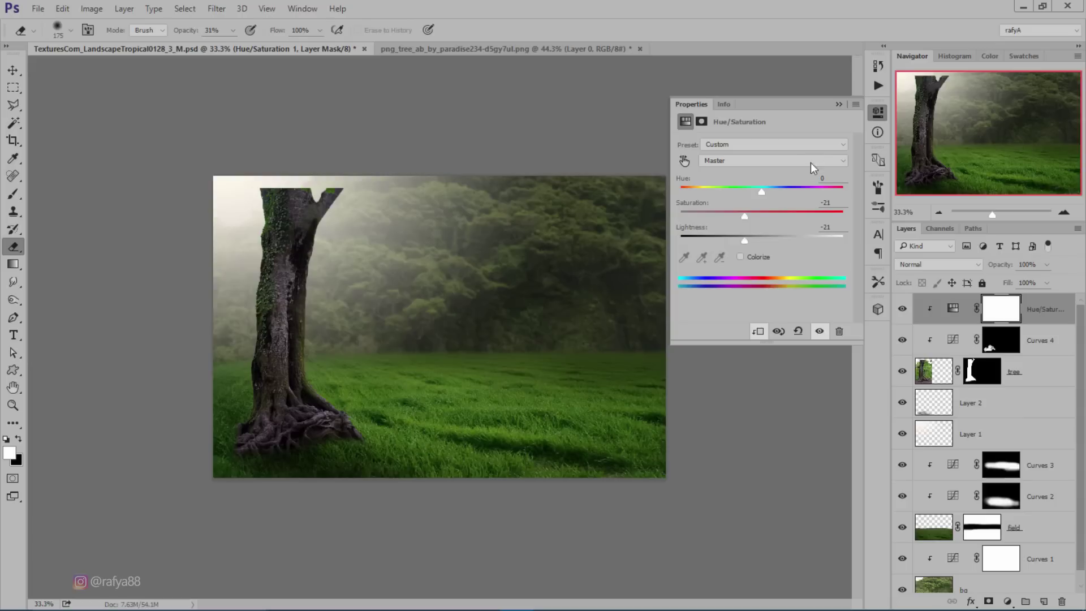
pyautogui.click(839, 104)
# Add a clipped Curves layer to the tree with an upward, brightening curve.
pyautogui.scroll(2, 242, 363)
pyautogui.scroll(1, 244, 363)
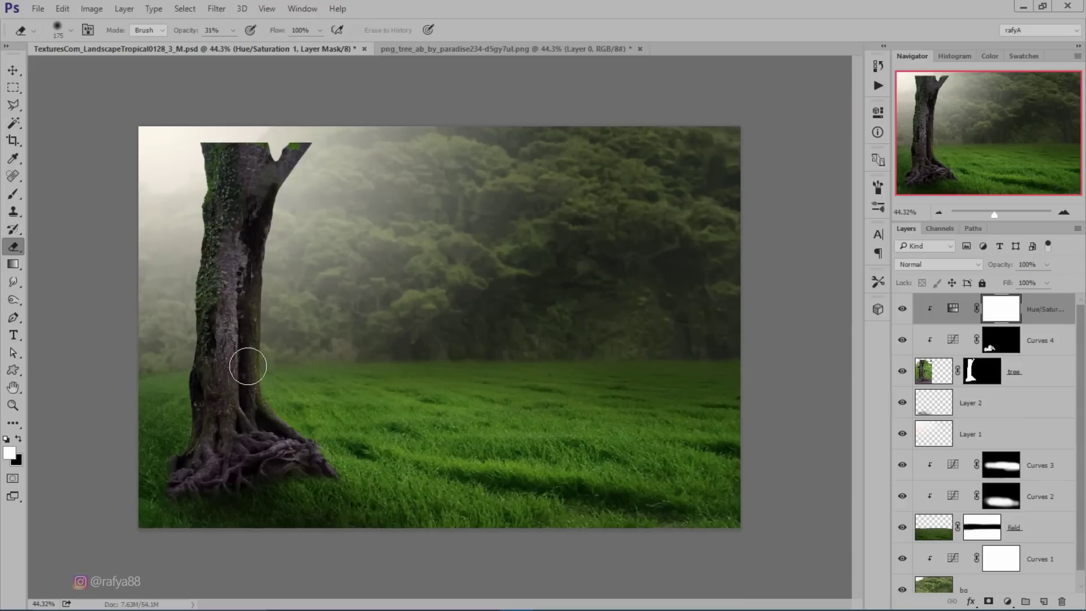
pyautogui.scroll(1, 247, 366)
pyautogui.click(1007, 600)
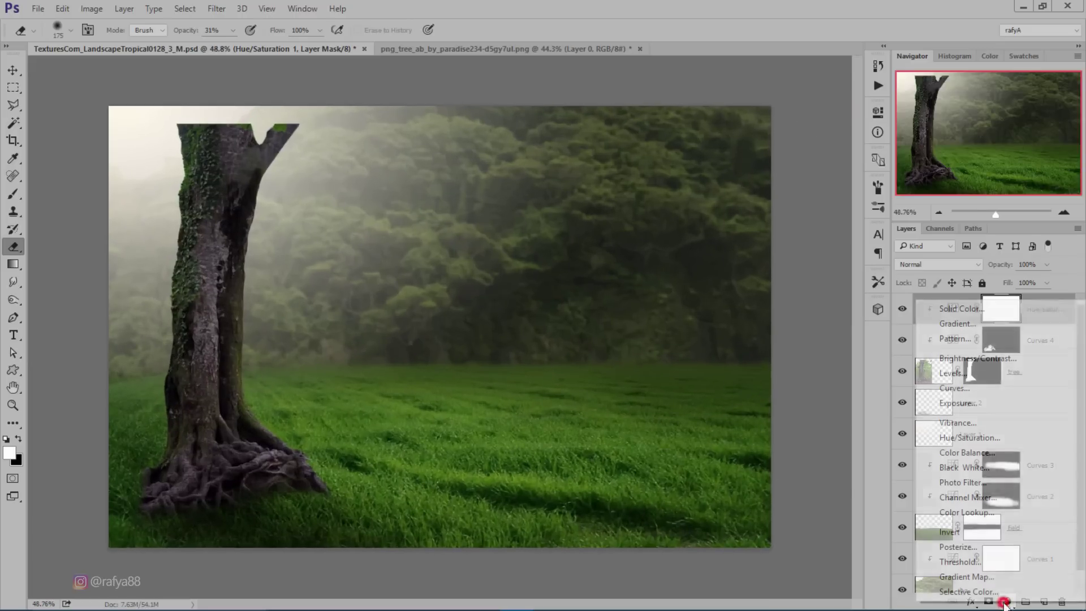
pyautogui.click(996, 388)
pyautogui.click(758, 331)
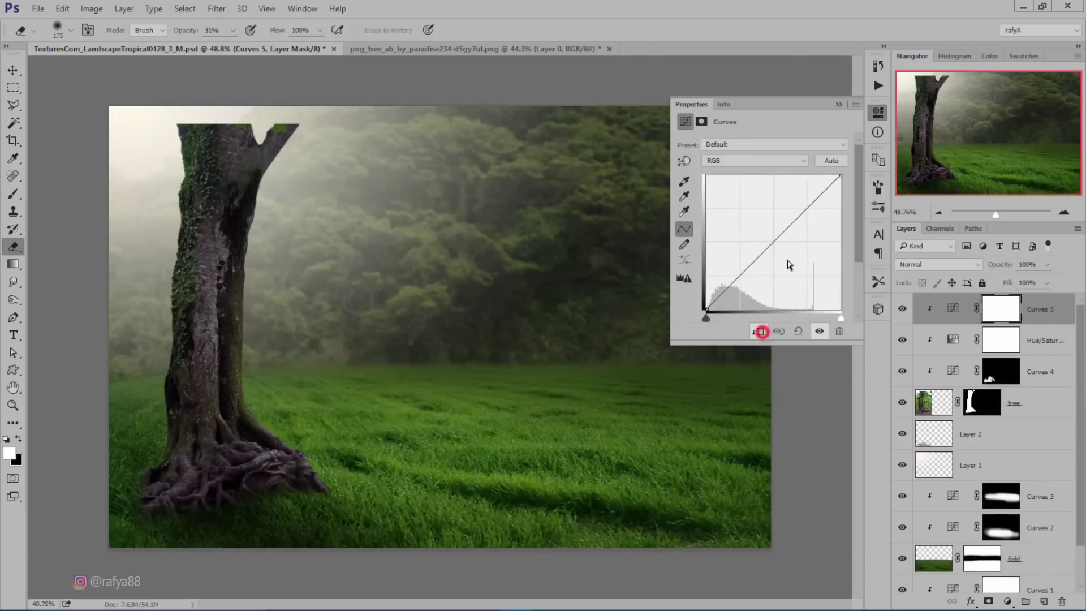
pyautogui.moveTo(784, 227); pyautogui.dragTo(785, 202)
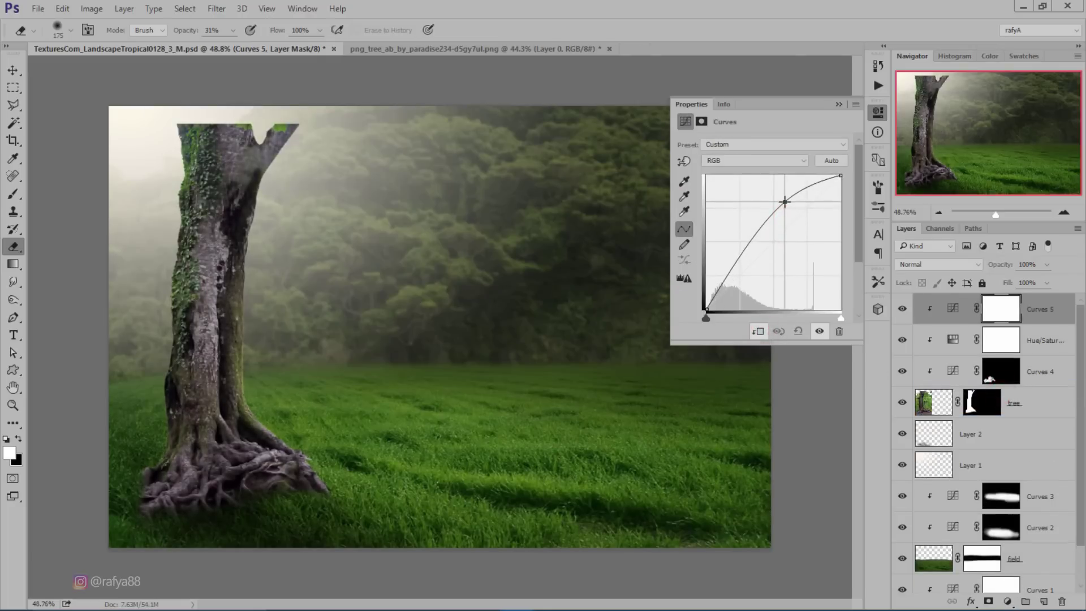
# Invert the Curves 5 mask and set up a slightly smaller, full-opacity brush.
pyautogui.click(839, 106)
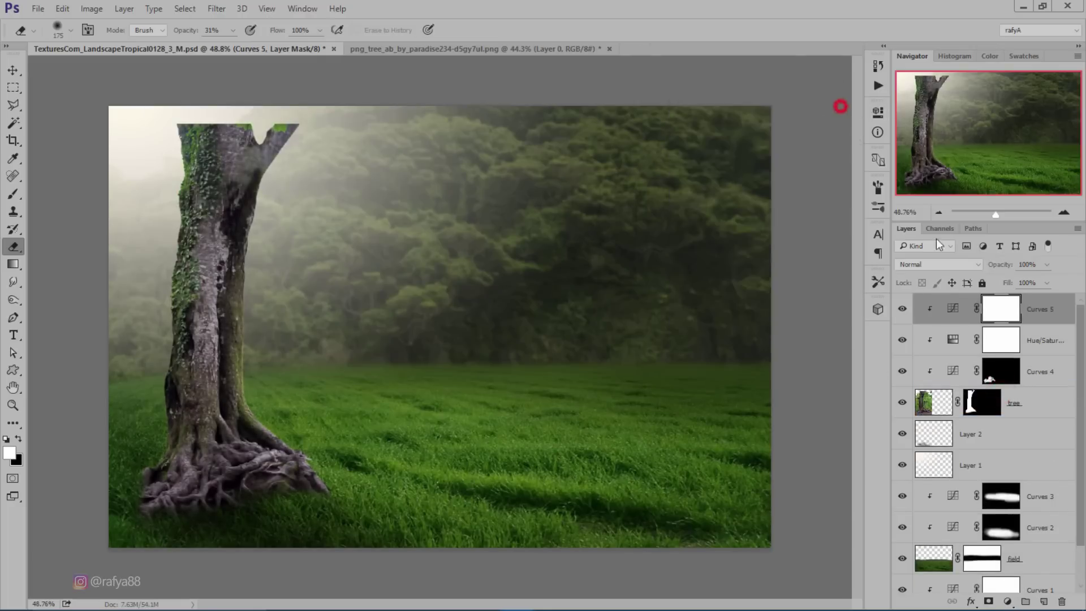
pyautogui.hotkey('ctrl', 'i')
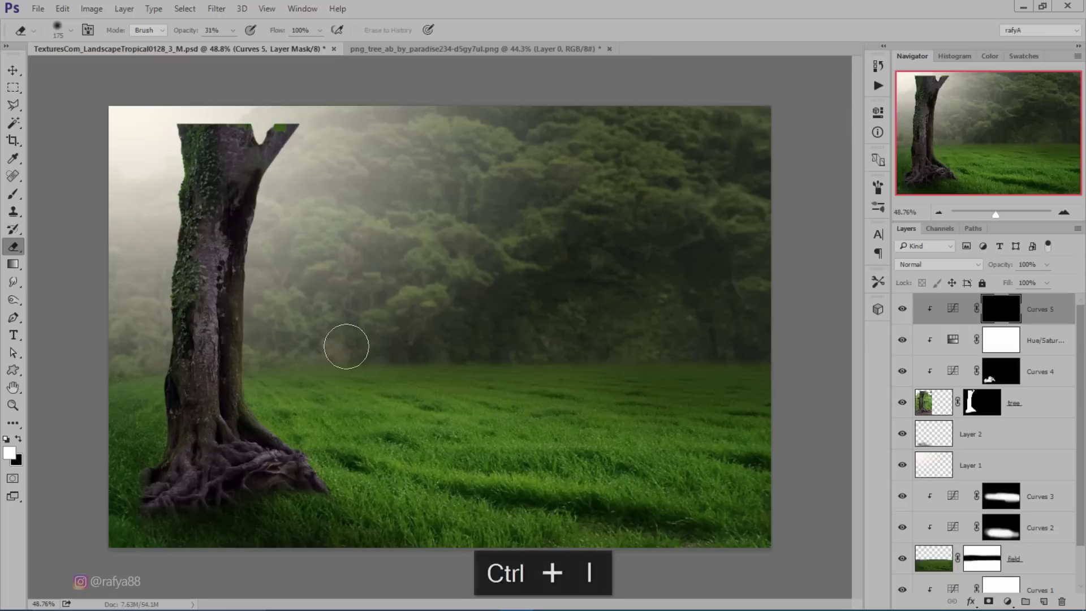
pyautogui.click(10, 196)
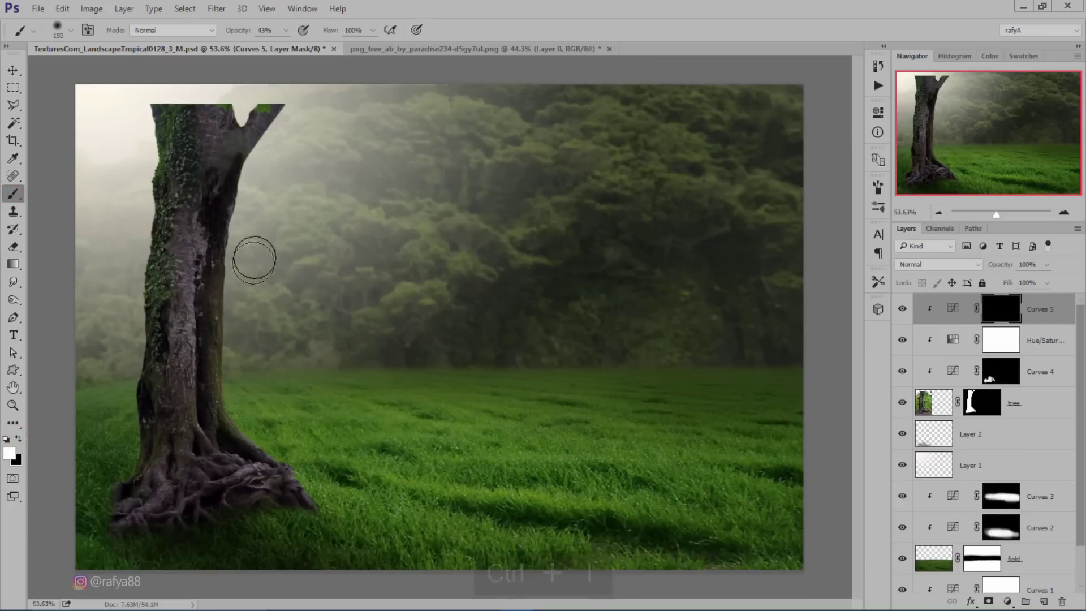
pyautogui.scroll(1, 259, 251)
pyautogui.scroll(1, 361, 290)
pyautogui.moveTo(151, 239); pyautogui.dragTo(387, 323)
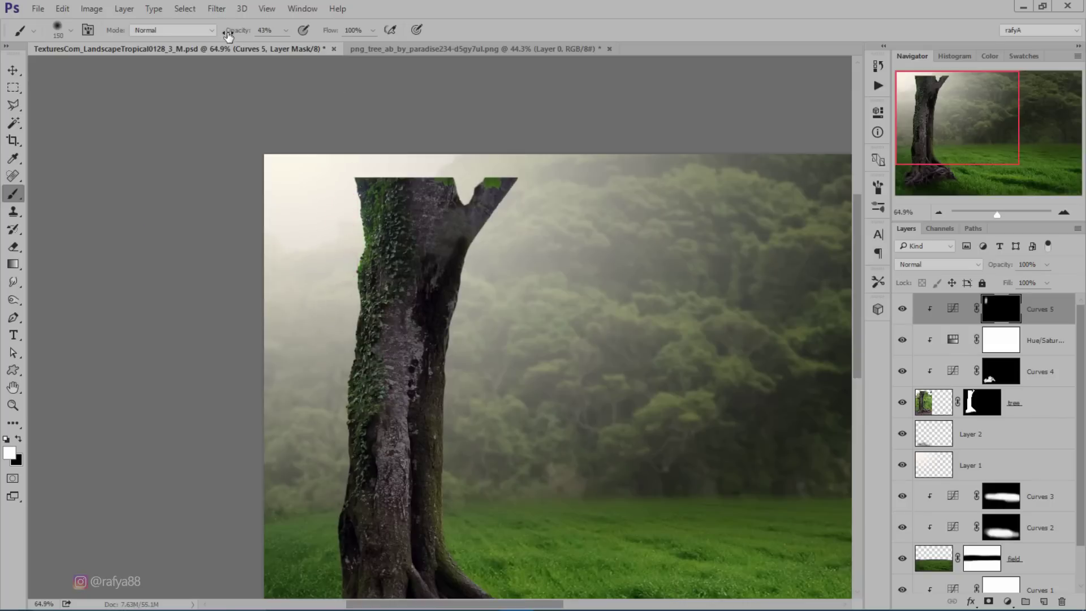
pyautogui.press('0')
pyautogui.press('[')
# Paint the brightening back in along the trunk's mossy left and right edges.
pyautogui.moveTo(360, 252)
pyautogui.mouseDown()
pyautogui.moveTo(332, 224)
pyautogui.moveTo(341, 366)
pyautogui.mouseUp()
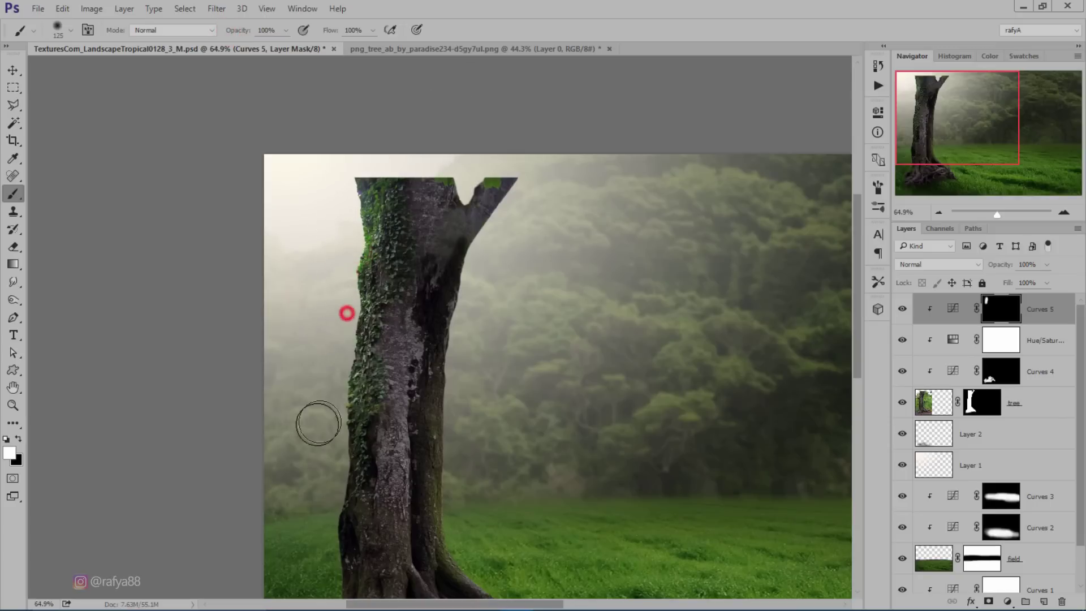
pyautogui.moveTo(352, 292); pyautogui.dragTo(144, 267)
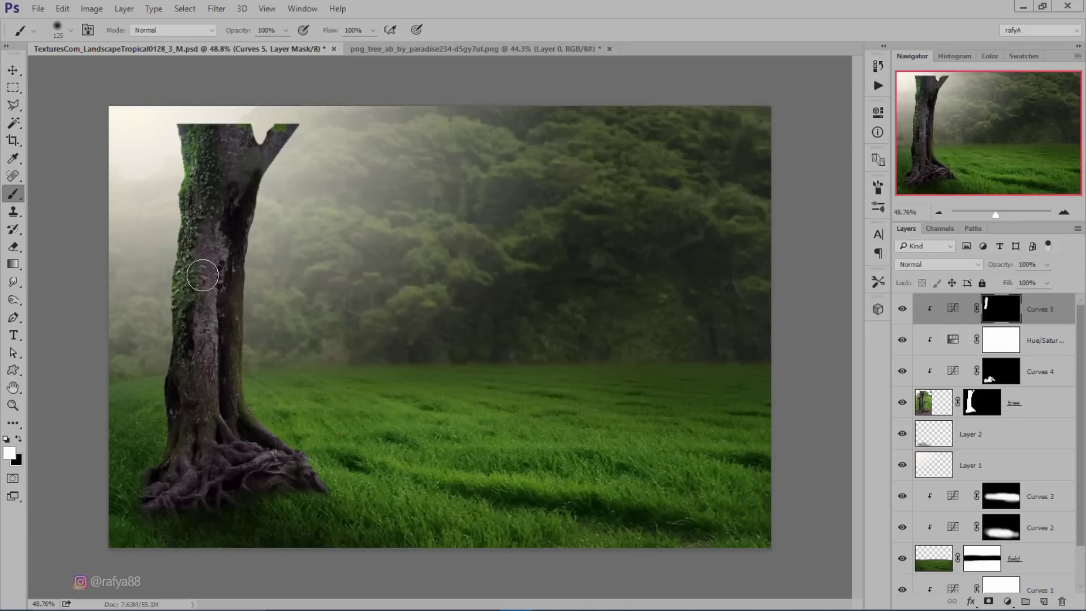
pyautogui.moveTo(156, 197); pyautogui.dragTo(119, 266)
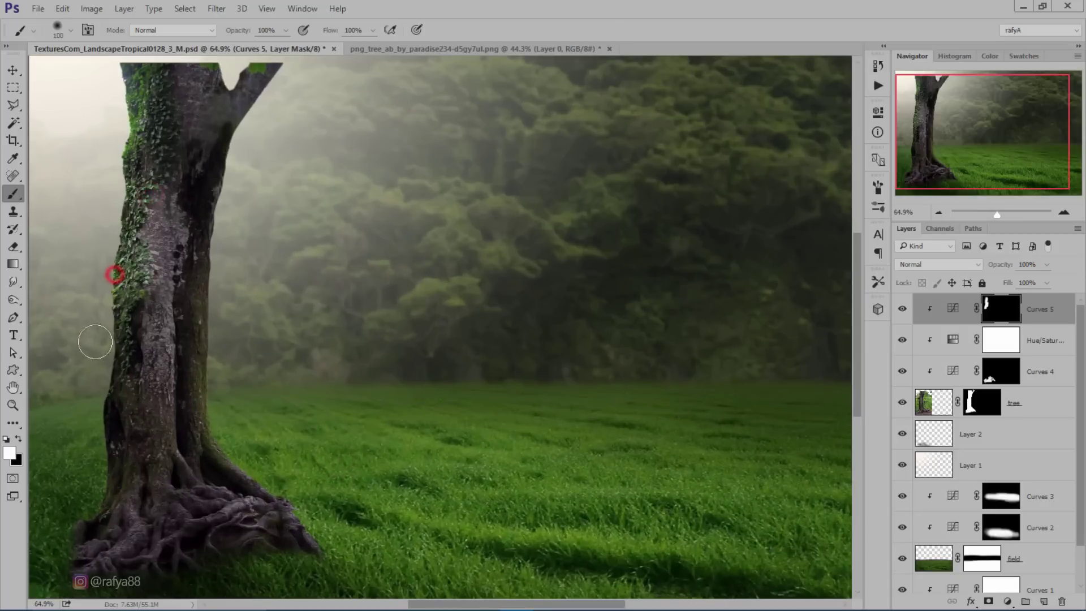
pyautogui.moveTo(95, 342)
pyautogui.mouseDown()
pyautogui.moveTo(105, 537)
pyautogui.moveTo(113, 475)
pyautogui.mouseUp()
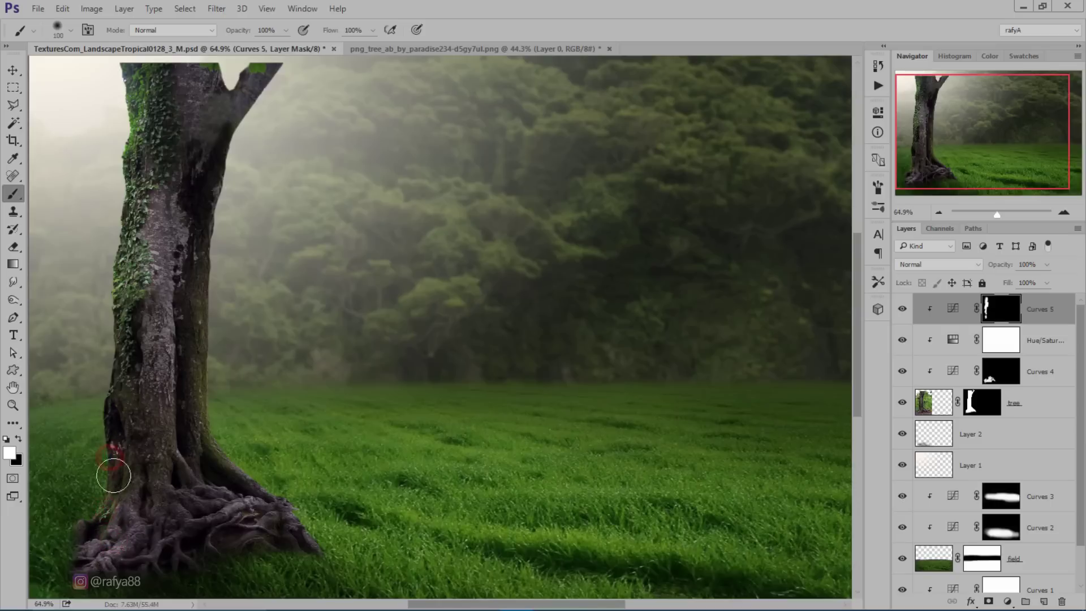
pyautogui.scroll(-2, 255, 356)
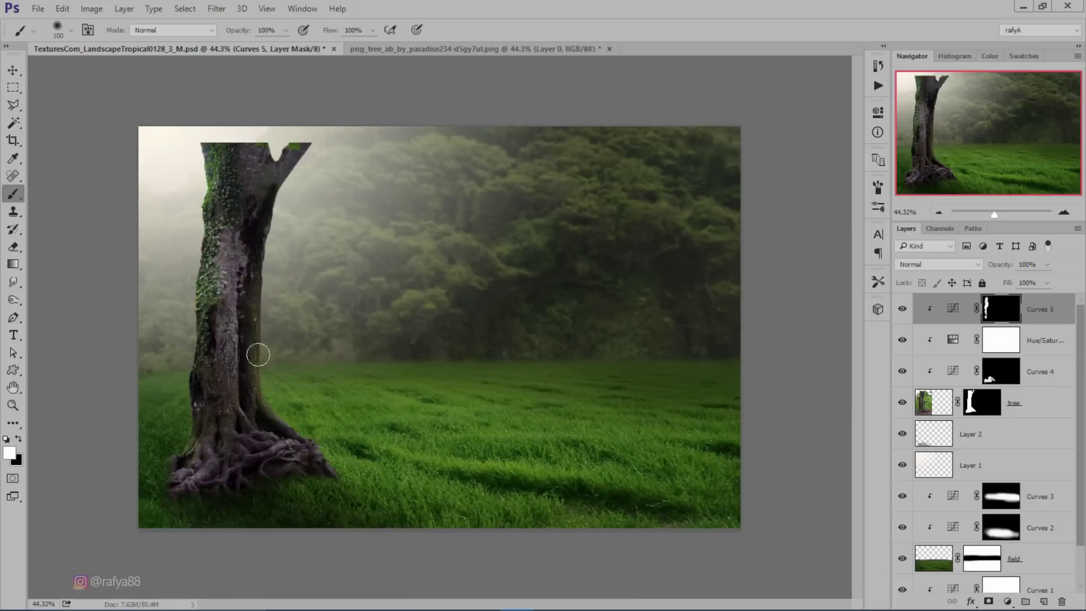
pyautogui.moveTo(245, 433); pyautogui.dragTo(286, 467)
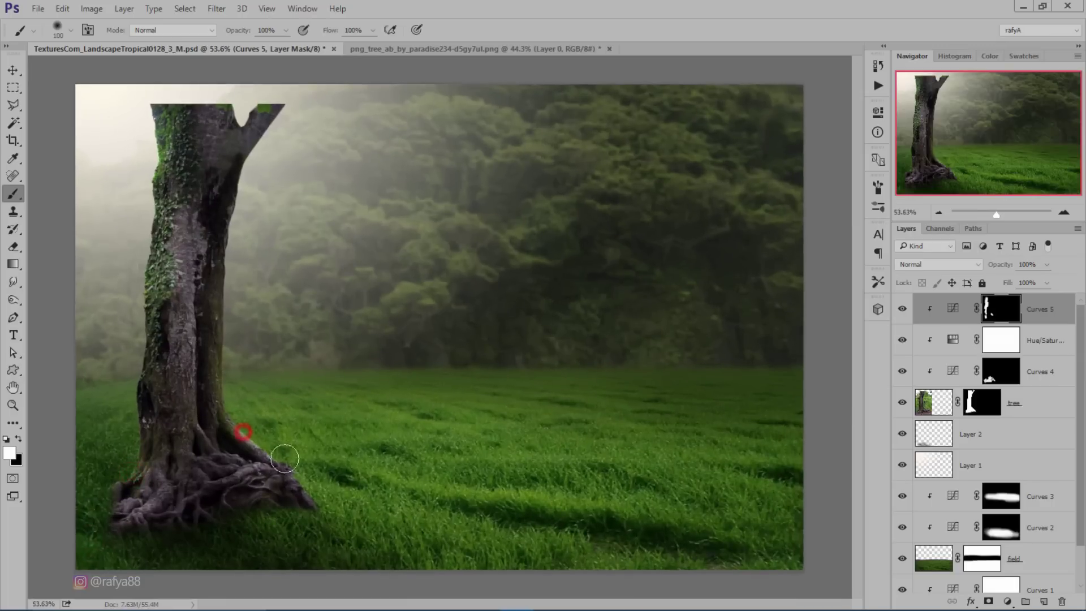
pyautogui.hotkey('ctrl', 'z')
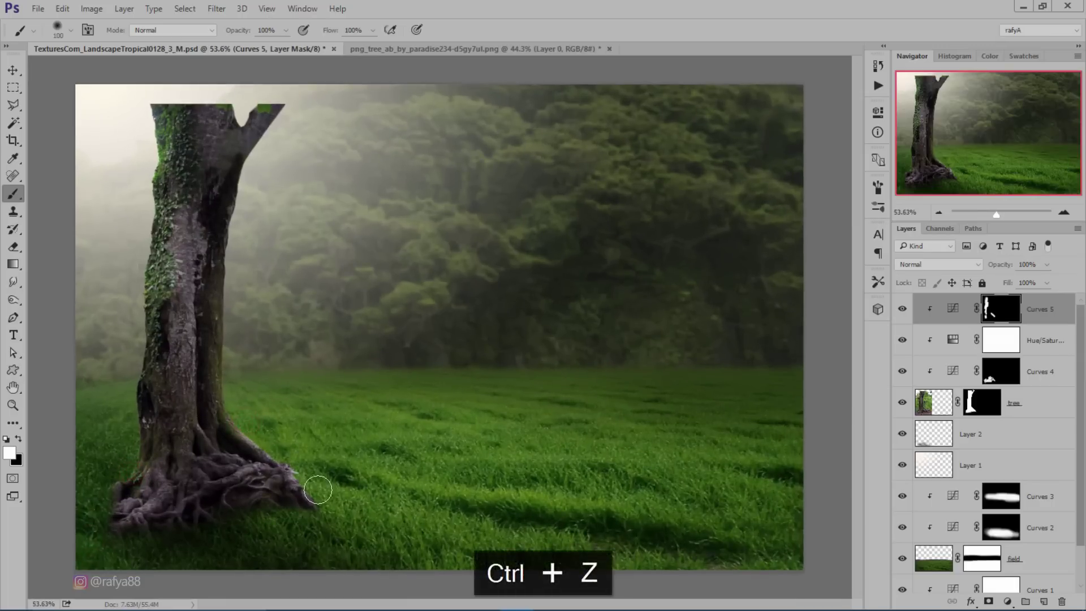
pyautogui.moveTo(237, 403)
pyautogui.mouseDown()
pyautogui.moveTo(238, 293)
pyautogui.moveTo(265, 116)
pyautogui.mouseUp()
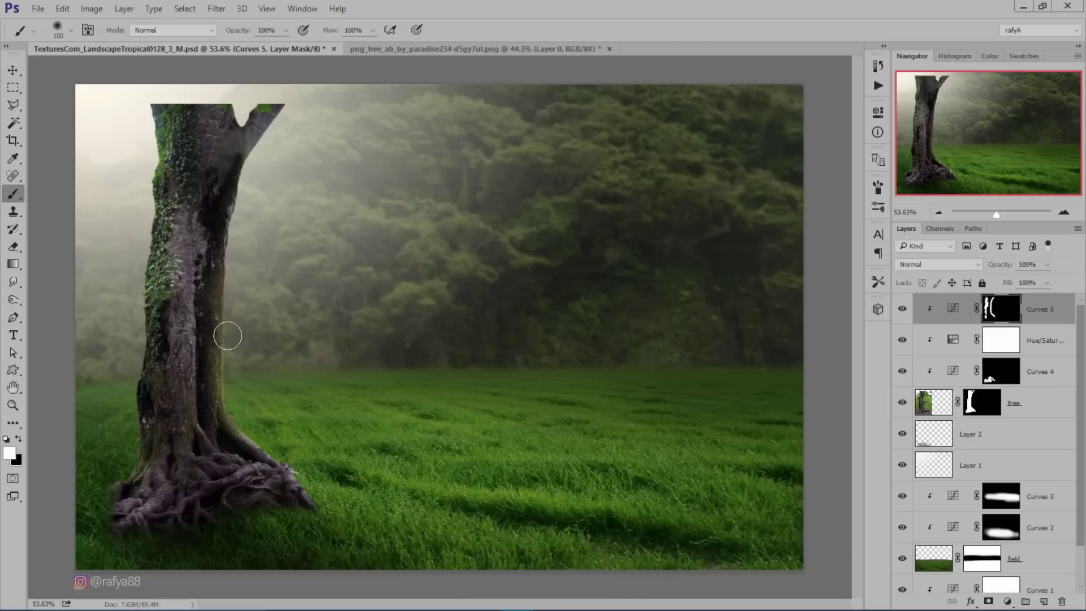
pyautogui.moveTo(231, 374); pyautogui.dragTo(248, 419)
pyautogui.scroll(-3, 663, 368)
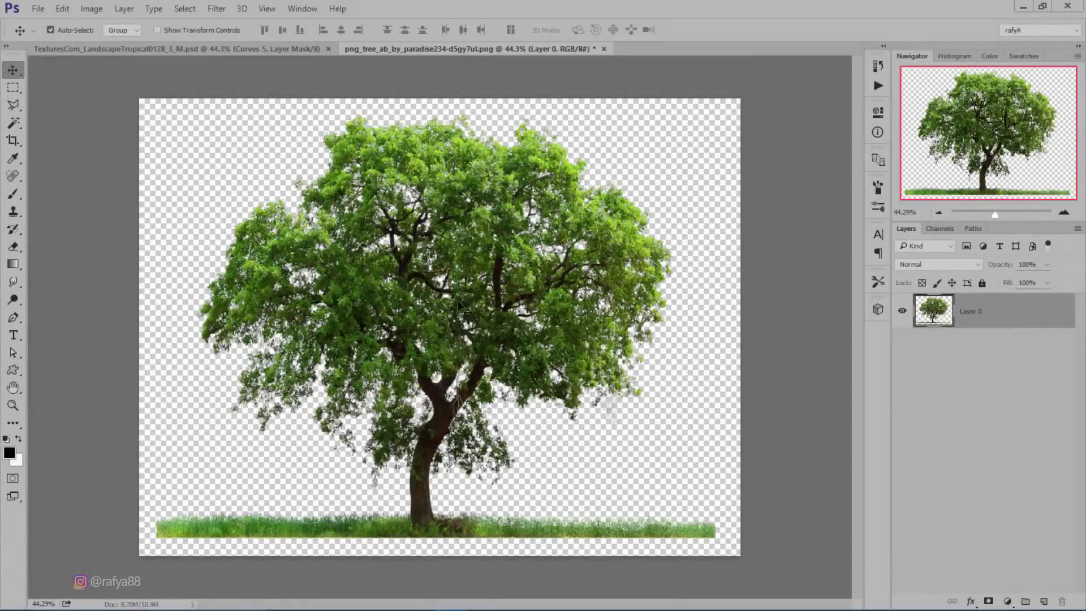
# Select the leafy tree image and move it into the landscape document.
pyautogui.click(13, 87)
pyautogui.moveTo(507, 106); pyautogui.dragTo(681, 448)
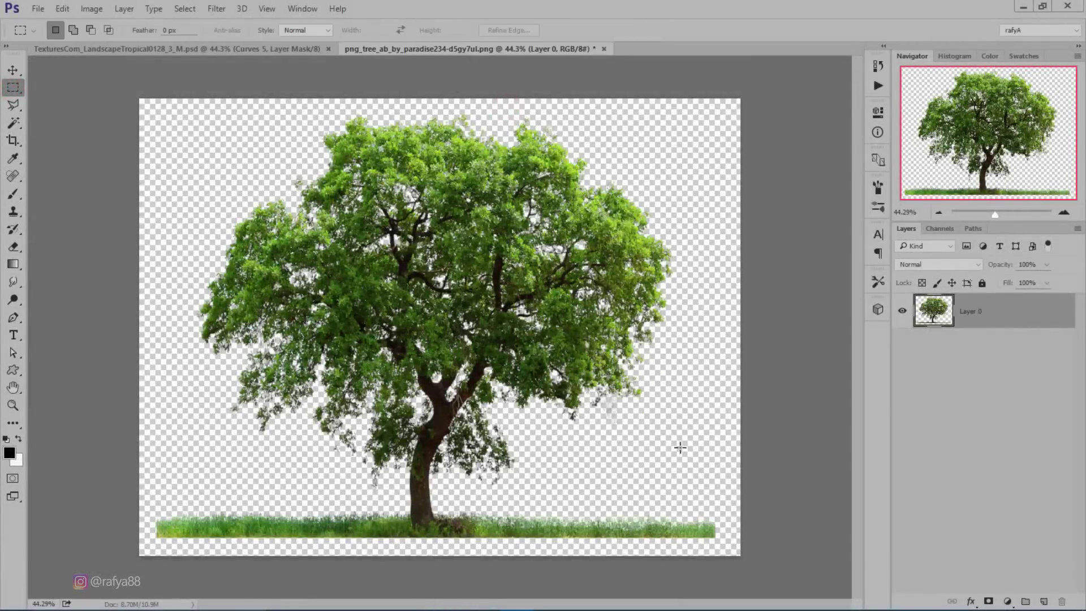
pyautogui.click(11, 69)
pyautogui.moveTo(542, 169)
pyautogui.mouseDown()
pyautogui.moveTo(287, 51)
pyautogui.moveTo(351, 162)
pyautogui.mouseUp()
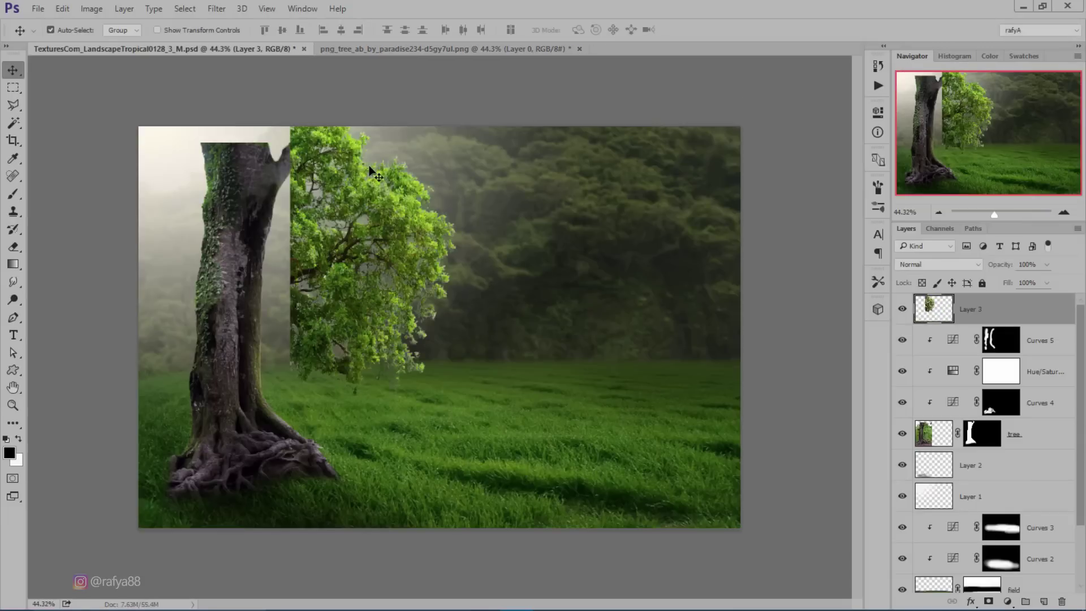
# Rotate the canopy about 90° and place it on top of the trunk.
pyautogui.hotkey('ctrl', 't')
pyautogui.moveTo(523, 203); pyautogui.dragTo(423, 423)
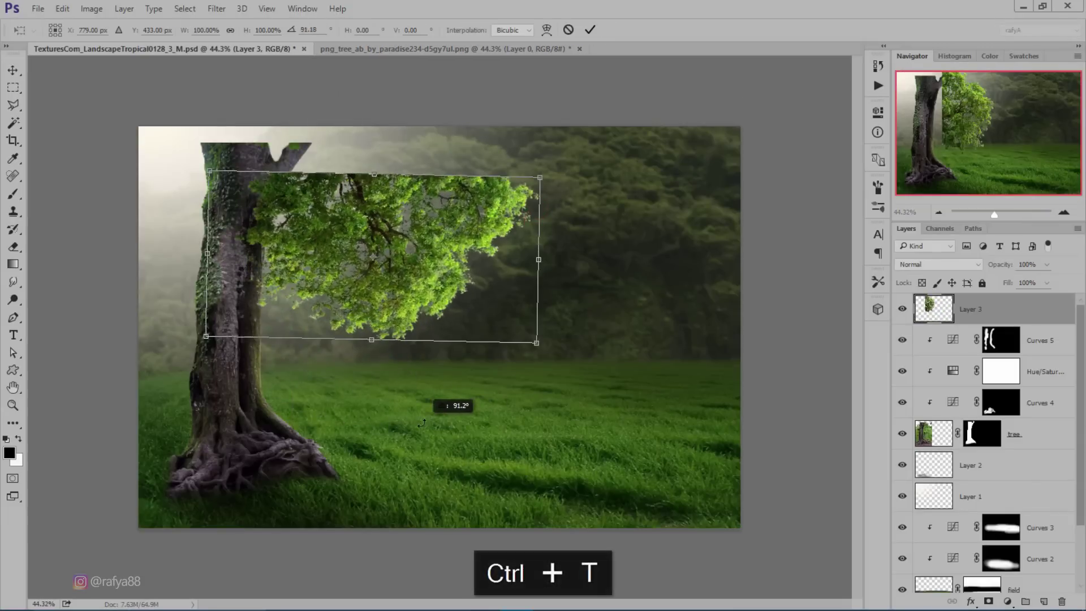
pyautogui.moveTo(425, 271)
pyautogui.mouseDown()
pyautogui.moveTo(395, 181)
pyautogui.moveTo(433, 192)
pyautogui.moveTo(434, 205)
pyautogui.mouseUp()
pyautogui.moveTo(432, 207); pyautogui.dragTo(425, 188)
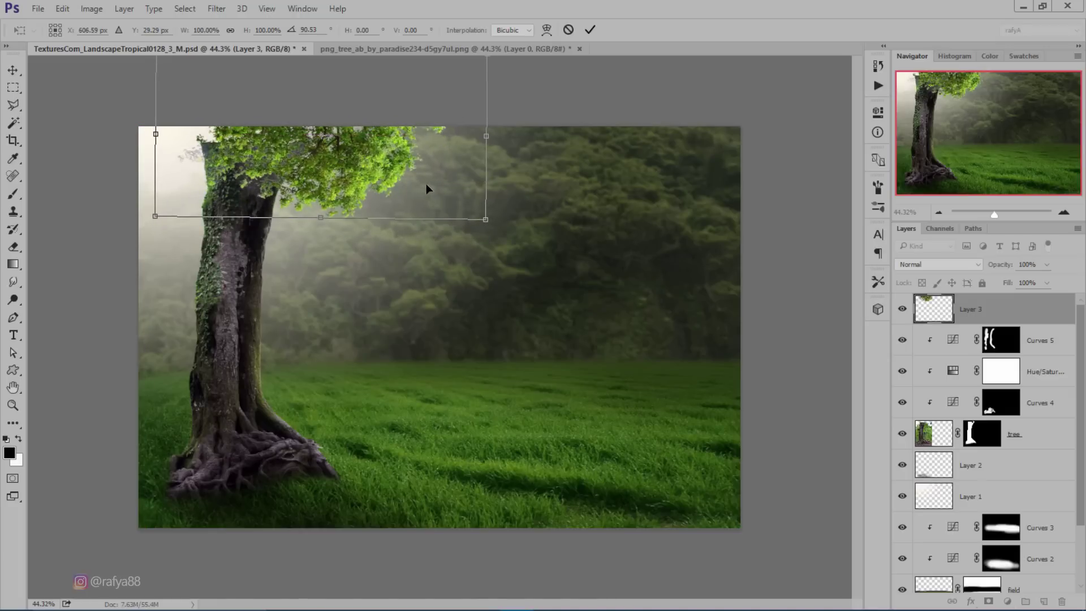
pyautogui.click(588, 30)
pyautogui.press('ctrl')
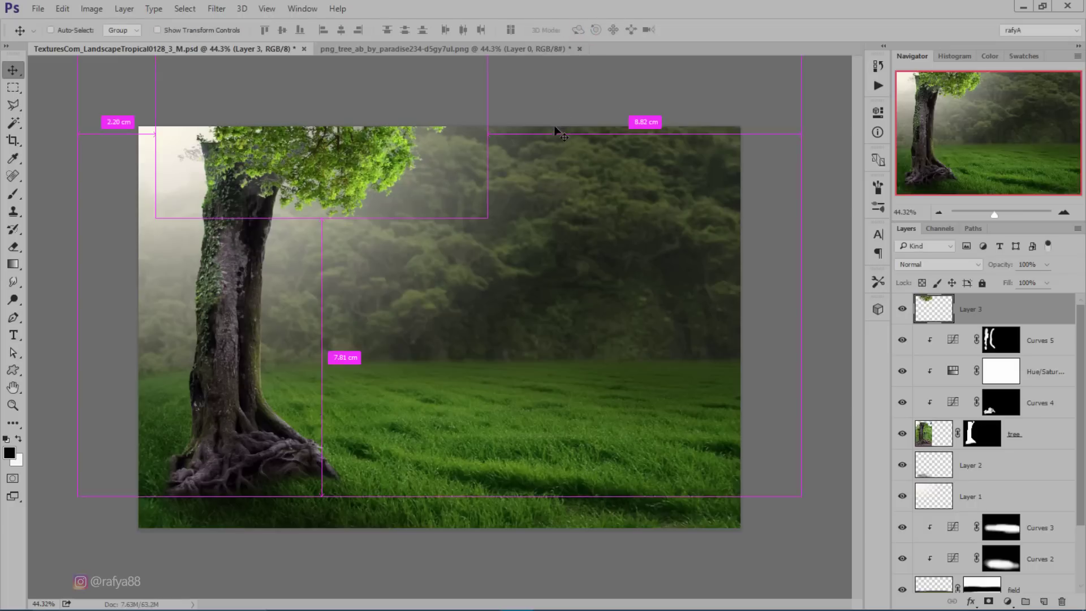
# Duplicate the canopy, flip the copy horizontally and move it up and left.
pyautogui.hotkey('ctrl', 'j')
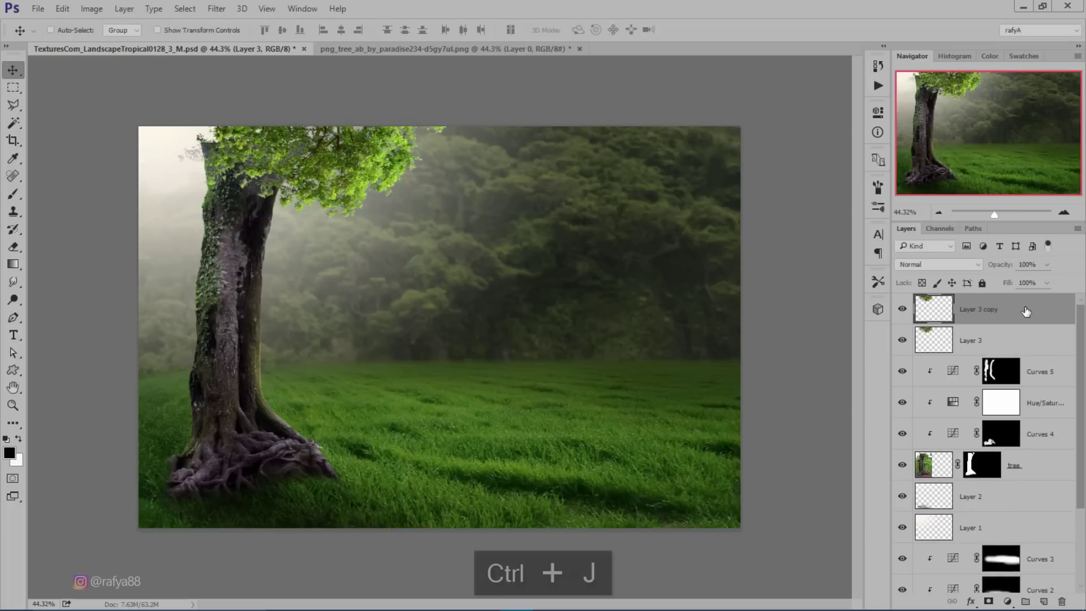
pyautogui.hotkey('ctrl', 't')
pyautogui.rightClick(355, 163)
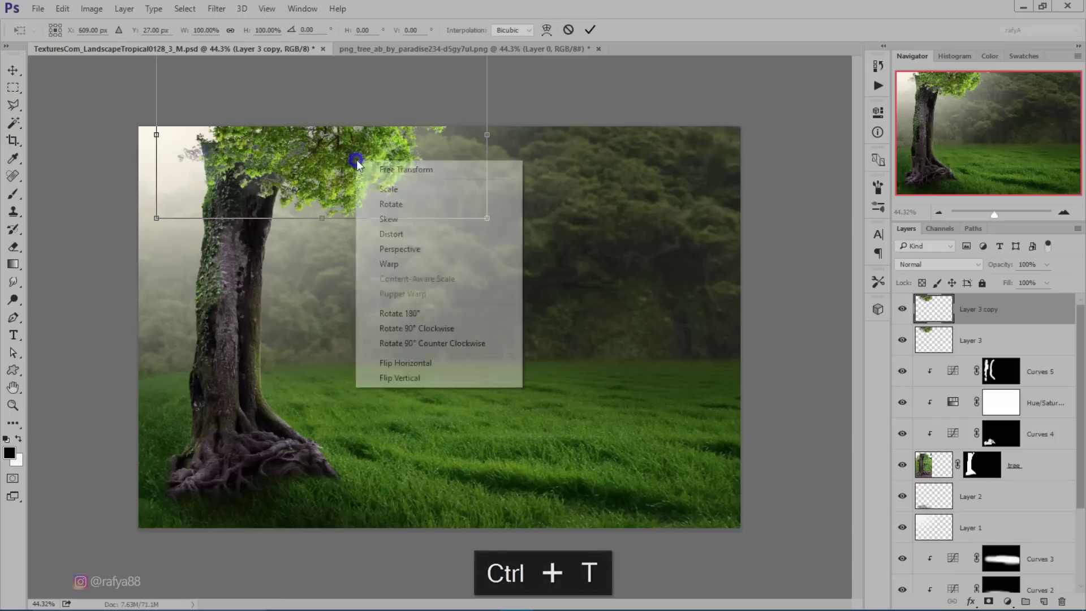
pyautogui.click(461, 362)
pyautogui.moveTo(383, 164)
pyautogui.mouseDown()
pyautogui.moveTo(237, 142)
pyautogui.moveTo(209, 152)
pyautogui.moveTo(274, 141)
pyautogui.mouseUp()
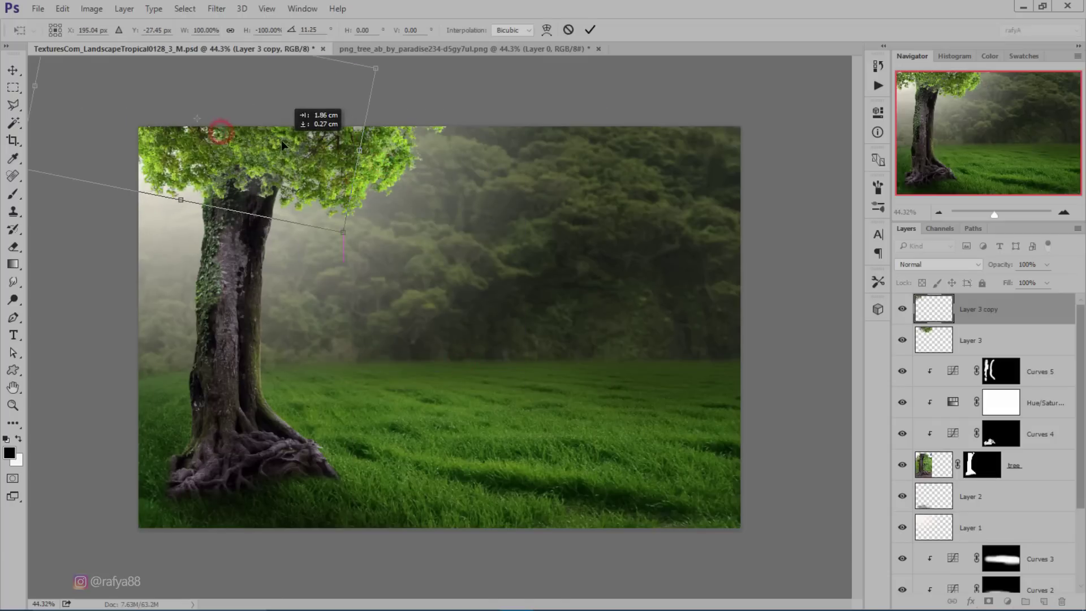
# Re-flip and nudge the canopy copy, commit, and place it beneath the tree layer.
pyautogui.rightClick(269, 146)
pyautogui.click(369, 349)
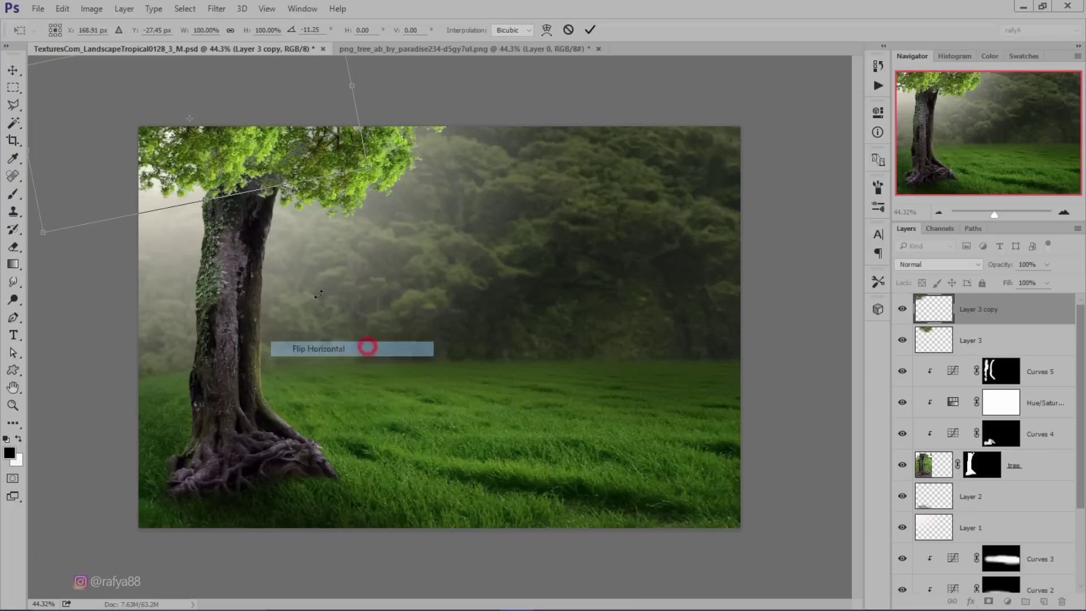
pyautogui.moveTo(278, 171); pyautogui.dragTo(272, 165)
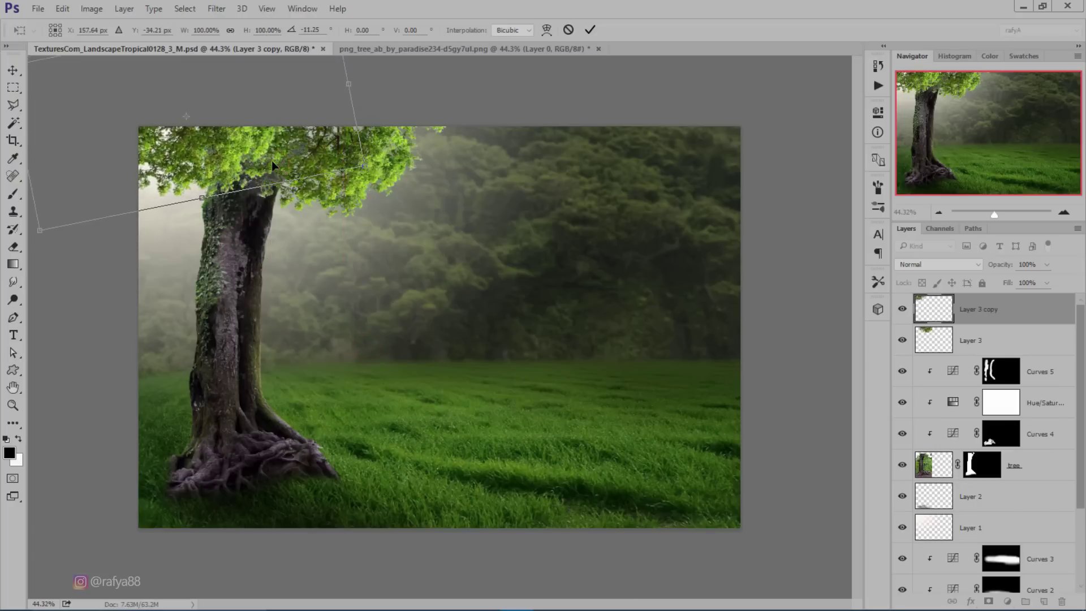
pyautogui.click(590, 29)
pyautogui.moveTo(987, 317); pyautogui.dragTo(1016, 473)
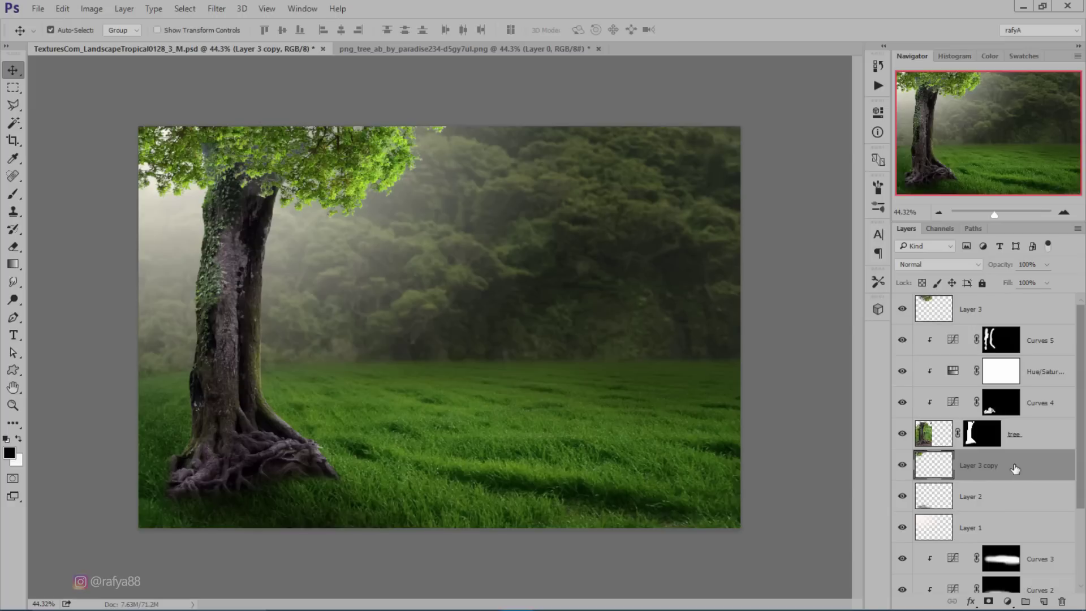
# Give Layer 3 copy Saturation -40, Lightness -21 and about 92% opacity.
pyautogui.hotkey('ctrl', 'u')
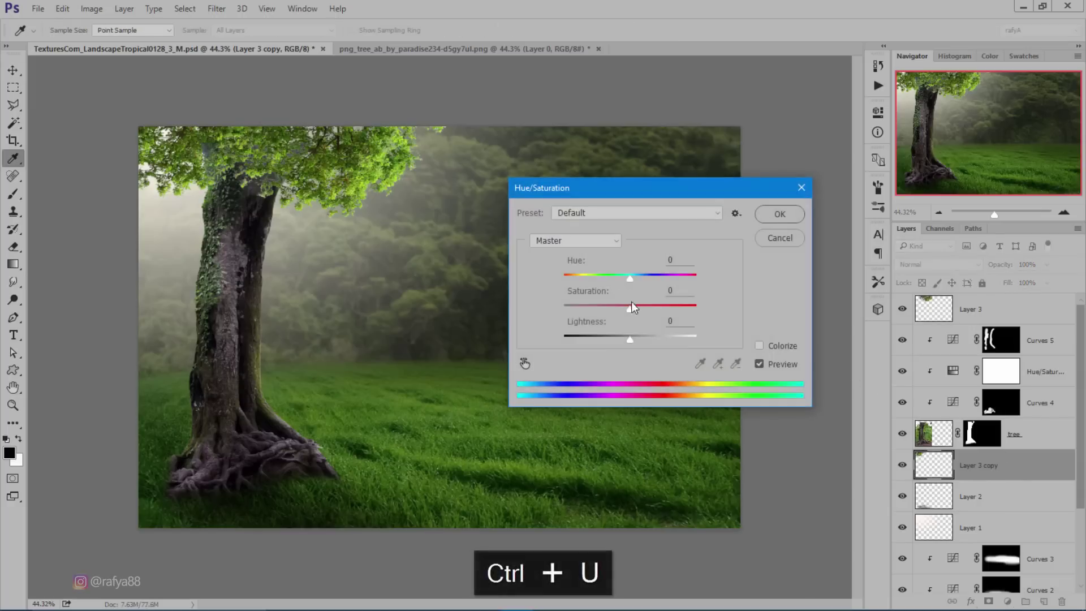
pyautogui.moveTo(628, 311)
pyautogui.mouseDown()
pyautogui.moveTo(603, 307)
pyautogui.moveTo(616, 337)
pyautogui.mouseUp()
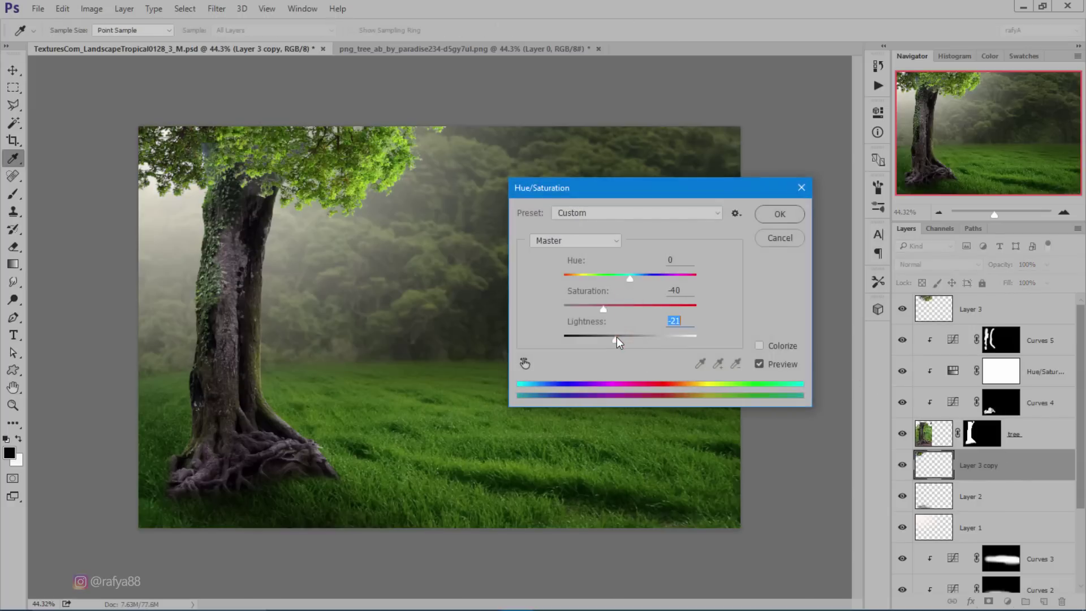
pyautogui.click(763, 213)
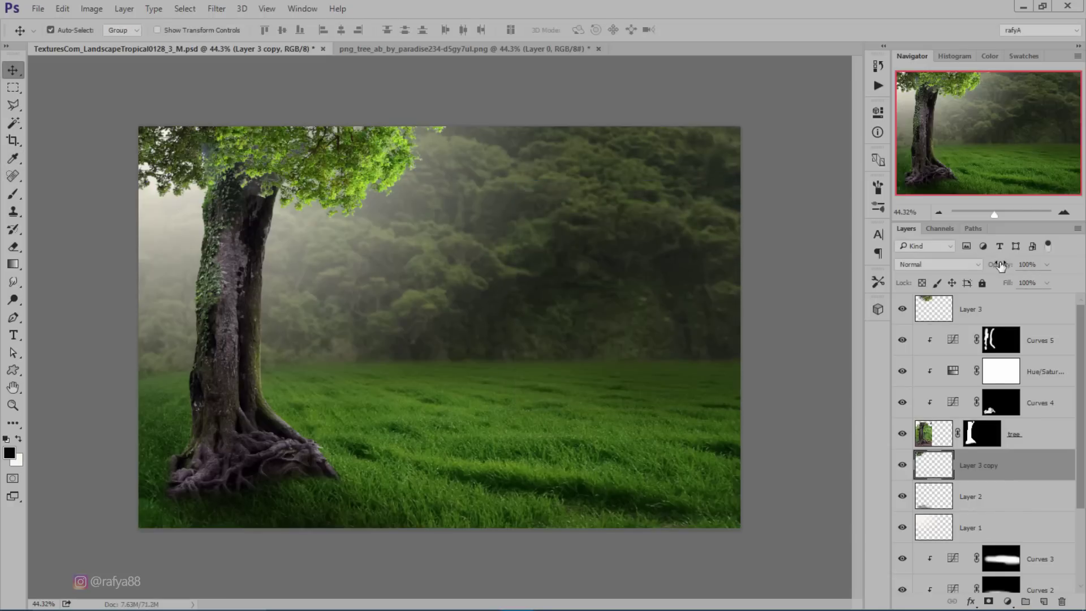
pyautogui.moveTo(1000, 266); pyautogui.dragTo(996, 266)
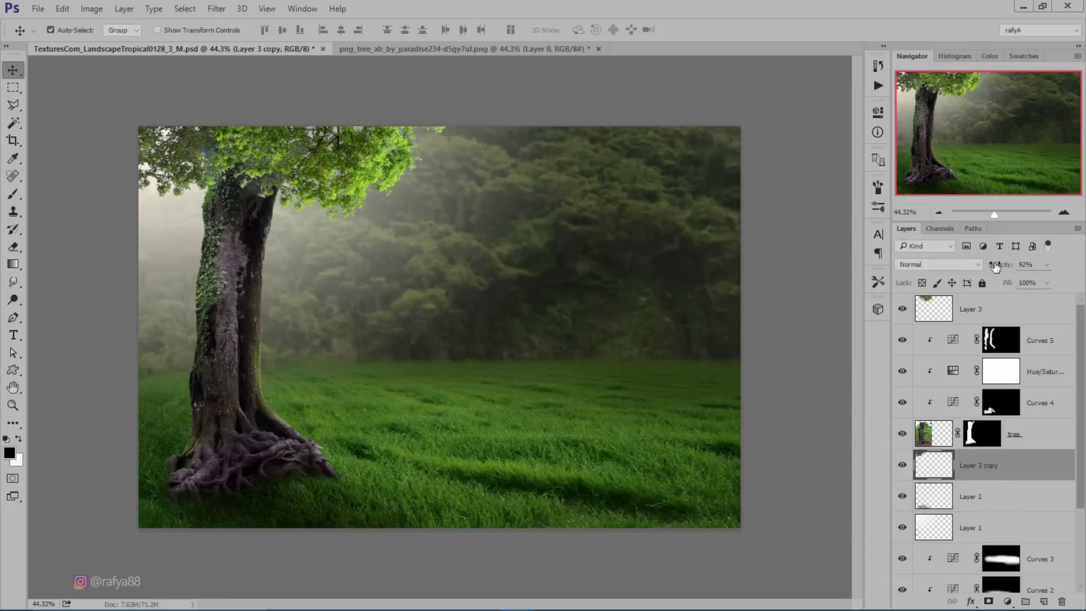
# Give the original Layer 3 canopy Saturation -36 and Lightness -23.
pyautogui.click(994, 312)
pyautogui.hotkey('ctrl', 'u')
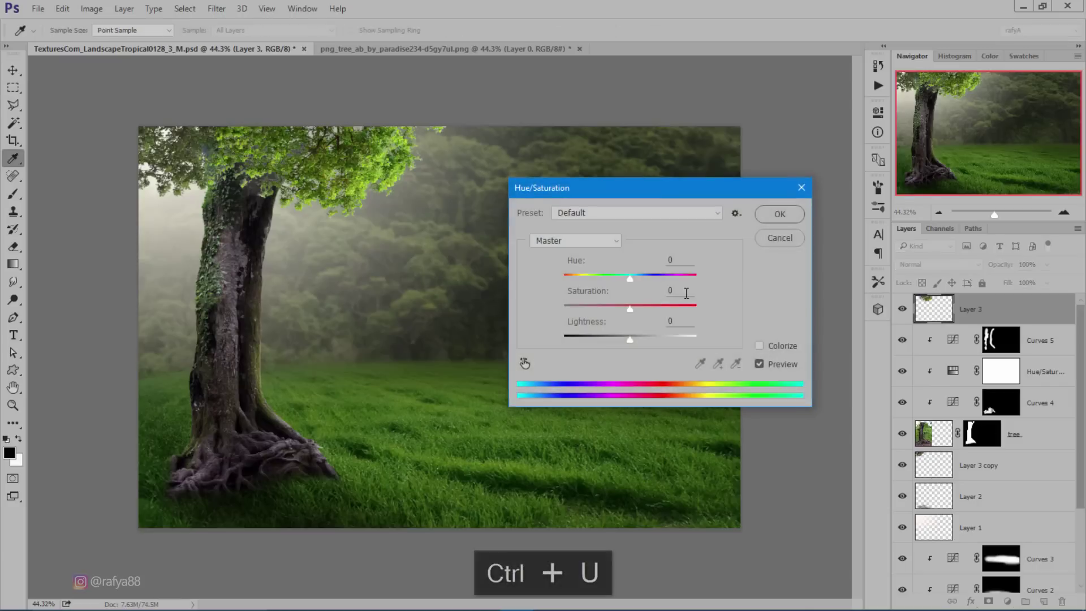
pyautogui.moveTo(616, 308)
pyautogui.mouseDown()
pyautogui.moveTo(606, 308)
pyautogui.moveTo(616, 338)
pyautogui.mouseUp()
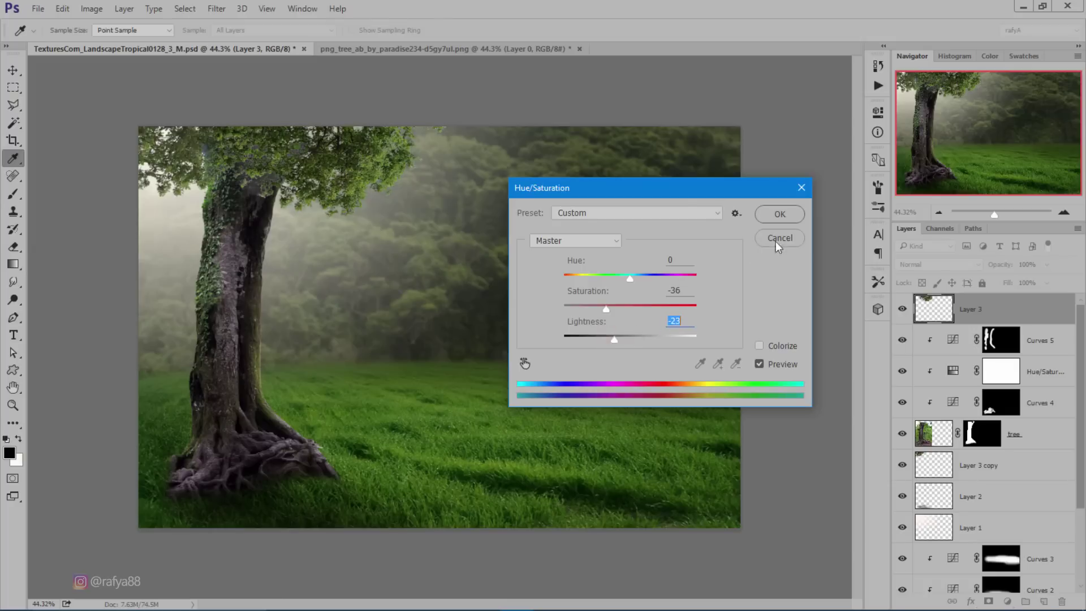
pyautogui.click(772, 214)
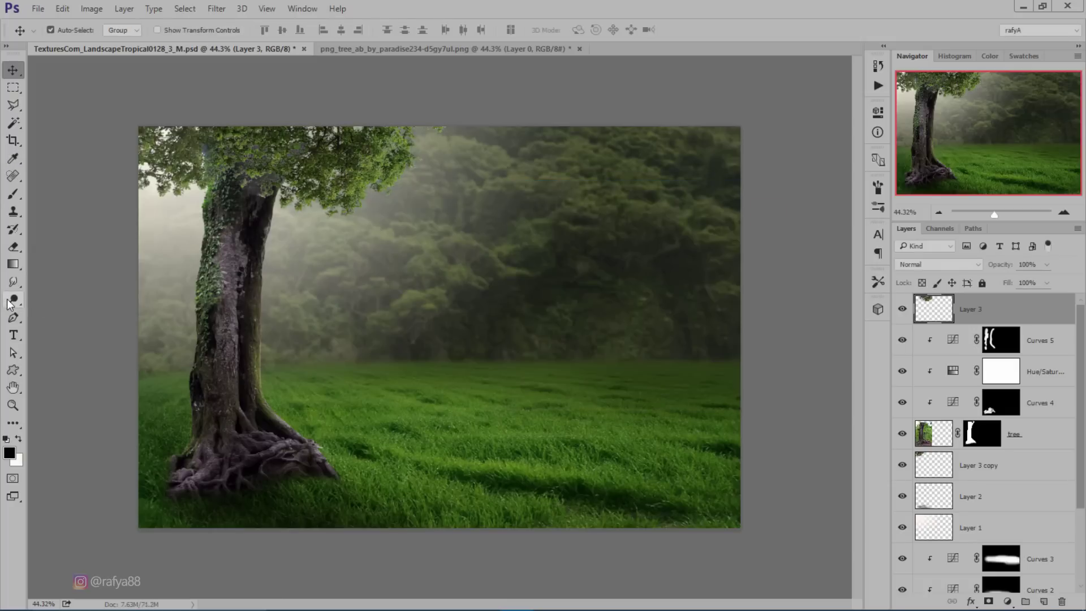
# Darken the canopy's right edge with a slightly weaker Burn brush.
pyautogui.click(11, 300)
pyautogui.moveTo(215, 34); pyautogui.dragTo(213, 34)
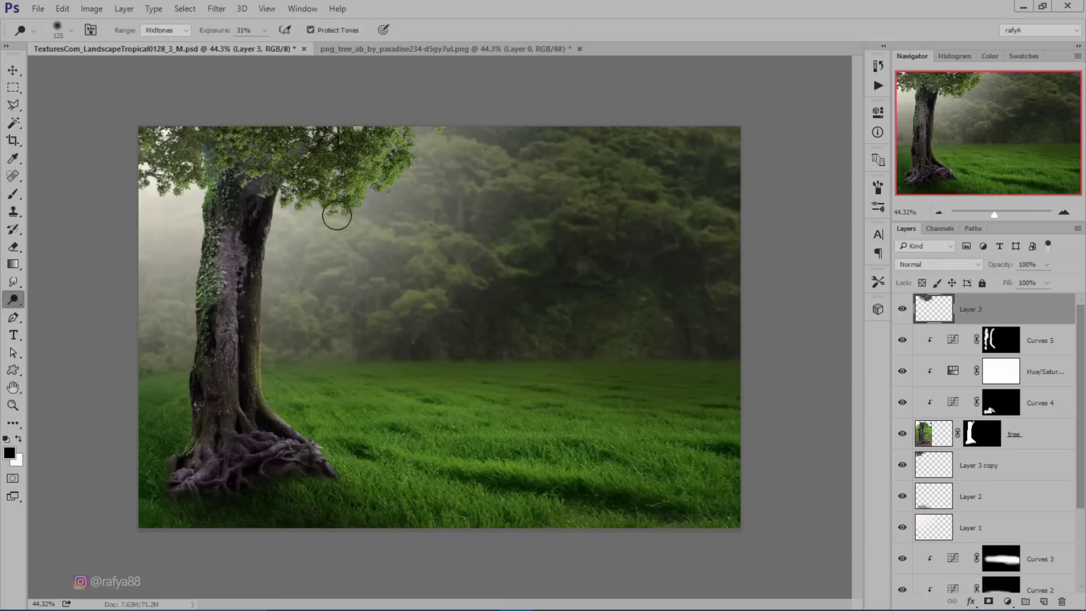
pyautogui.moveTo(315, 215)
pyautogui.mouseDown()
pyautogui.moveTo(417, 160)
pyautogui.moveTo(325, 213)
pyautogui.mouseUp()
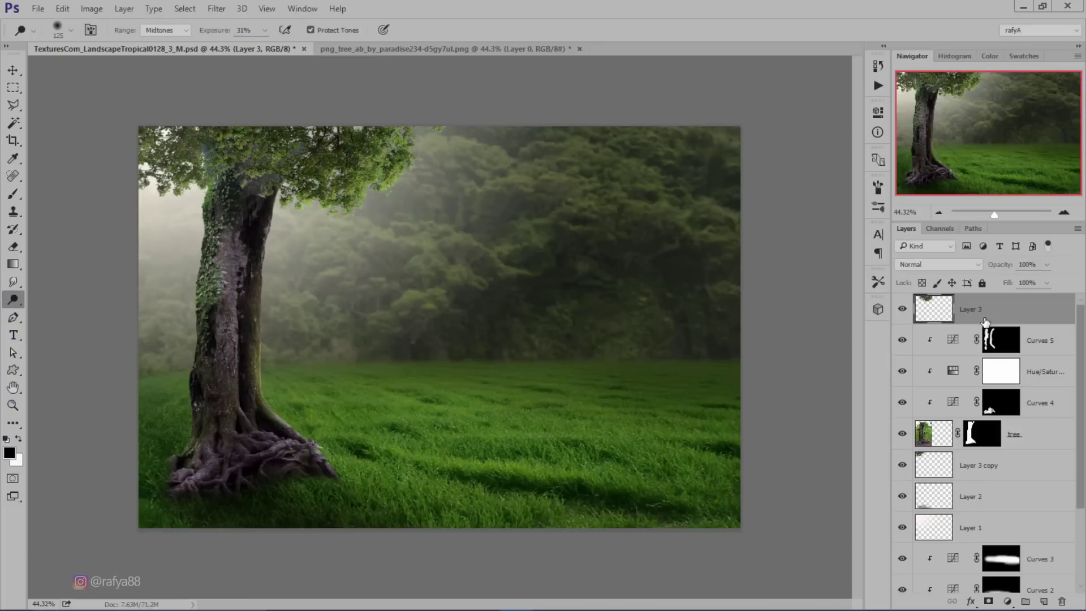
# Duplicate the canopy layer and move the copy up and left.
pyautogui.hotkey('ctrl', 'j')
pyautogui.hotkey('ctrl', 't')
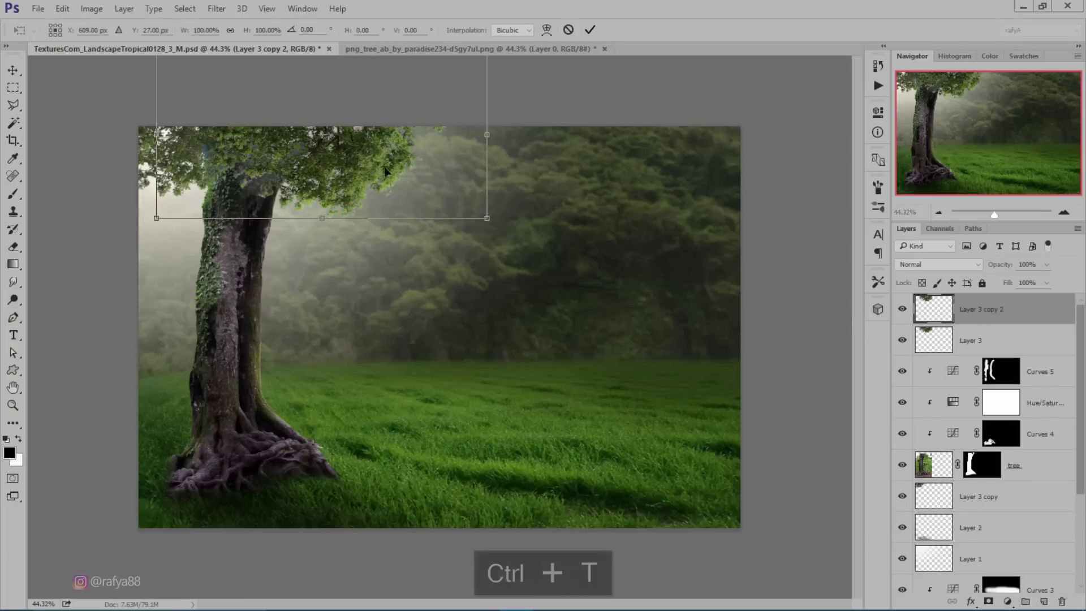
pyautogui.moveTo(389, 172)
pyautogui.mouseDown()
pyautogui.moveTo(369, 141)
pyautogui.moveTo(375, 127)
pyautogui.moveTo(391, 142)
pyautogui.mouseUp()
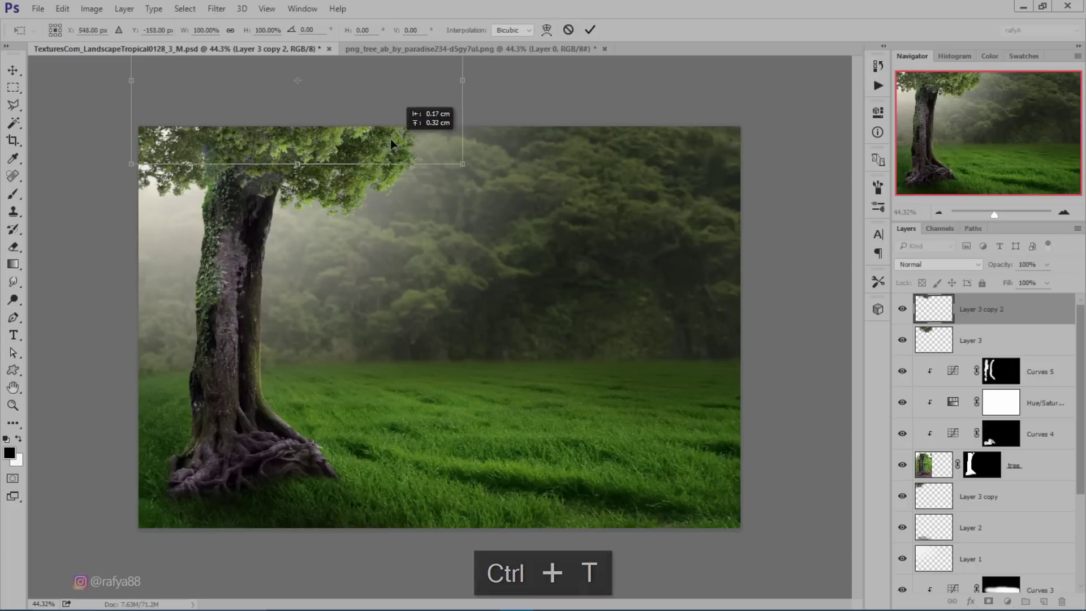
pyautogui.click(590, 29)
# Darken the new canopy copy with Hue/Saturation Lightness -20.
pyautogui.hotkey('ctrl', 'u')
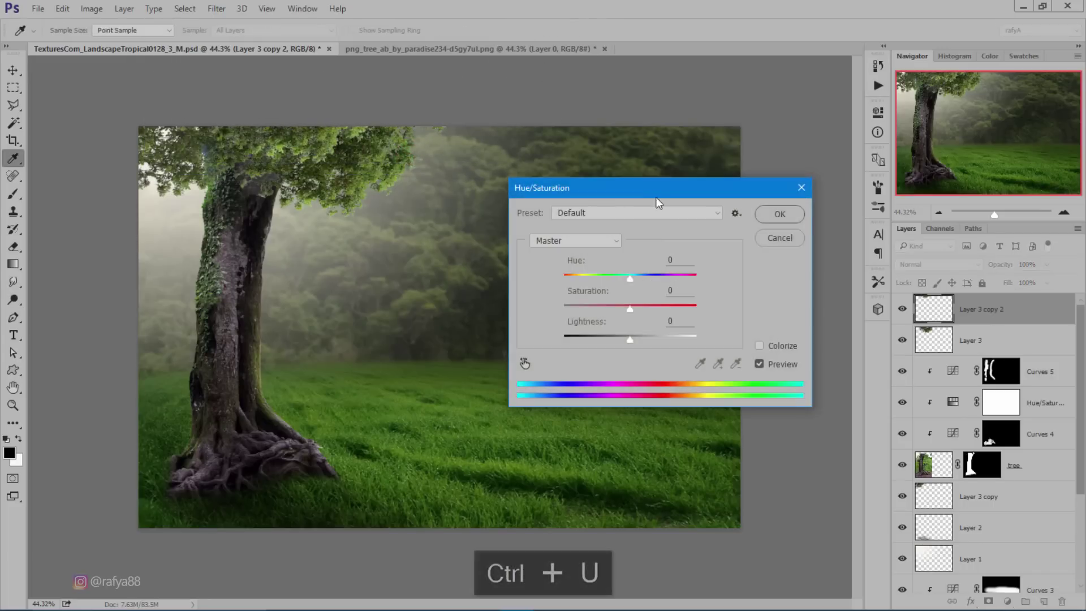
pyautogui.moveTo(663, 191); pyautogui.dragTo(654, 186)
pyautogui.moveTo(614, 324); pyautogui.dragTo(602, 330)
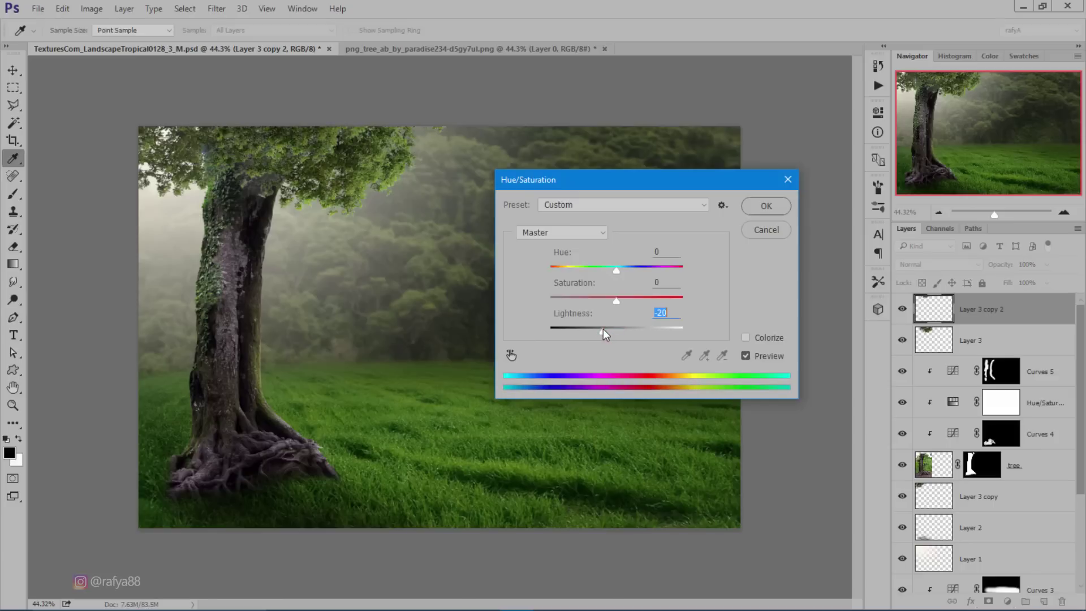
pyautogui.click(757, 206)
# Duplicate the darkened copy, move it right and skew it to extend the foliage along the top.
pyautogui.hotkey('ctrl', 'j')
pyautogui.press('o')
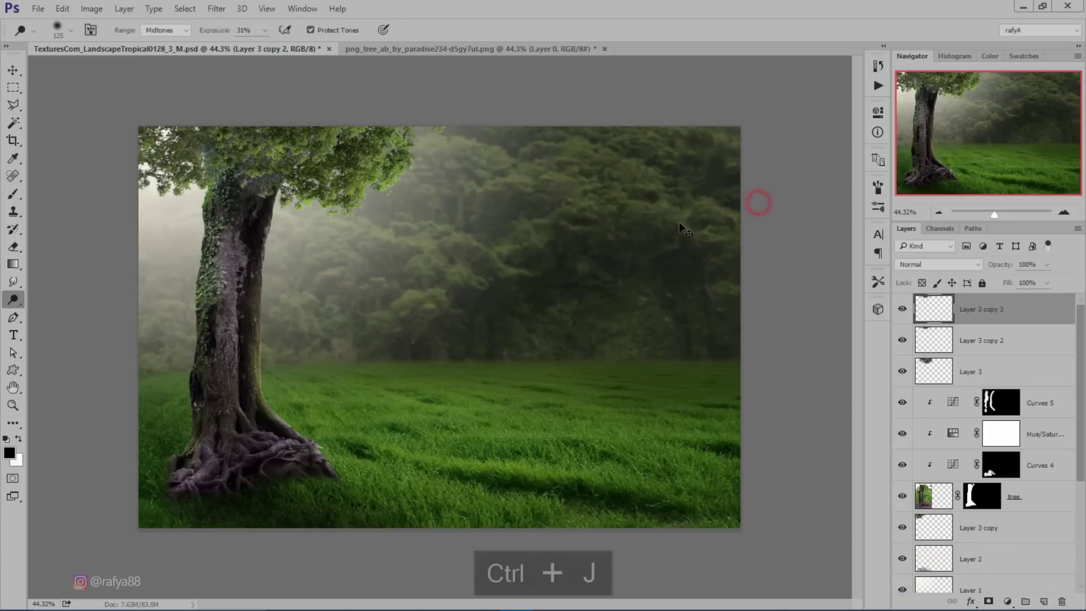
pyautogui.hotkey('ctrl', 't')
pyautogui.moveTo(374, 124); pyautogui.dragTo(522, 112)
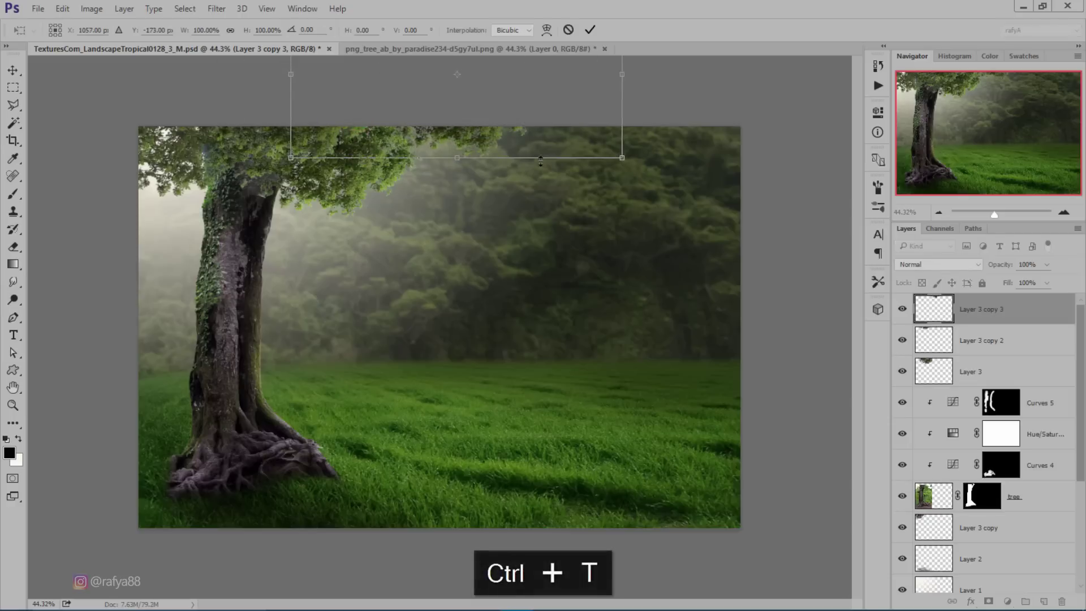
pyautogui.moveTo(540, 161); pyautogui.dragTo(525, 121)
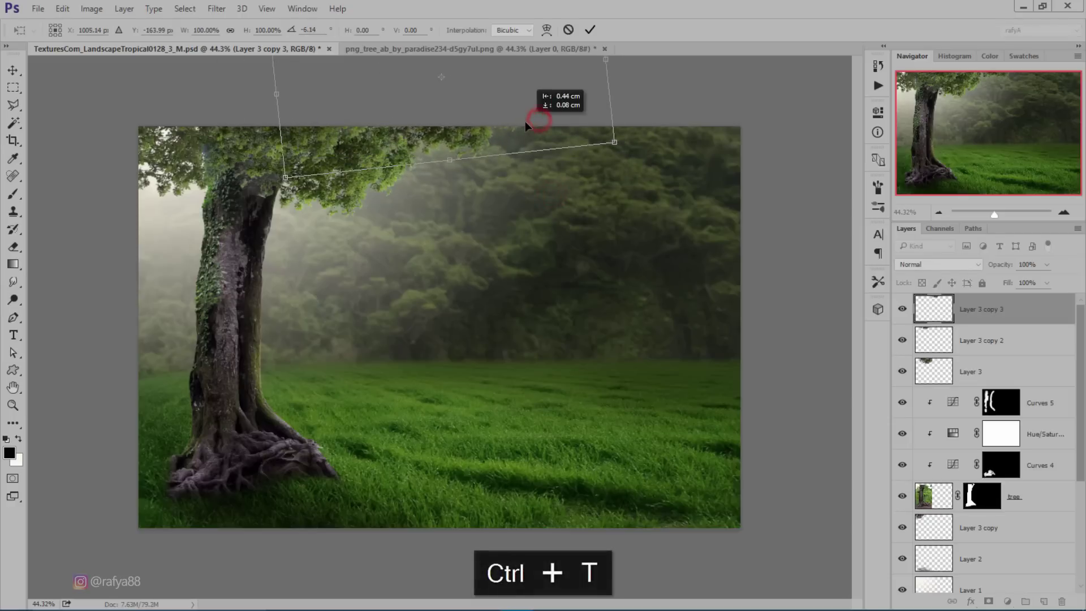
pyautogui.click(590, 30)
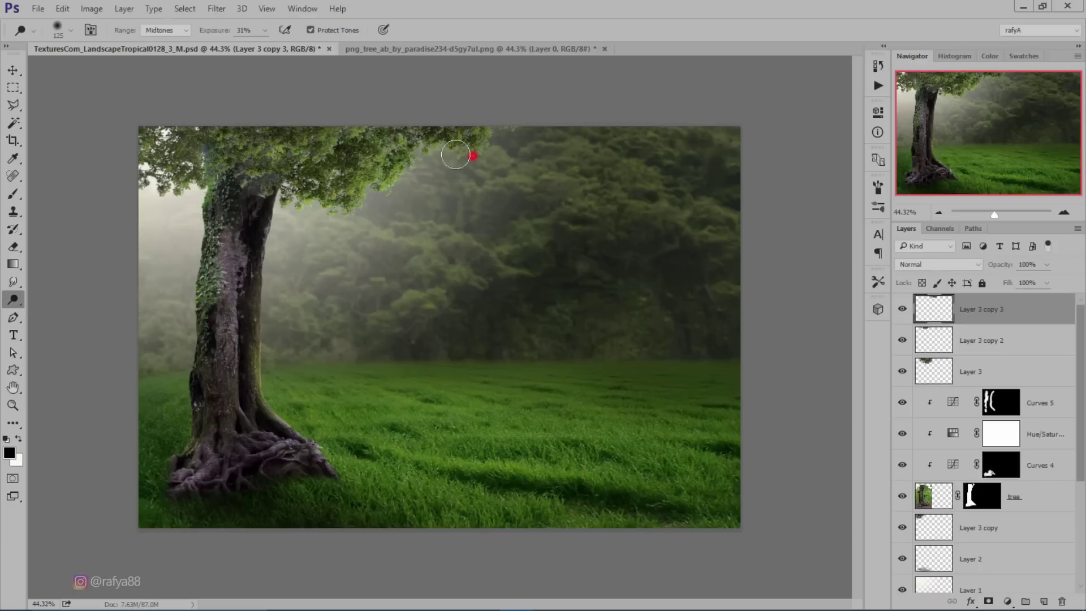
# Darken the tree's upper trunk and foliage with the Burn tool at 34% exposure.
pyautogui.scroll(-5, 360, 230)
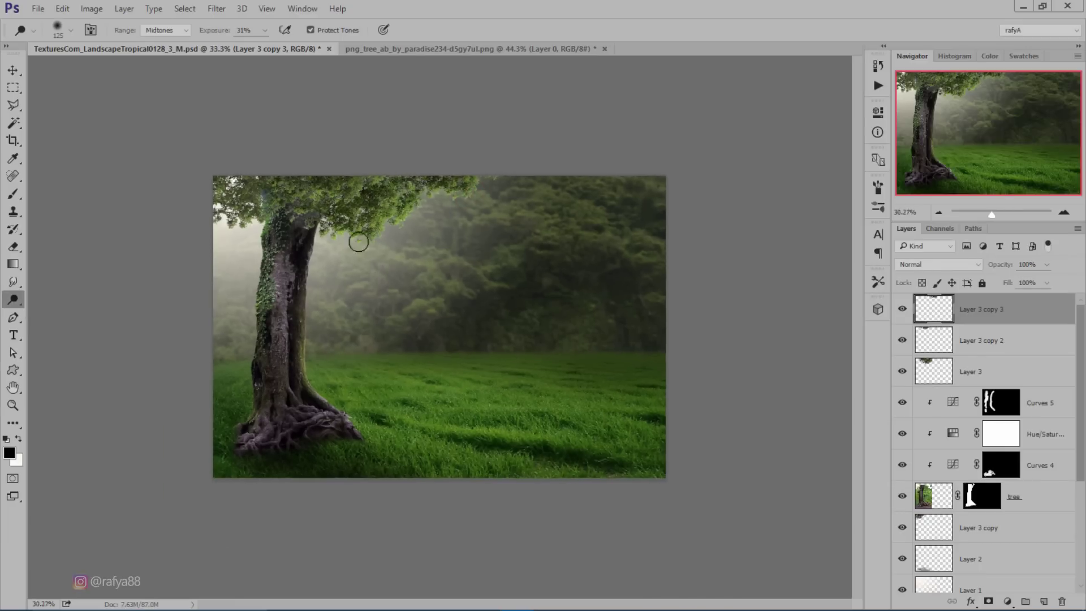
pyautogui.scroll(4, 383, 165)
pyautogui.scroll(1, 319, 190)
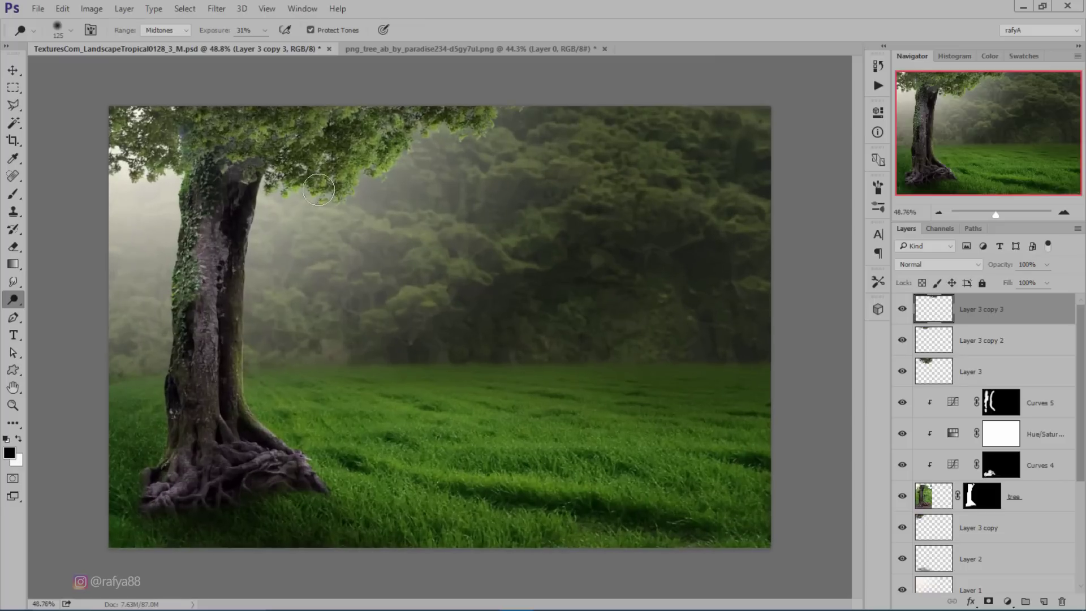
pyautogui.click(930, 495)
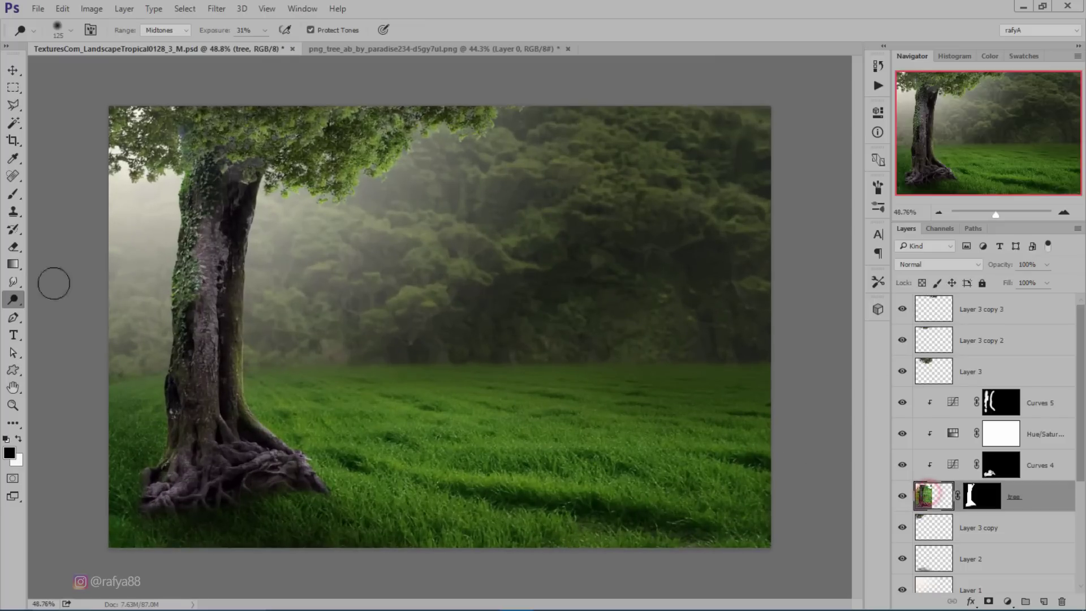
pyautogui.rightClick(20, 304)
pyautogui.click(56, 313)
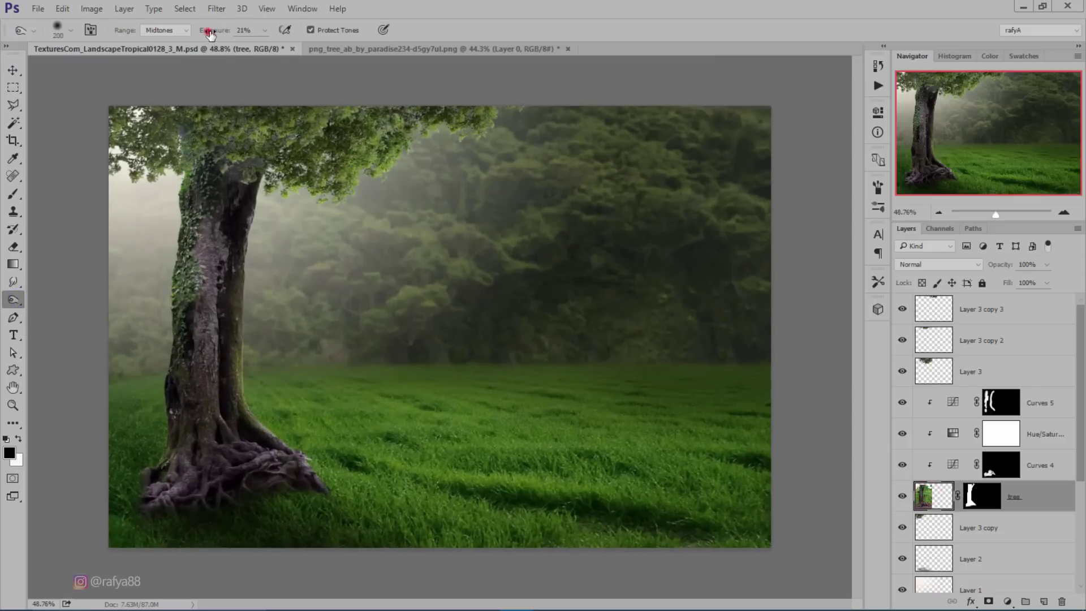
pyautogui.moveTo(209, 34); pyautogui.dragTo(323, 28)
pyautogui.moveTo(269, 113)
pyautogui.mouseDown()
pyautogui.moveTo(230, 151)
pyautogui.moveTo(259, 136)
pyautogui.moveTo(278, 164)
pyautogui.moveTo(222, 164)
pyautogui.mouseUp()
pyautogui.moveTo(204, 127); pyautogui.dragTo(202, 203)
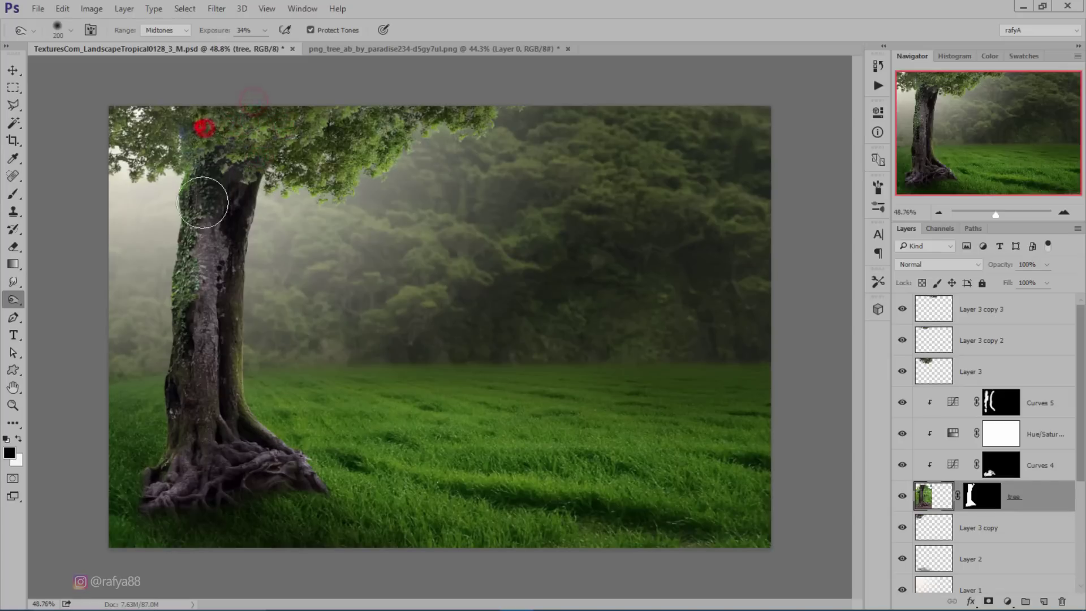
pyautogui.moveTo(237, 121); pyautogui.dragTo(243, 170)
pyautogui.moveTo(300, 100); pyautogui.dragTo(300, 245)
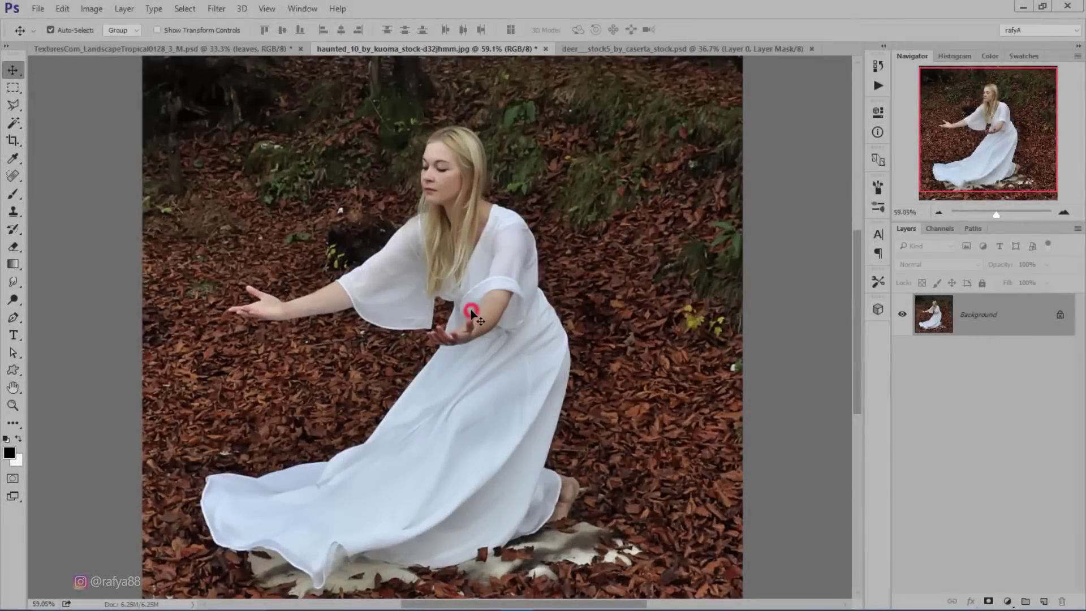
# Paint a Quick Selection over the kneeling woman and her white dress.
pyautogui.click(13, 318)
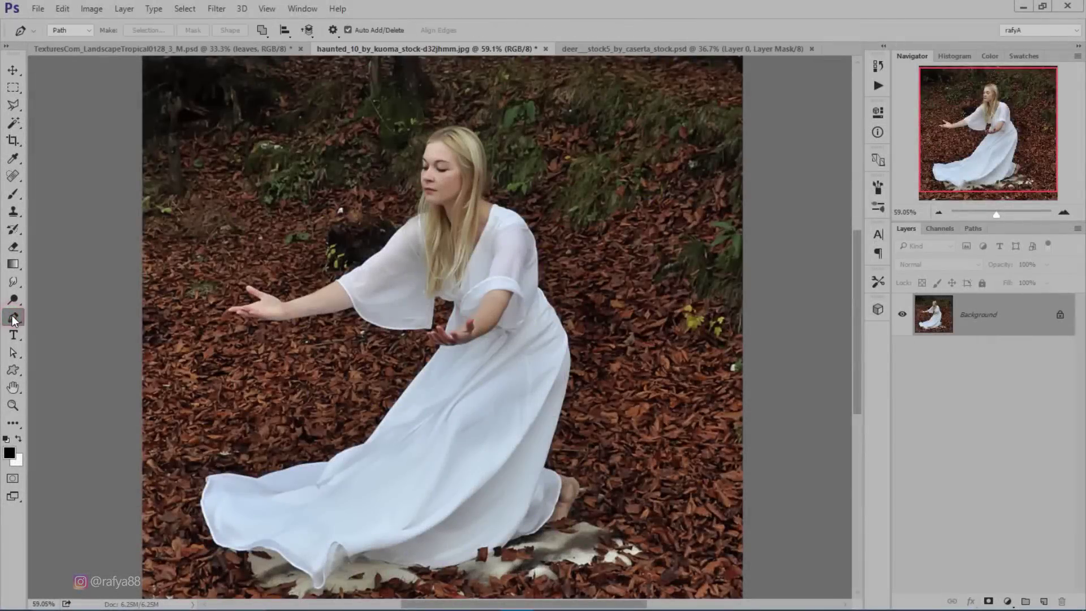
pyautogui.click(15, 123)
pyautogui.click(58, 123)
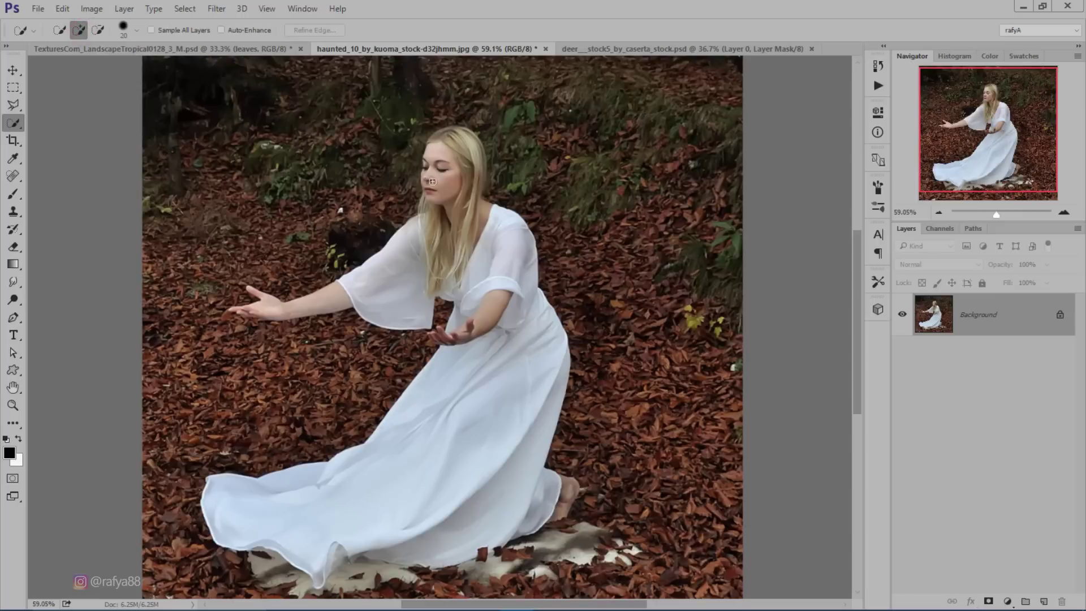
pyautogui.scroll(3, 463, 137)
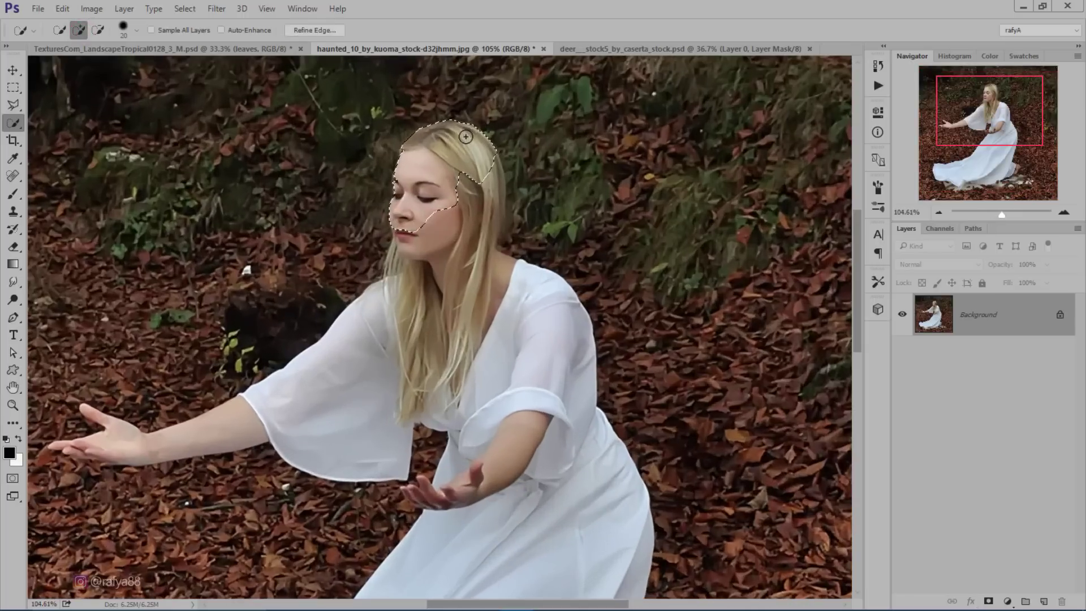
pyautogui.moveTo(412, 154); pyautogui.dragTo(538, 311)
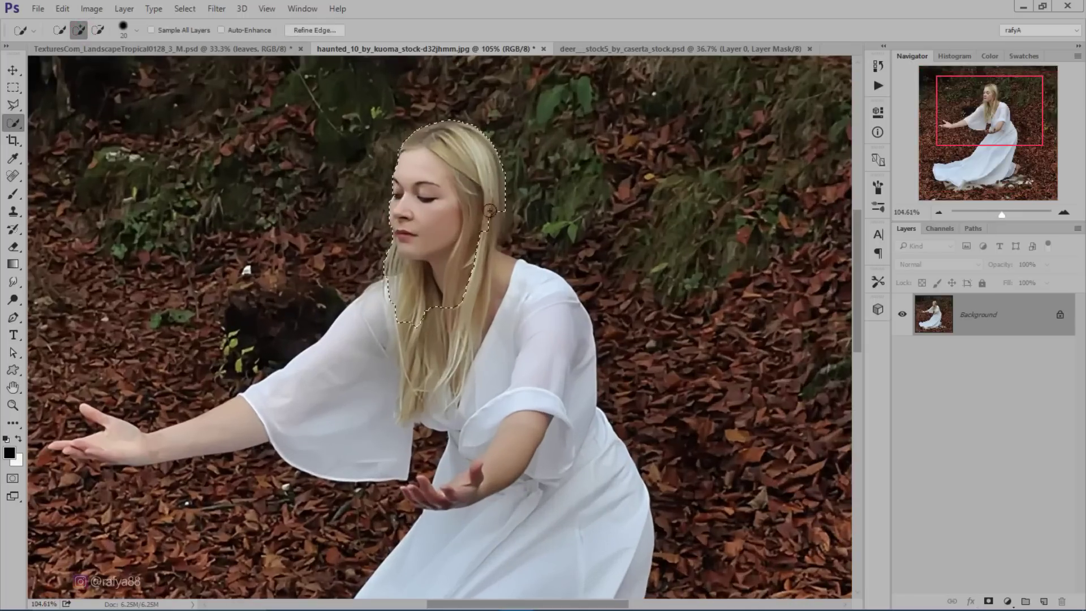
pyautogui.scroll(-2, 537, 311)
pyautogui.moveTo(565, 371); pyautogui.dragTo(478, 516)
pyautogui.scroll(3, 508, 236)
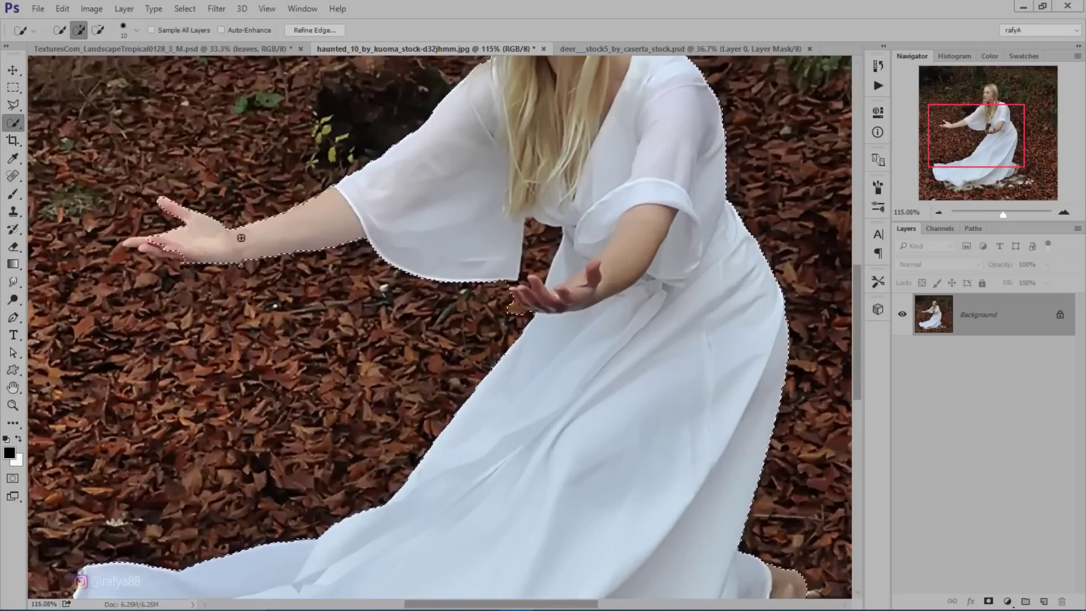
# Remove the leaf gap between sleeve and hand, then add a layer mask around the woman.
pyautogui.press('[')
pyautogui.keyDown('alt'); pyautogui.click(536, 258); pyautogui.keyUp('alt')
pyautogui.scroll(3, 513, 281)
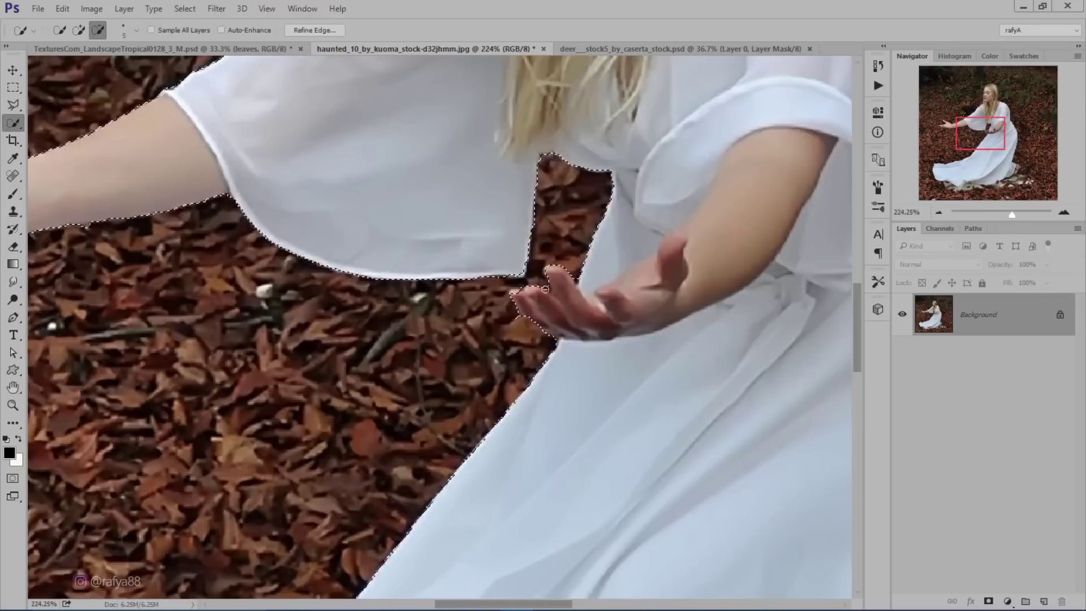
pyautogui.press('[')
pyautogui.scroll(-1, 339, 169)
pyautogui.scroll(-1, 453, 141)
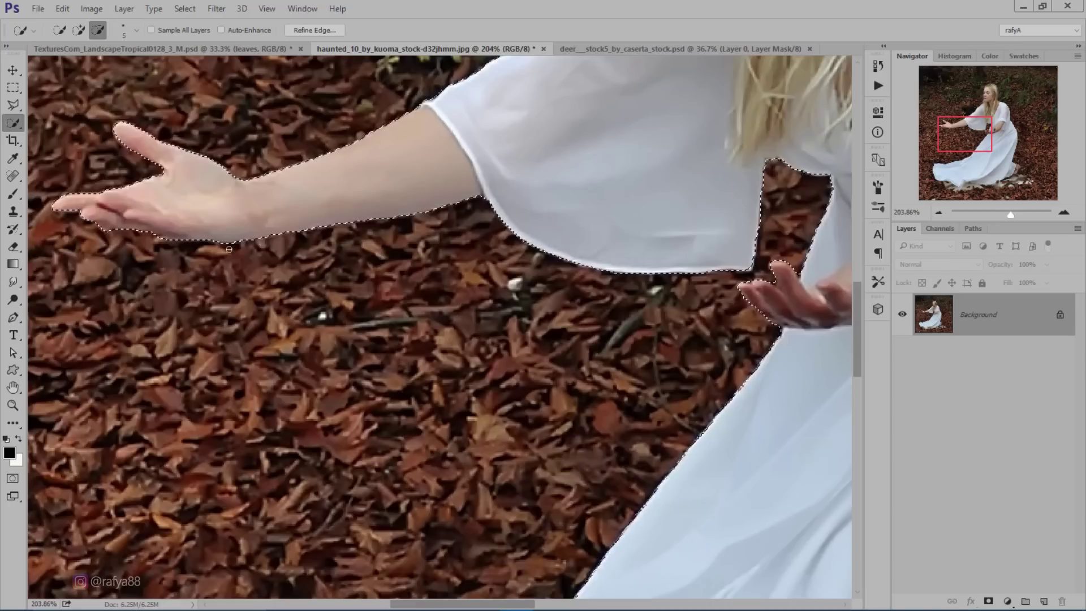
pyautogui.scroll(-2, 509, 136)
pyautogui.scroll(-1, 535, 131)
pyautogui.hotkey('ctrl', '0')
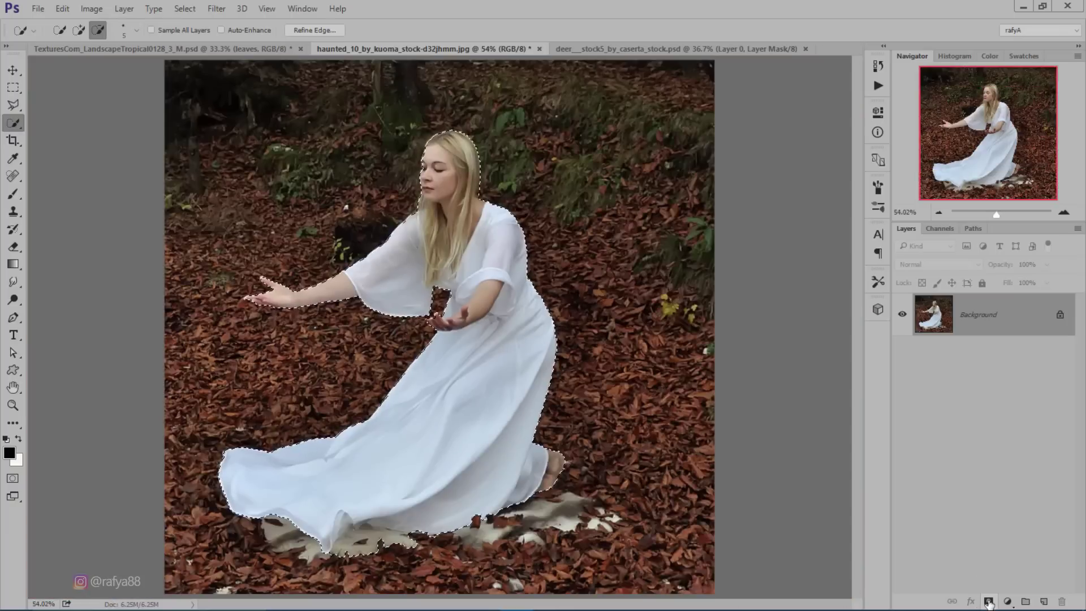
pyautogui.click(987, 601)
pyautogui.scroll(1, 477, 315)
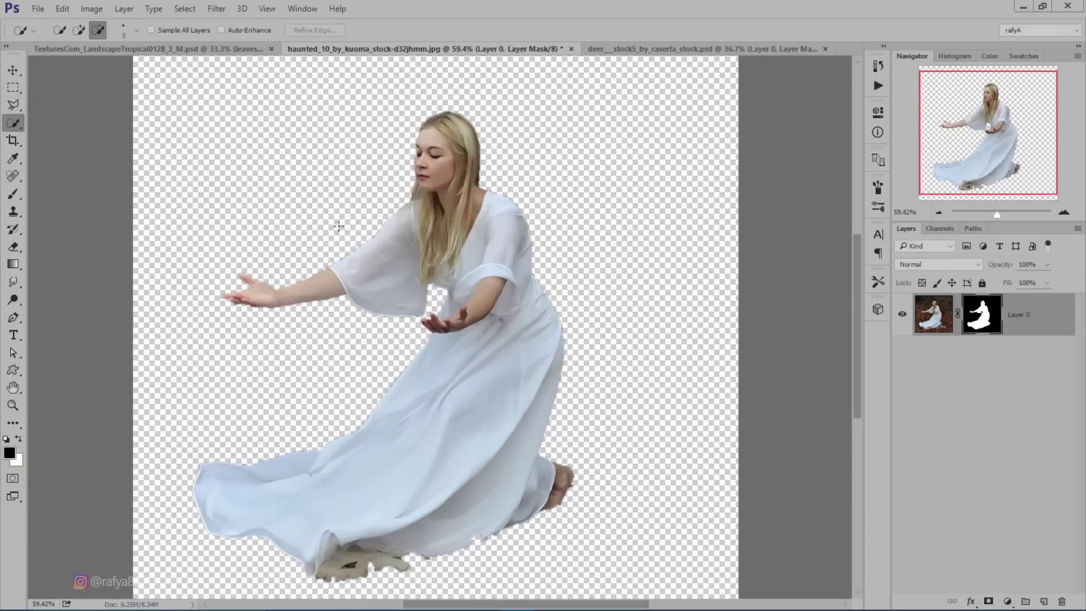
# Bring the cut-out woman into the landscape and flip her horizontally to face right.
pyautogui.click(12, 70)
pyautogui.moveTo(388, 128)
pyautogui.mouseDown()
pyautogui.moveTo(244, 57)
pyautogui.moveTo(441, 323)
pyautogui.mouseUp()
pyautogui.scroll(3, 442, 322)
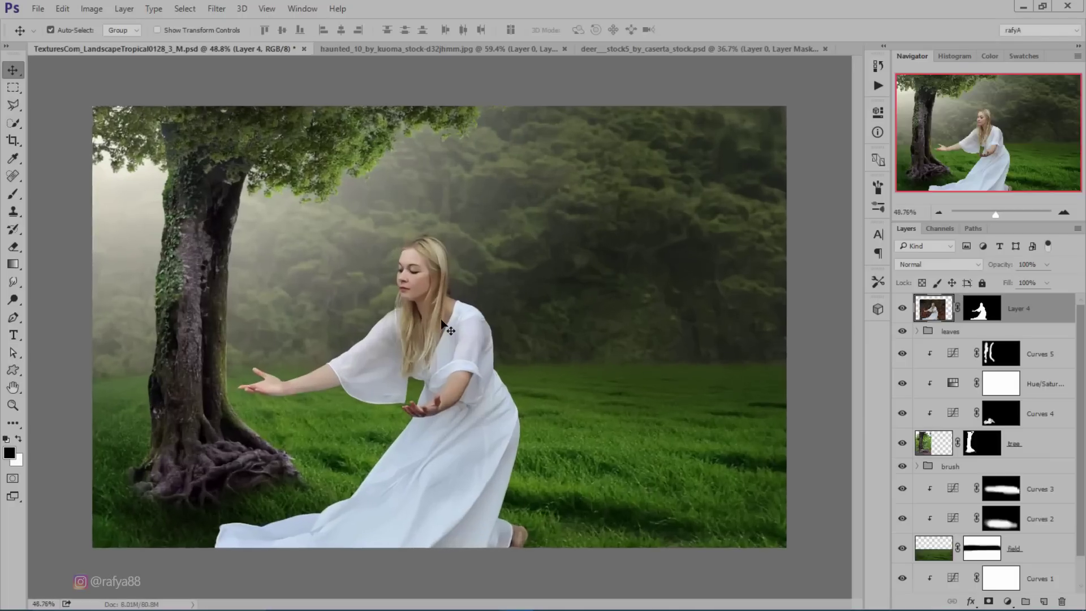
pyautogui.scroll(3, 441, 323)
pyautogui.hotkey('ctrl', 't')
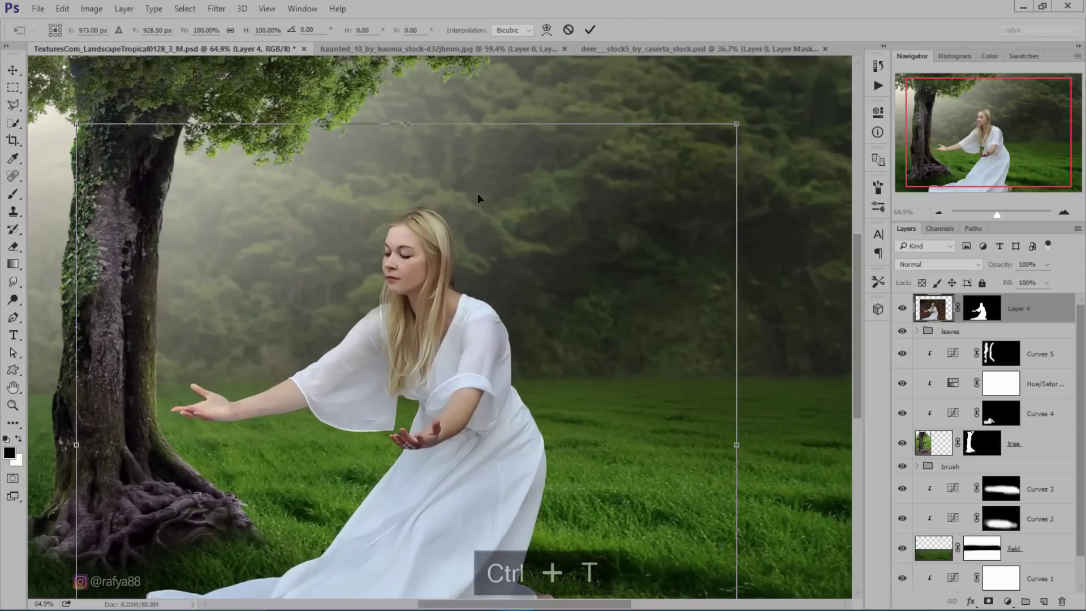
pyautogui.rightClick(477, 194)
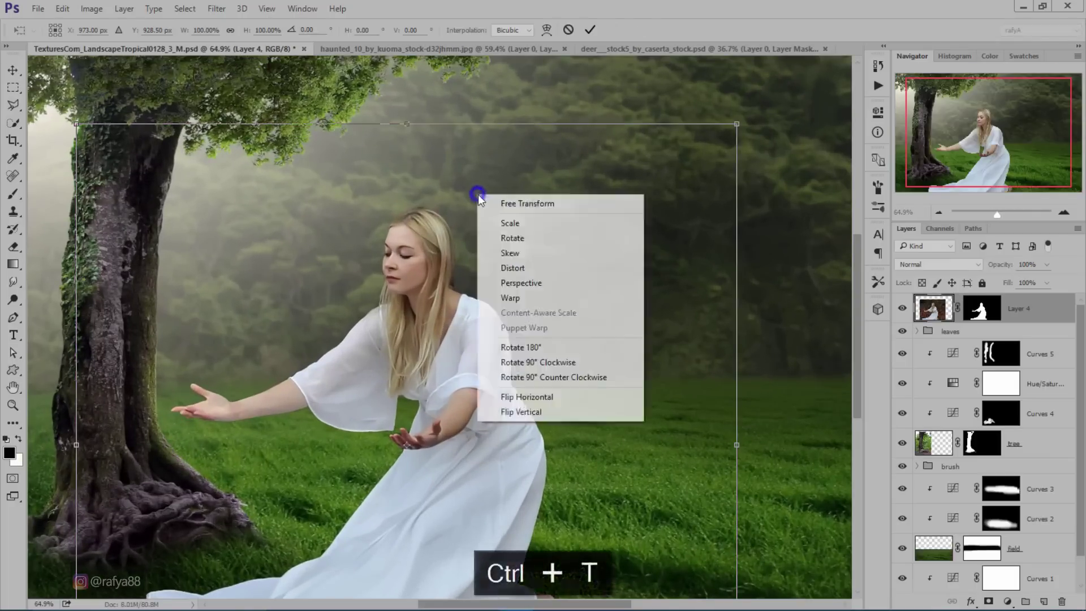
pyautogui.click(548, 398)
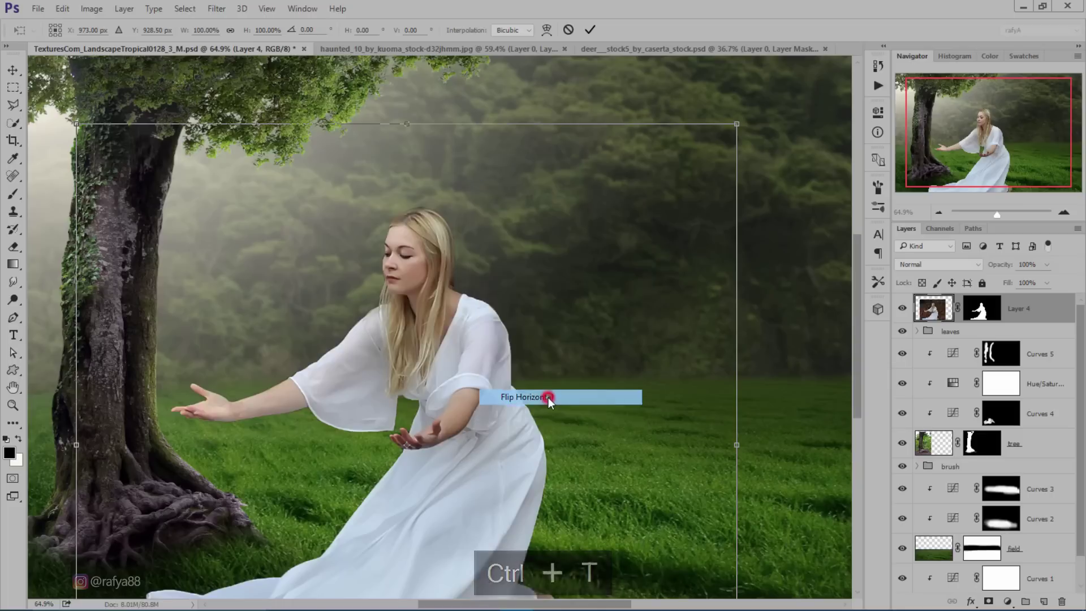
# Scale the woman to about 42% and place her on the grass beside the tree.
pyautogui.scroll(-3, 612, 250)
pyautogui.moveTo(622, 200); pyautogui.dragTo(531, 299)
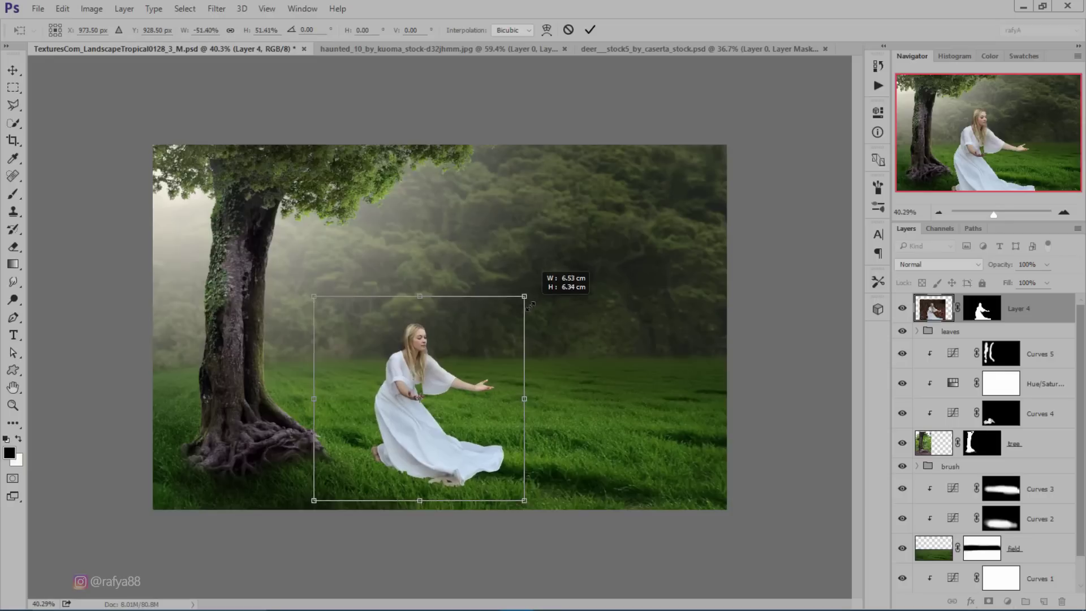
pyautogui.moveTo(531, 300); pyautogui.dragTo(525, 307)
pyautogui.scroll(2, 451, 384)
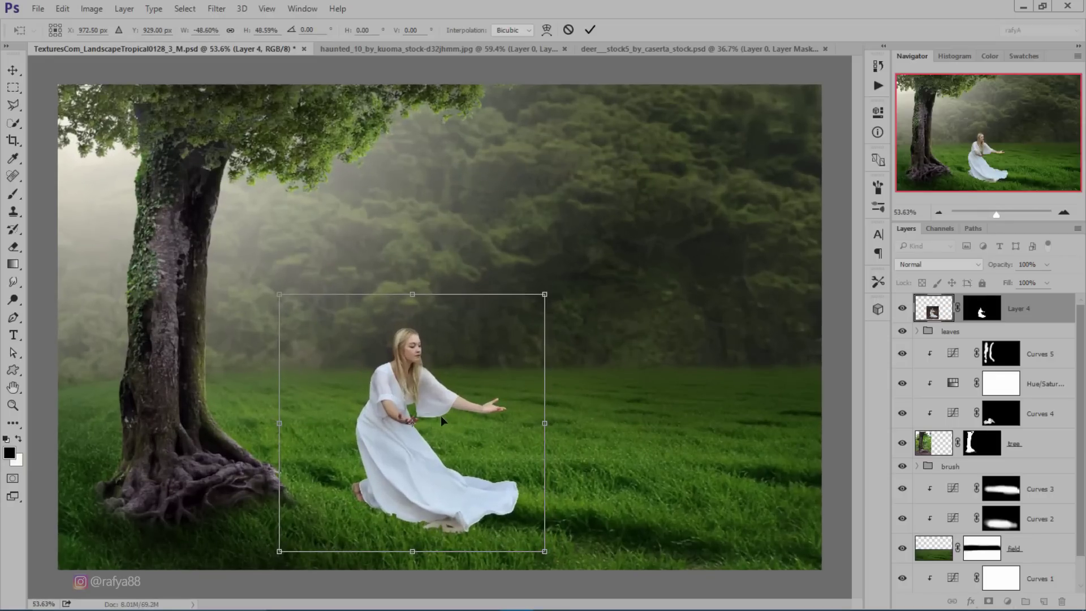
pyautogui.moveTo(441, 420); pyautogui.dragTo(403, 403)
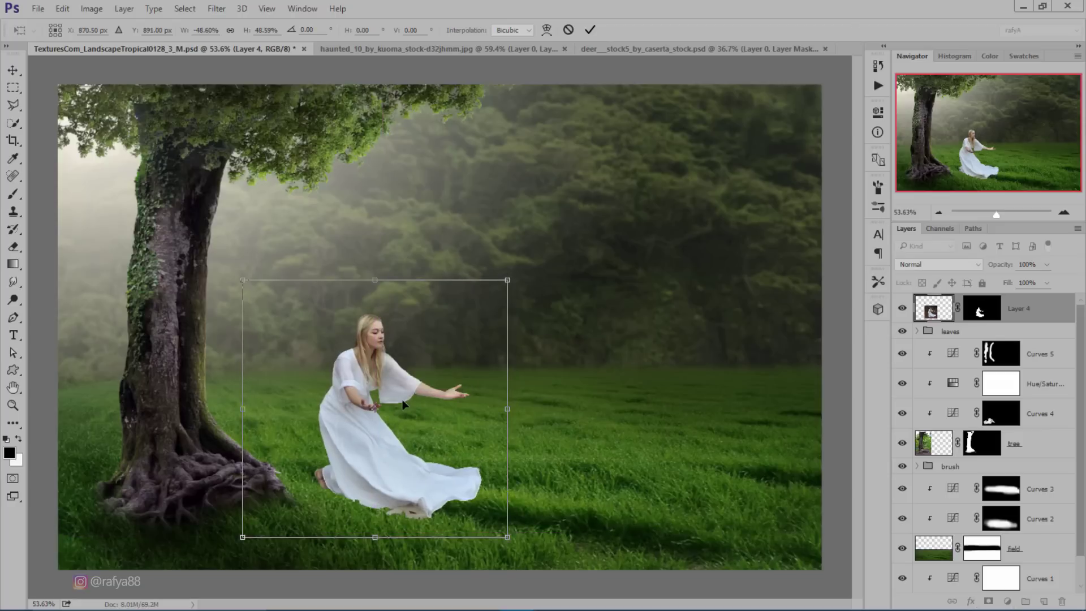
pyautogui.scroll(-2, 402, 399)
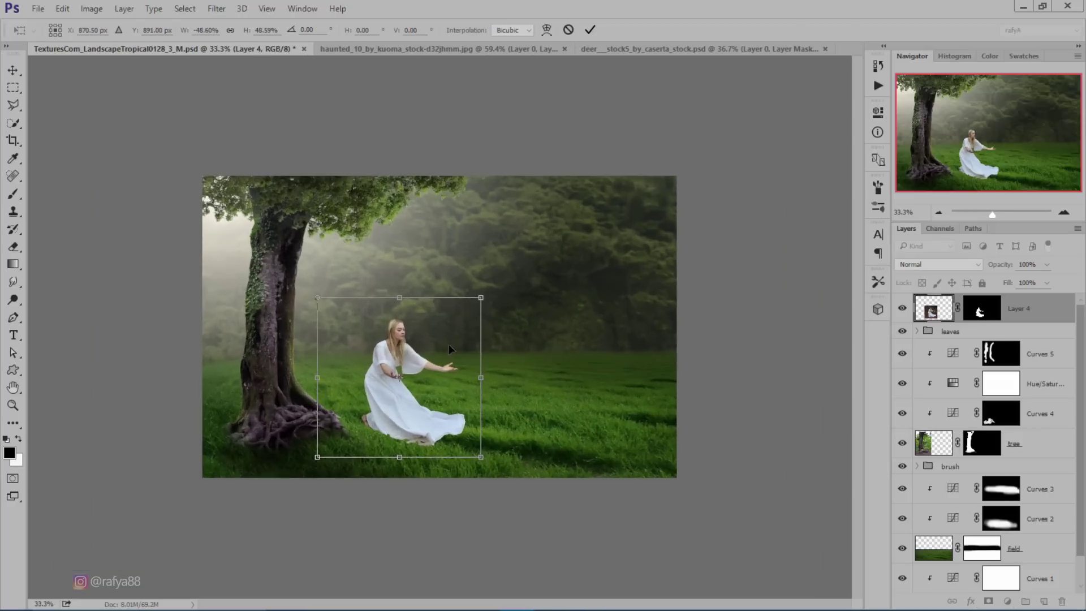
pyautogui.moveTo(481, 298); pyautogui.dragTo(468, 305)
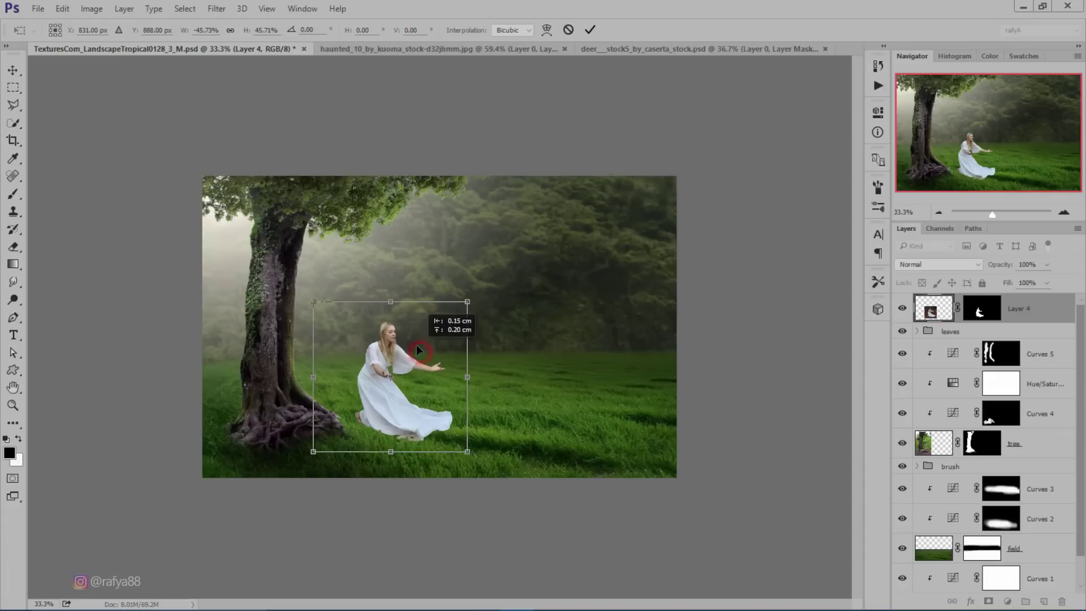
pyautogui.moveTo(421, 349); pyautogui.dragTo(416, 345)
pyautogui.moveTo(467, 301); pyautogui.dragTo(456, 312)
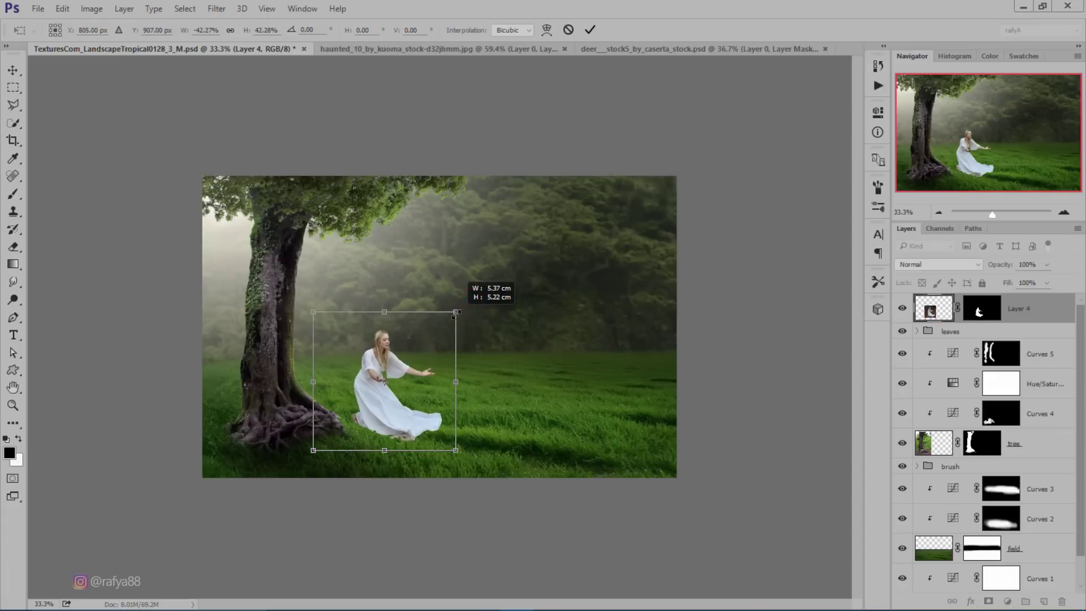
pyautogui.scroll(2, 445, 325)
pyautogui.scroll(1, 438, 350)
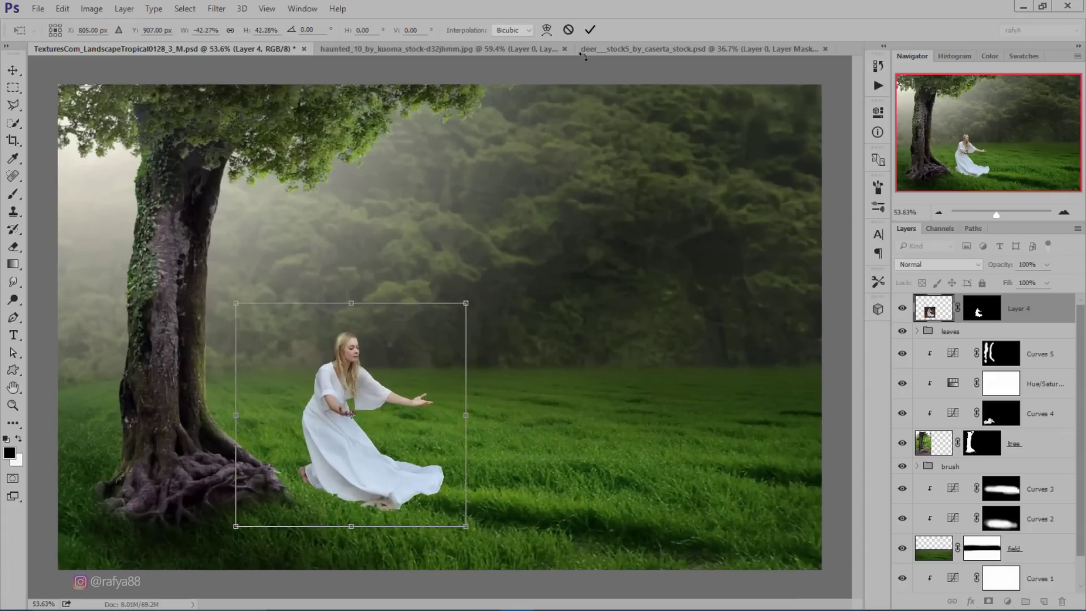
pyautogui.click(589, 29)
pyautogui.scroll(4, 271, 386)
pyautogui.scroll(4, 274, 386)
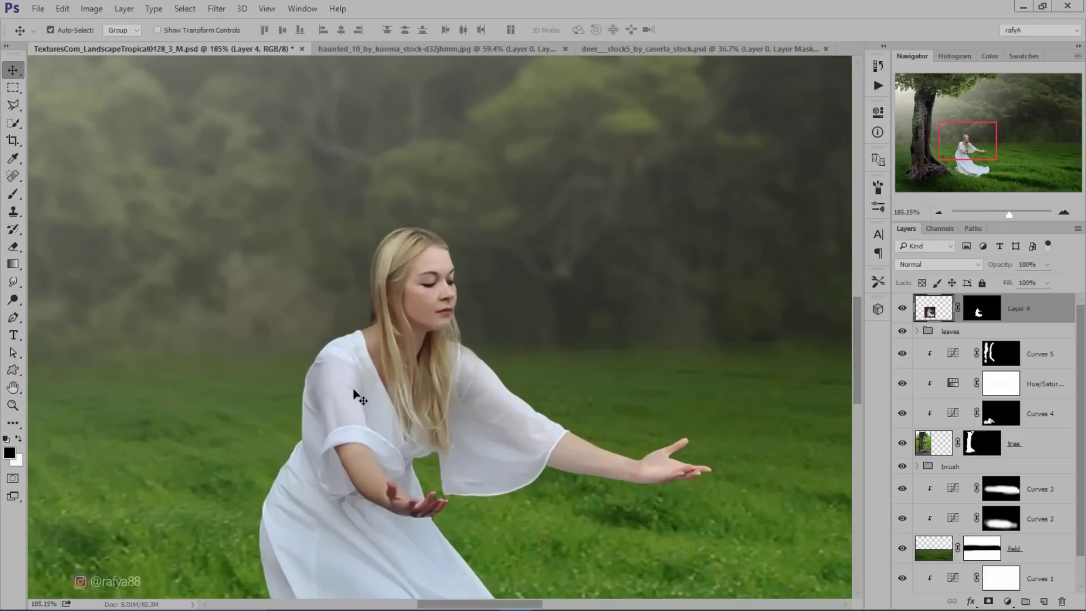
# Ready a black brush at 46% opacity on the woman's layer mask.
pyautogui.scroll(-3, 356, 396)
pyautogui.scroll(-2, 373, 339)
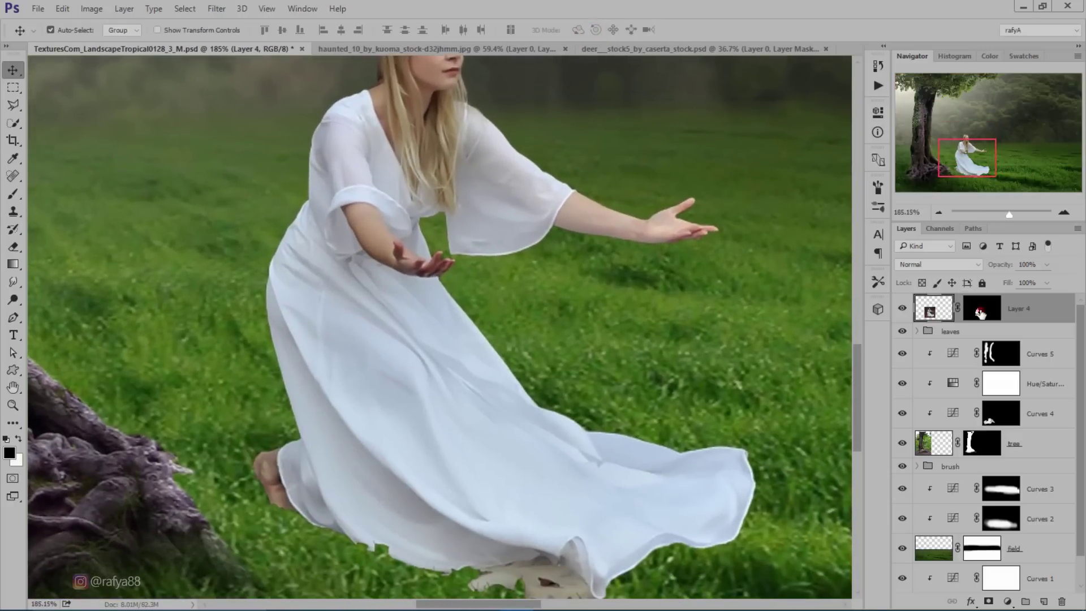
pyautogui.click(980, 313)
pyautogui.click(13, 194)
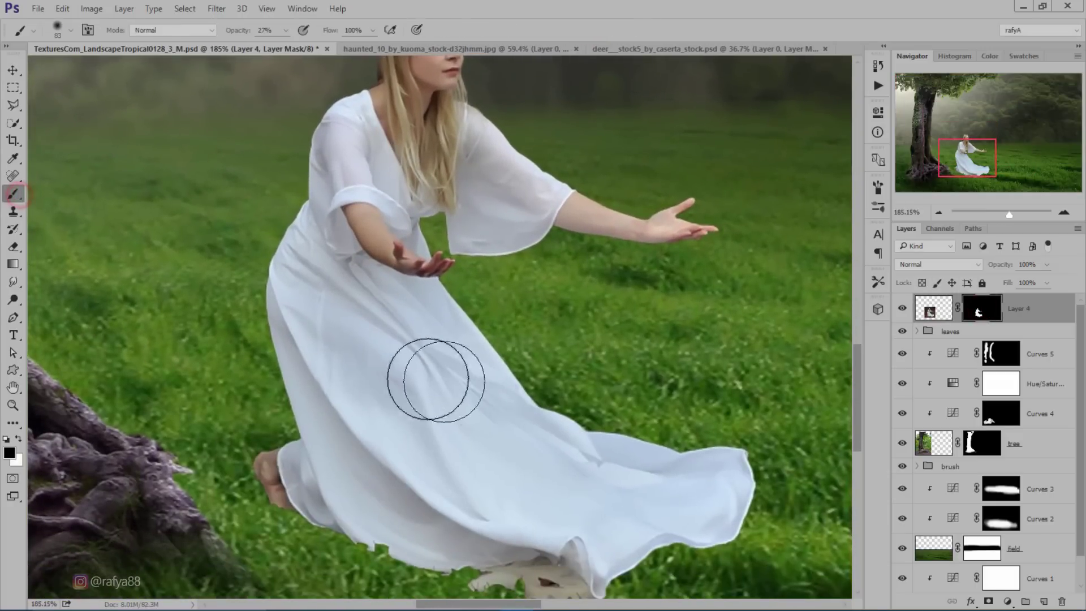
pyautogui.click(17, 438)
pyautogui.moveTo(478, 378); pyautogui.dragTo(424, 297)
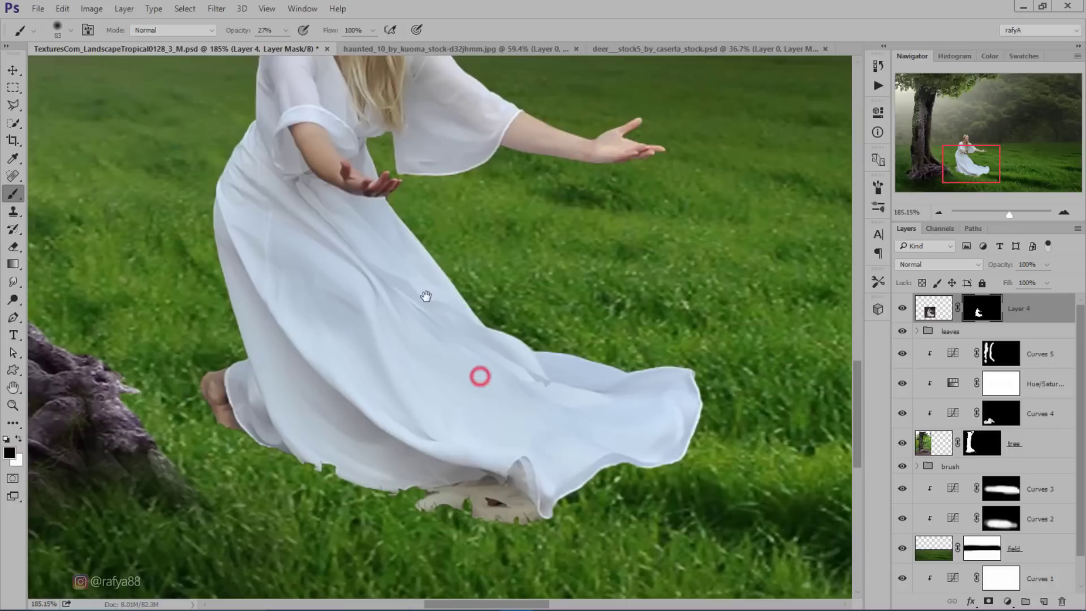
pyautogui.write('46')
pyautogui.press('Return')
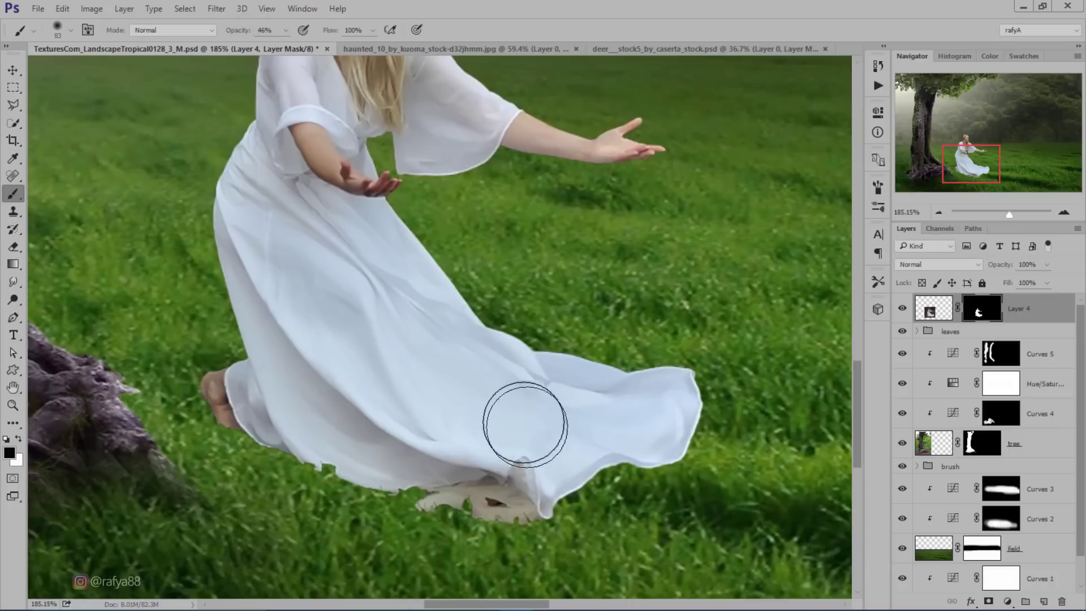
# Mask out the feet and shoes and fade the dress hem into the grass.
pyautogui.moveTo(582, 520); pyautogui.dragTo(373, 498)
pyautogui.press('[')
pyautogui.moveTo(464, 496)
pyautogui.mouseDown()
pyautogui.moveTo(301, 482)
pyautogui.moveTo(232, 447)
pyautogui.mouseUp()
pyautogui.moveTo(327, 468)
pyautogui.mouseDown()
pyautogui.moveTo(219, 434)
pyautogui.moveTo(174, 389)
pyautogui.mouseUp()
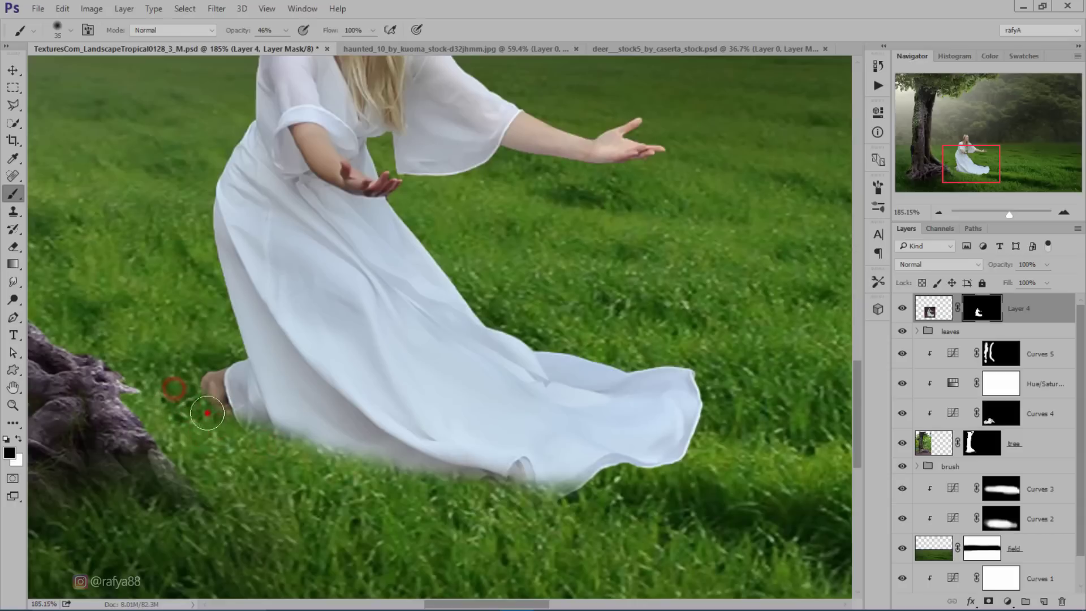
pyautogui.click(215, 438)
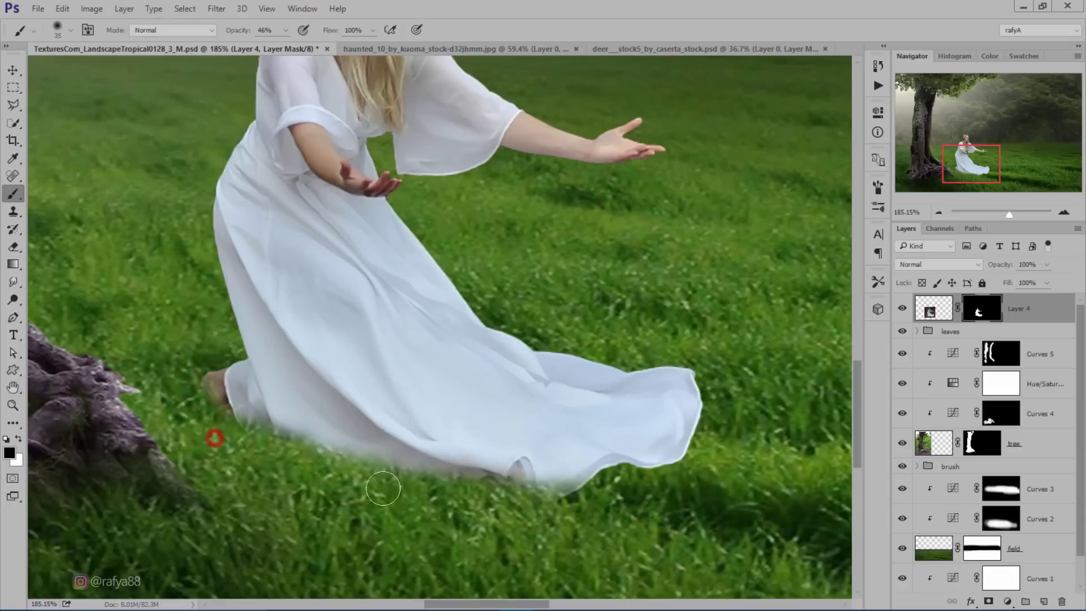
pyautogui.moveTo(523, 509); pyautogui.dragTo(596, 491)
pyautogui.click(521, 516)
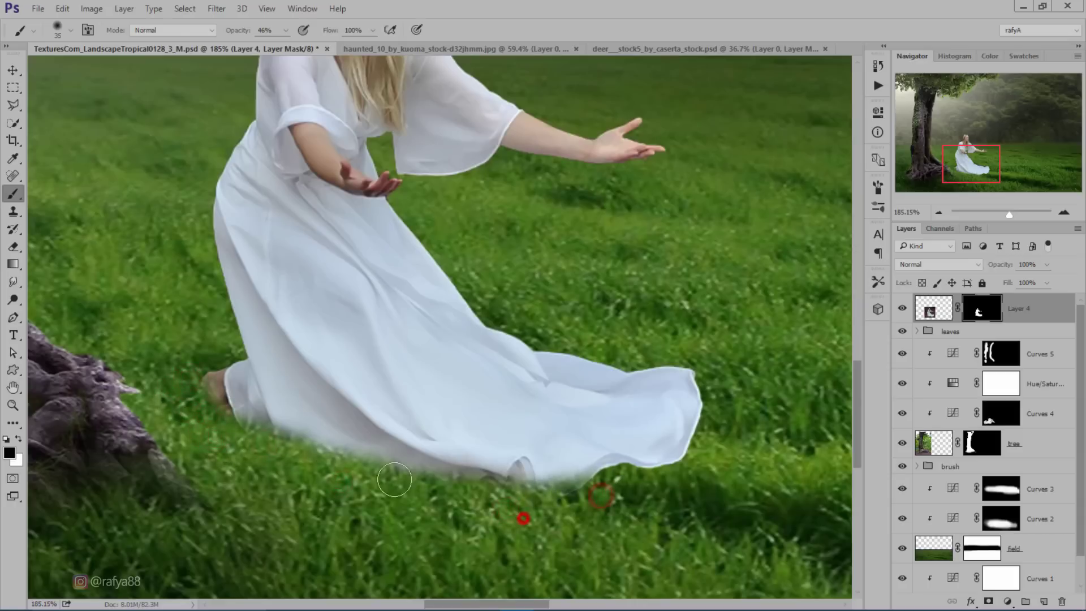
pyautogui.scroll(-5, 312, 470)
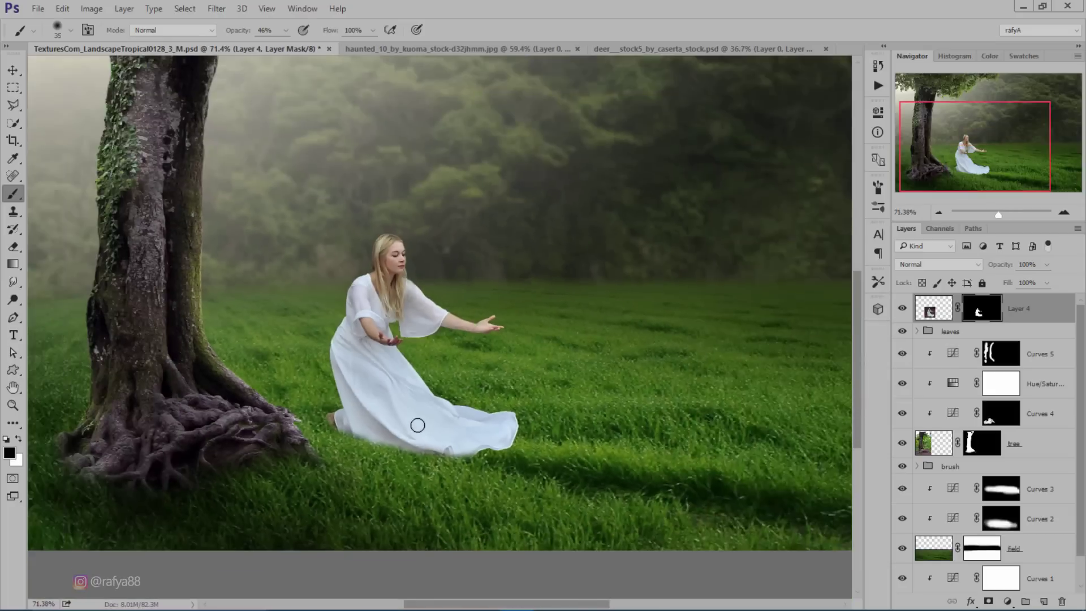
pyautogui.scroll(3, 380, 482)
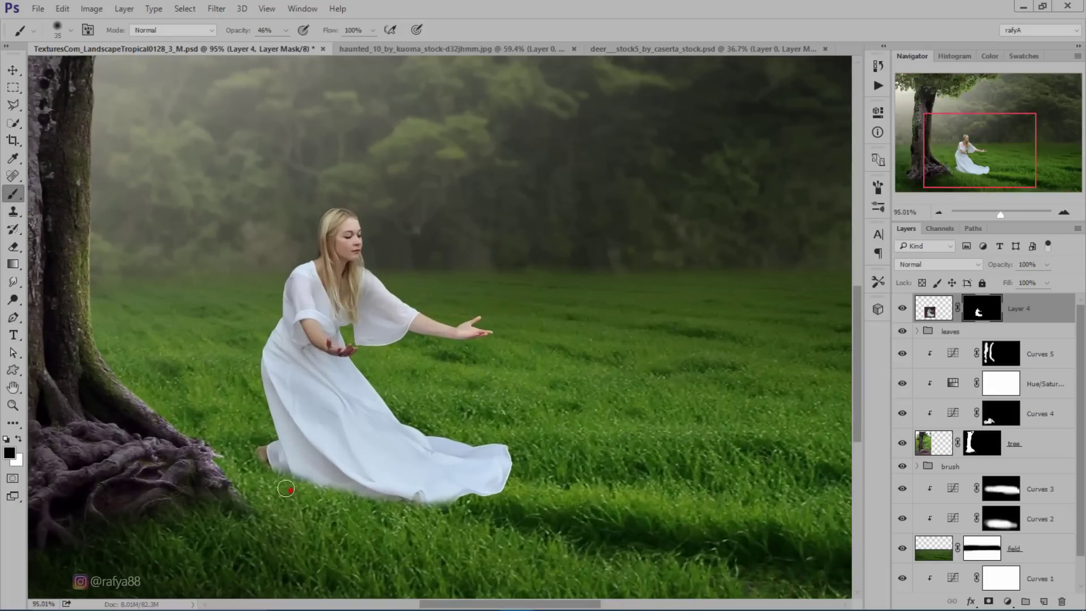
pyautogui.scroll(2, 393, 355)
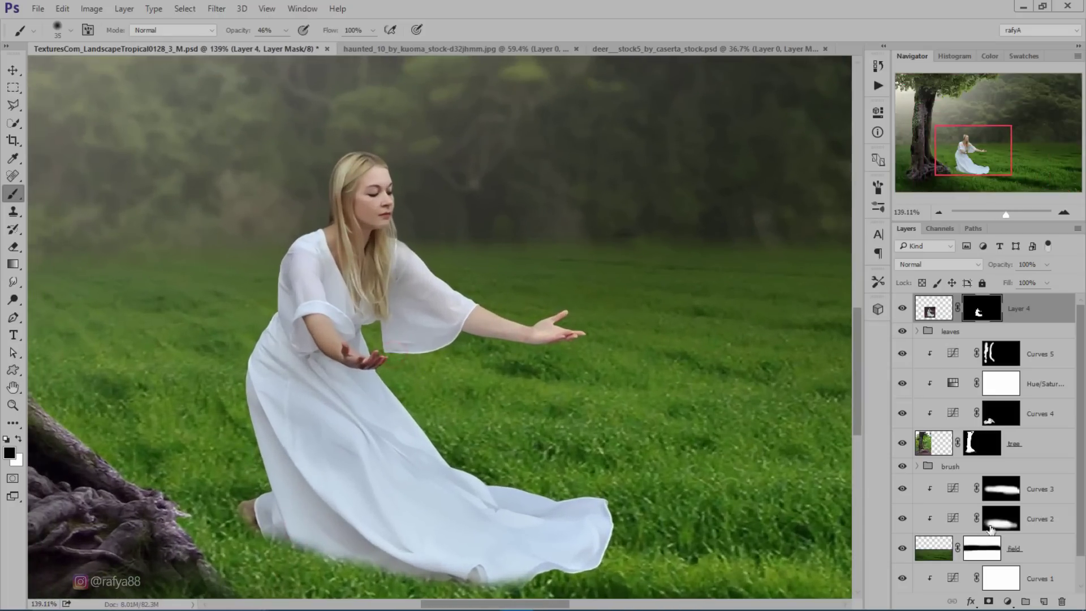
# Add a Curves adjustment clipped to the woman with a lowered white point.
pyautogui.click(1008, 601)
pyautogui.click(995, 382)
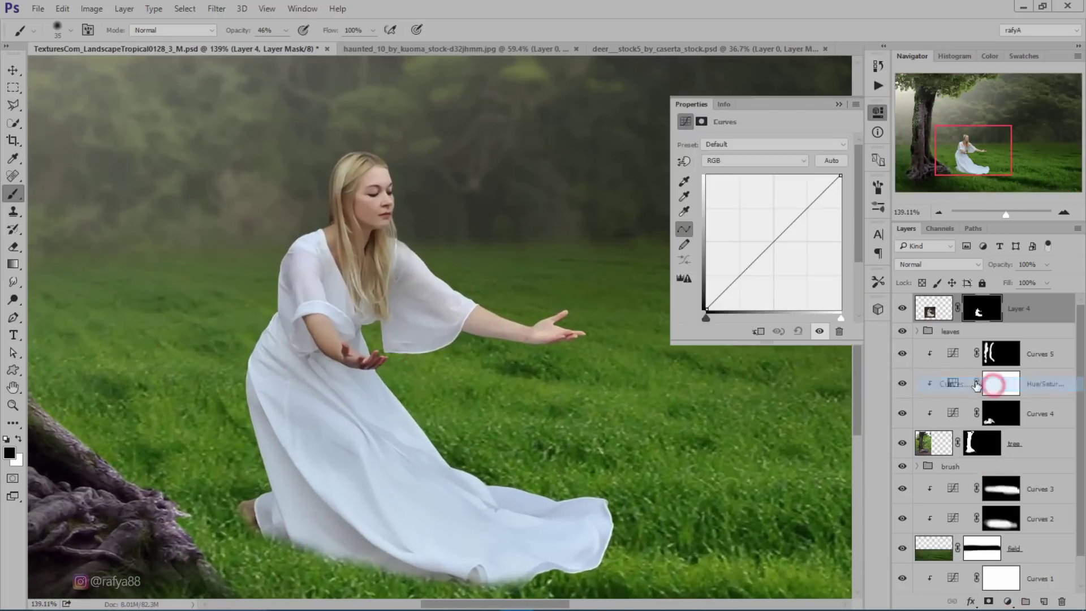
pyautogui.click(757, 330)
pyautogui.moveTo(812, 204)
pyautogui.mouseDown()
pyautogui.moveTo(840, 210)
pyautogui.moveTo(810, 237)
pyautogui.mouseUp()
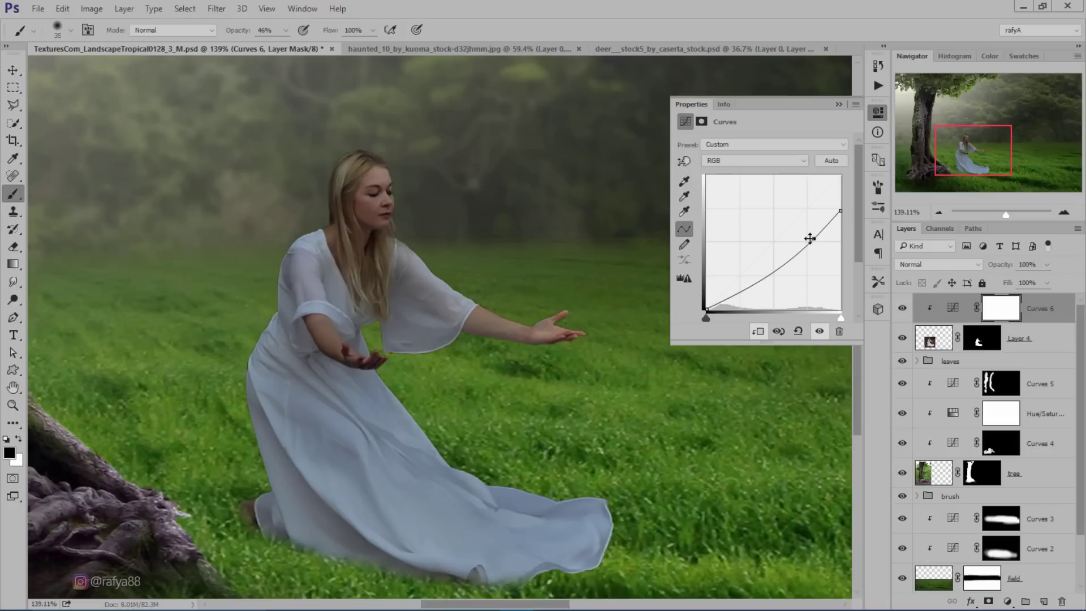
pyautogui.moveTo(812, 241); pyautogui.dragTo(796, 243)
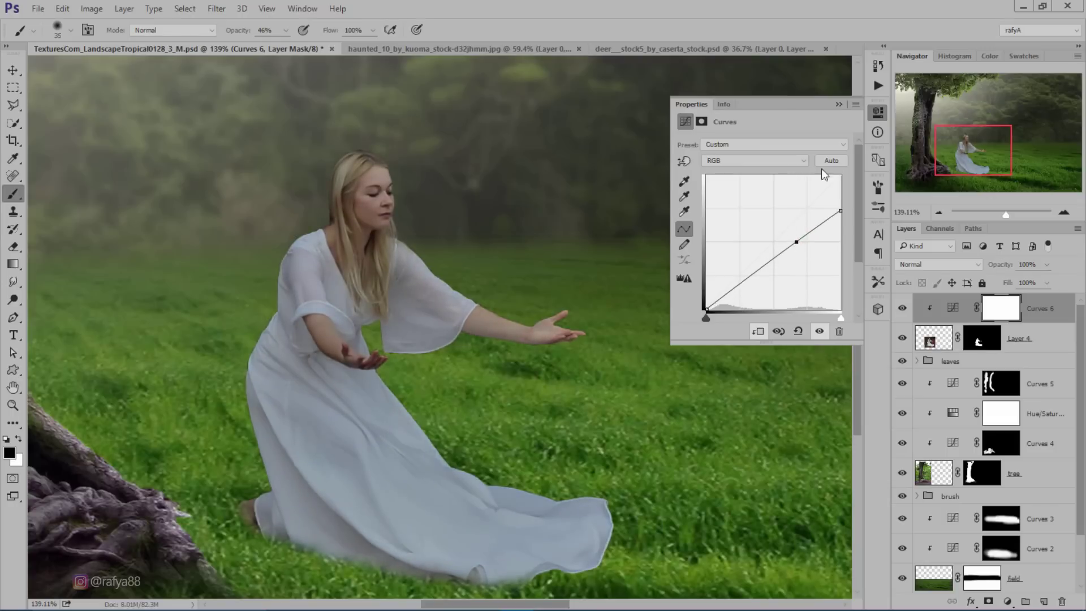
pyautogui.click(837, 104)
# Paint black on the Curves mask to restore brightness on the hair, shoulder and sleeve.
pyautogui.click(994, 305)
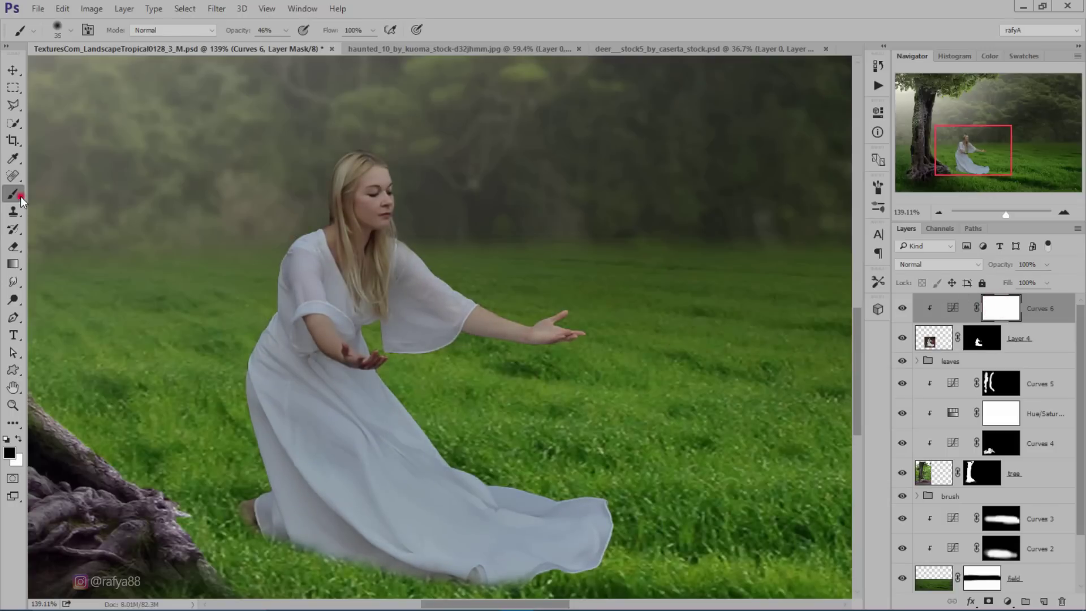
pyautogui.click(17, 440)
pyautogui.click(339, 141)
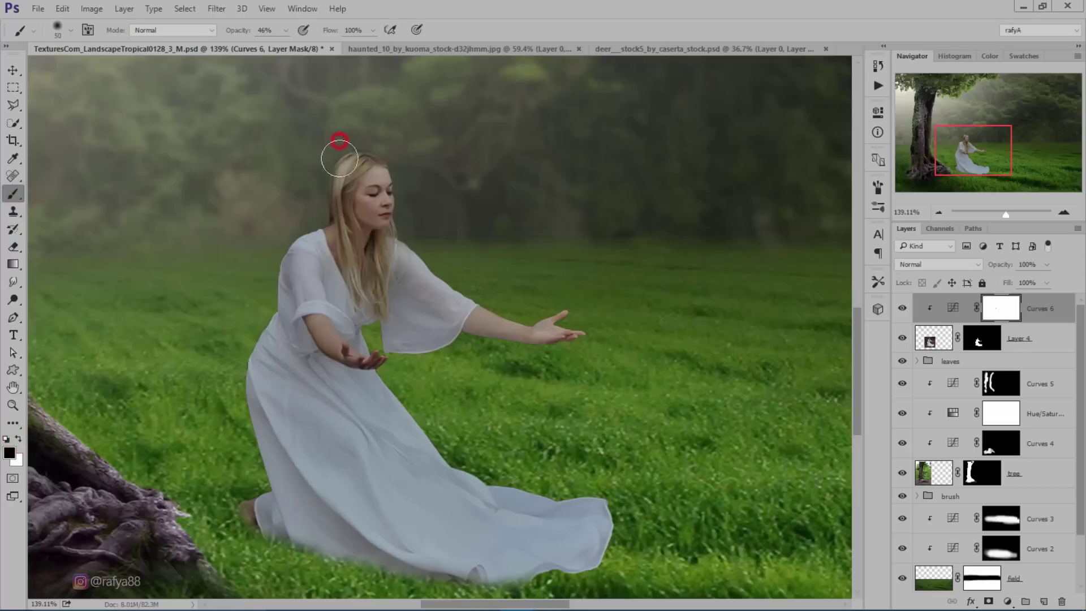
pyautogui.moveTo(362, 141); pyautogui.dragTo(276, 276)
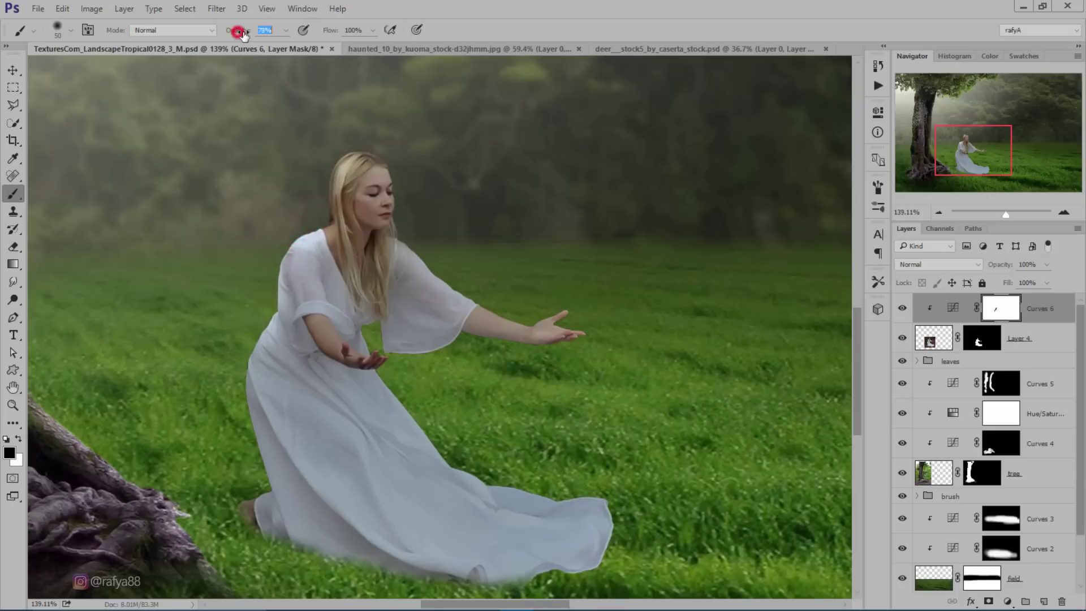
pyautogui.moveTo(254, 315); pyautogui.dragTo(256, 462)
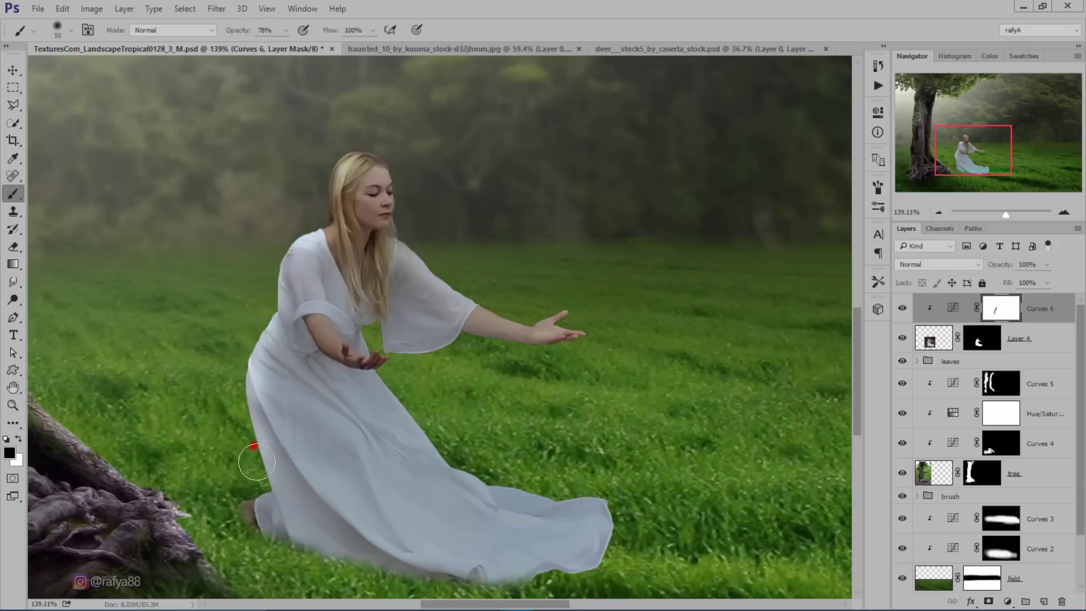
pyautogui.moveTo(242, 407)
pyautogui.mouseDown()
pyautogui.moveTo(343, 200)
pyautogui.moveTo(345, 163)
pyautogui.moveTo(384, 196)
pyautogui.mouseUp()
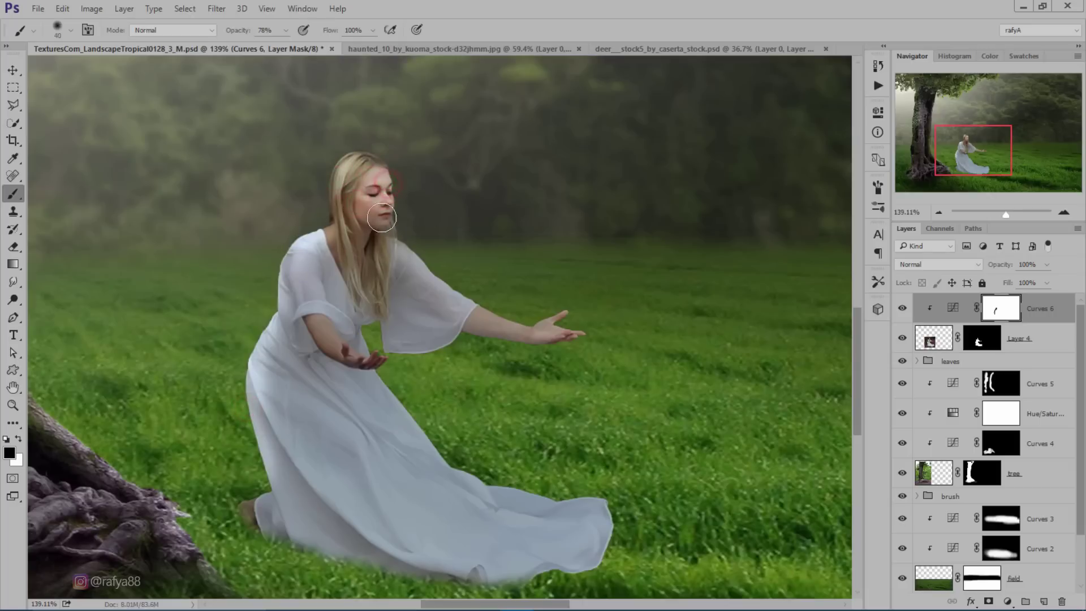
pyautogui.moveTo(375, 164); pyautogui.dragTo(326, 192)
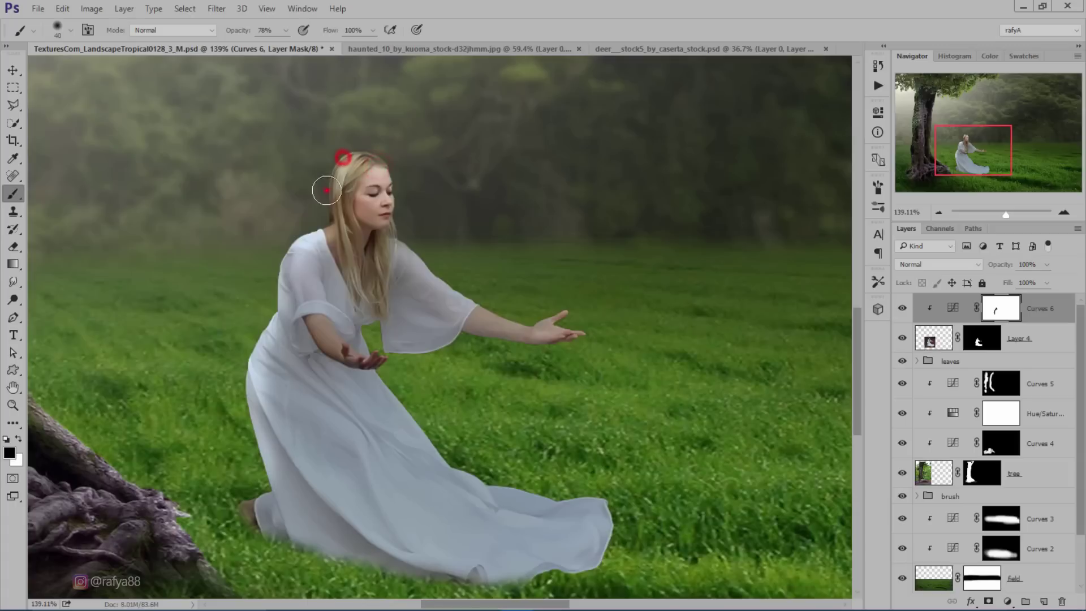
pyautogui.moveTo(296, 273); pyautogui.dragTo(343, 351)
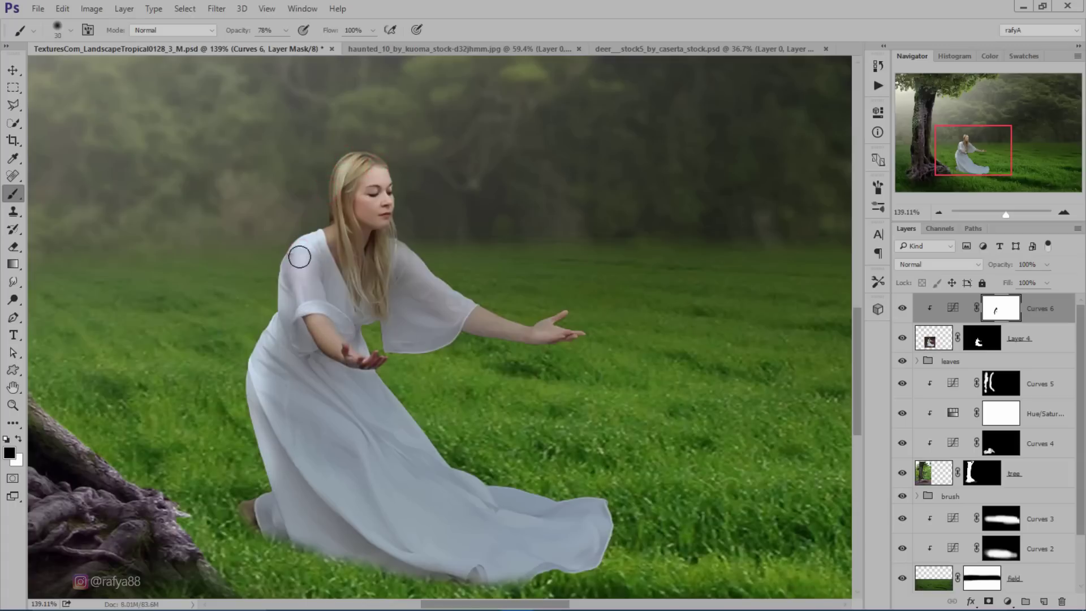
pyautogui.moveTo(302, 281); pyautogui.dragTo(294, 256)
pyautogui.hotkey('ctrl', '0')
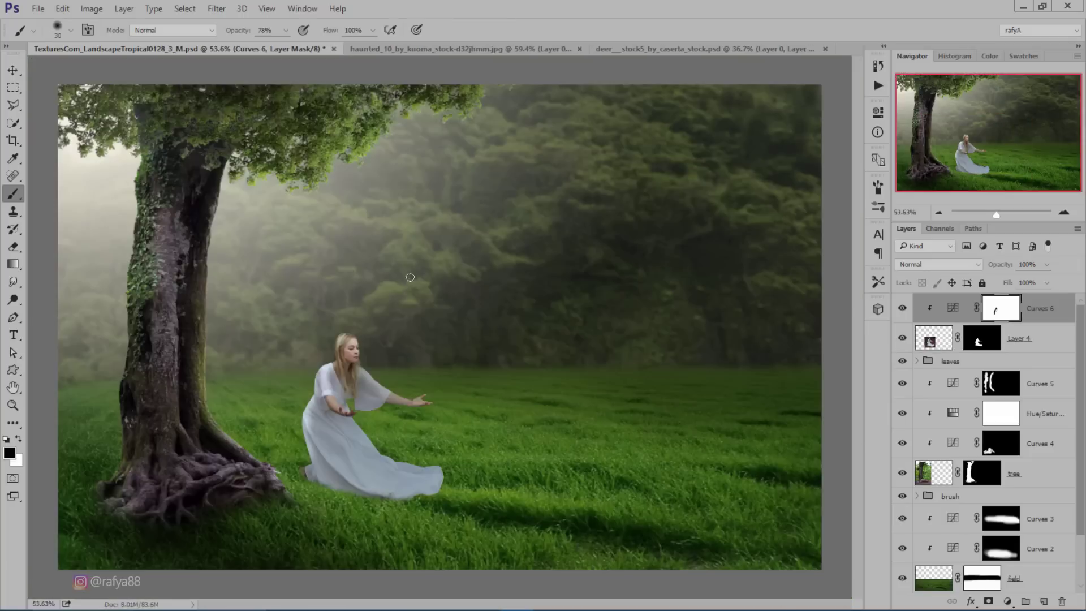
pyautogui.scroll(3, 371, 412)
pyautogui.scroll(3, 415, 392)
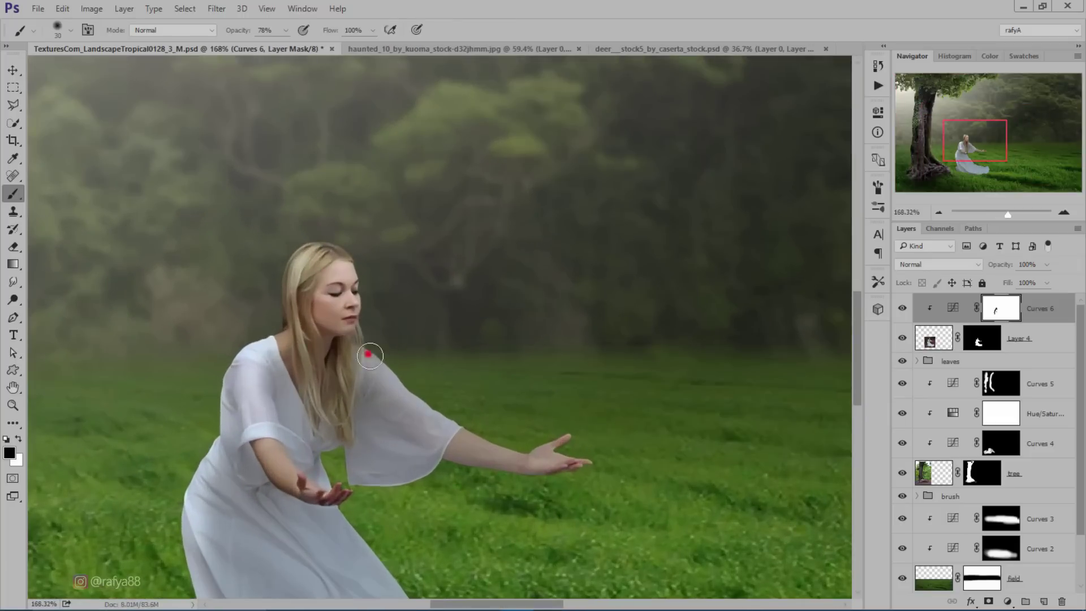
pyautogui.moveTo(369, 356); pyautogui.dragTo(463, 423)
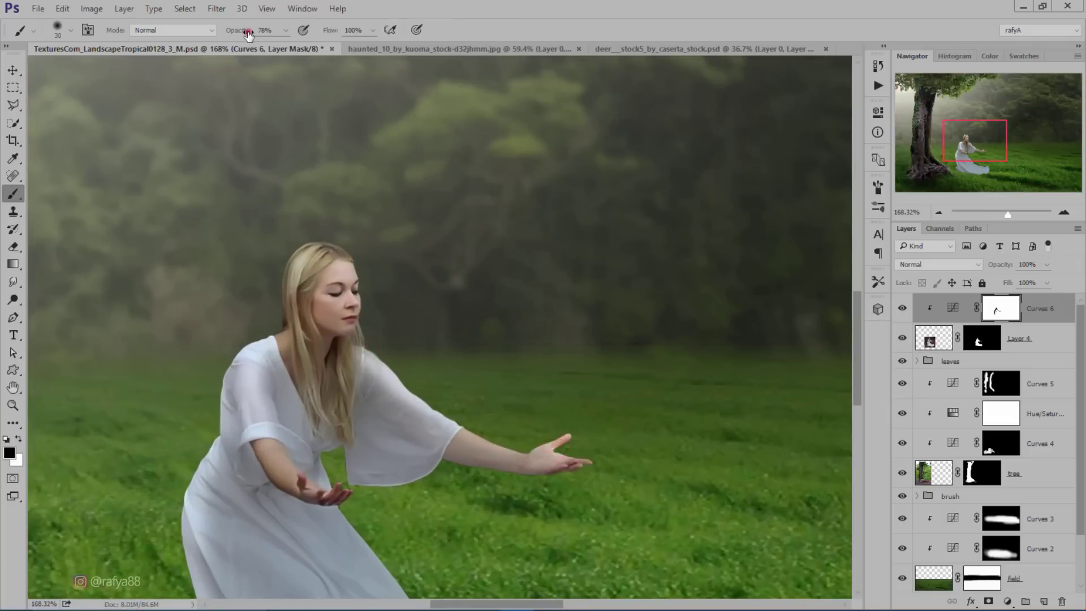
# At lower opacity, softly brighten the arm, the length of the dress and the skirt hem.
pyautogui.moveTo(248, 33); pyautogui.dragTo(223, 34)
pyautogui.moveTo(455, 432)
pyautogui.mouseDown()
pyautogui.moveTo(458, 444)
pyautogui.moveTo(532, 461)
pyautogui.moveTo(415, 405)
pyautogui.moveTo(368, 362)
pyautogui.moveTo(320, 369)
pyautogui.mouseUp()
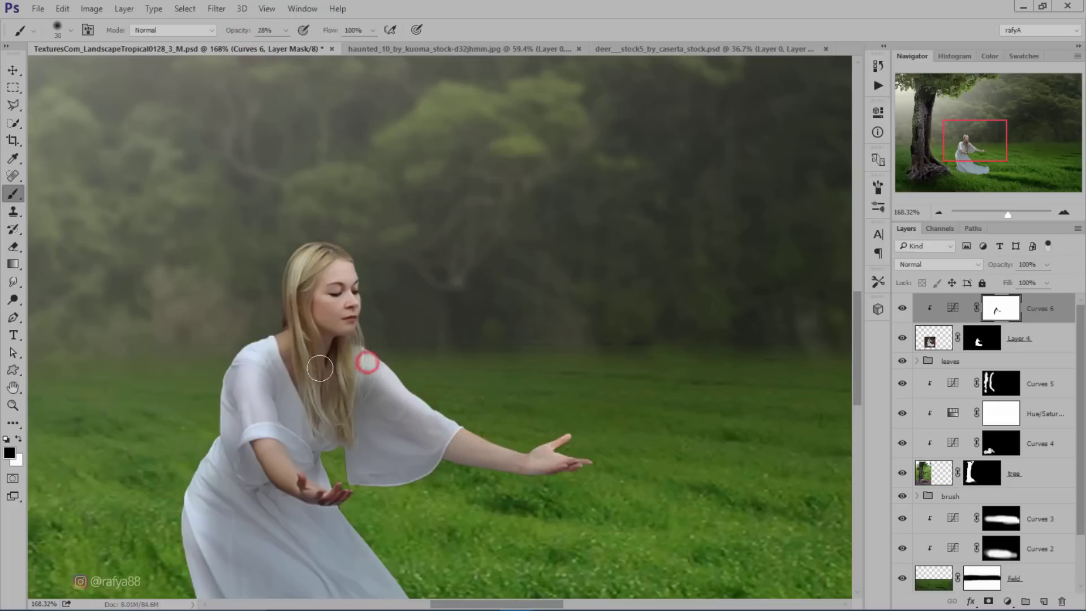
pyautogui.scroll(-2, 442, 257)
pyautogui.scroll(-2, 442, 258)
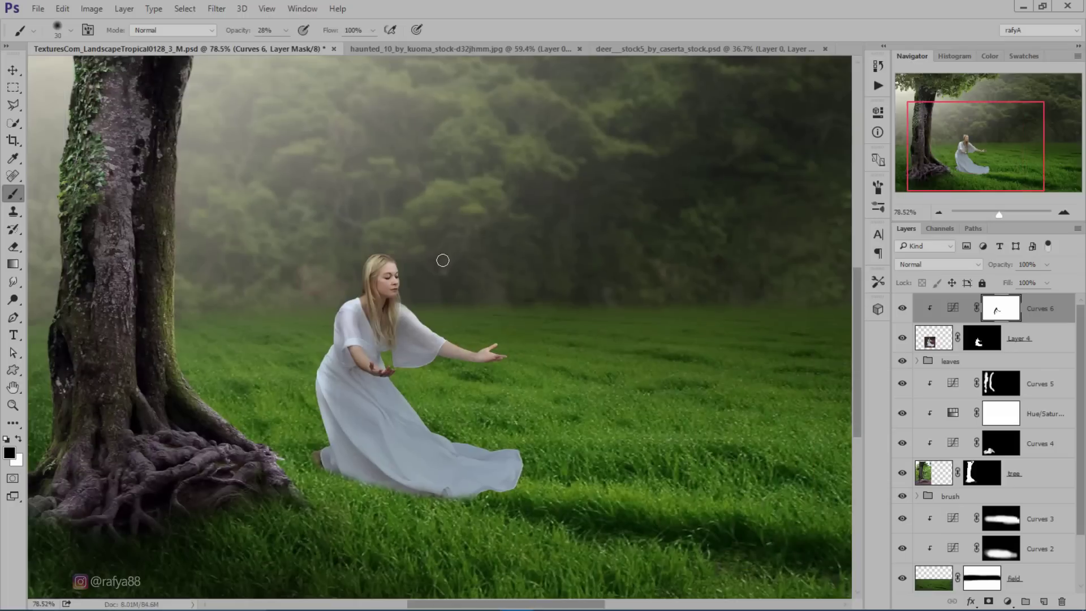
pyautogui.scroll(-2, 432, 274)
pyautogui.scroll(3, 366, 418)
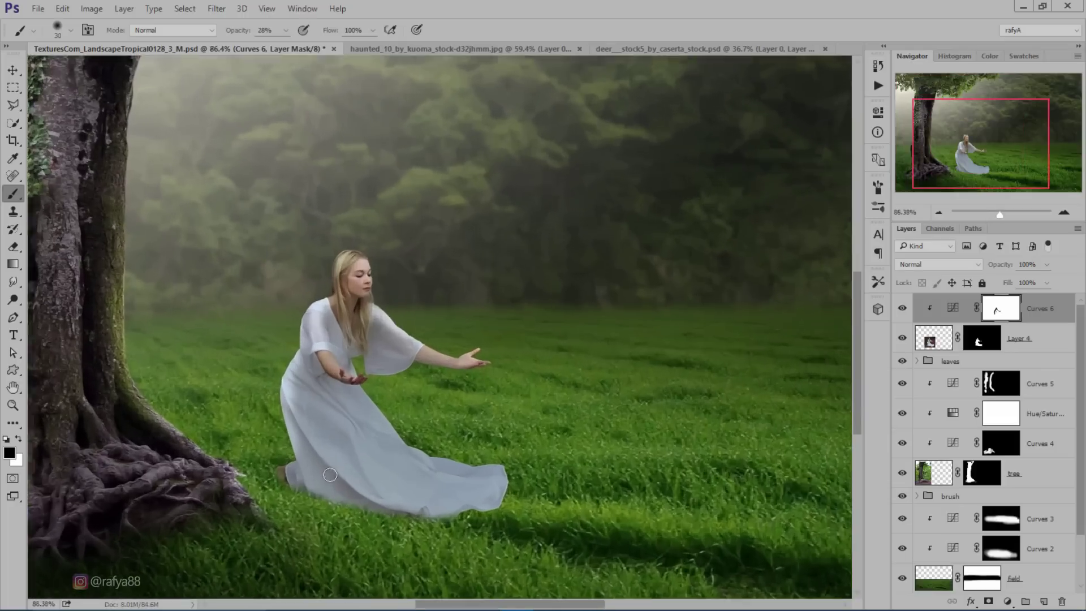
pyautogui.press(']')
pyautogui.moveTo(288, 366); pyautogui.dragTo(521, 475)
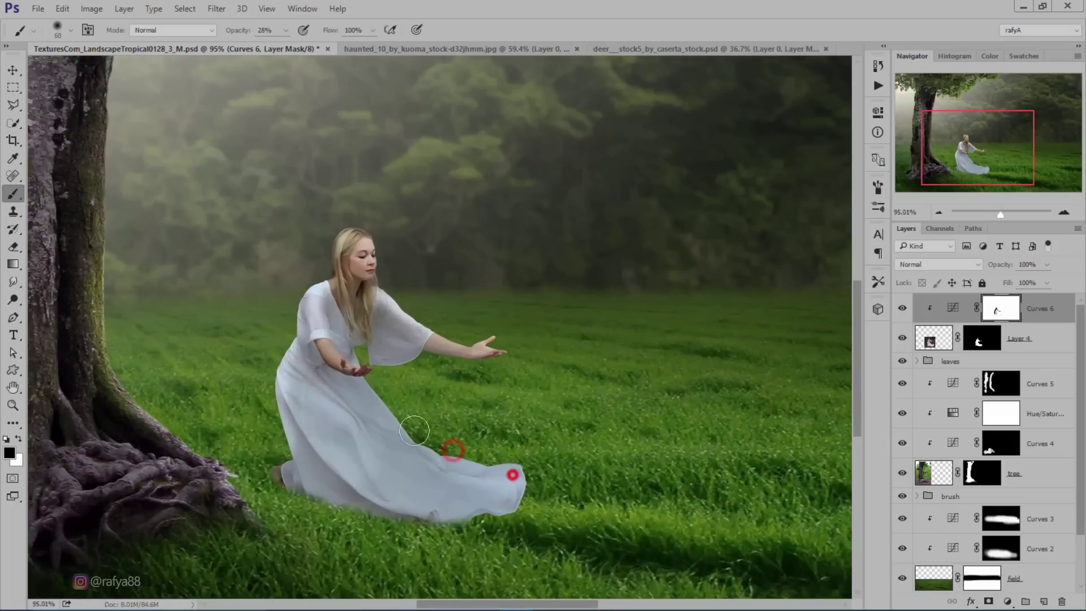
pyautogui.click(461, 459)
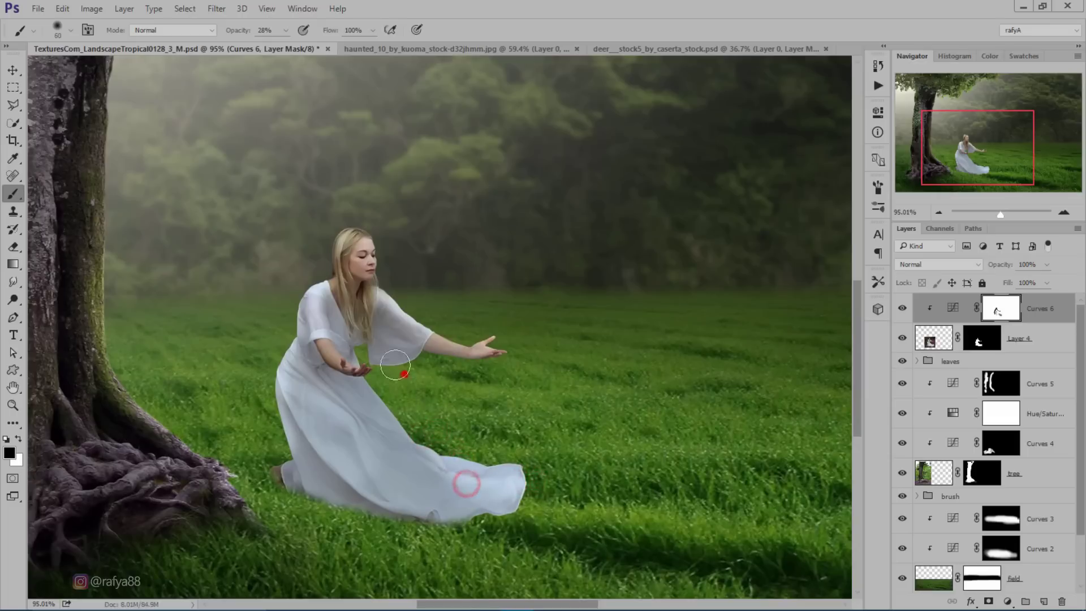
pyautogui.scroll(-3, 412, 369)
pyautogui.scroll(-2, 464, 346)
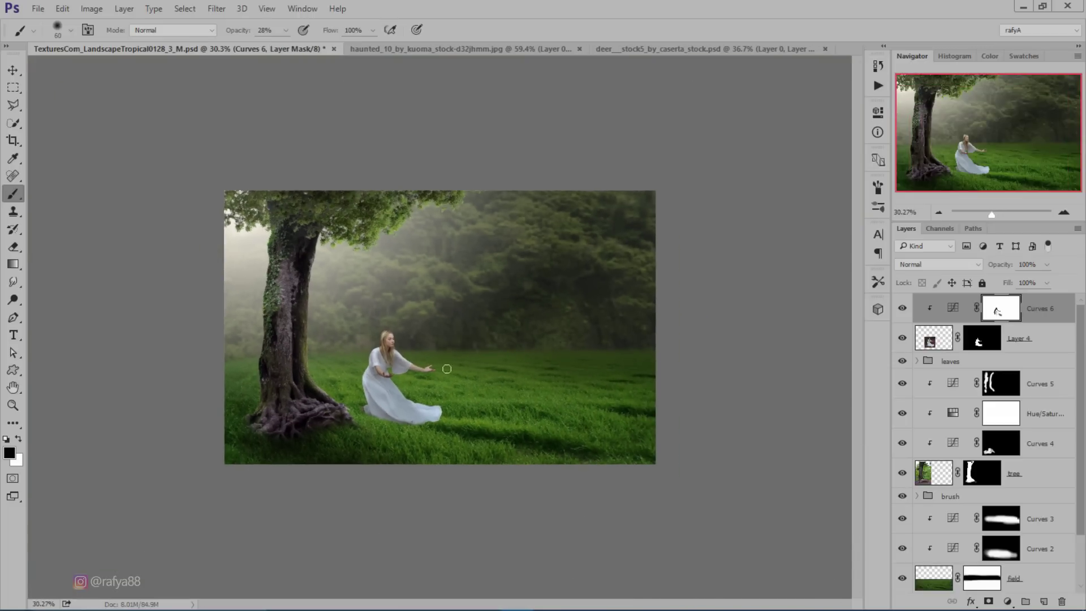
pyautogui.scroll(2, 446, 369)
pyautogui.scroll(4, 446, 369)
pyautogui.click(407, 451)
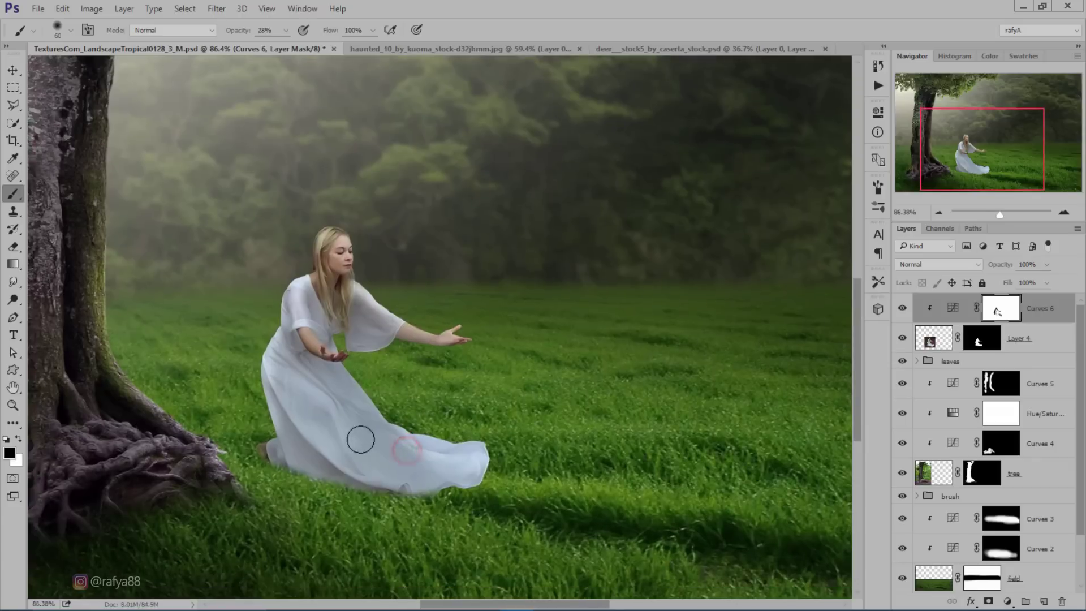
pyautogui.scroll(2, 362, 438)
# Pull the curve slightly darker and undo the last stroke that hid the hem.
pyautogui.doubleClick(952, 308)
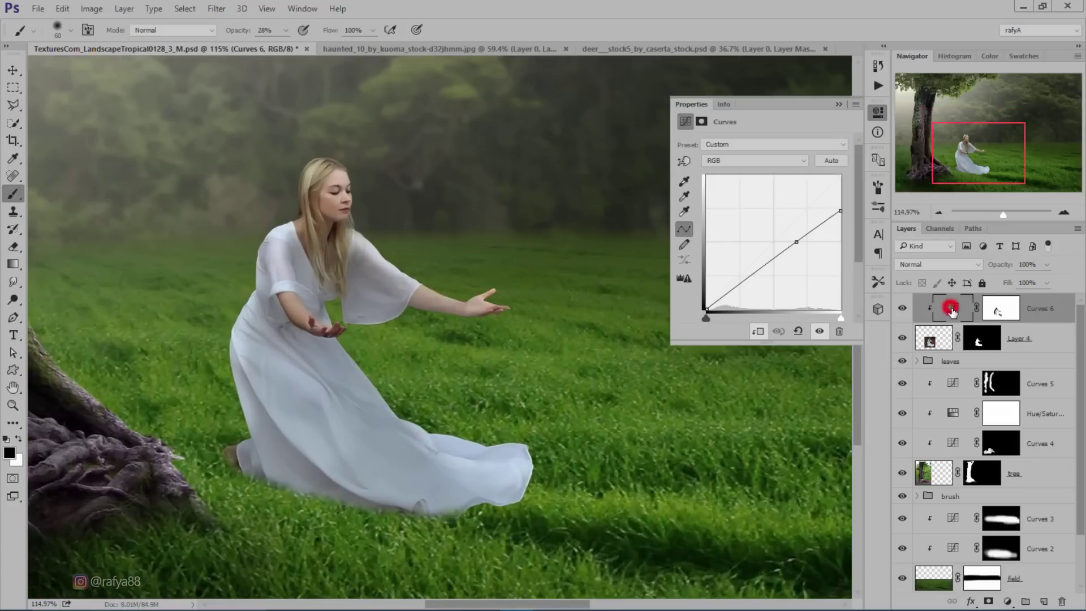
pyautogui.moveTo(798, 242); pyautogui.dragTo(798, 247)
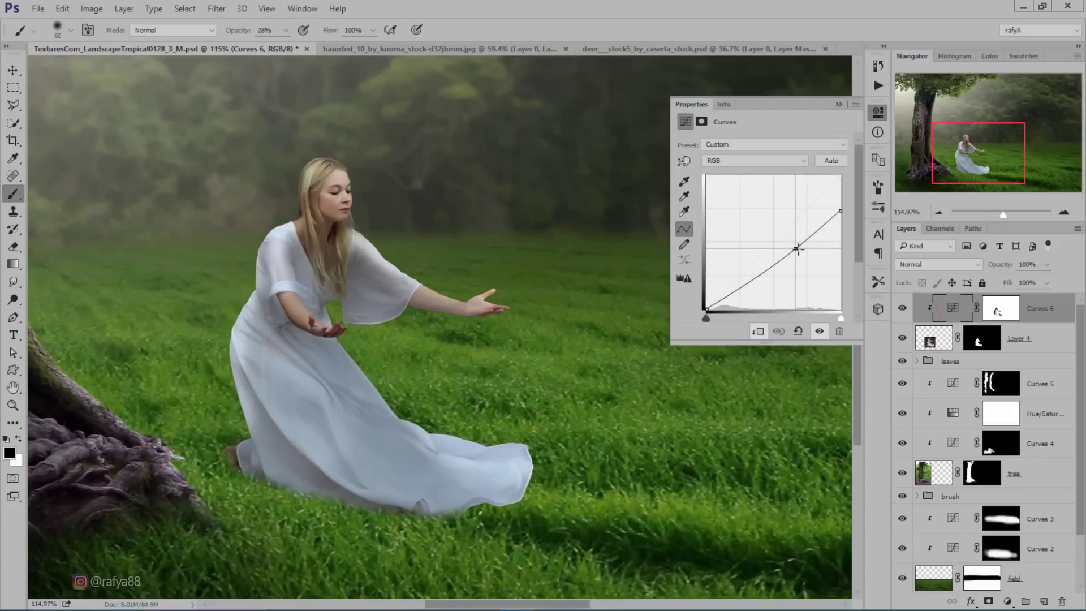
pyautogui.click(839, 105)
pyautogui.click(982, 337)
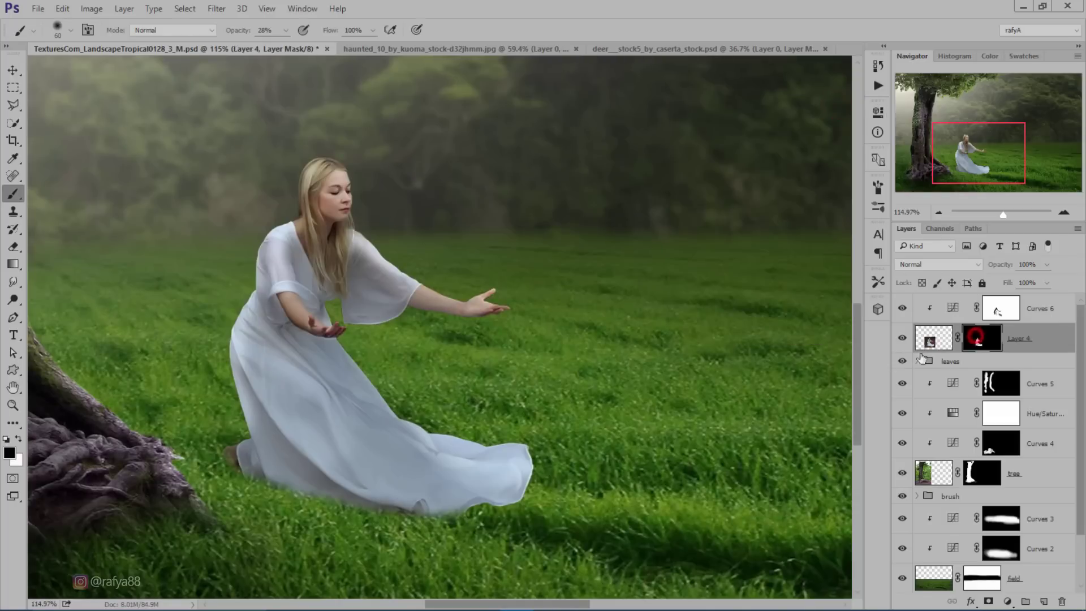
pyautogui.press(']')
pyautogui.press(']')
pyautogui.press(']')
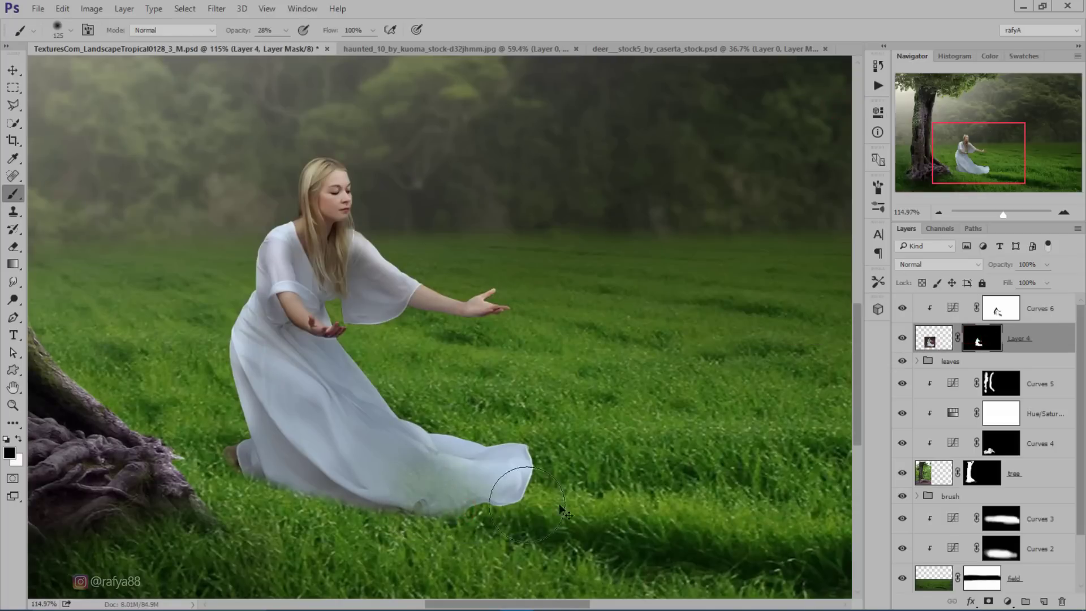
pyautogui.hotkey('ctrl', 'z')
# Toggle the Curves 6 adjustment to compare the woman with and without brightening.
pyautogui.click(1000, 319)
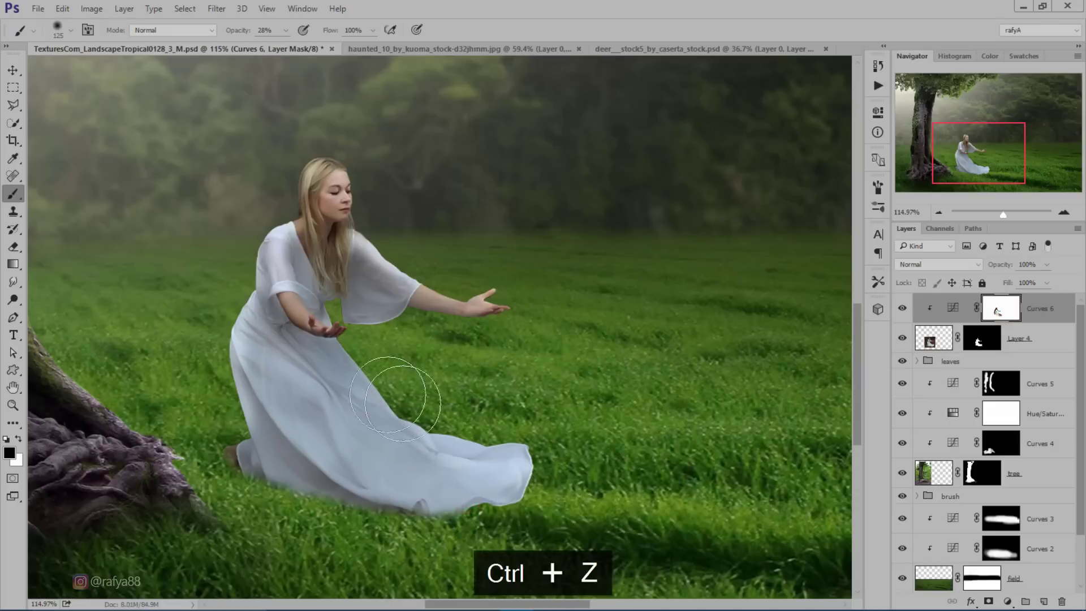
pyautogui.scroll(-3, 526, 353)
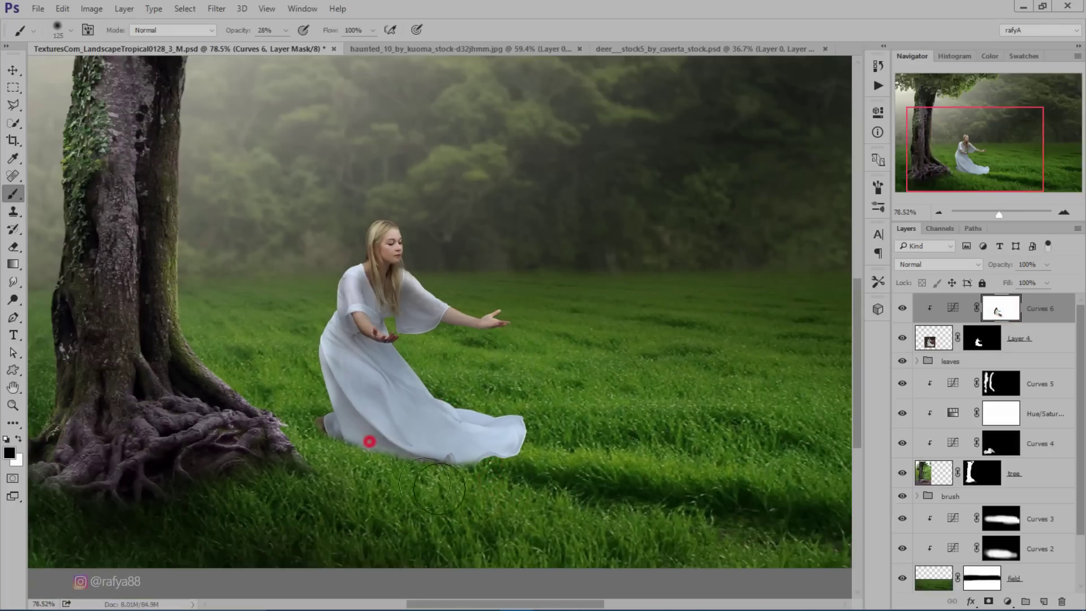
pyautogui.scroll(-2, 524, 304)
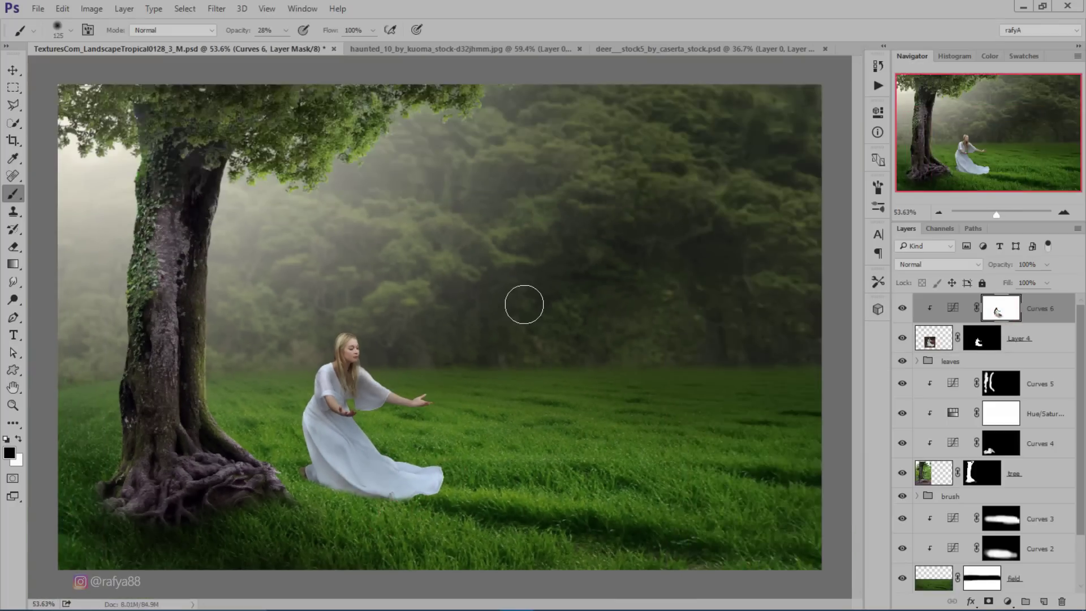
pyautogui.scroll(-1, 523, 305)
pyautogui.scroll(-2, 523, 304)
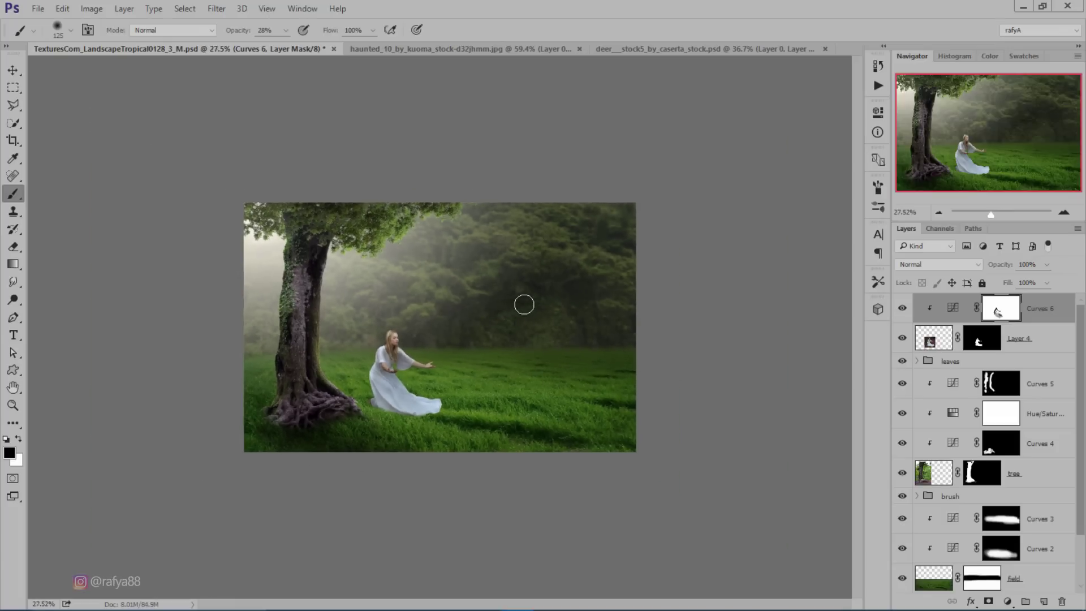
pyautogui.scroll(2, 394, 396)
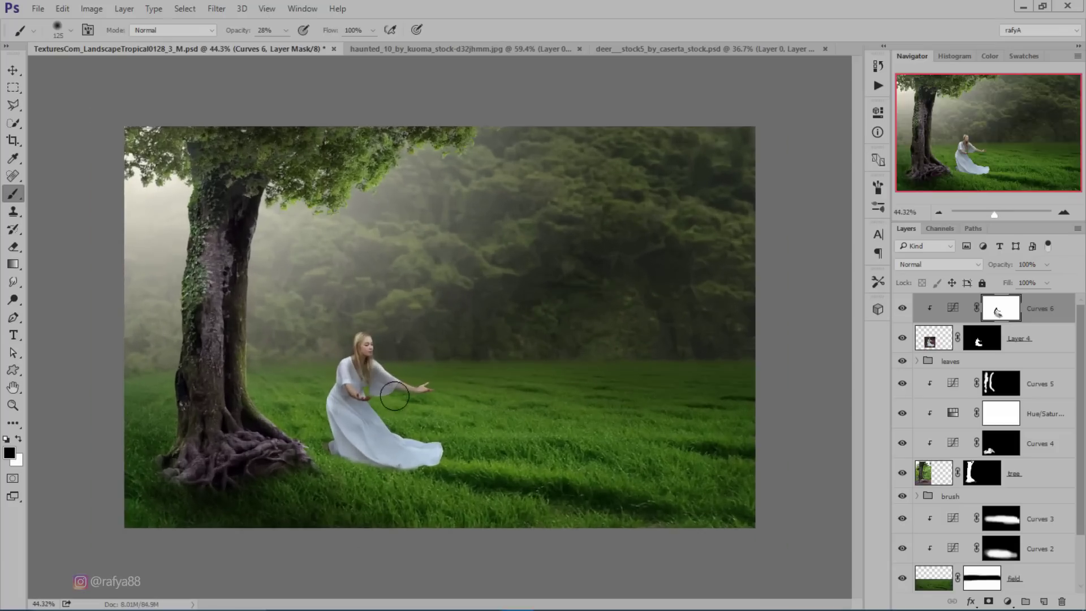
pyautogui.scroll(1, 429, 402)
pyautogui.click(902, 307)
pyautogui.click(902, 308)
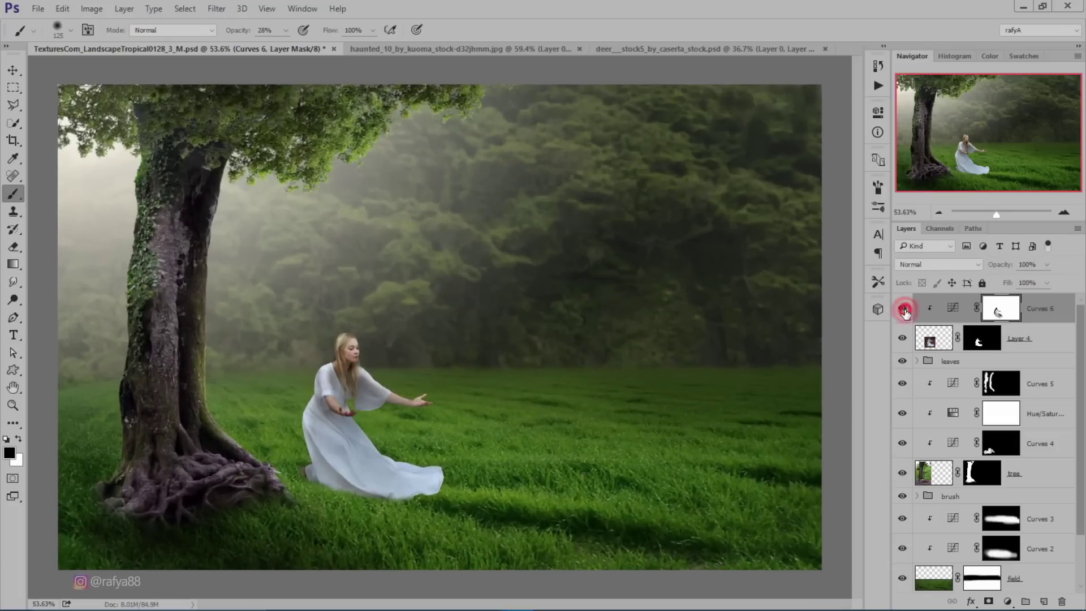
# Touch up the Curves mask near the foot with a 99% opacity, size 42 brush.
pyautogui.scroll(2, 291, 473)
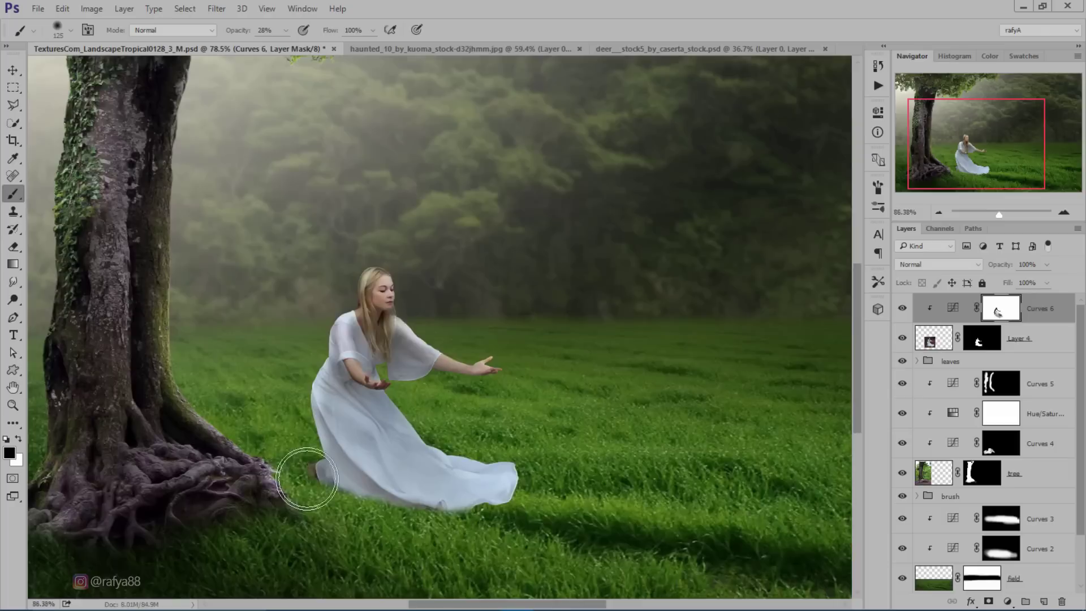
pyautogui.scroll(2, 775, 449)
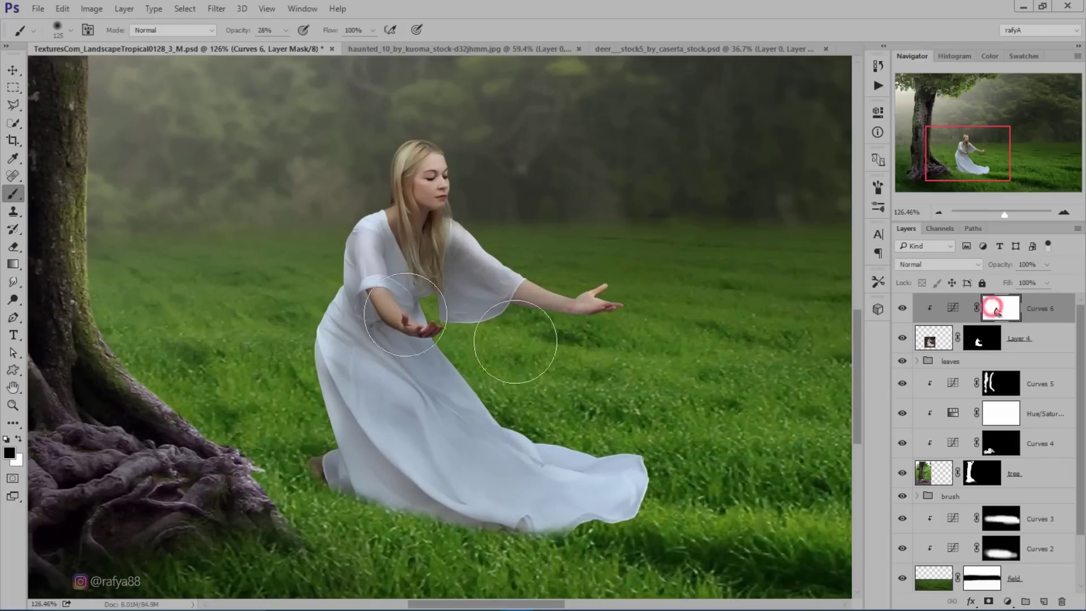
pyautogui.moveTo(260, 35); pyautogui.dragTo(291, 48)
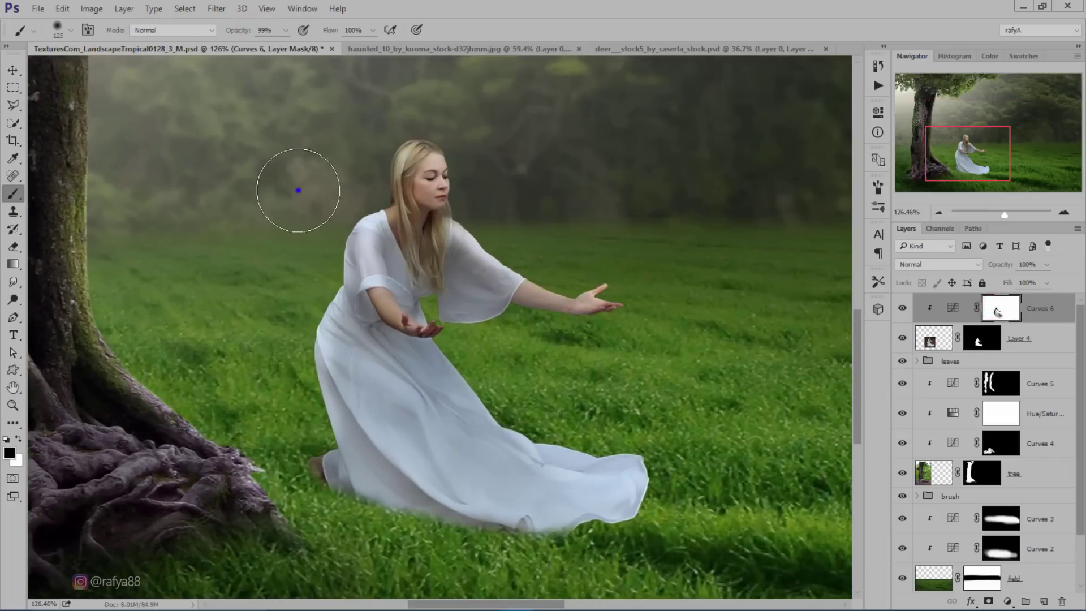
pyautogui.rightClick(298, 189)
pyautogui.click(390, 226)
pyautogui.click(260, 310)
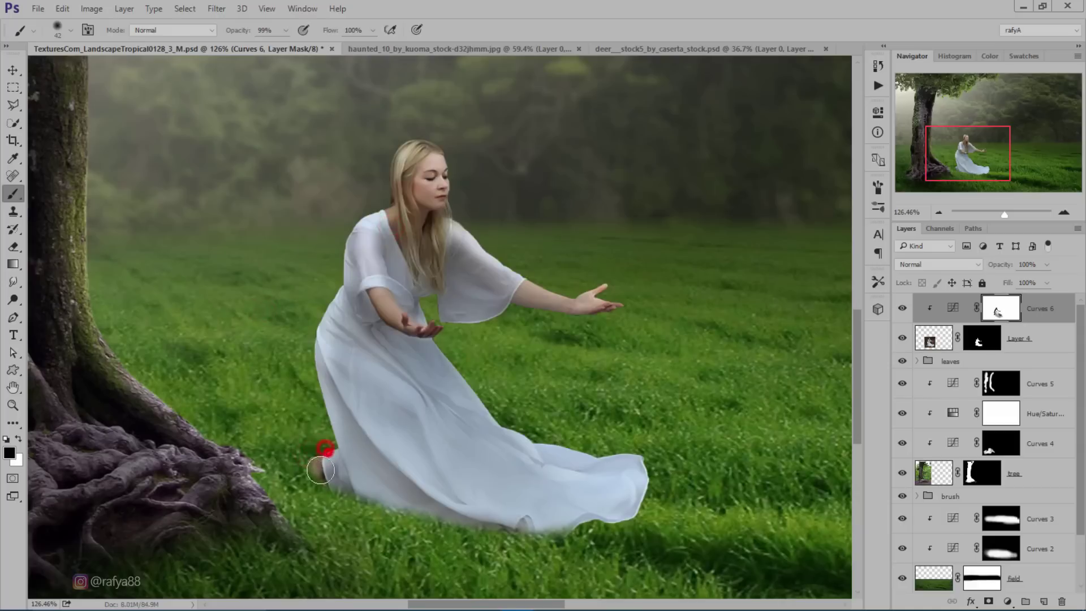
pyautogui.hotkey('ctrl', '0')
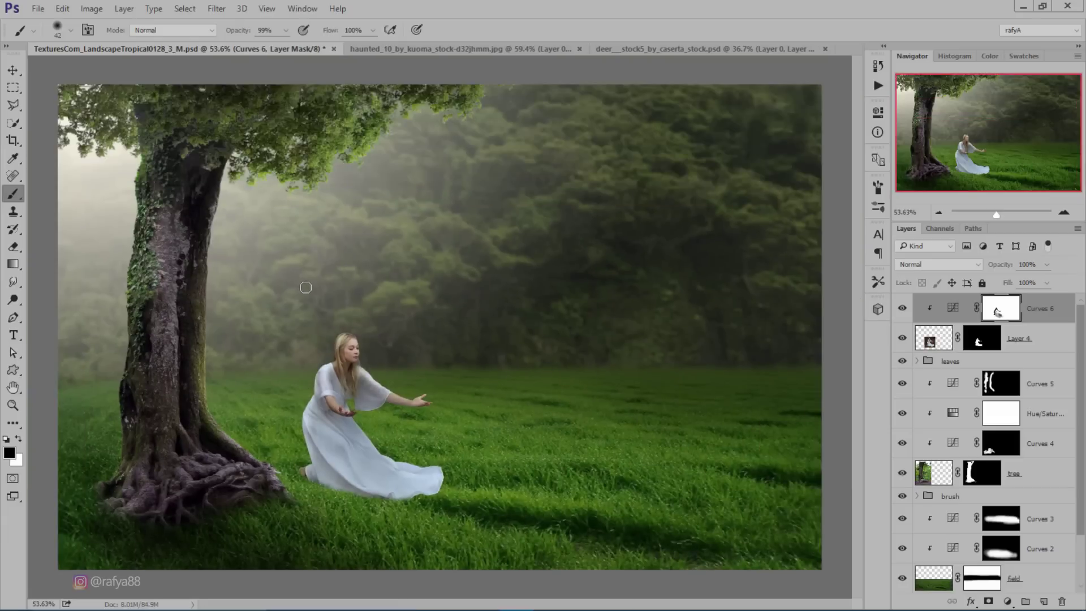
pyautogui.scroll(1, 305, 287)
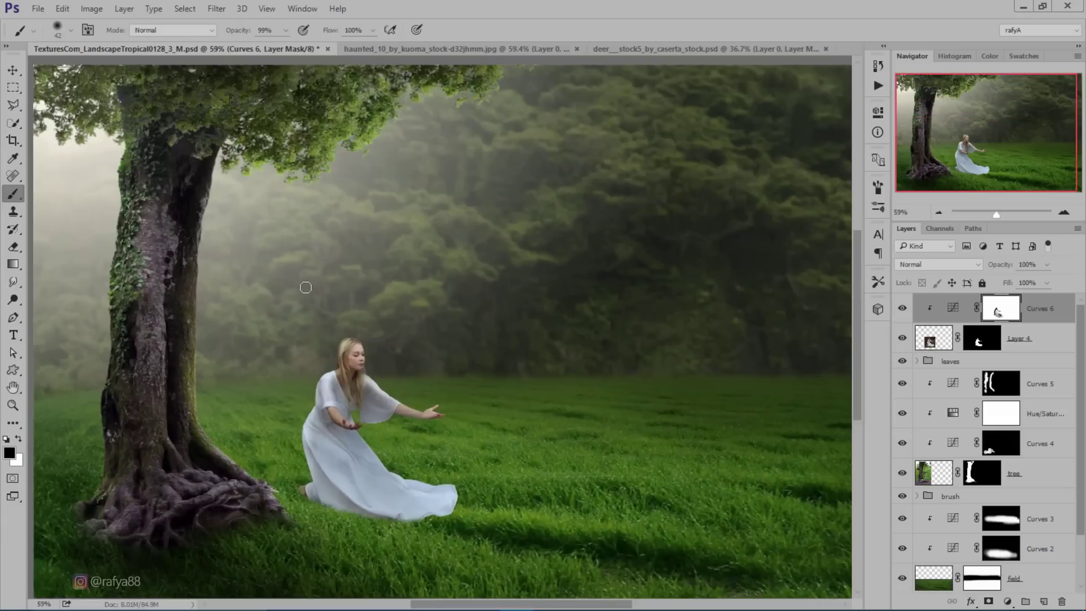
pyautogui.click(1000, 362)
# Add a new layer and paint black at 37% brush opacity under the dress hem.
pyautogui.click(1046, 600)
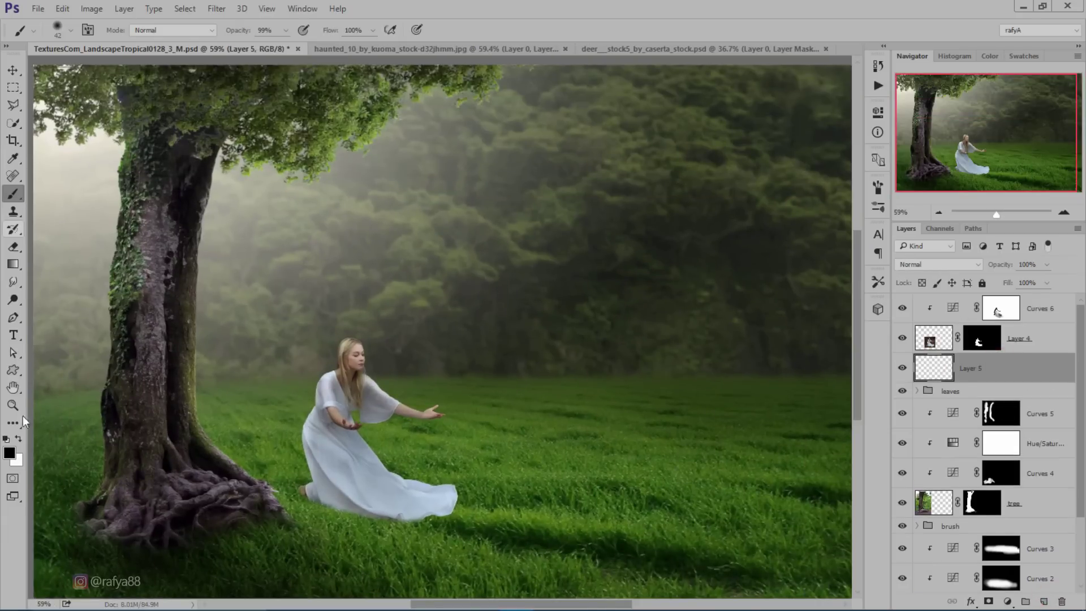
pyautogui.scroll(3, 275, 362)
pyautogui.scroll(1, 409, 424)
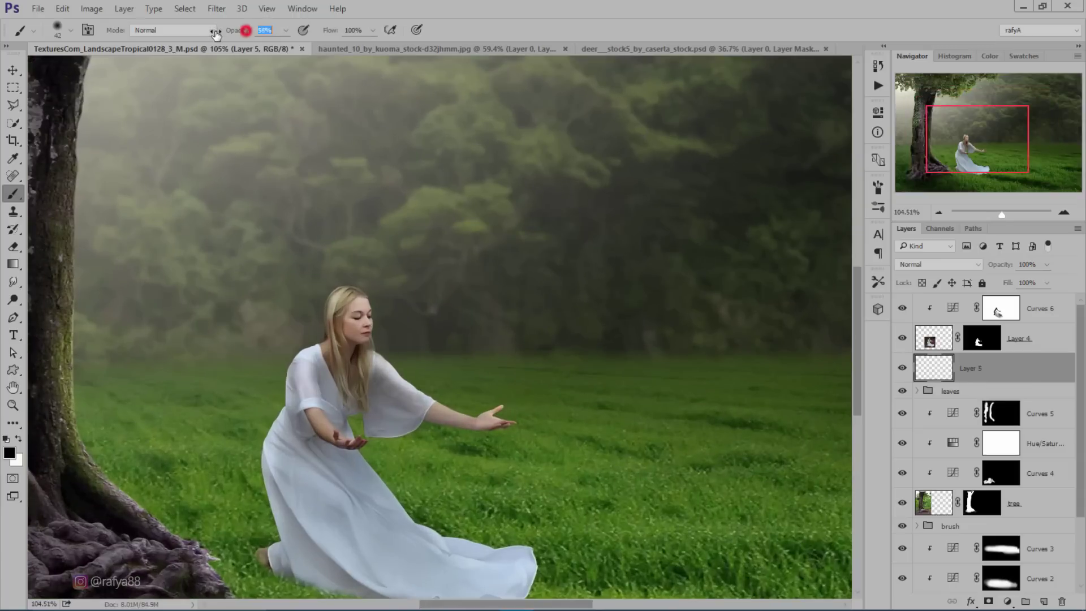
pyautogui.moveTo(215, 35); pyautogui.dragTo(200, 35)
pyautogui.scroll(-3, 380, 185)
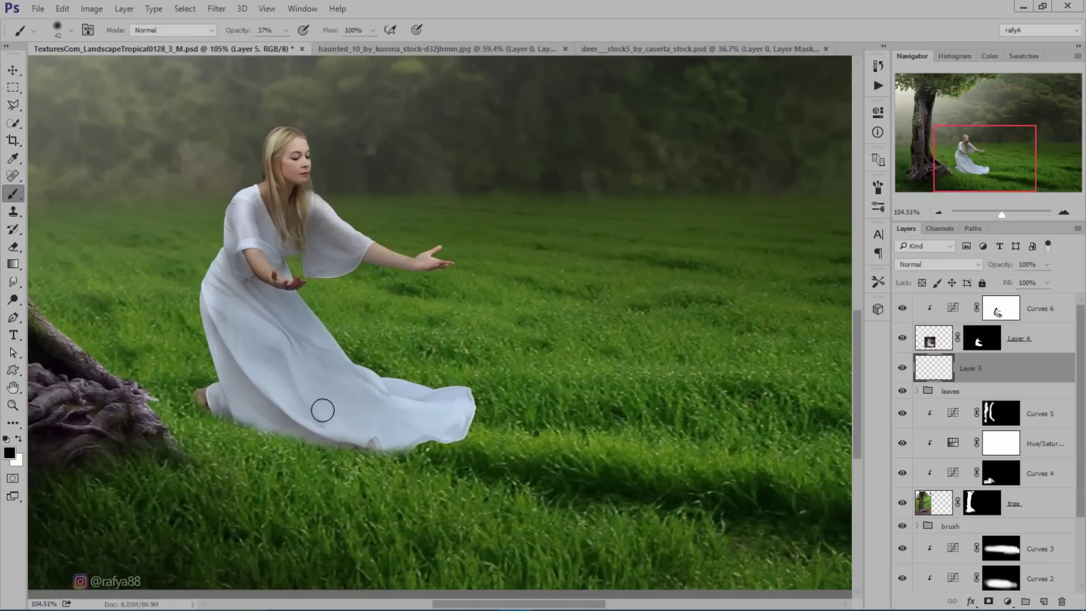
pyautogui.moveTo(323, 434); pyautogui.dragTo(486, 447)
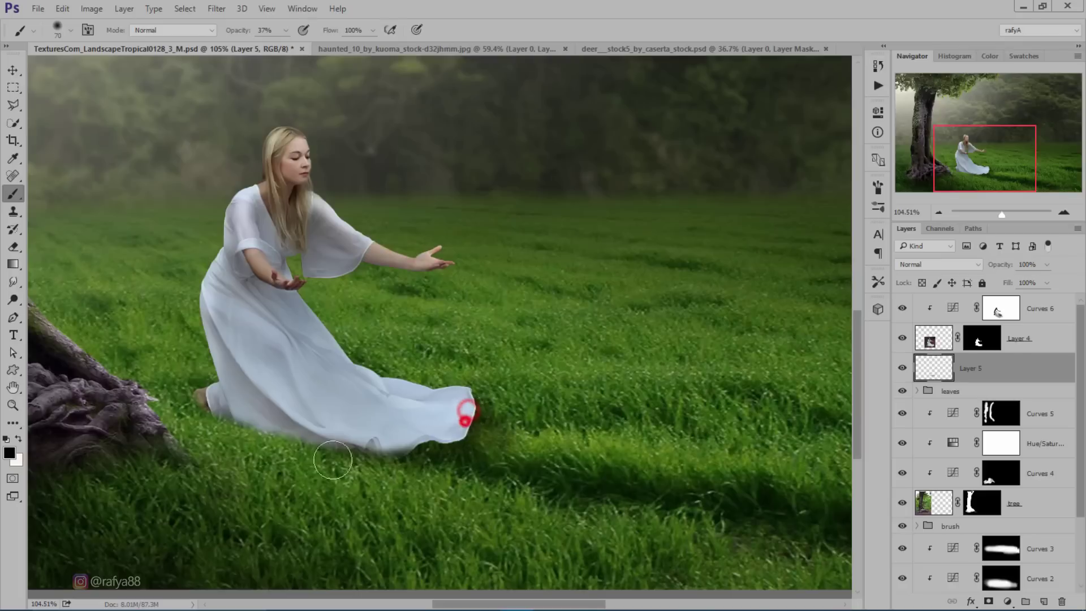
pyautogui.moveTo(460, 412)
pyautogui.mouseDown()
pyautogui.moveTo(424, 448)
pyautogui.moveTo(279, 422)
pyautogui.mouseUp()
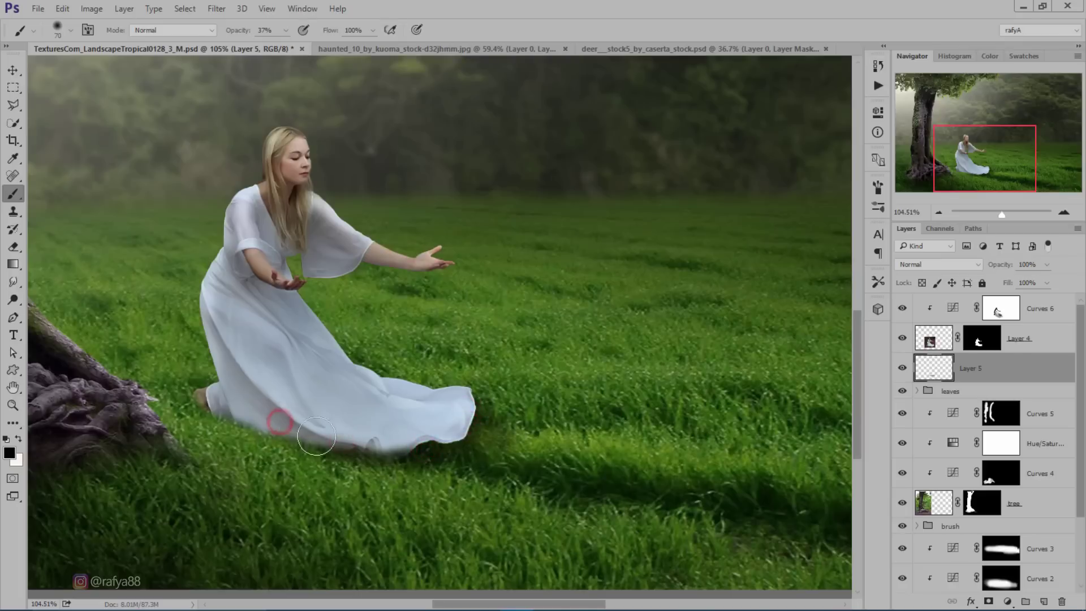
pyautogui.moveTo(400, 456)
pyautogui.mouseDown()
pyautogui.moveTo(371, 461)
pyautogui.moveTo(492, 439)
pyautogui.moveTo(474, 458)
pyautogui.mouseUp()
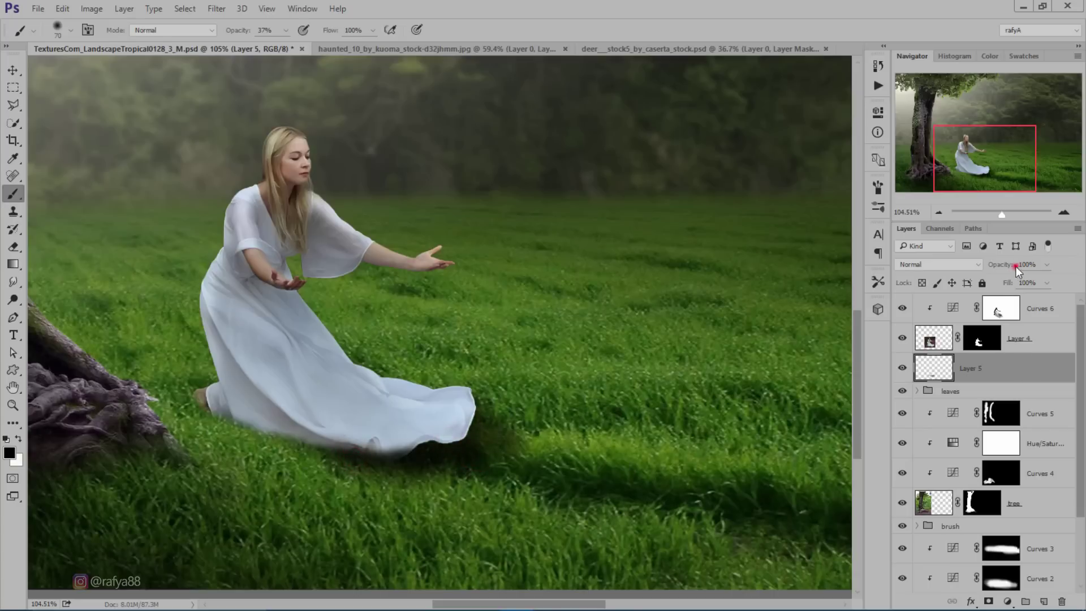
# Set the shadow layer to 55% opacity, add subtle shadow along the hem, and compare with and without it.
pyautogui.moveTo(1001, 264); pyautogui.dragTo(990, 268)
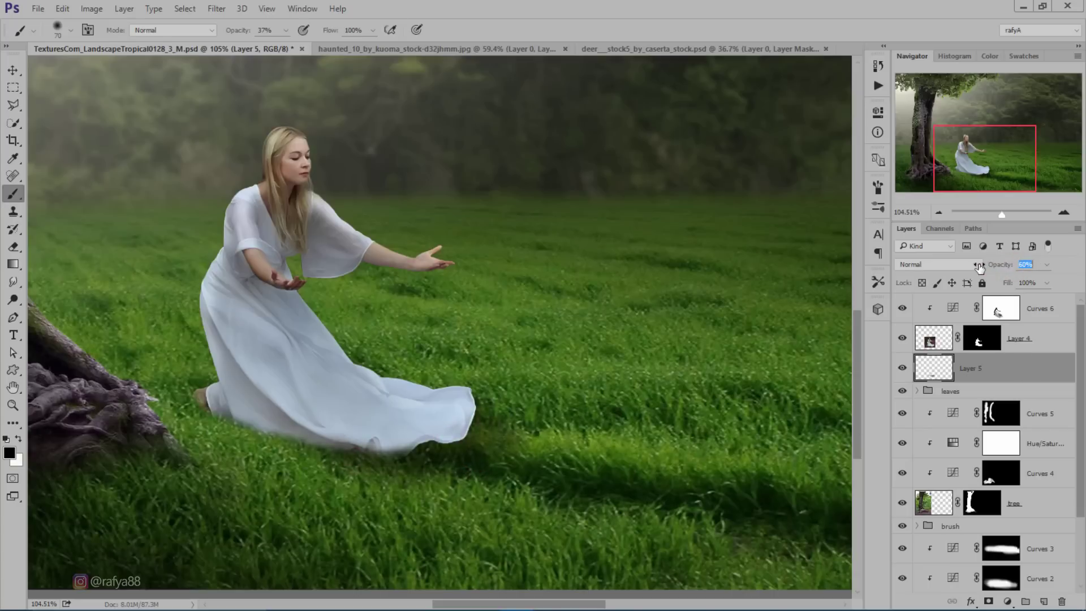
pyautogui.moveTo(395, 445); pyautogui.dragTo(388, 444)
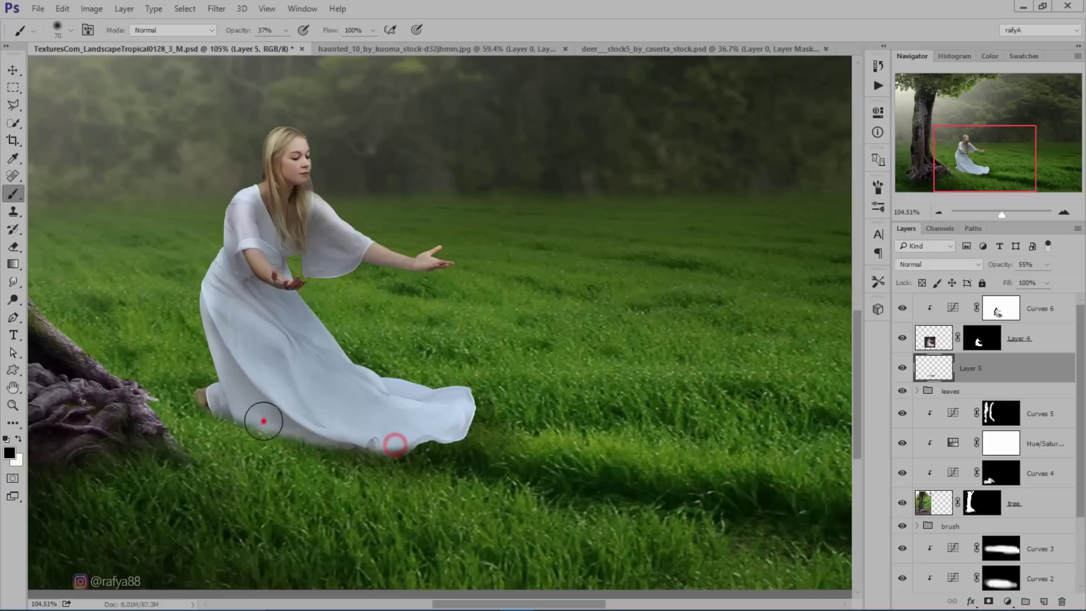
pyautogui.moveTo(222, 412)
pyautogui.mouseDown()
pyautogui.moveTo(463, 469)
pyautogui.moveTo(560, 512)
pyautogui.mouseUp()
pyautogui.moveTo(475, 417)
pyautogui.mouseDown()
pyautogui.moveTo(546, 437)
pyautogui.moveTo(261, 424)
pyautogui.mouseUp()
pyautogui.moveTo(322, 453); pyautogui.dragTo(498, 509)
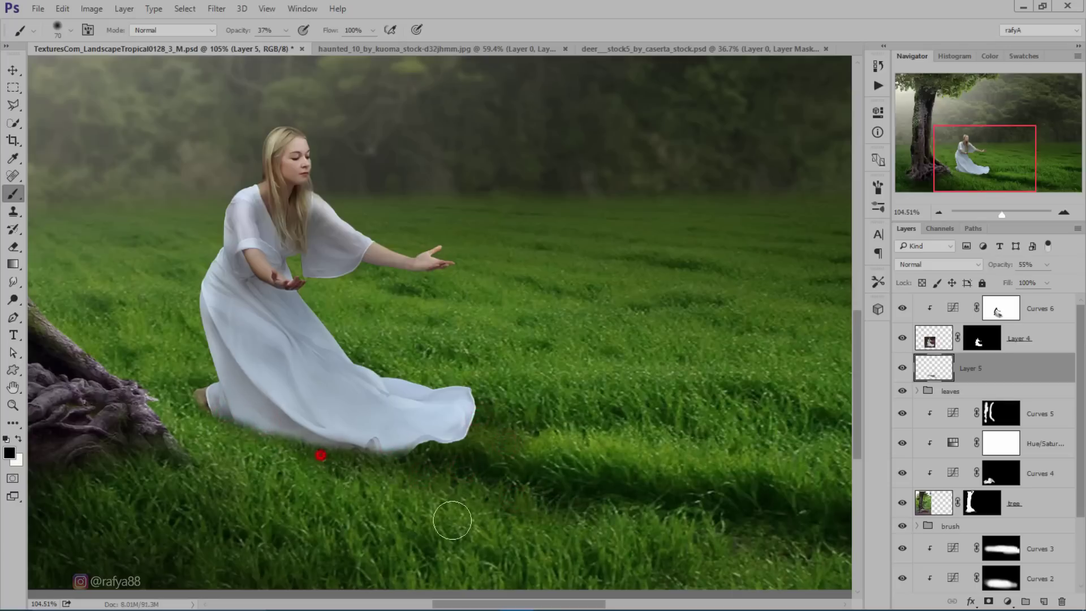
pyautogui.scroll(-5, 396, 347)
pyautogui.scroll(1, 436, 379)
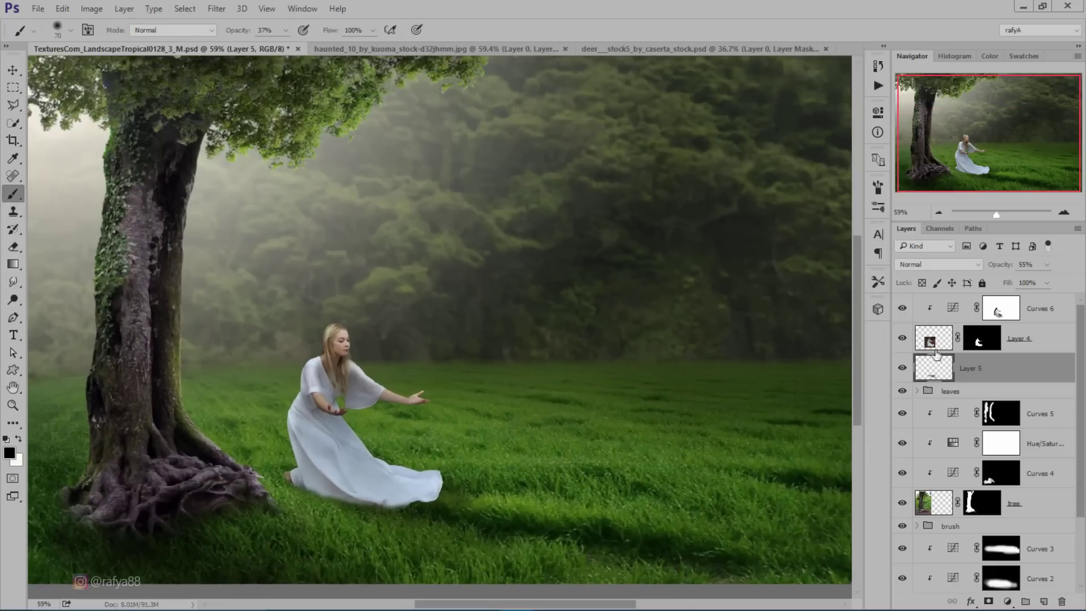
pyautogui.click(902, 369)
pyautogui.click(1044, 310)
# Bring the deer photo into the composite and scale it down beside the woman.
pyautogui.click(12, 70)
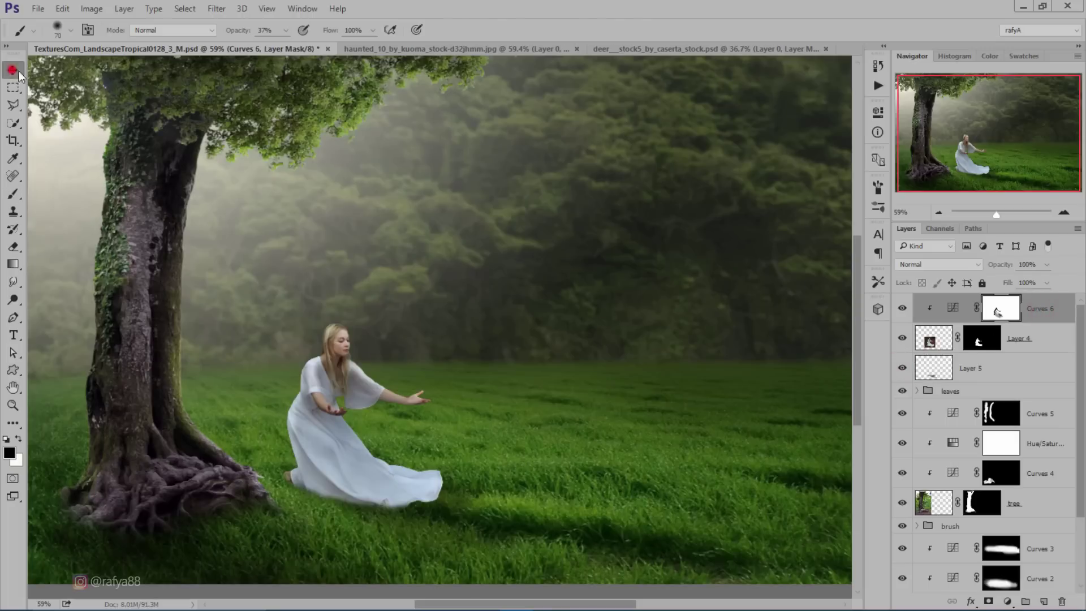
pyautogui.click(609, 47)
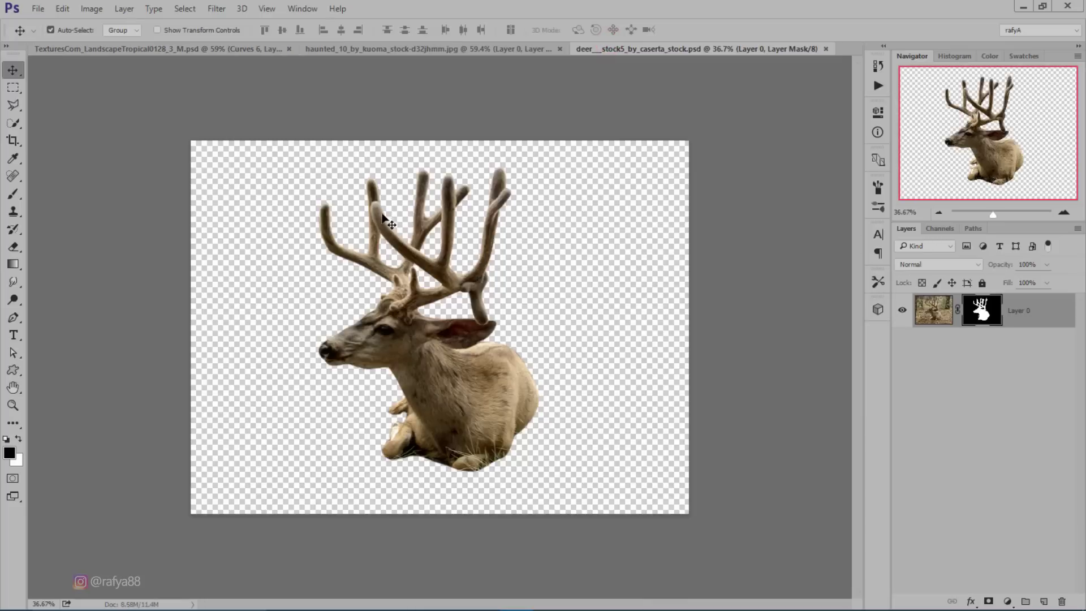
pyautogui.moveTo(359, 188); pyautogui.dragTo(664, 500)
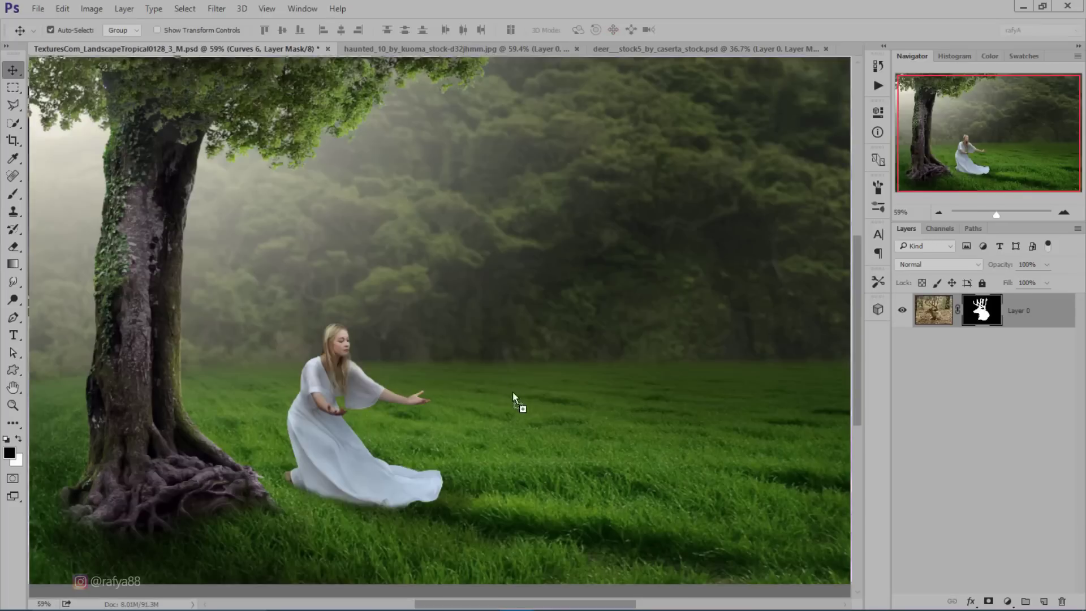
pyautogui.hotkey('ctrl', 't')
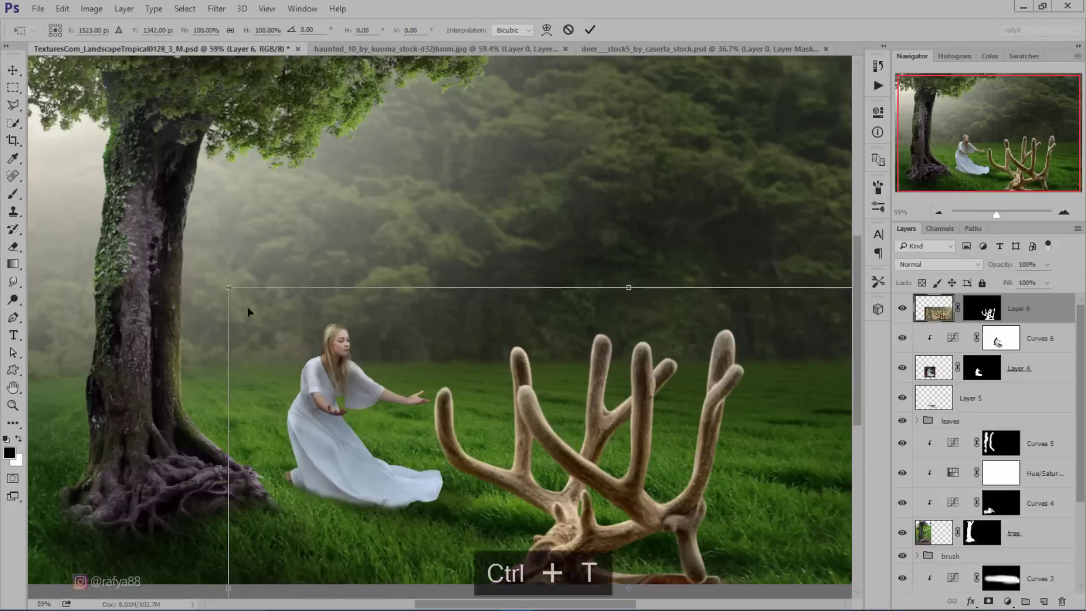
pyautogui.moveTo(226, 285)
pyautogui.mouseDown()
pyautogui.moveTo(469, 382)
pyautogui.moveTo(542, 452)
pyautogui.mouseUp()
pyautogui.moveTo(622, 534)
pyautogui.mouseDown()
pyautogui.moveTo(584, 386)
pyautogui.moveTo(555, 378)
pyautogui.moveTo(564, 384)
pyautogui.mouseUp()
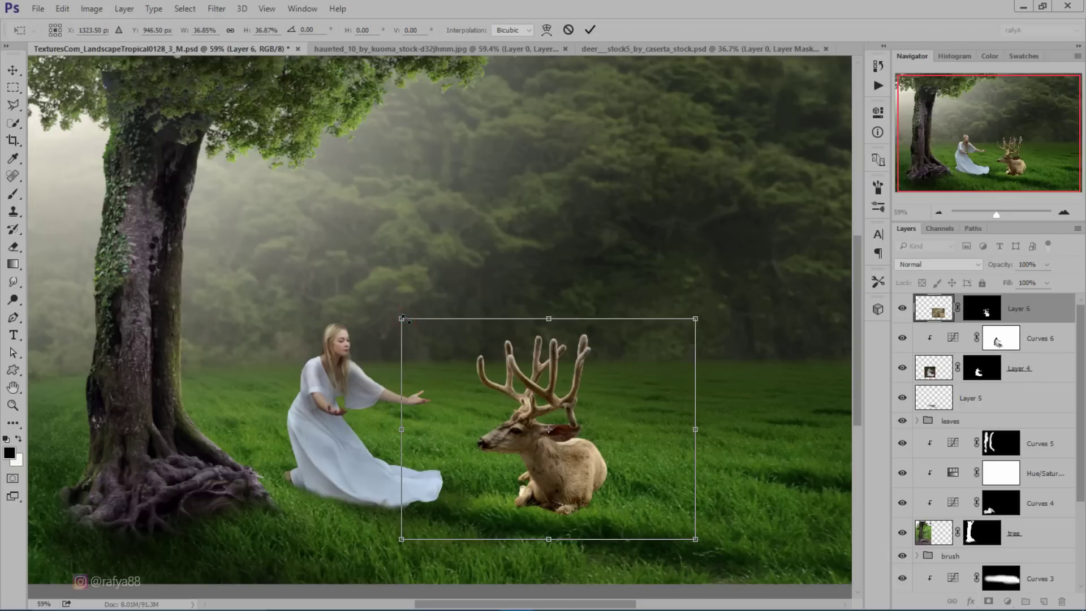
# Fine-tune the deer's size and position, commit the transform, and nudge it slightly right.
pyautogui.moveTo(403, 318); pyautogui.dragTo(393, 313)
pyautogui.moveTo(537, 389); pyautogui.dragTo(540, 389)
pyautogui.hotkey('ctrl', '-')
pyautogui.hotkey('ctrl', '-')
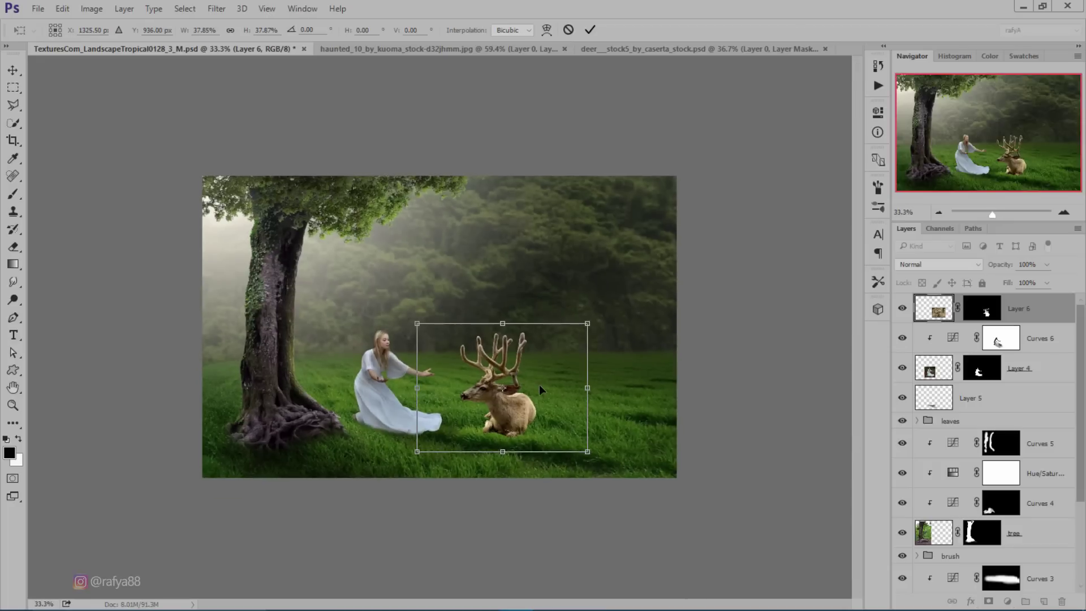
pyautogui.scroll(4, 538, 384)
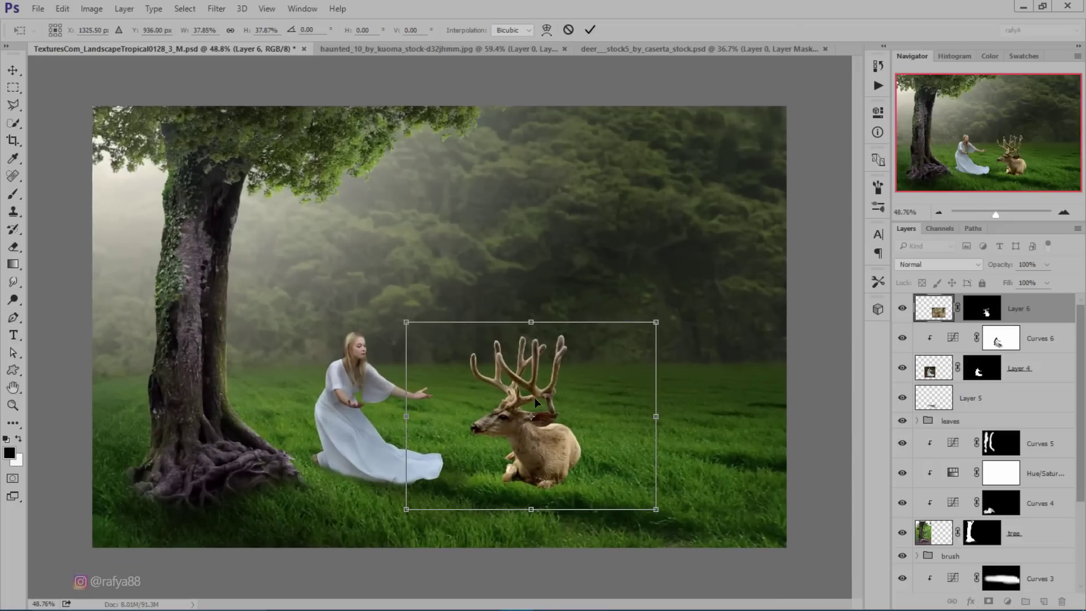
pyautogui.moveTo(552, 377); pyautogui.dragTo(547, 375)
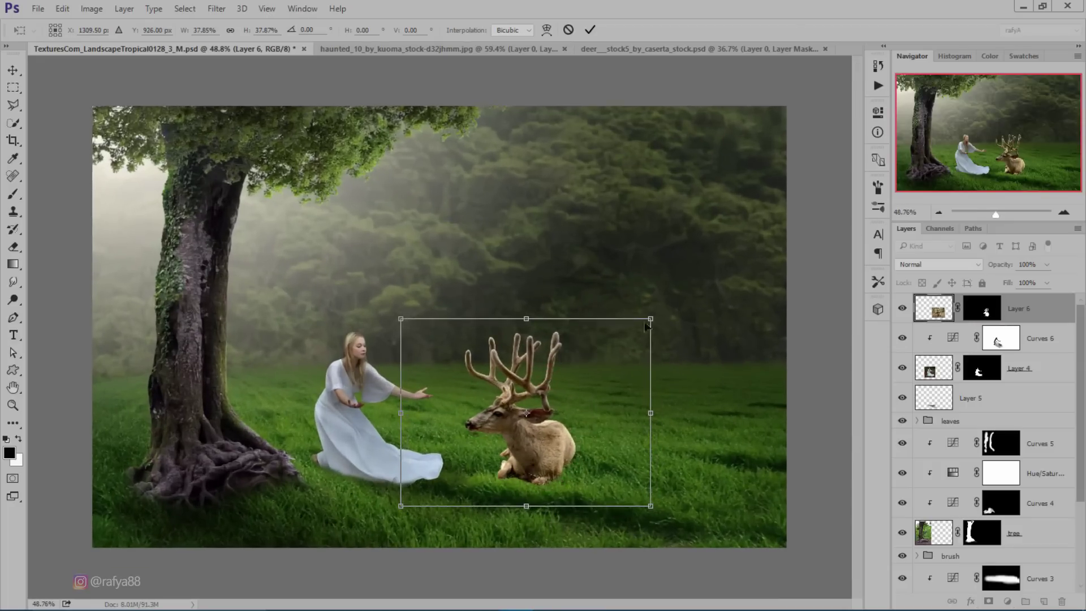
pyautogui.moveTo(649, 320)
pyautogui.mouseDown()
pyautogui.moveTo(691, 272)
pyautogui.moveTo(647, 310)
pyautogui.mouseUp()
pyautogui.hotkey('ctrl', '-')
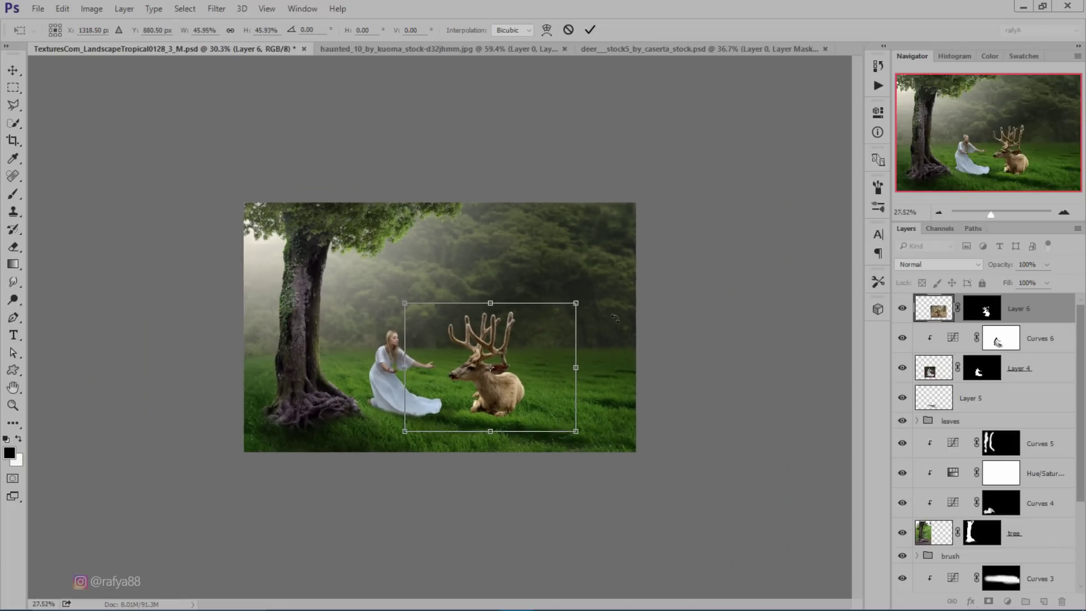
pyautogui.moveTo(604, 300); pyautogui.dragTo(600, 301)
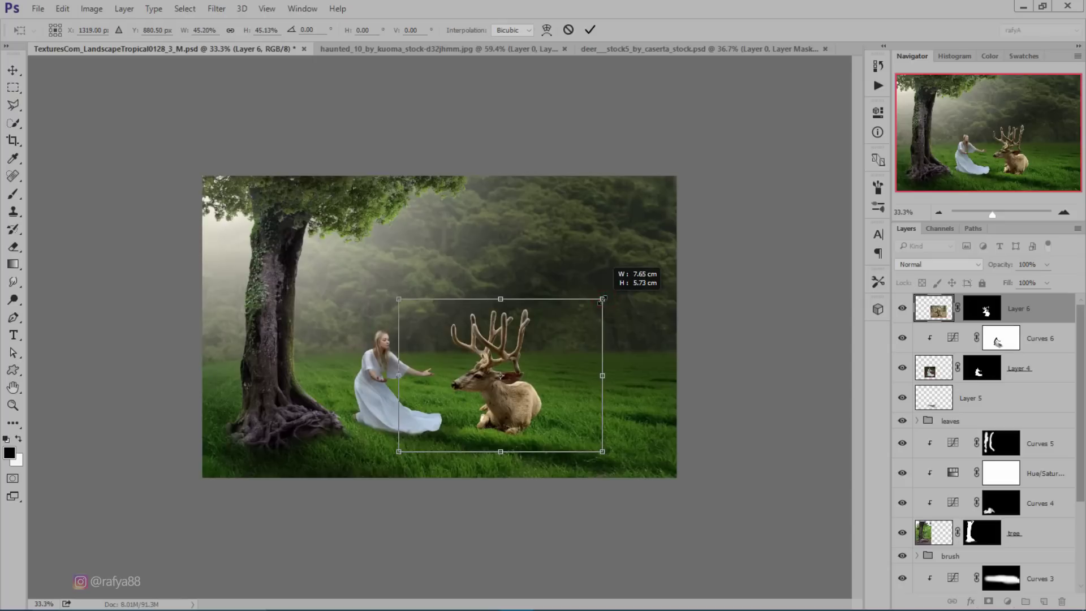
pyautogui.moveTo(562, 338); pyautogui.dragTo(557, 338)
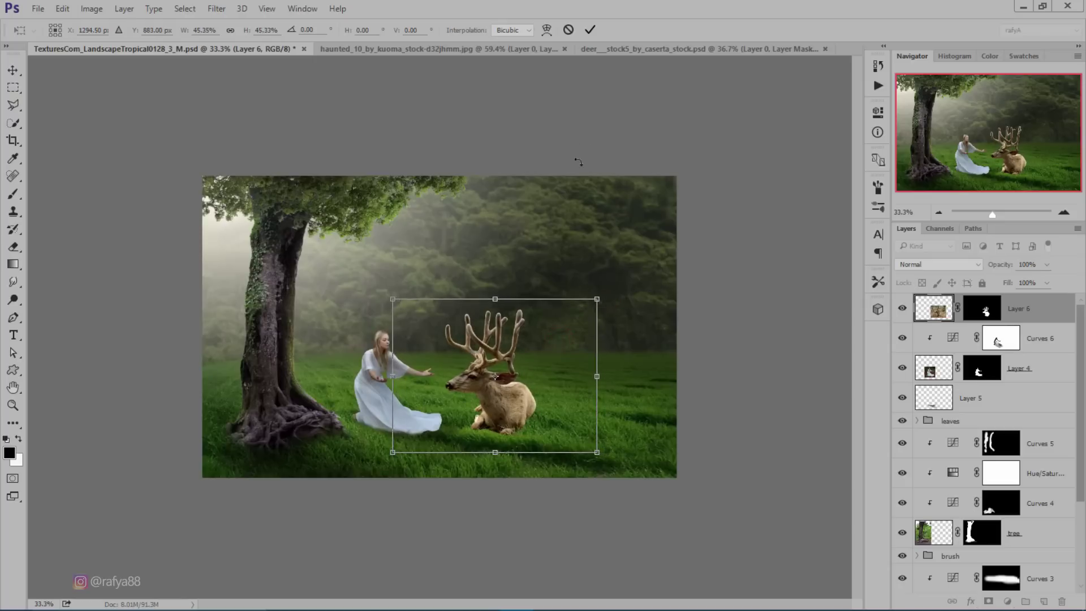
pyautogui.click(592, 30)
pyautogui.hotkey('ctrl', '+')
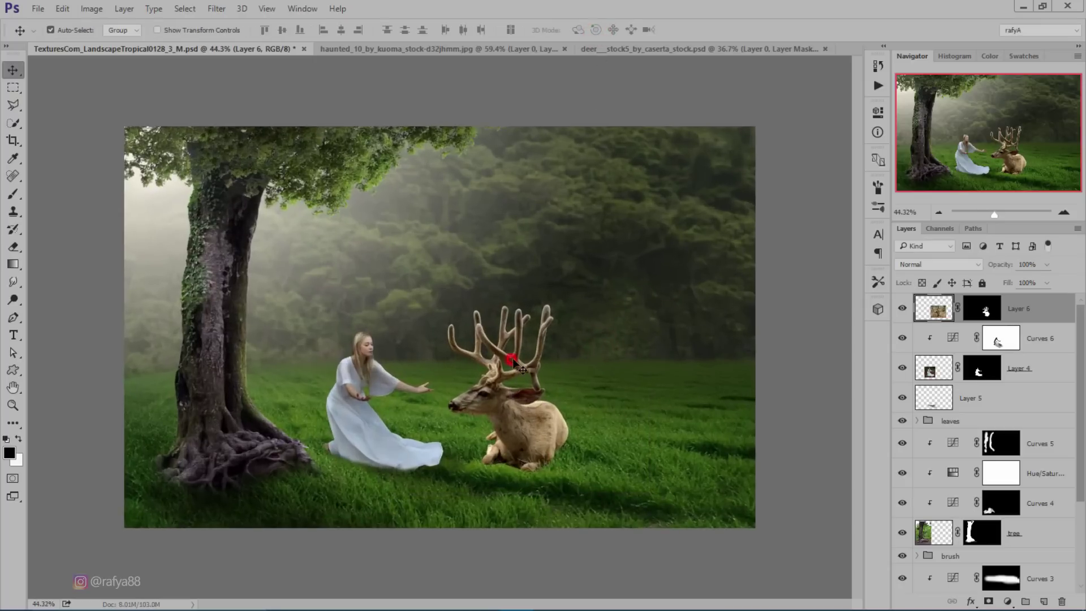
pyautogui.moveTo(512, 361); pyautogui.dragTo(518, 360)
# Add a Hue/Saturation adjustment clipped to the deer with Saturation -14.
pyautogui.click(1007, 601)
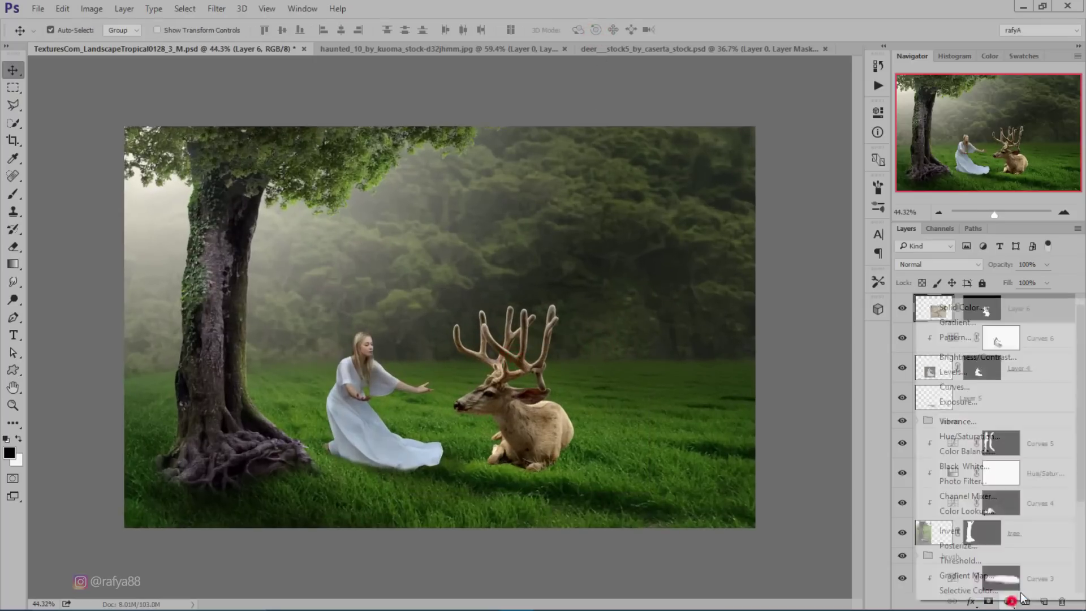
pyautogui.click(1004, 441)
pyautogui.click(756, 331)
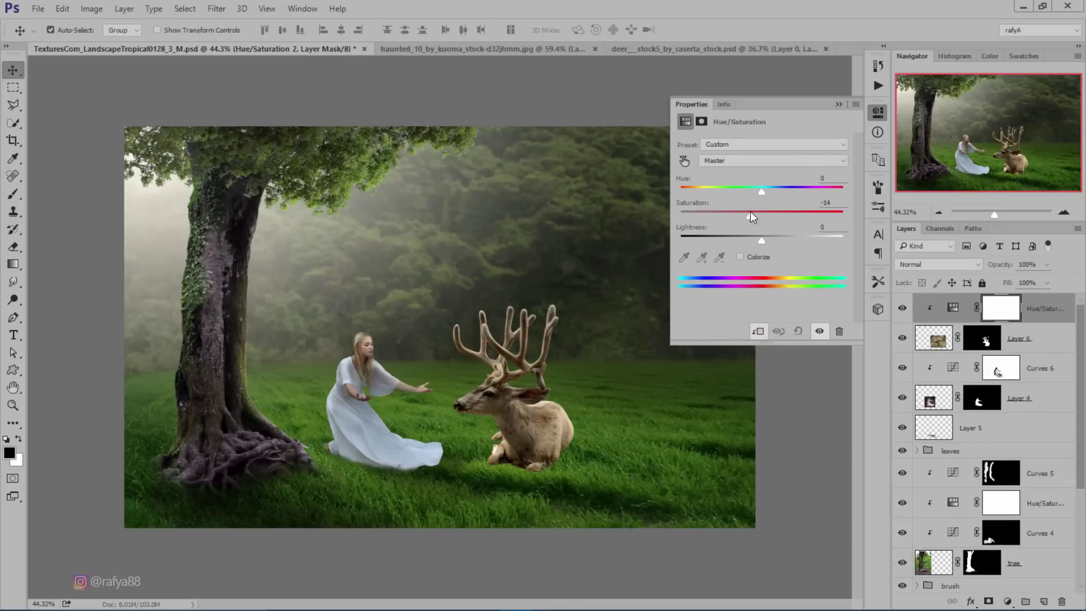
pyautogui.click(838, 105)
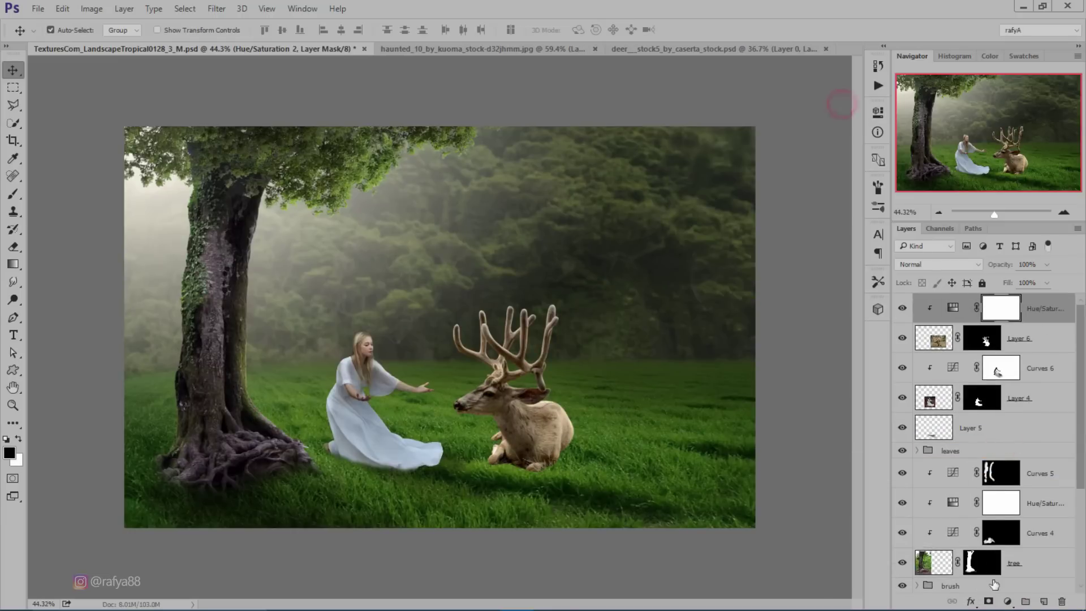
# Add a clipped Curves adjustment with highlights and midtones pulled down to darken the deer.
pyautogui.click(1007, 601)
pyautogui.click(1003, 383)
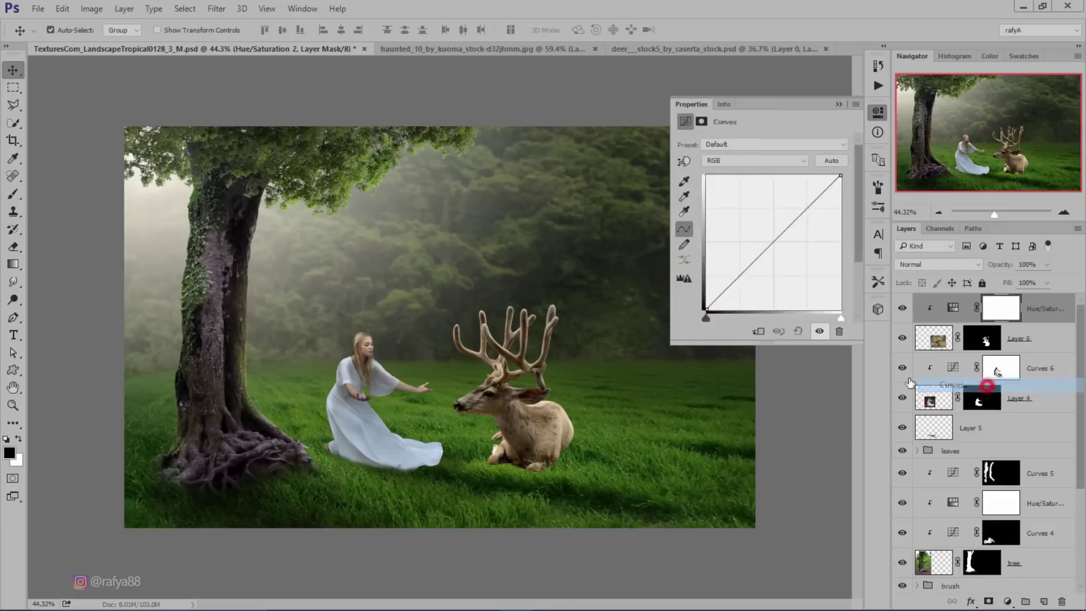
pyautogui.click(758, 332)
pyautogui.moveTo(837, 179); pyautogui.dragTo(840, 209)
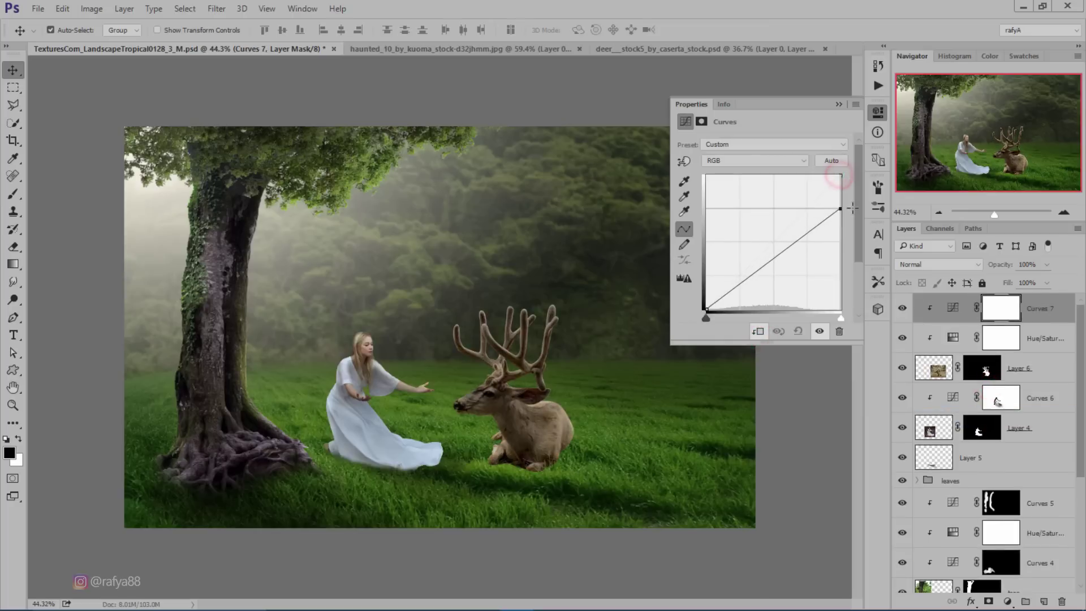
pyautogui.moveTo(793, 245); pyautogui.dragTo(785, 265)
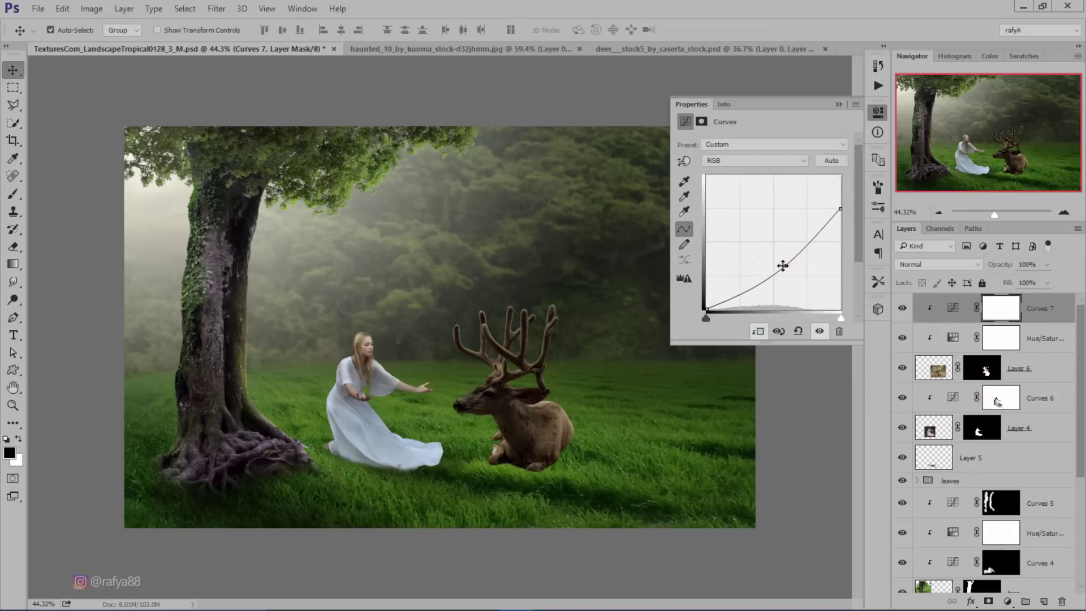
pyautogui.click(839, 105)
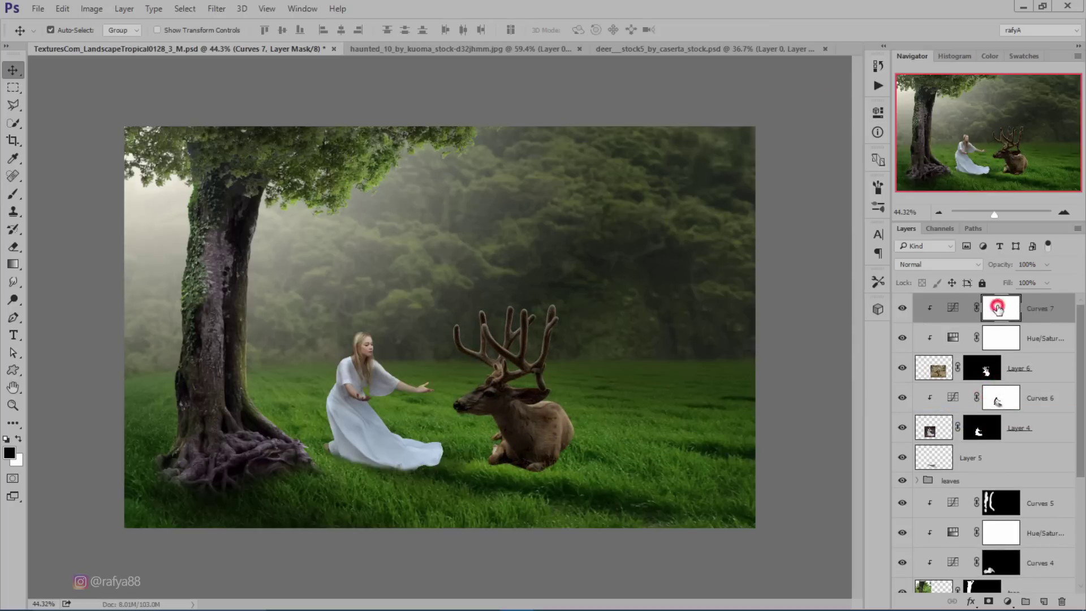
pyautogui.scroll(2, 442, 325)
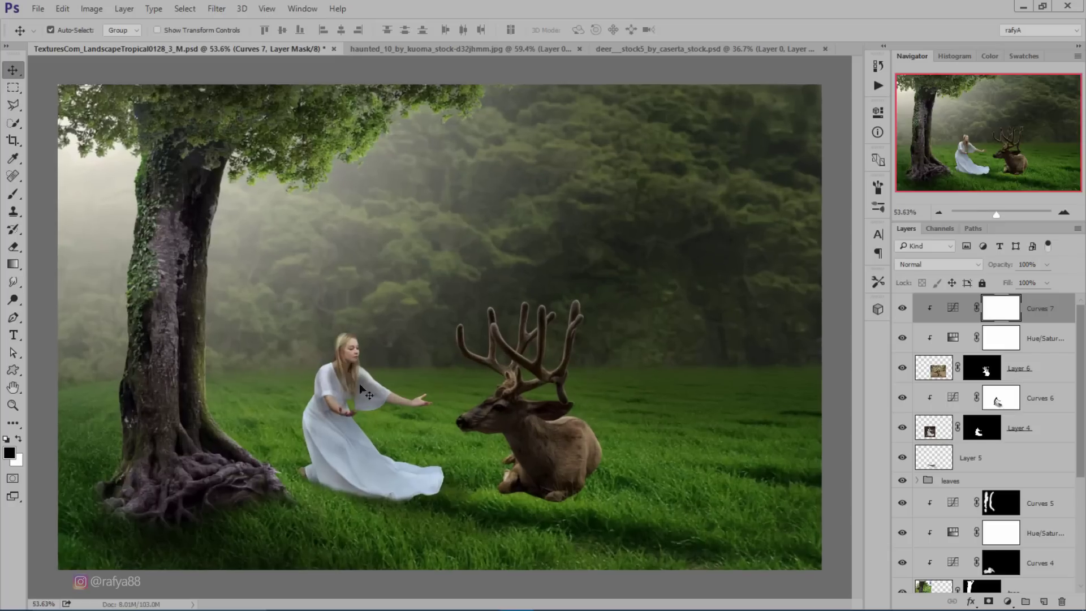
pyautogui.click(13, 194)
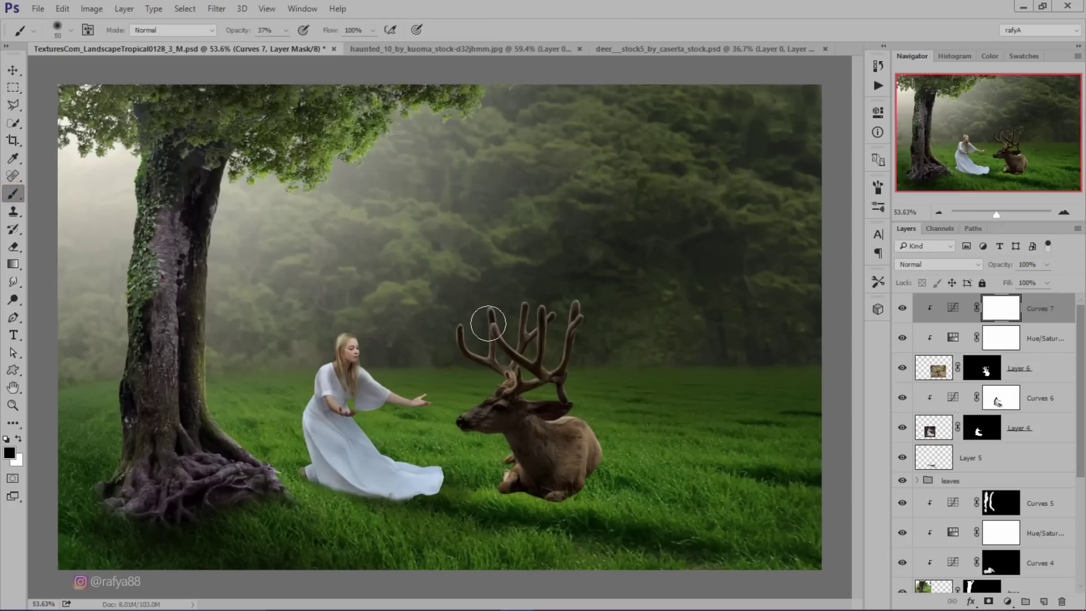
# With a larger black brush, paint the Curves 7 mask off the deer's antlers, head and back.
pyautogui.press(']')
pyautogui.press(']')
pyautogui.press(']')
pyautogui.click(18, 437)
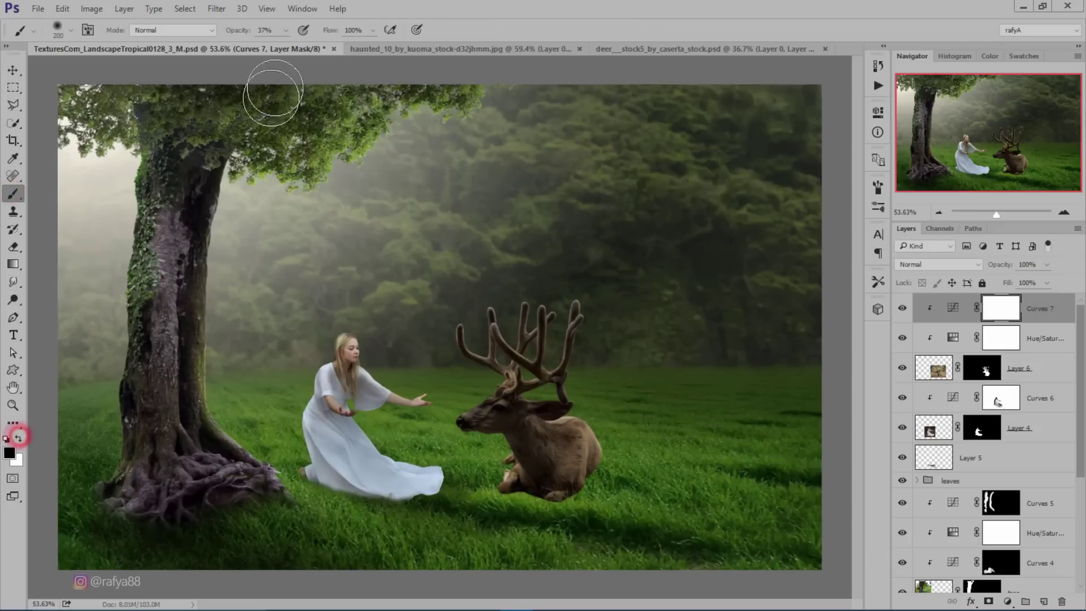
pyautogui.moveTo(501, 315)
pyautogui.mouseDown()
pyautogui.moveTo(470, 334)
pyautogui.moveTo(527, 361)
pyautogui.moveTo(534, 303)
pyautogui.mouseUp()
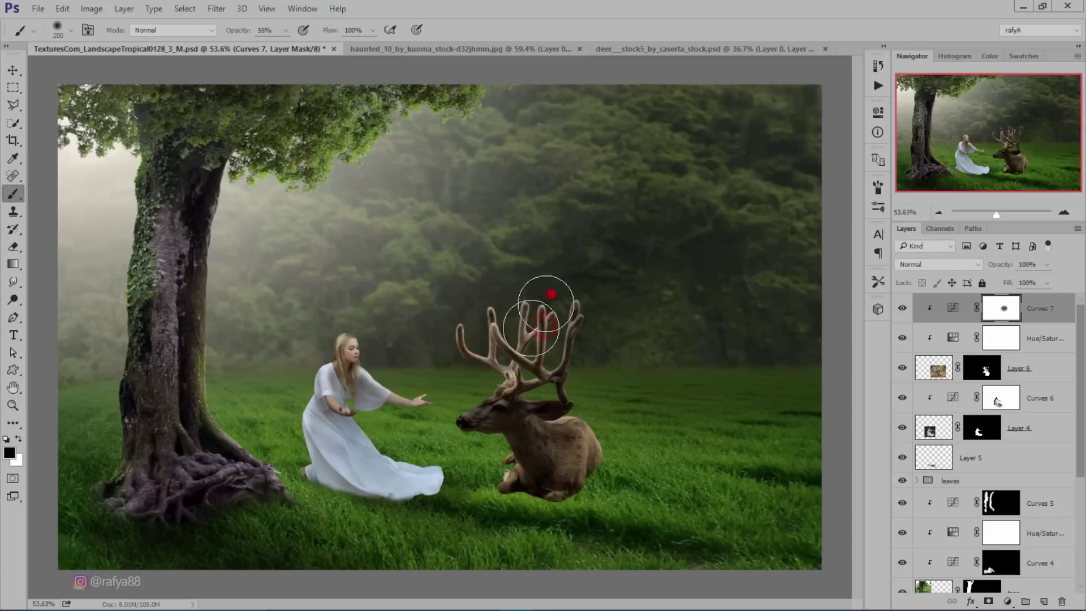
pyautogui.moveTo(487, 396)
pyautogui.mouseDown()
pyautogui.moveTo(448, 417)
pyautogui.moveTo(538, 456)
pyautogui.mouseUp()
pyautogui.scroll(3, 447, 441)
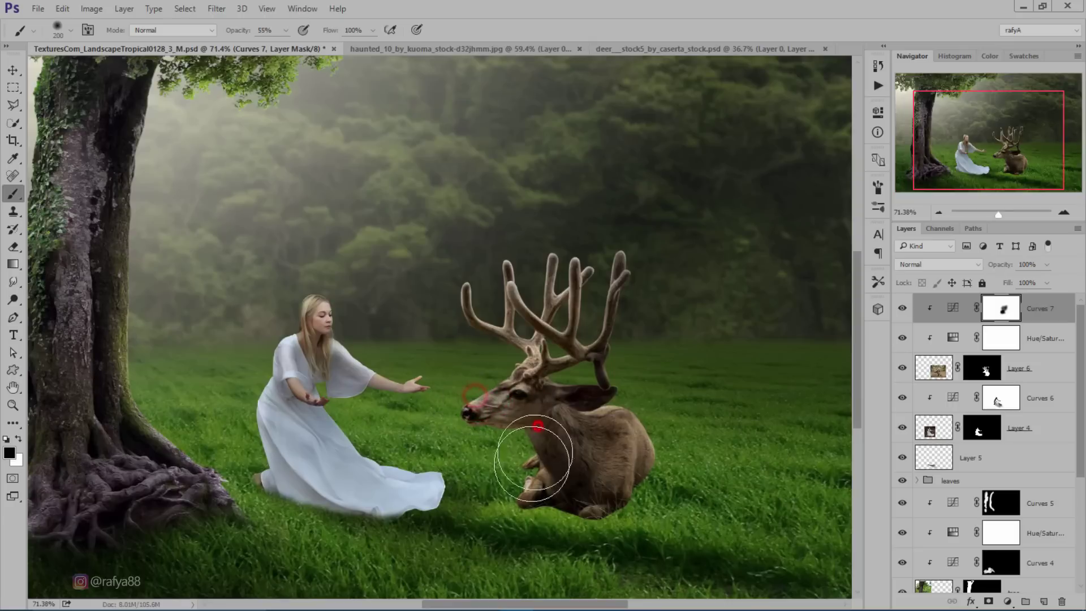
pyautogui.moveTo(588, 386); pyautogui.dragTo(479, 497)
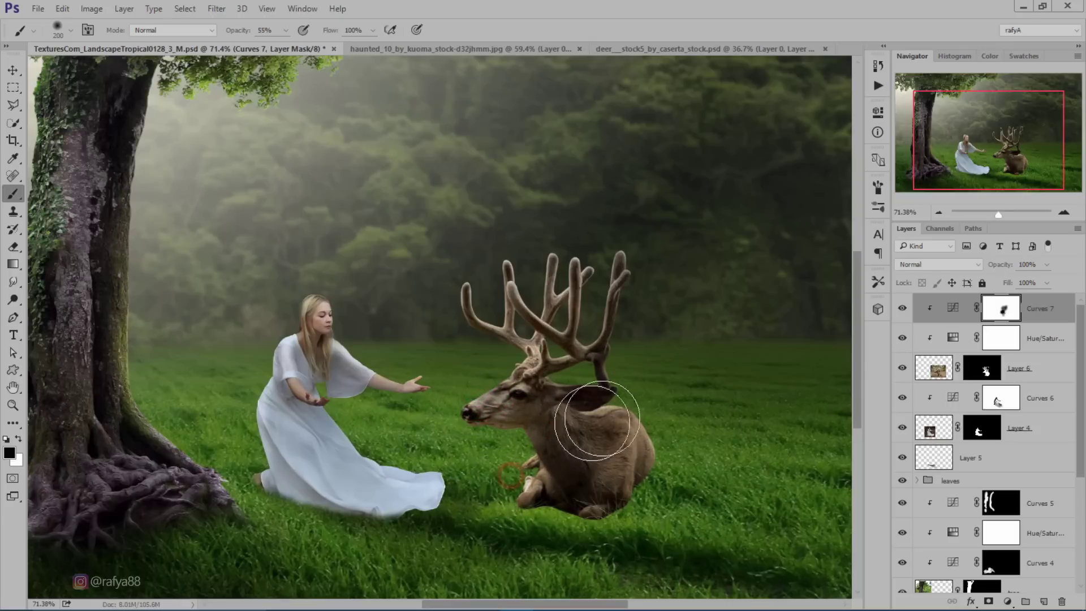
pyautogui.moveTo(581, 417)
pyautogui.mouseDown()
pyautogui.moveTo(642, 382)
pyautogui.moveTo(660, 401)
pyautogui.mouseUp()
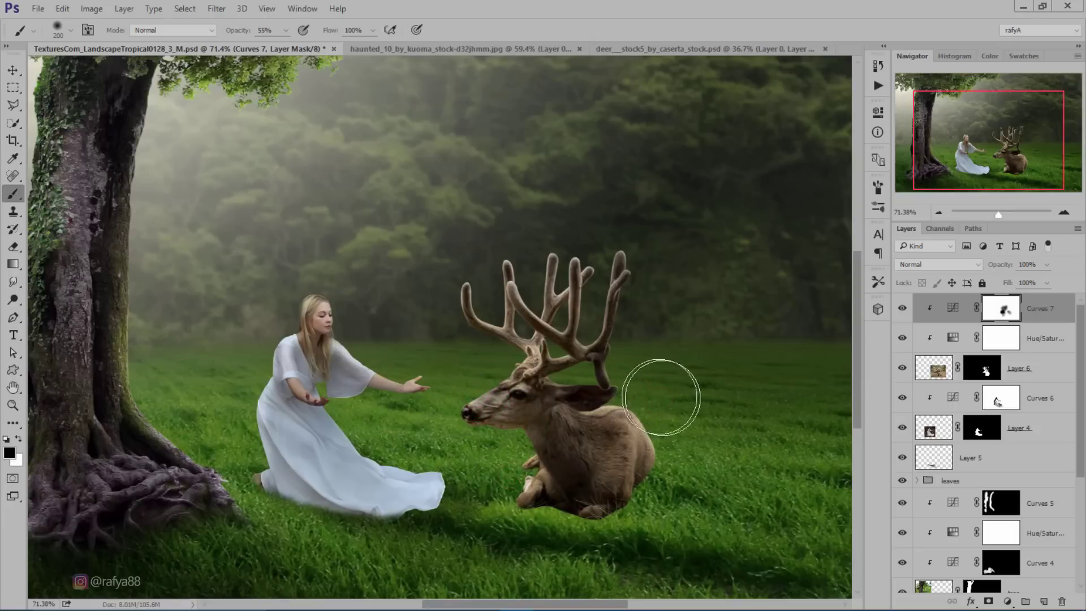
# Undo a stroke, repaint the mask over the deer's face and muzzle, and compare the result.
pyautogui.scroll(-3, 660, 395)
pyautogui.scroll(2, 535, 325)
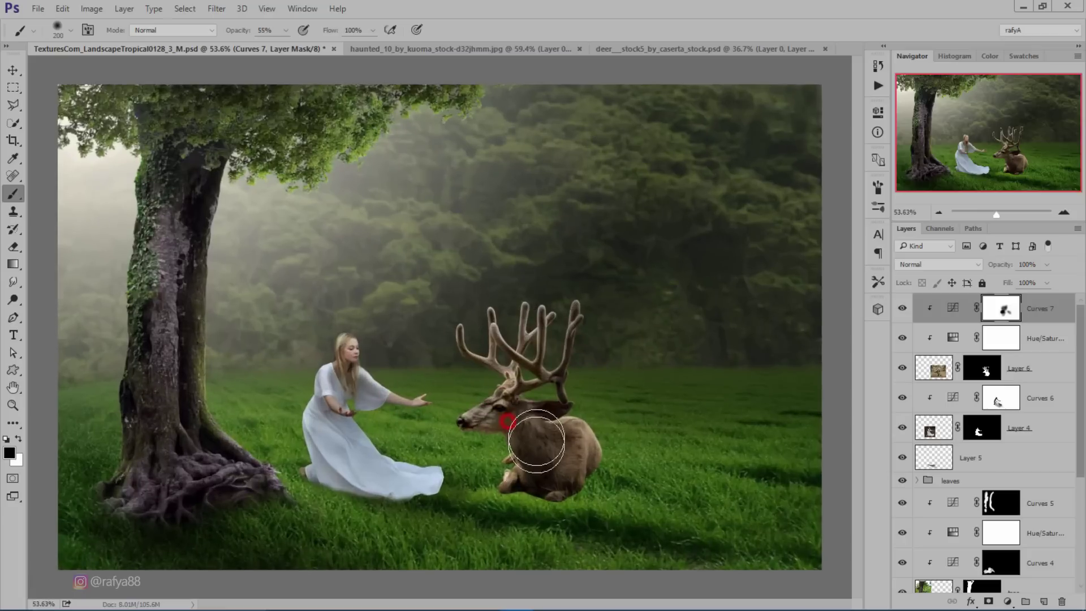
pyautogui.scroll(-1, 441, 412)
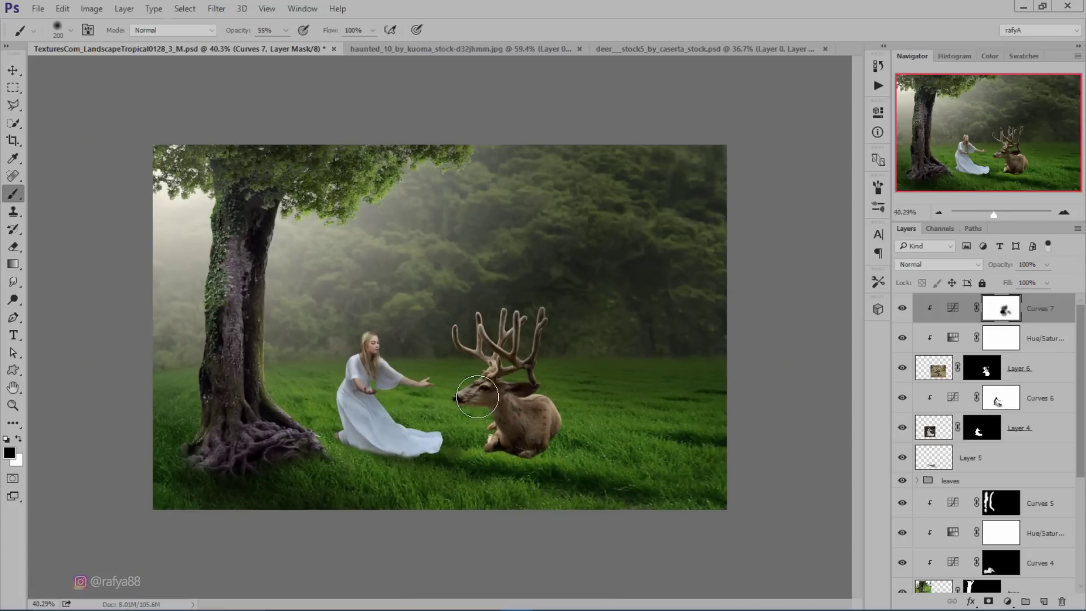
pyautogui.hotkey('ctrl', 'z')
pyautogui.click(480, 367)
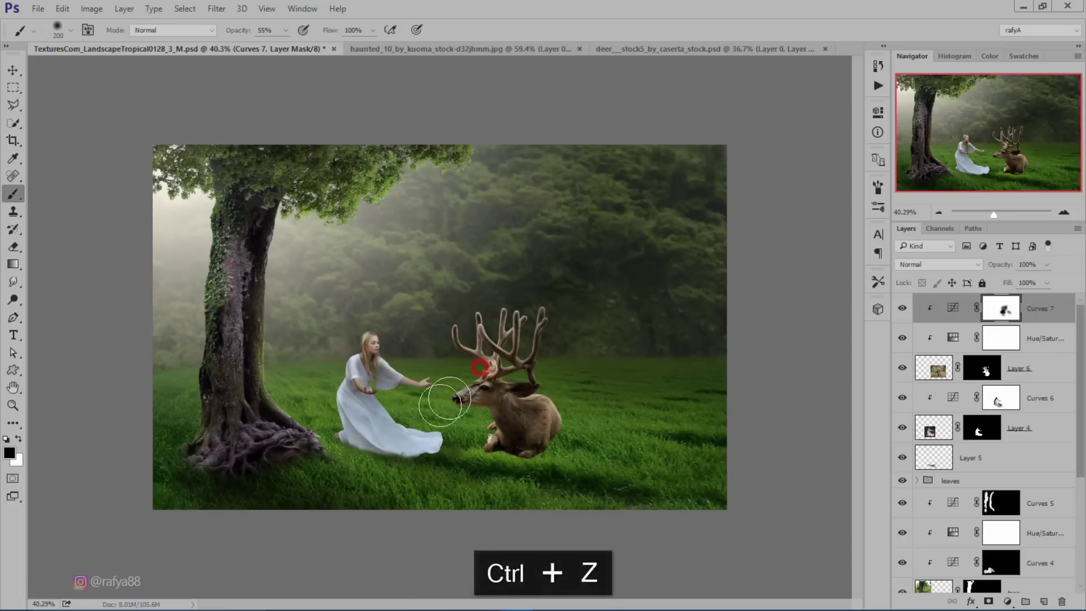
pyautogui.moveTo(445, 402); pyautogui.dragTo(585, 402)
pyautogui.click(902, 309)
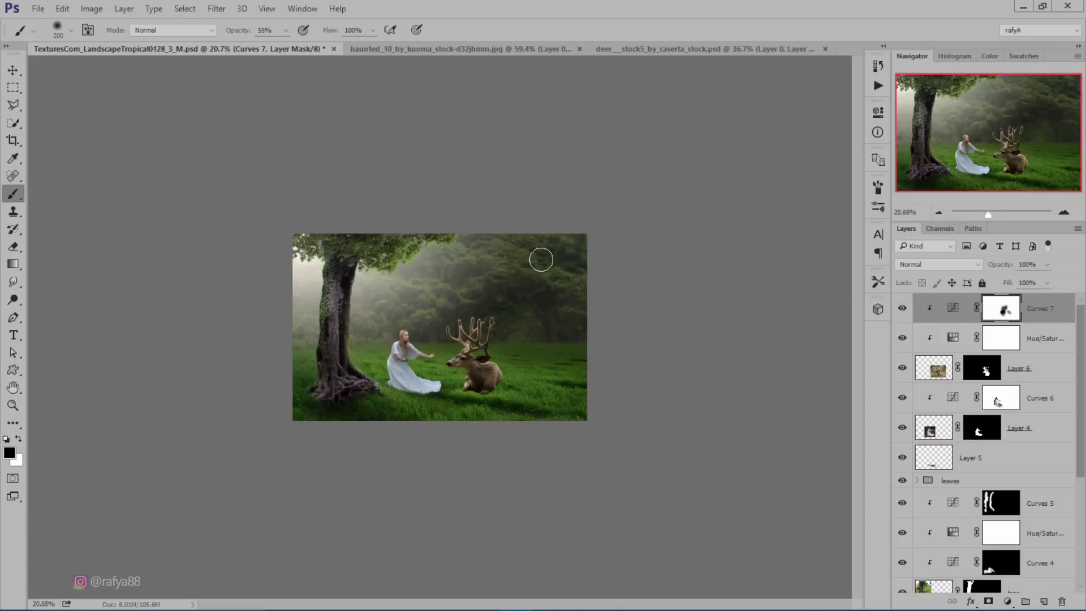
pyautogui.scroll(5, 541, 370)
# Target the deer's layer mask with a smaller brush and try blending grass over its bottom, undoing two strokes.
pyautogui.click(986, 372)
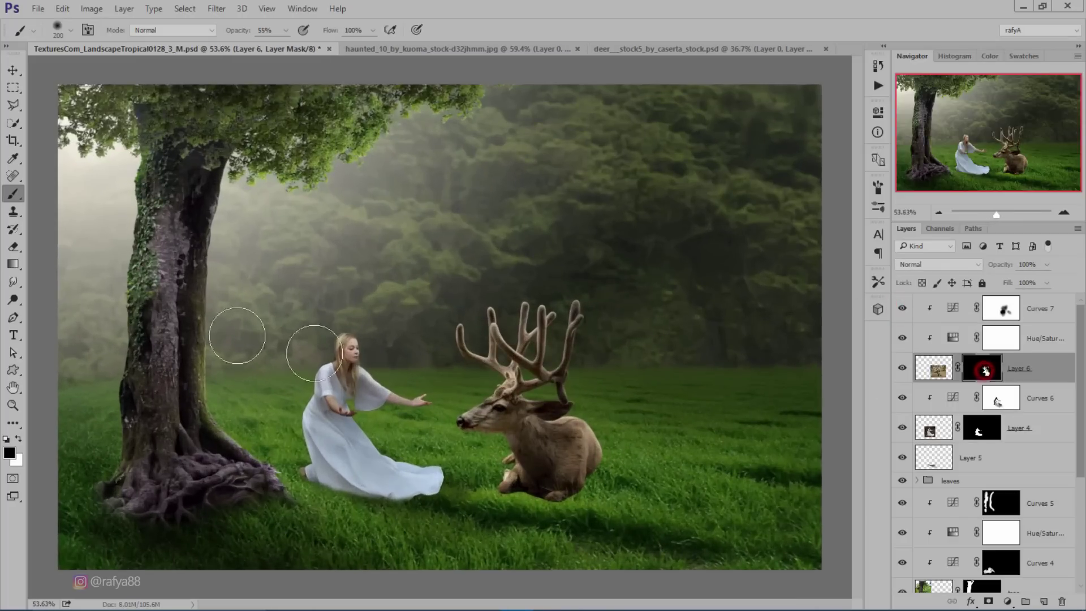
pyautogui.scroll(3, 520, 517)
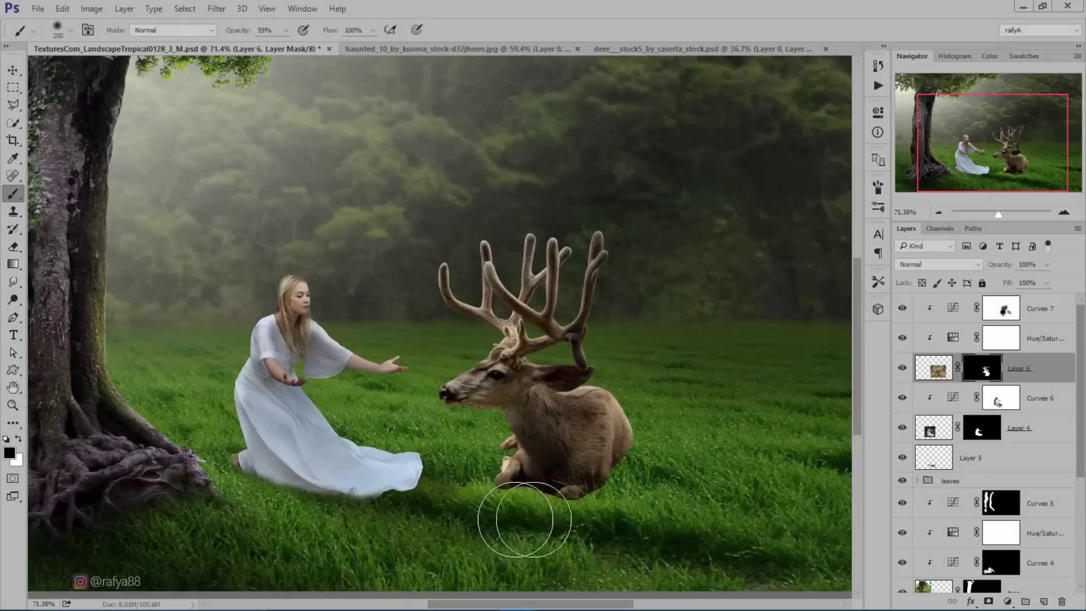
pyautogui.rightClick(667, 323)
pyautogui.moveTo(778, 351); pyautogui.dragTo(770, 352)
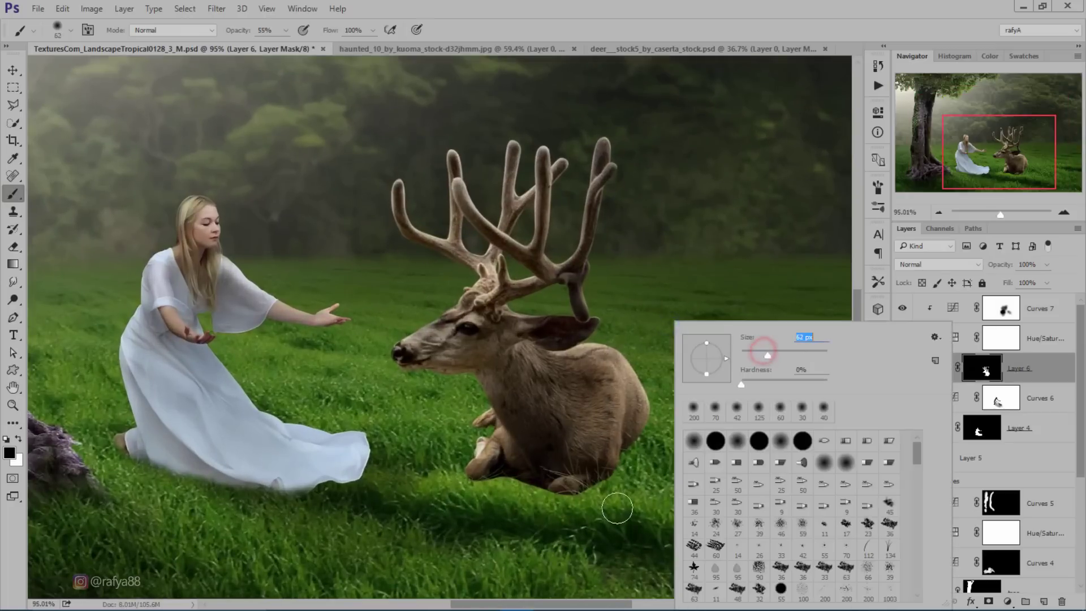
pyautogui.press('Return')
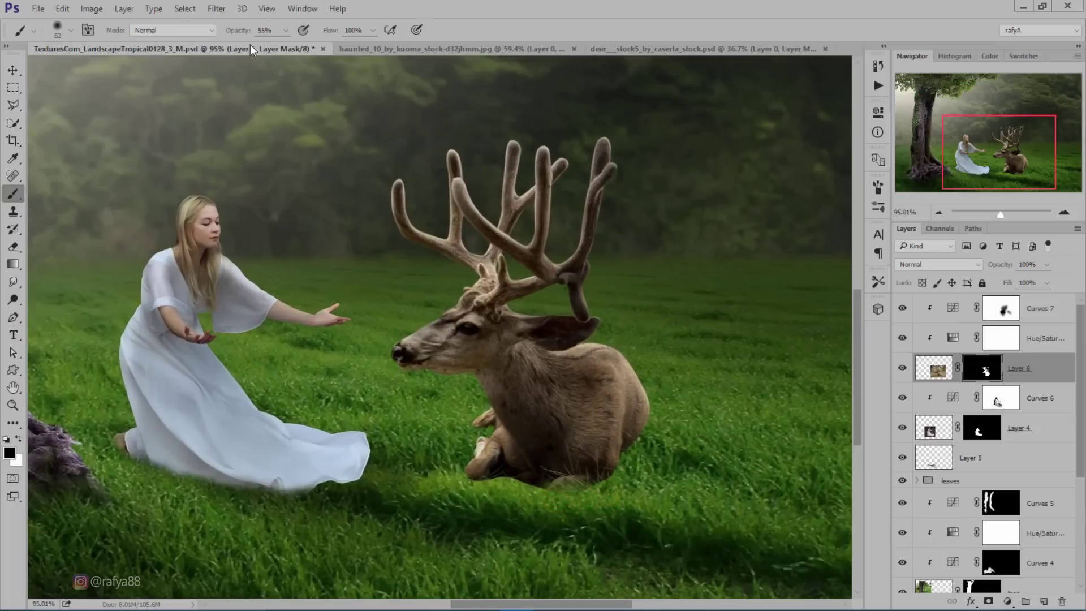
pyautogui.moveTo(243, 33); pyautogui.dragTo(245, 33)
pyautogui.moveTo(600, 498)
pyautogui.mouseDown()
pyautogui.moveTo(520, 495)
pyautogui.moveTo(614, 490)
pyautogui.mouseUp()
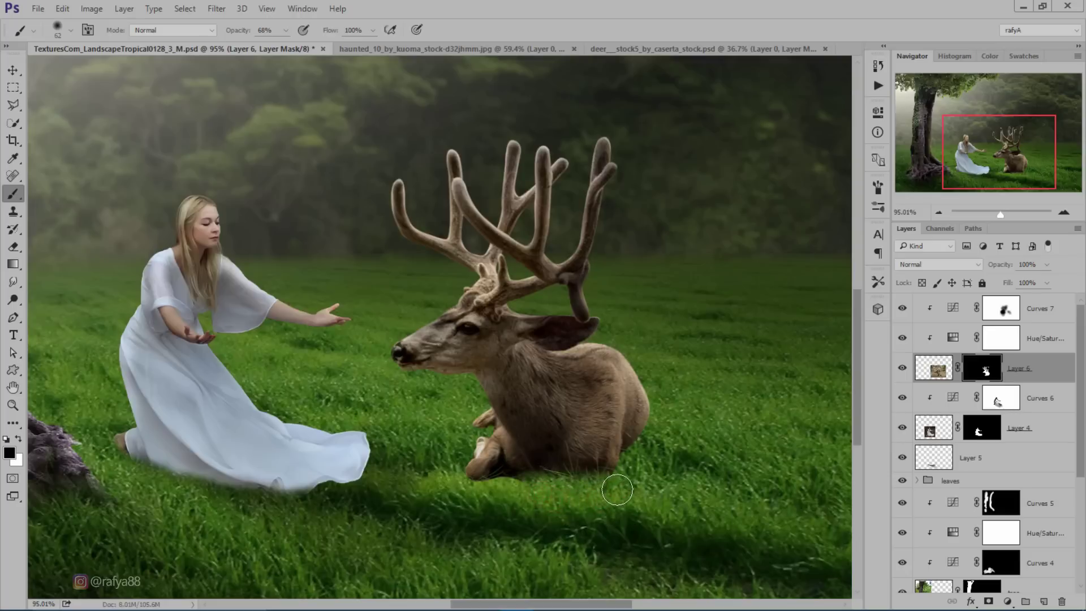
pyautogui.hotkey('ctrl', 'alt', 'z')
pyautogui.hotkey('ctrl', 'alt', 'z')
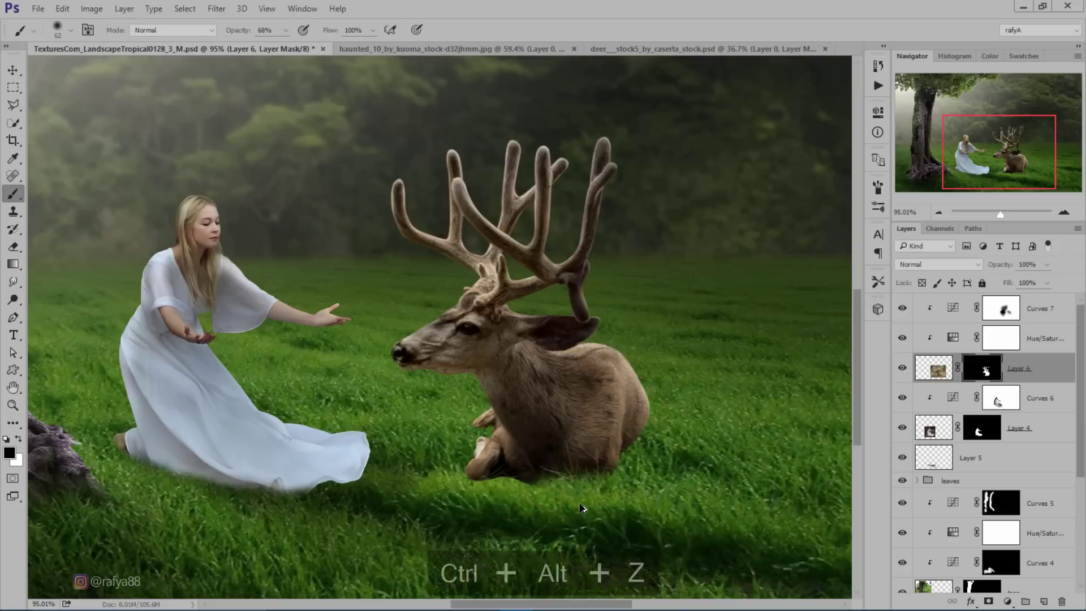
pyautogui.hotkey('ctrl', 'alt', 'z')
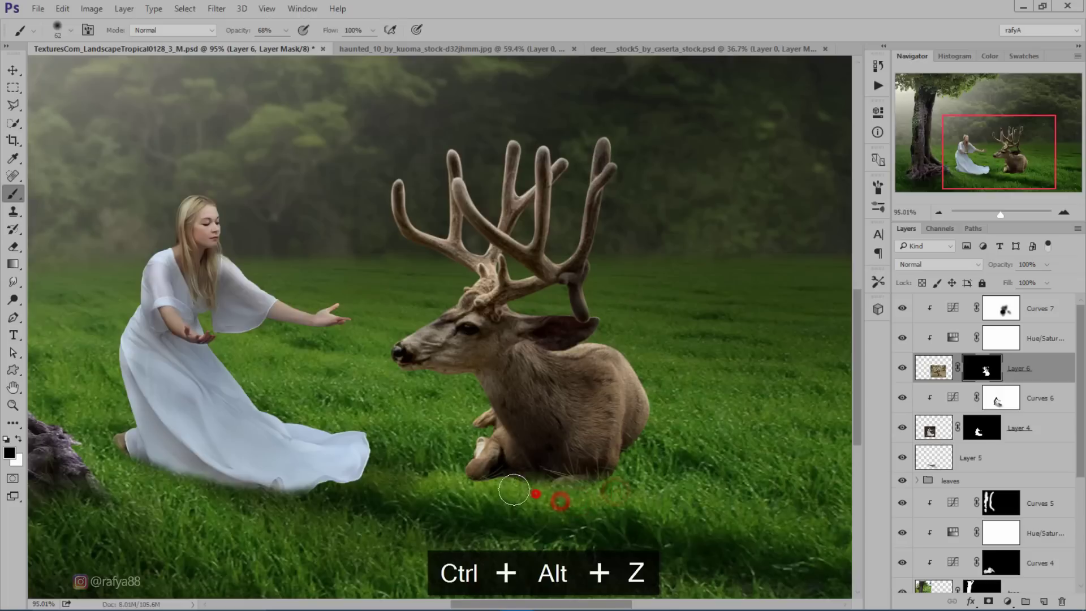
# Mask grass over the deer's bottom edge, front legs and rear edge.
pyautogui.moveTo(515, 484)
pyautogui.mouseDown()
pyautogui.moveTo(470, 496)
pyautogui.moveTo(450, 457)
pyautogui.moveTo(467, 431)
pyautogui.mouseUp()
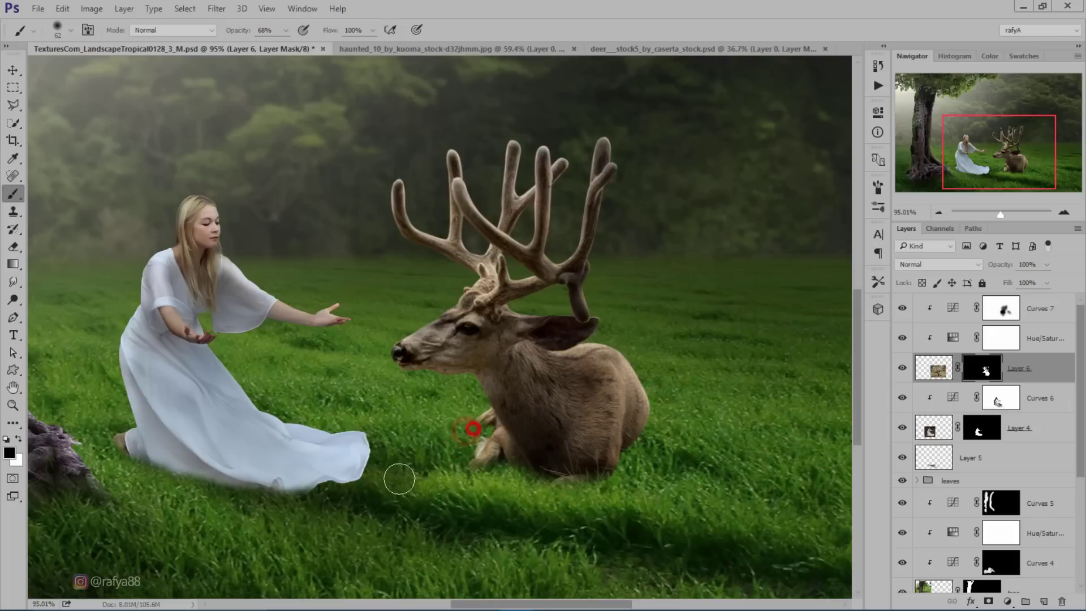
pyautogui.moveTo(537, 496); pyautogui.dragTo(644, 451)
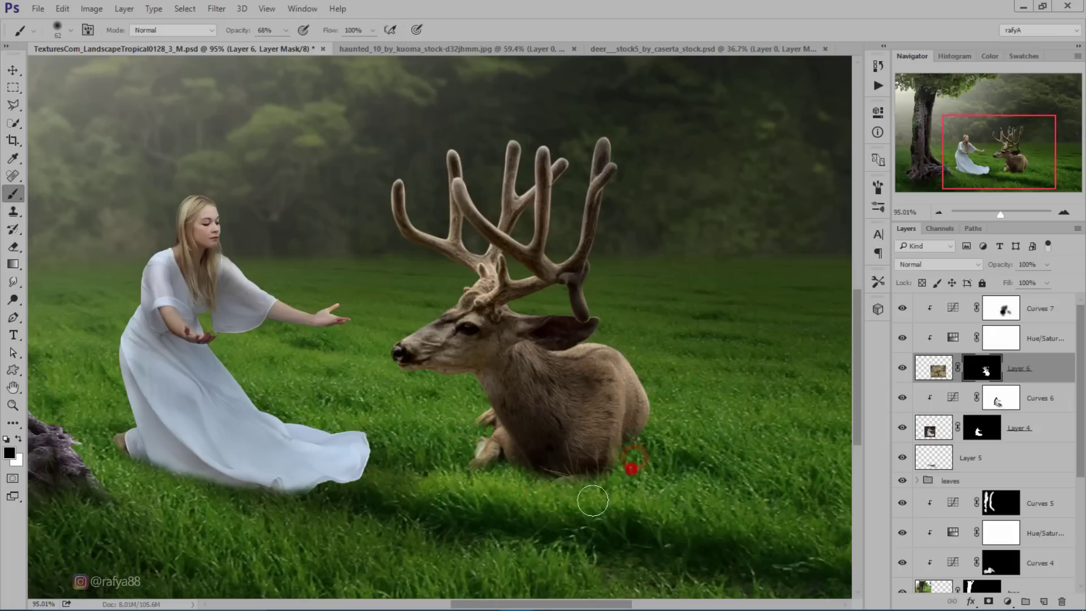
pyautogui.moveTo(610, 491); pyautogui.dragTo(633, 466)
pyautogui.scroll(-3, 476, 312)
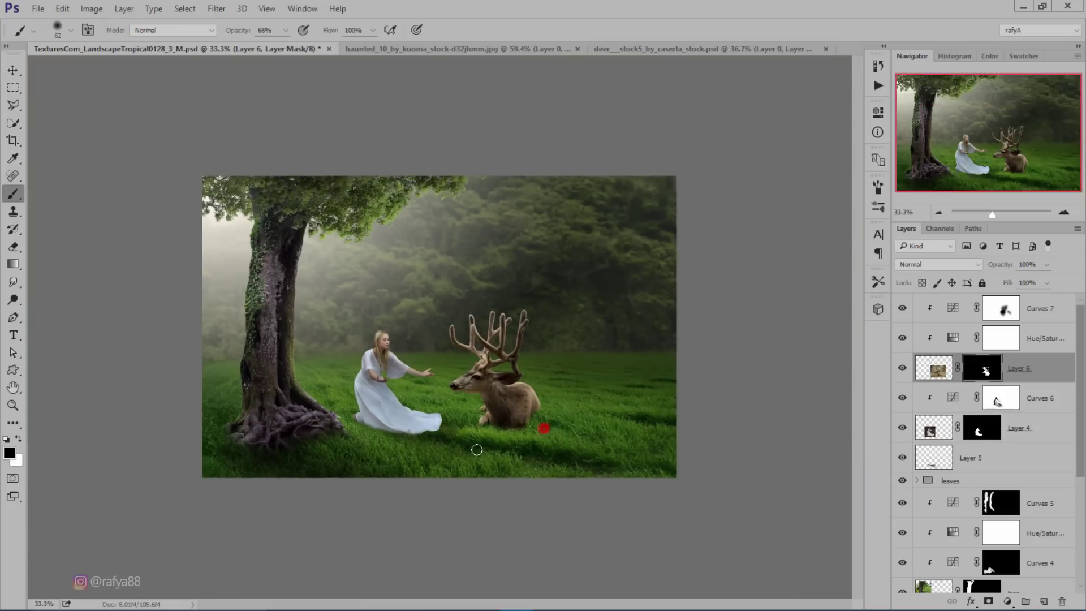
pyautogui.scroll(-1, 528, 360)
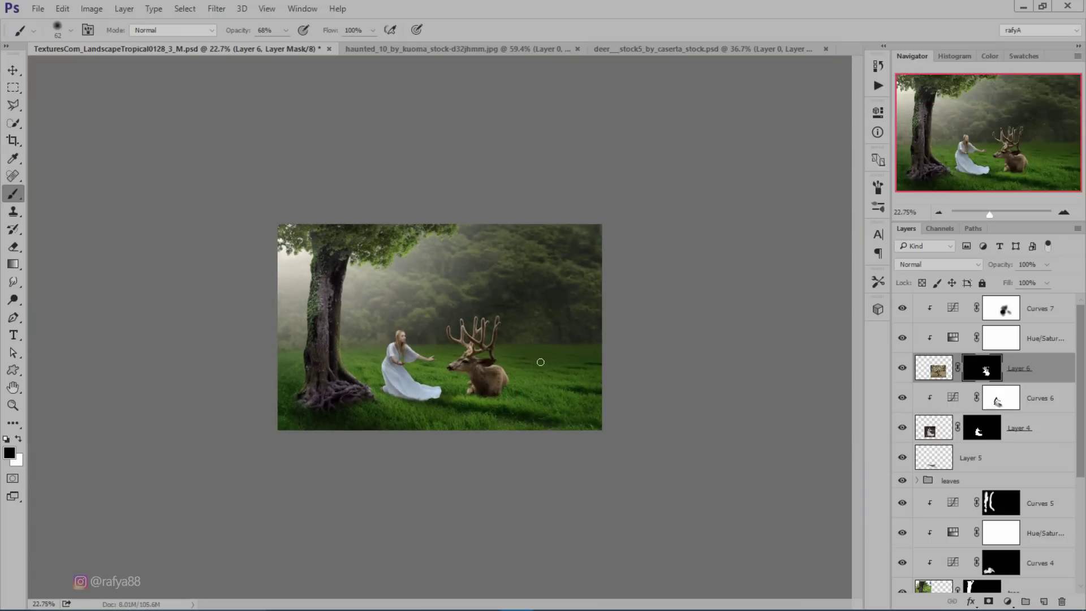
pyautogui.scroll(1, 545, 382)
pyautogui.scroll(2, 610, 410)
pyautogui.scroll(2, 750, 468)
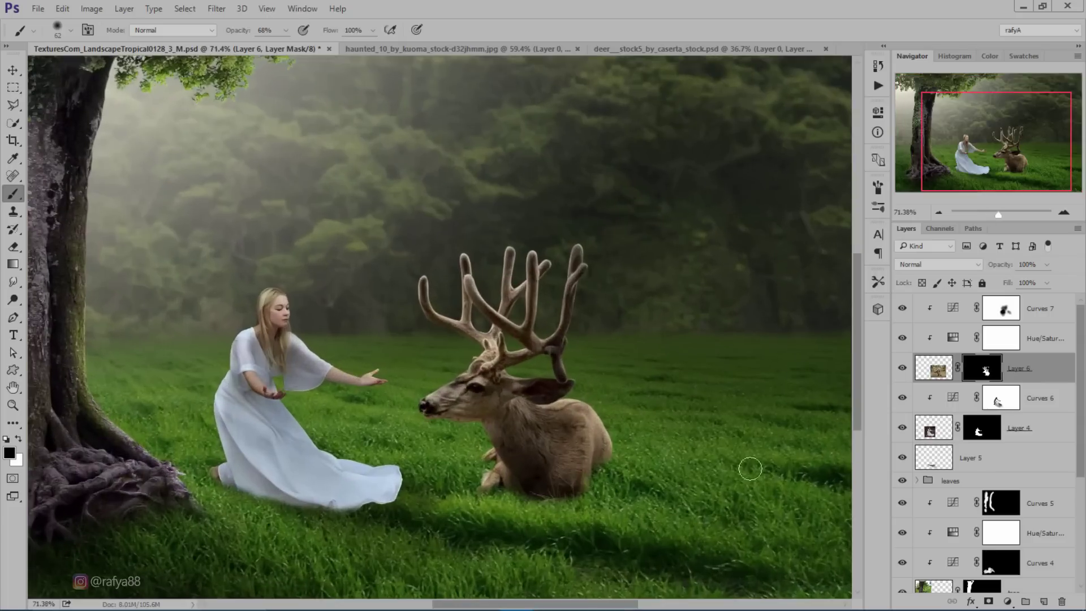
# Add a new layer above Curves 6 and paint a soft black shadow under the deer's belly and legs.
pyautogui.click(1039, 399)
pyautogui.click(1043, 601)
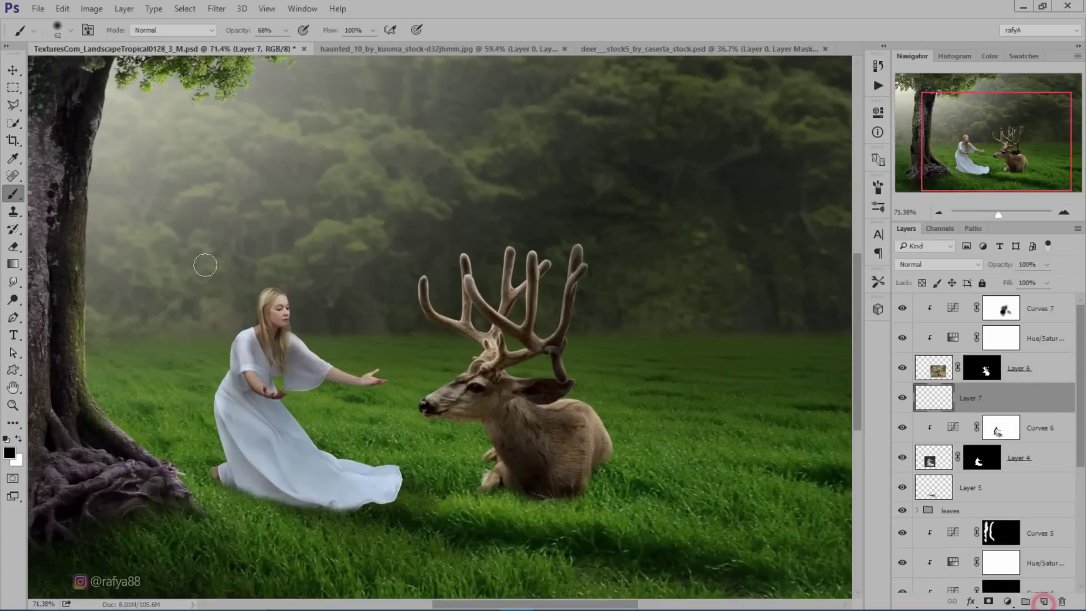
pyautogui.scroll(2, 600, 460)
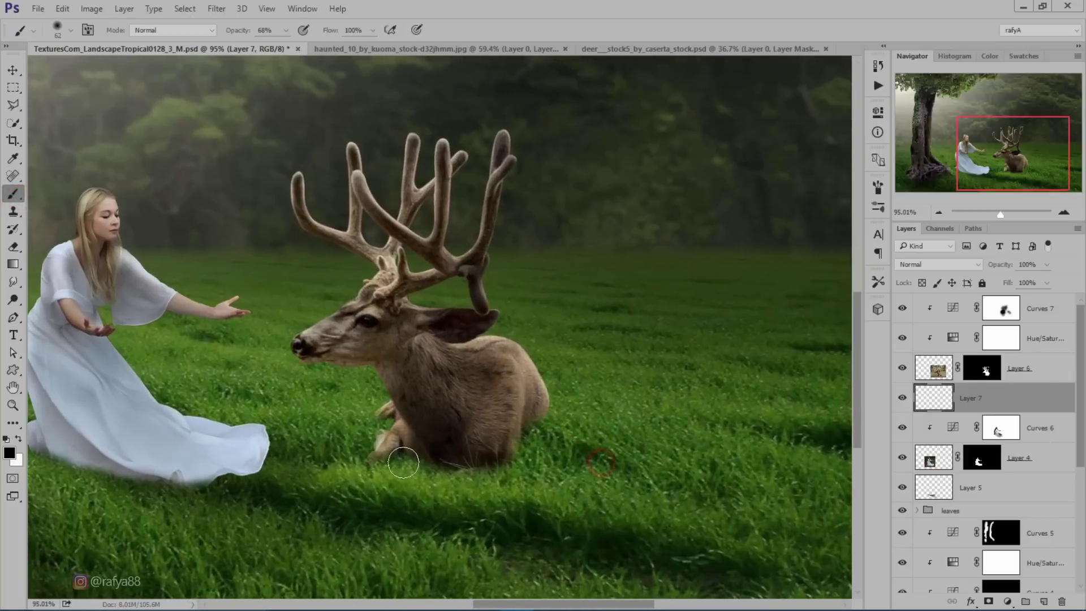
pyautogui.moveTo(429, 465); pyautogui.dragTo(485, 469)
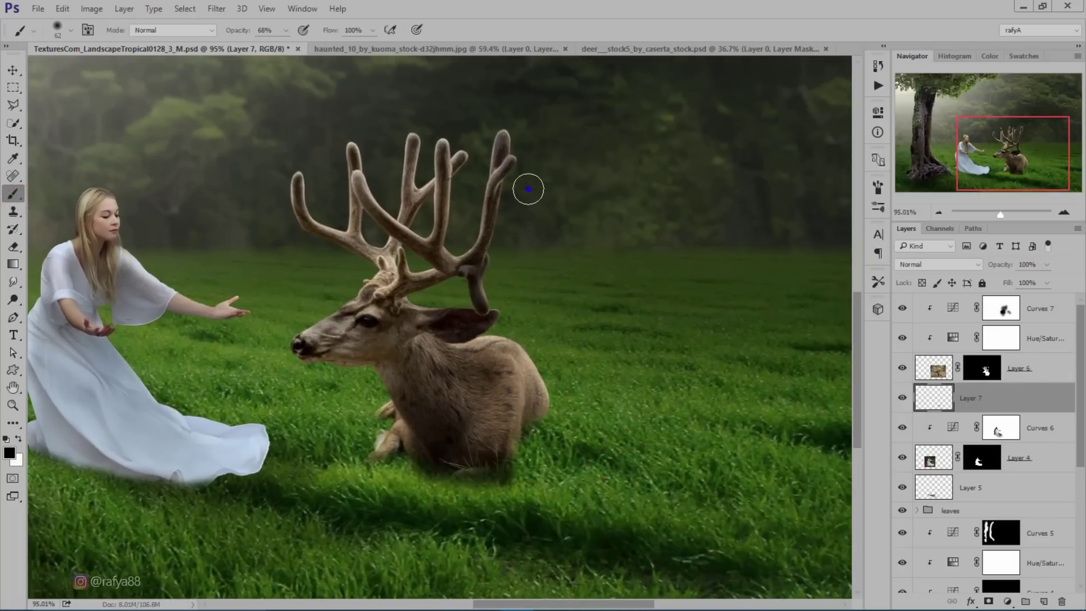
pyautogui.rightClick(528, 188)
pyautogui.moveTo(622, 220); pyautogui.dragTo(637, 220)
pyautogui.moveTo(249, 30); pyautogui.dragTo(229, 33)
pyautogui.moveTo(388, 444)
pyautogui.mouseDown()
pyautogui.moveTo(453, 461)
pyautogui.moveTo(562, 436)
pyautogui.moveTo(601, 484)
pyautogui.mouseUp()
pyautogui.moveTo(509, 475); pyautogui.dragTo(651, 503)
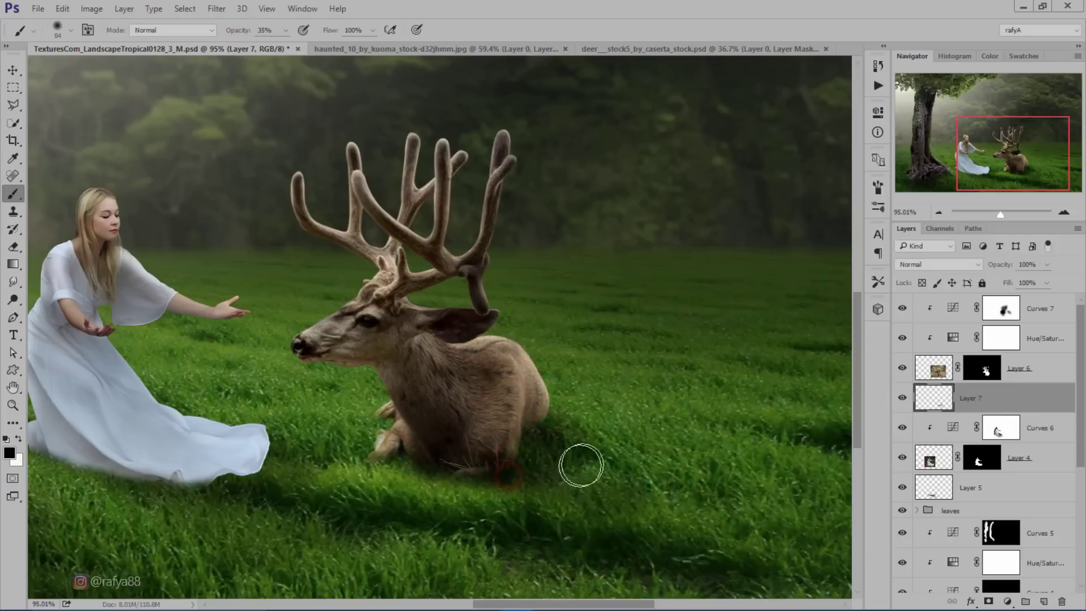
pyautogui.moveTo(588, 452); pyautogui.dragTo(662, 489)
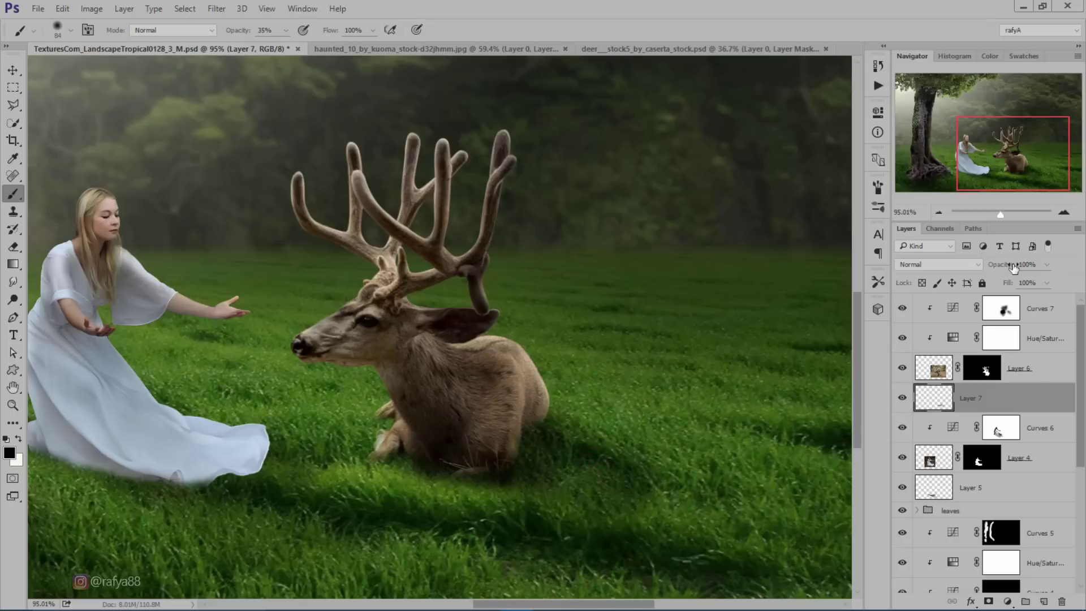
# Lower the shadow layer to about two-thirds opacity and extend the shadow behind the deer's rump.
pyautogui.moveTo(1005, 266); pyautogui.dragTo(988, 267)
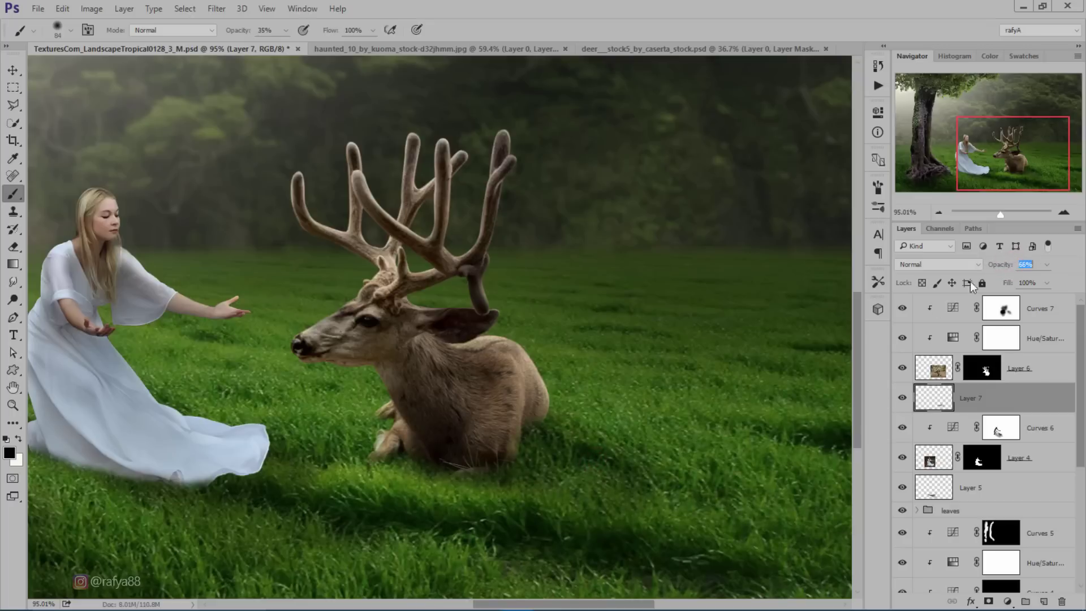
pyautogui.scroll(-3, 466, 473)
pyautogui.scroll(-2, 549, 367)
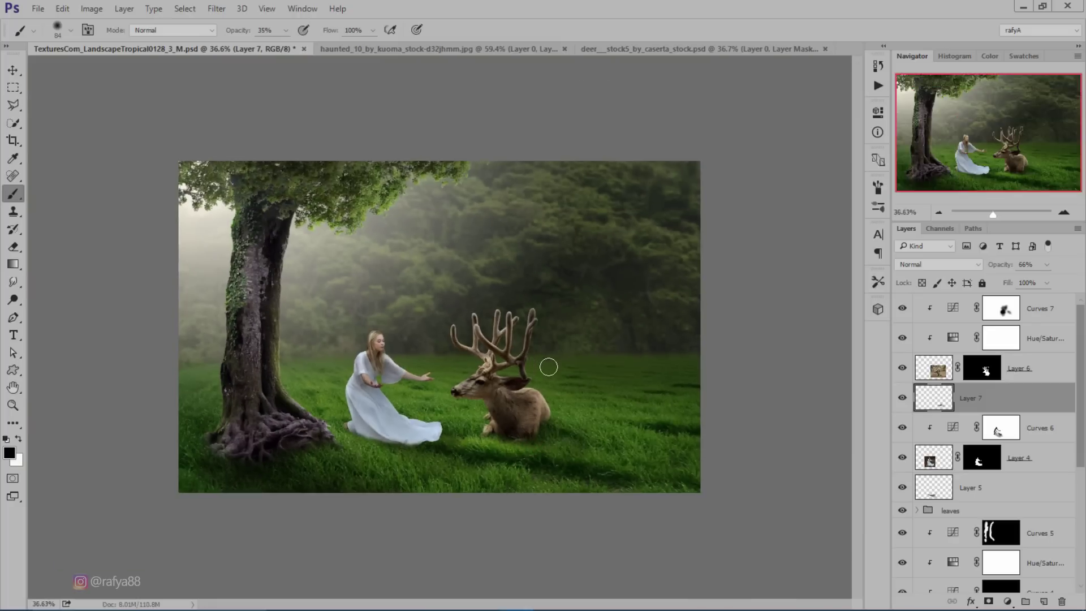
pyautogui.scroll(-2, 560, 363)
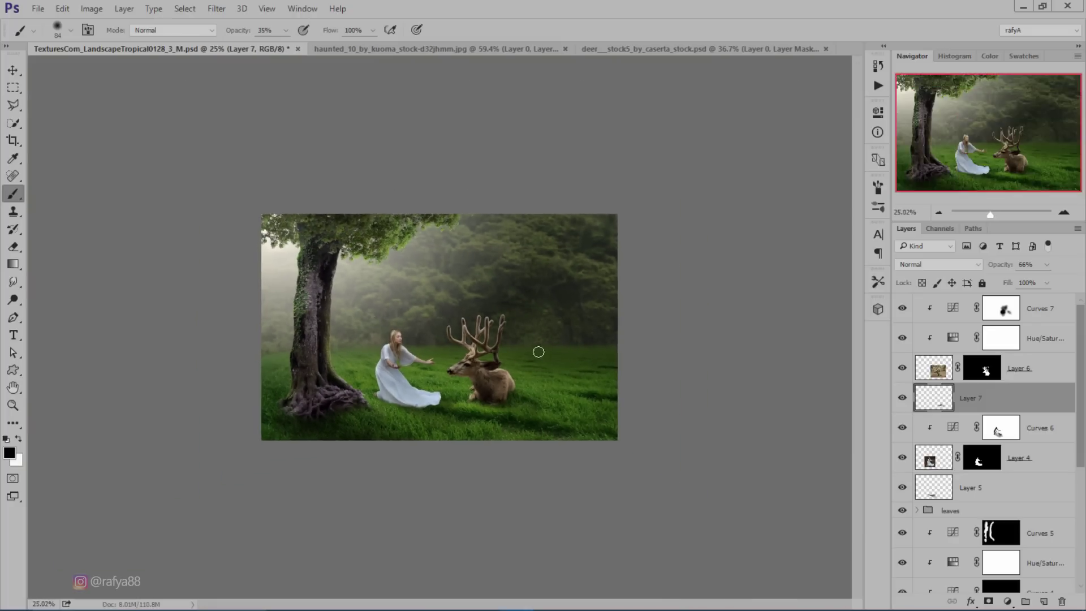
pyautogui.scroll(2, 544, 354)
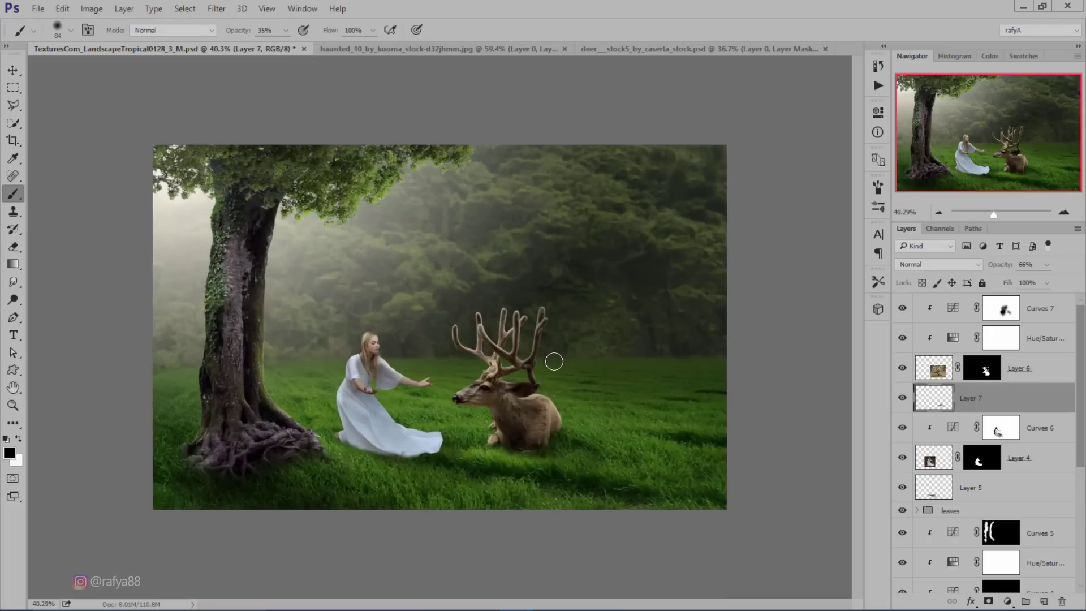
pyautogui.scroll(1, 554, 360)
pyautogui.moveTo(581, 447); pyautogui.dragTo(572, 448)
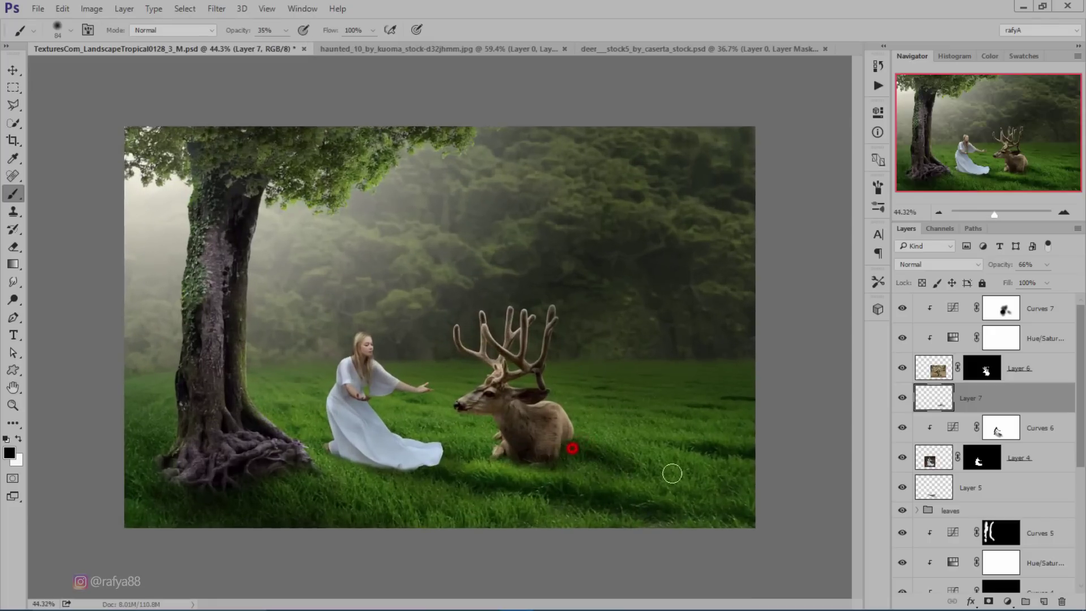
pyautogui.moveTo(642, 474); pyautogui.dragTo(582, 441)
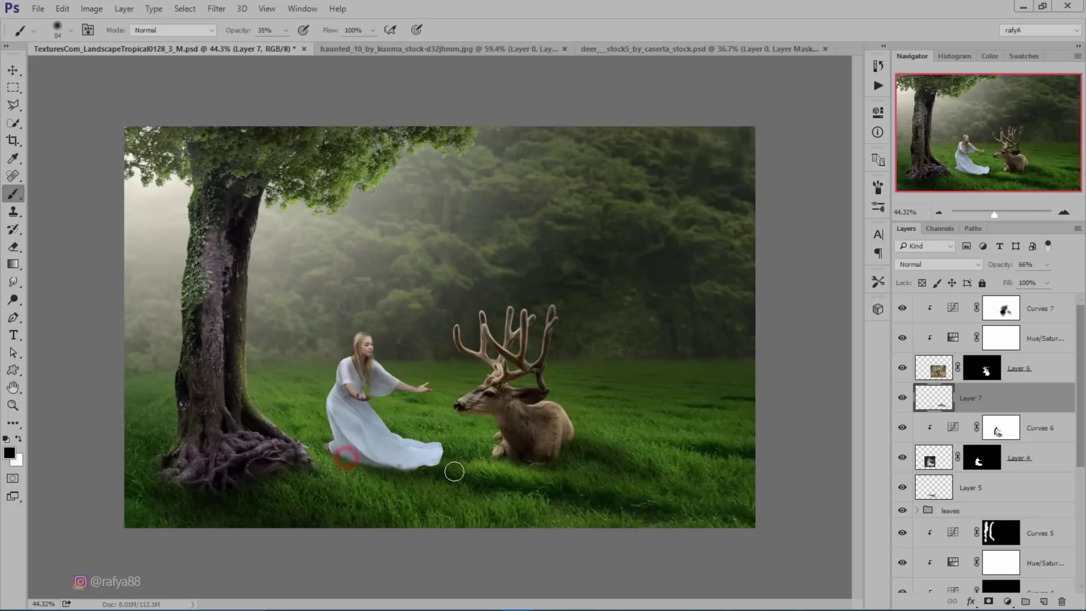
pyautogui.click(444, 450)
pyautogui.scroll(3, 585, 476)
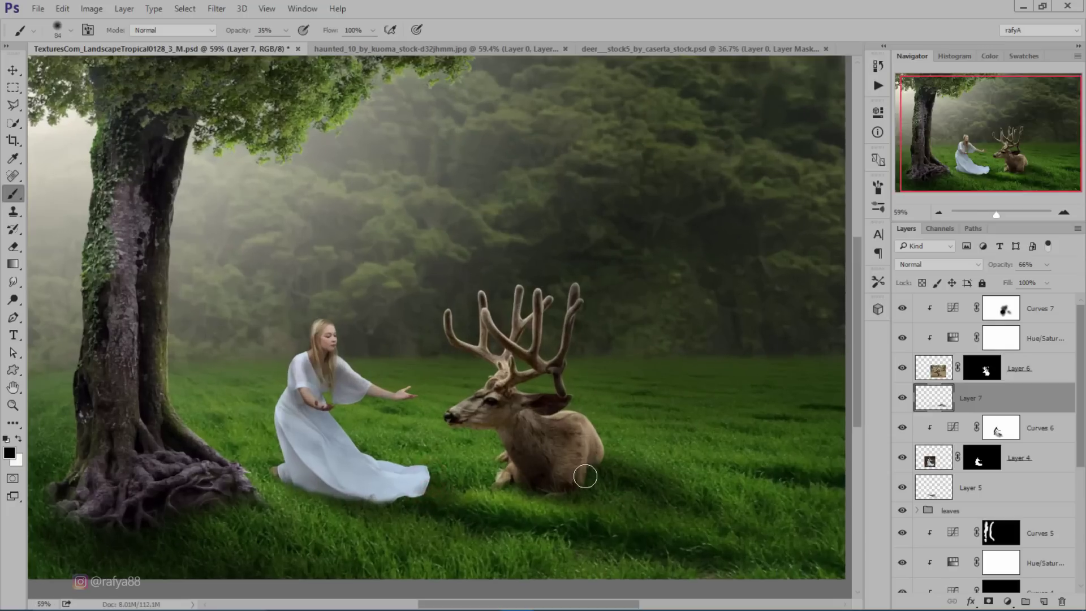
# Erase the excess shadow from the grass right of the deer.
pyautogui.click(14, 247)
pyautogui.moveTo(618, 436); pyautogui.dragTo(676, 464)
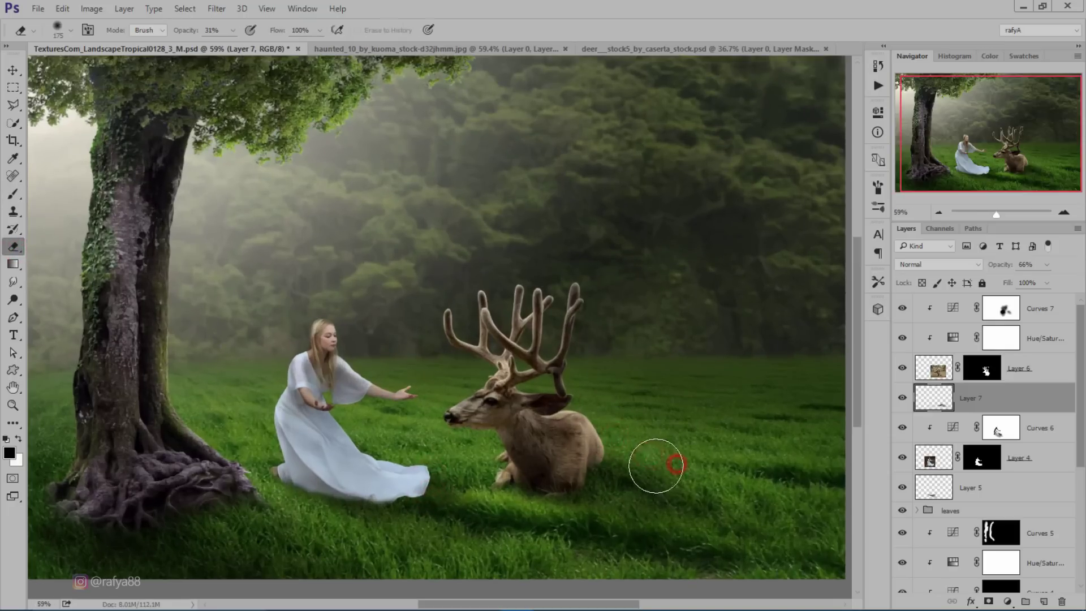
pyautogui.scroll(-3, 585, 396)
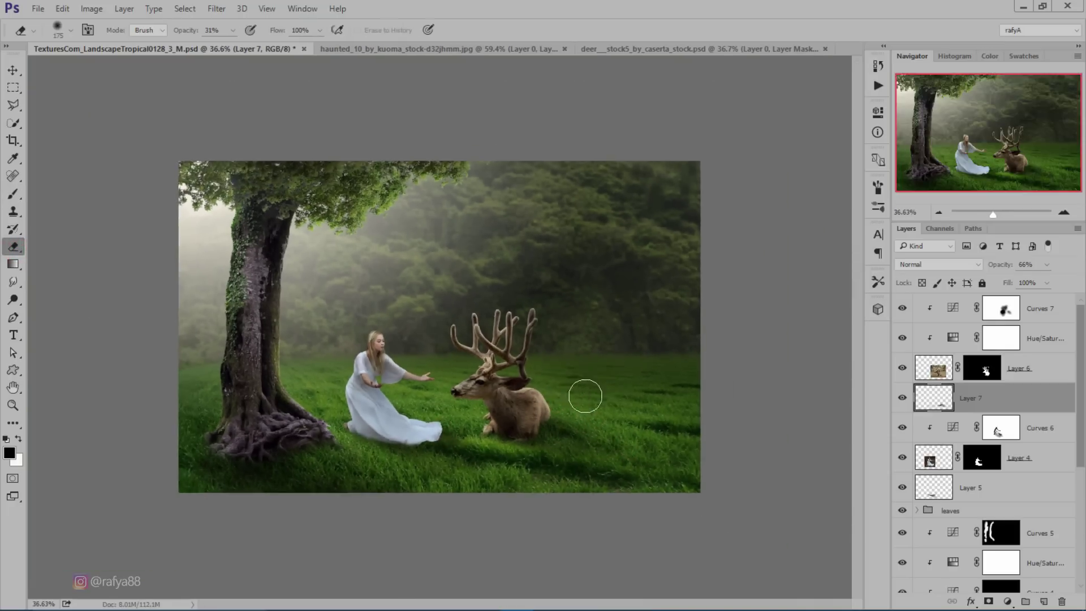
pyautogui.scroll(-2, 584, 396)
pyautogui.scroll(-2, 585, 396)
pyautogui.scroll(3, 585, 396)
pyautogui.scroll(3, 585, 395)
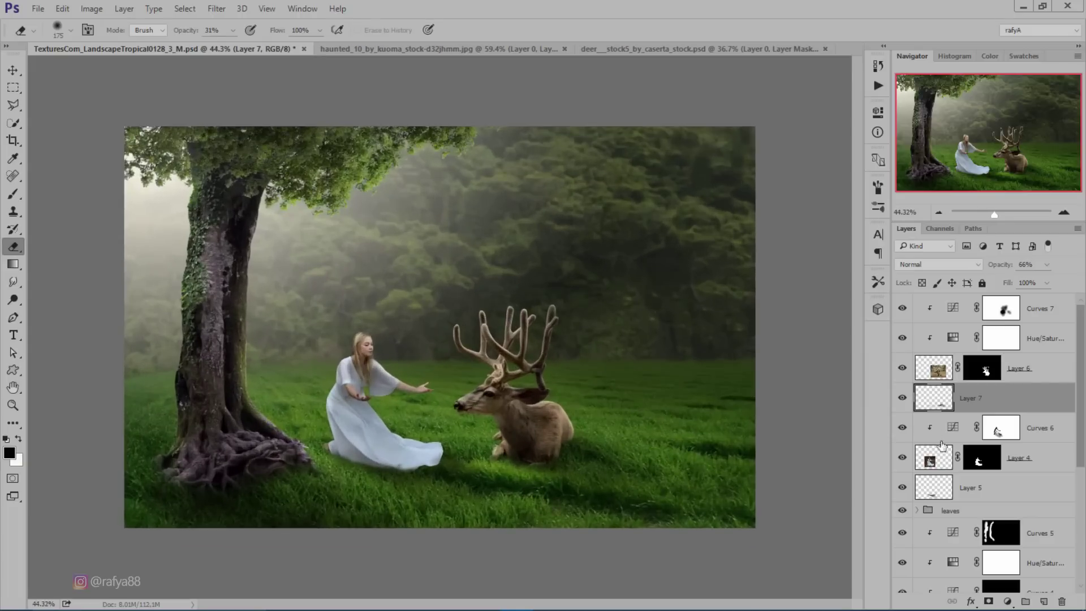
pyautogui.click(933, 368)
# Darken the deer's hindquarters with the Burn Tool on Midtones at 34% exposure.
pyautogui.scroll(2, 8, 294)
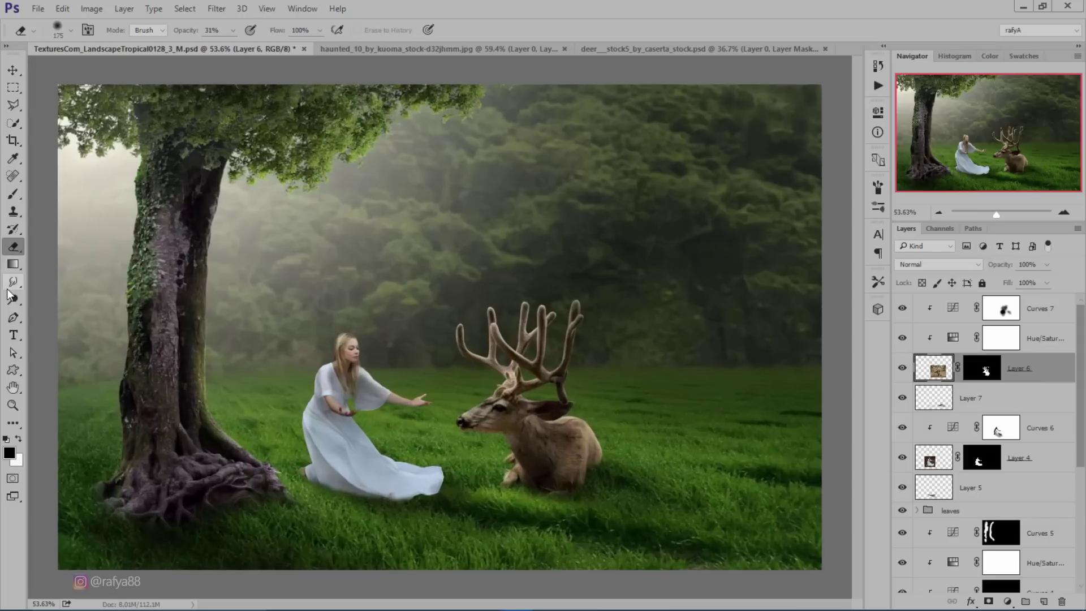
pyautogui.rightClick(13, 283)
pyautogui.click(14, 299)
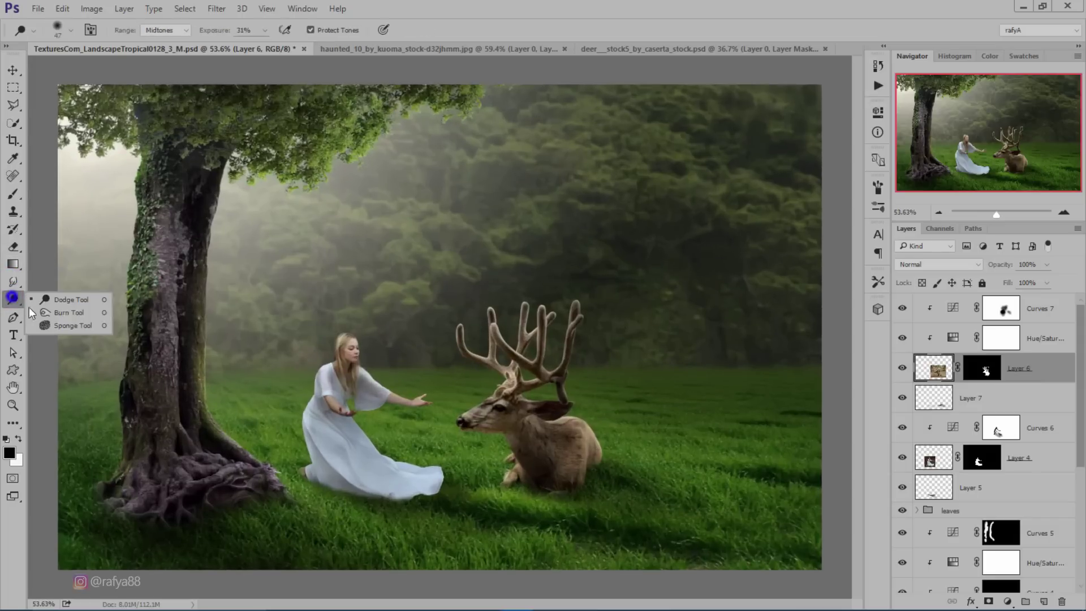
pyautogui.click(50, 313)
pyautogui.scroll(1, 679, 514)
pyautogui.moveTo(563, 441); pyautogui.dragTo(592, 457)
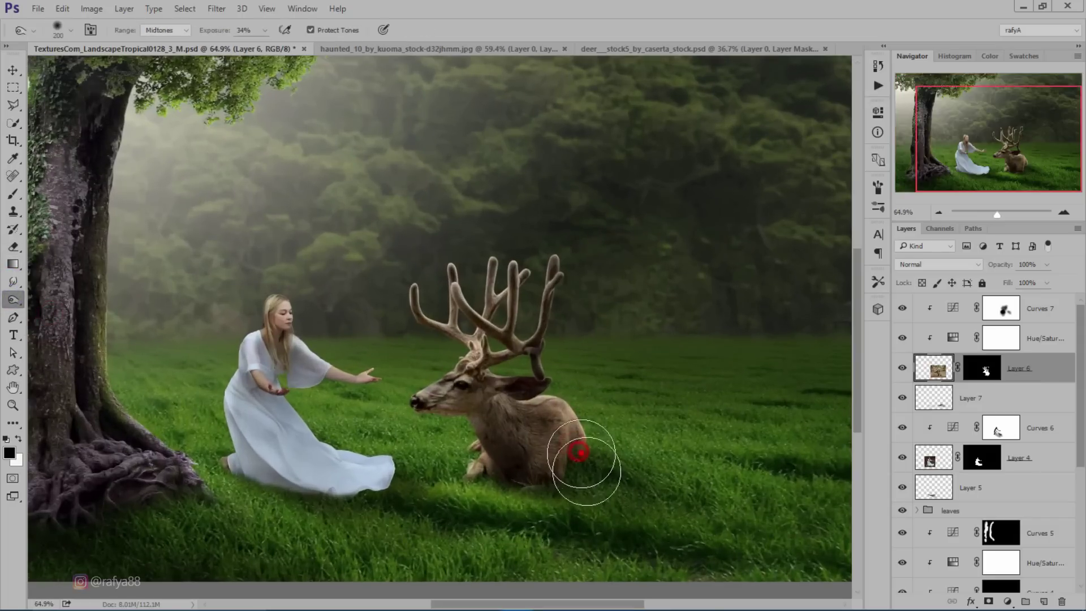
# Select the brush group and toggle the tree layer's visibility to compare.
pyautogui.scroll(-3, 600, 320)
pyautogui.scroll(-1, 601, 322)
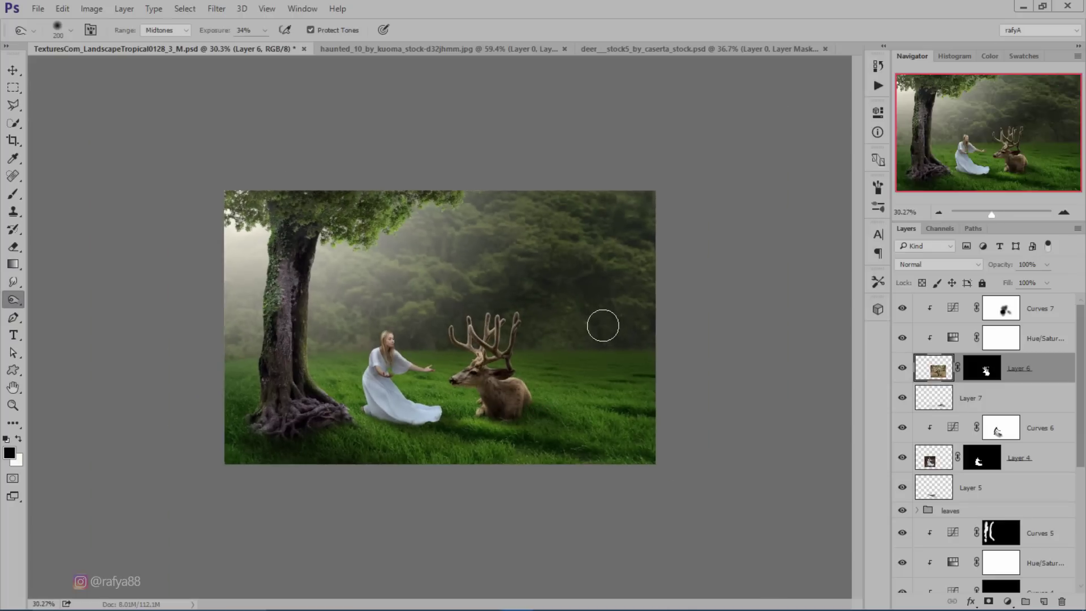
pyautogui.scroll(-1, 601, 326)
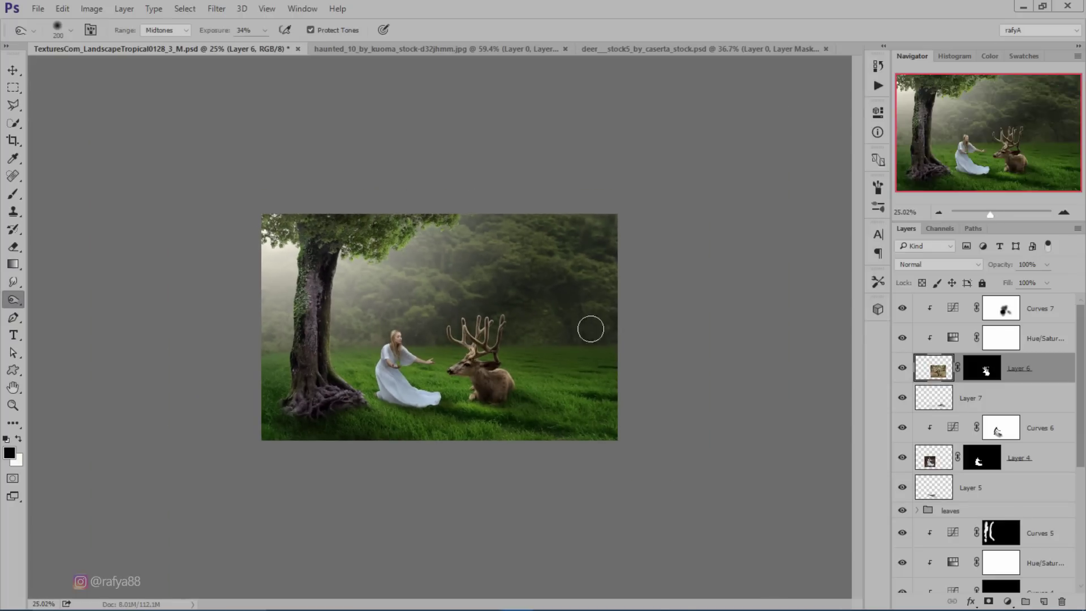
pyautogui.scroll(1, 591, 329)
pyautogui.scroll(-2, 996, 379)
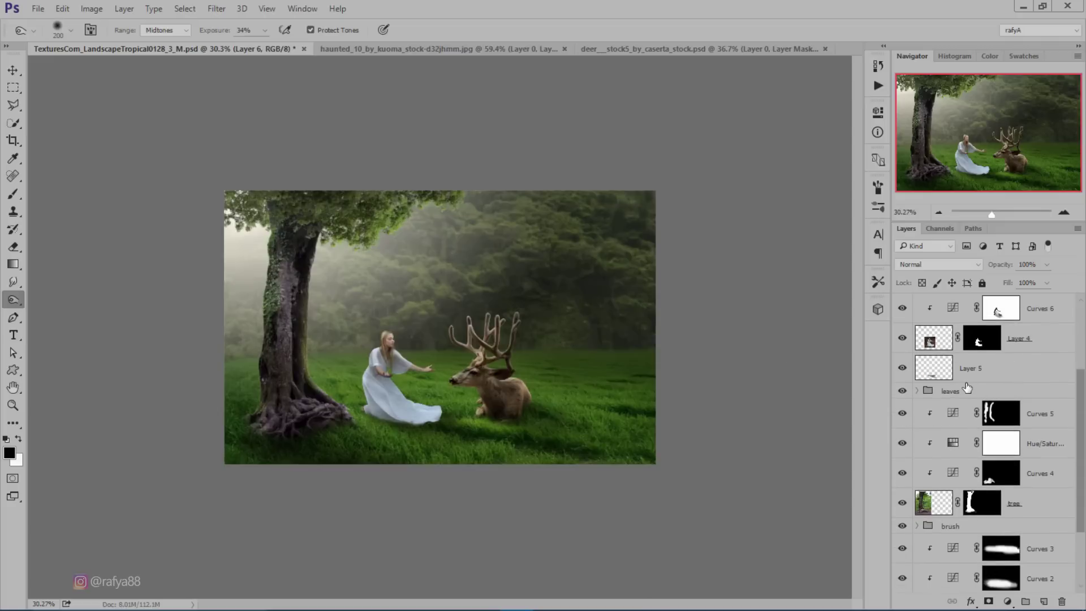
pyautogui.scroll(-1, 968, 388)
pyautogui.scroll(-1, 978, 418)
pyautogui.click(1009, 467)
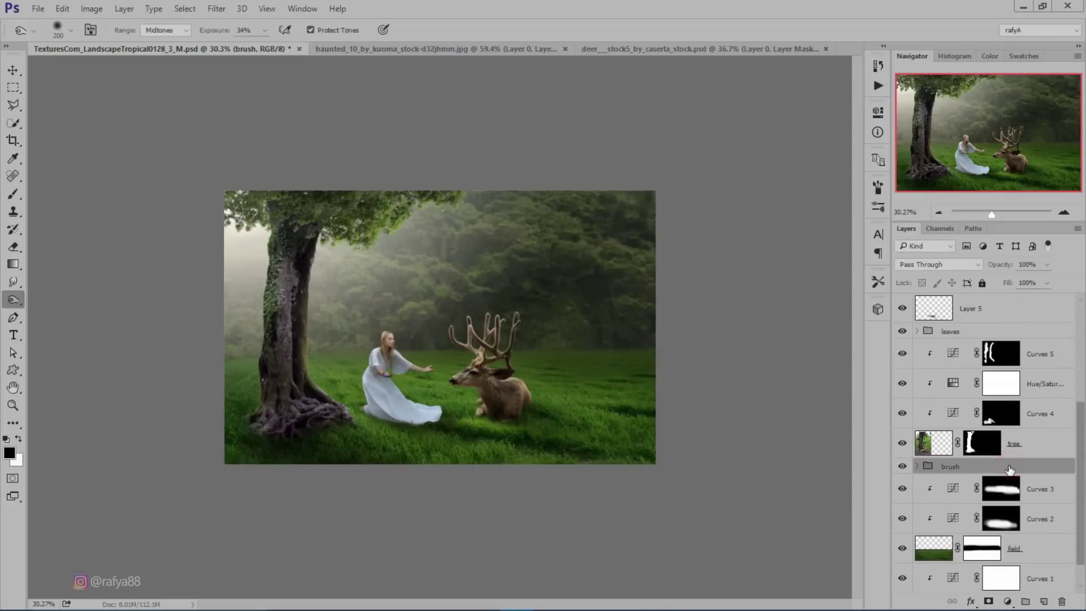
pyautogui.click(905, 444)
# Add a new layer above the brush group and set the foreground to a warm cream colour.
pyautogui.click(1046, 602)
pyautogui.hotkey('ctrl', '+')
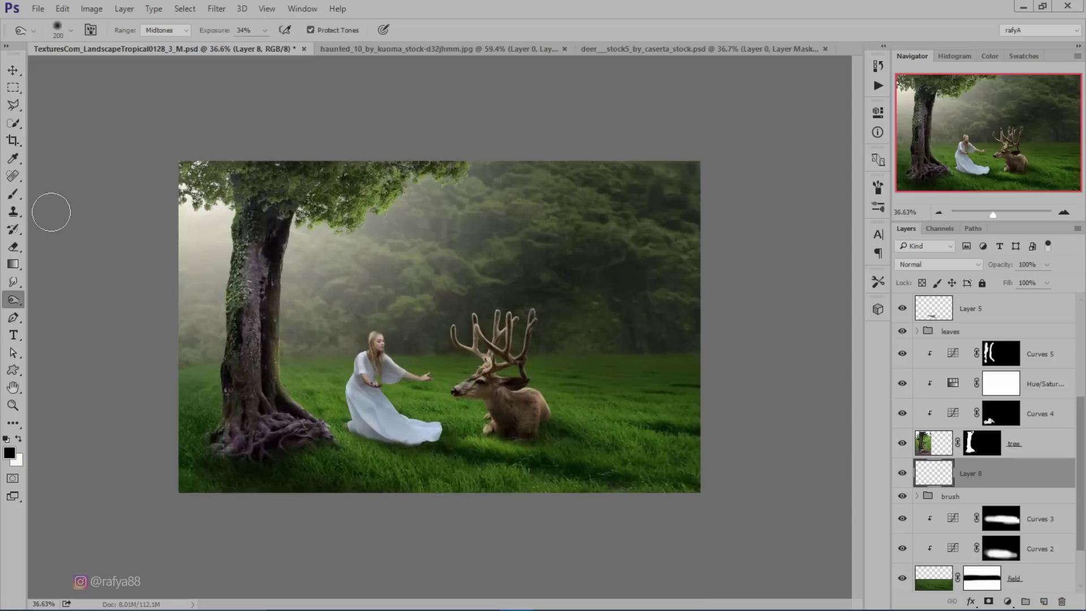
pyautogui.click(13, 194)
pyautogui.click(18, 439)
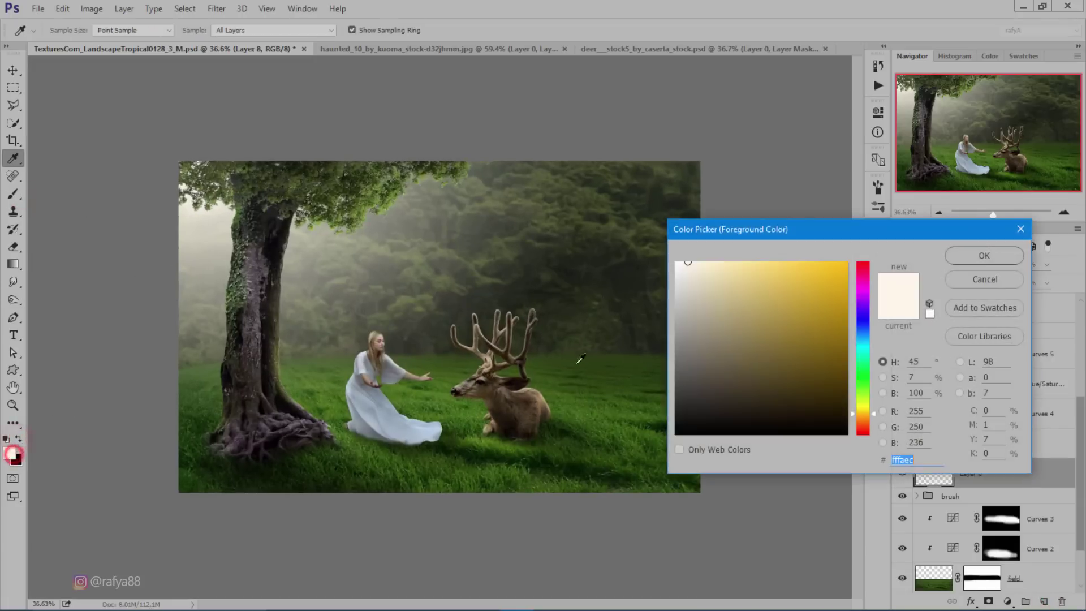
pyautogui.click(684, 264)
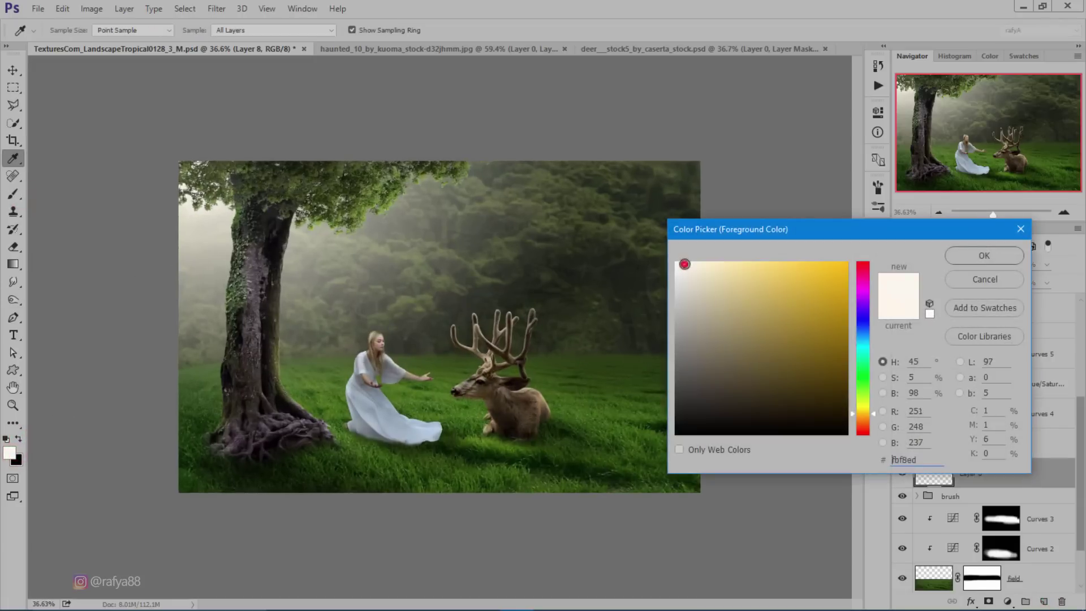
pyautogui.click(984, 255)
# Stamp cream light rays over the girl and deer with the large light-ray brush at full opacity.
pyautogui.hotkey('ctrl', '+')
pyautogui.rightClick(446, 256)
pyautogui.scroll(-3, 622, 441)
pyautogui.scroll(-3, 696, 405)
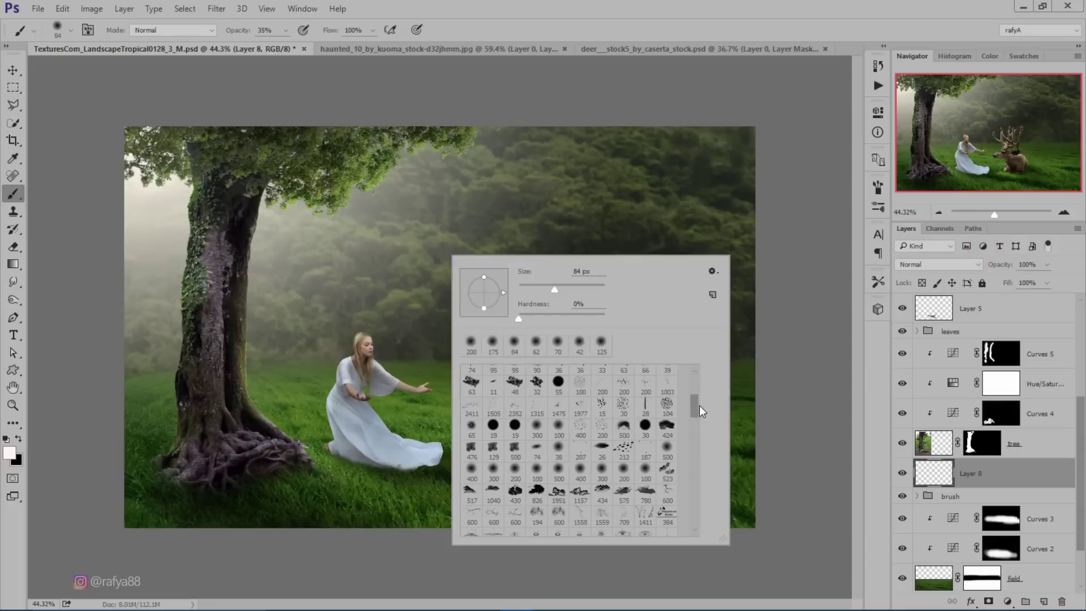
pyautogui.scroll(-3, 696, 405)
pyautogui.scroll(-3, 696, 405)
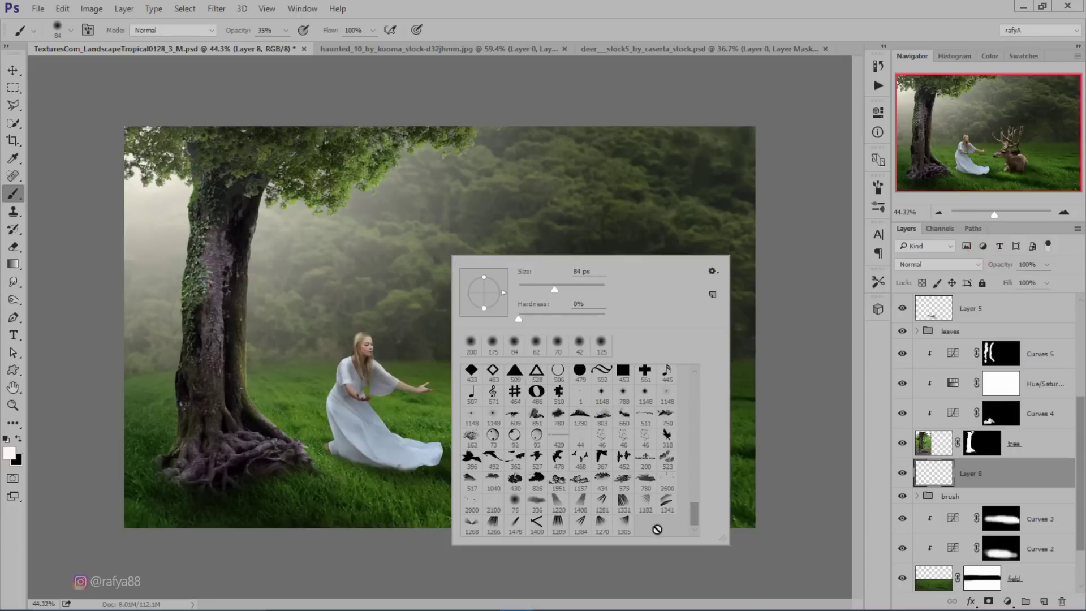
pyautogui.click(603, 526)
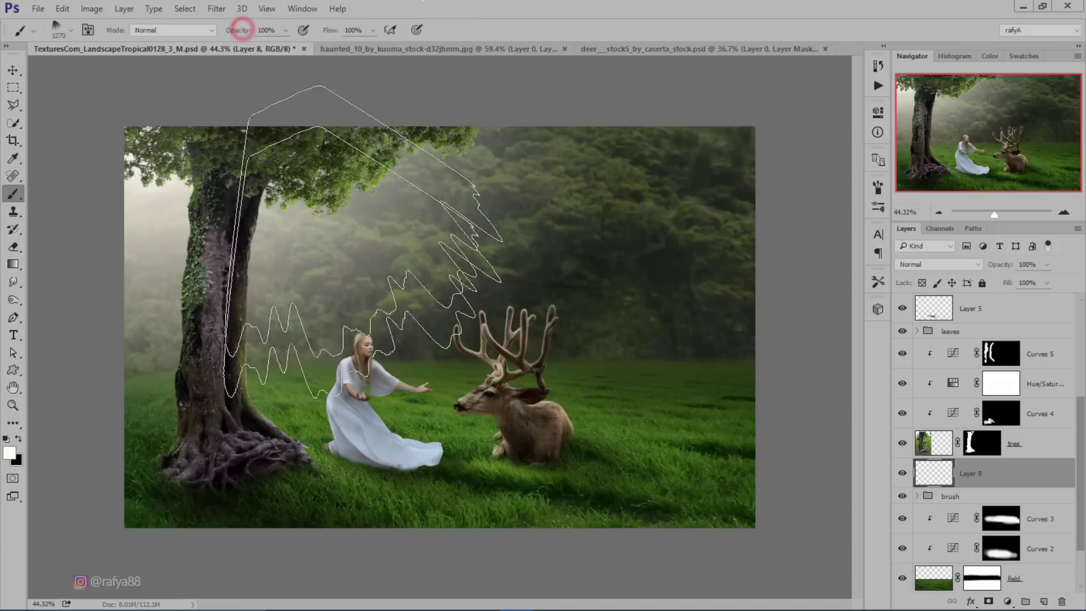
pyautogui.moveTo(238, 30); pyautogui.dragTo(252, 30)
pyautogui.click(429, 316)
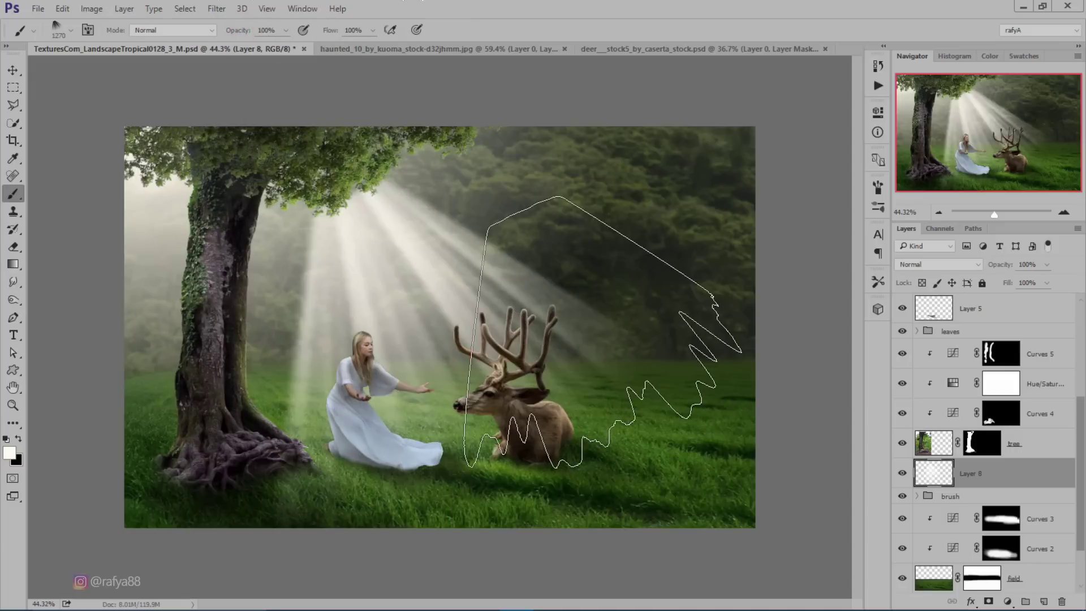
# Free-transform the light rays up and to the left, then commit.
pyautogui.hotkey('ctrl', 't')
pyautogui.moveTo(616, 375)
pyautogui.mouseDown()
pyautogui.moveTo(536, 205)
pyautogui.moveTo(489, 215)
pyautogui.mouseUp()
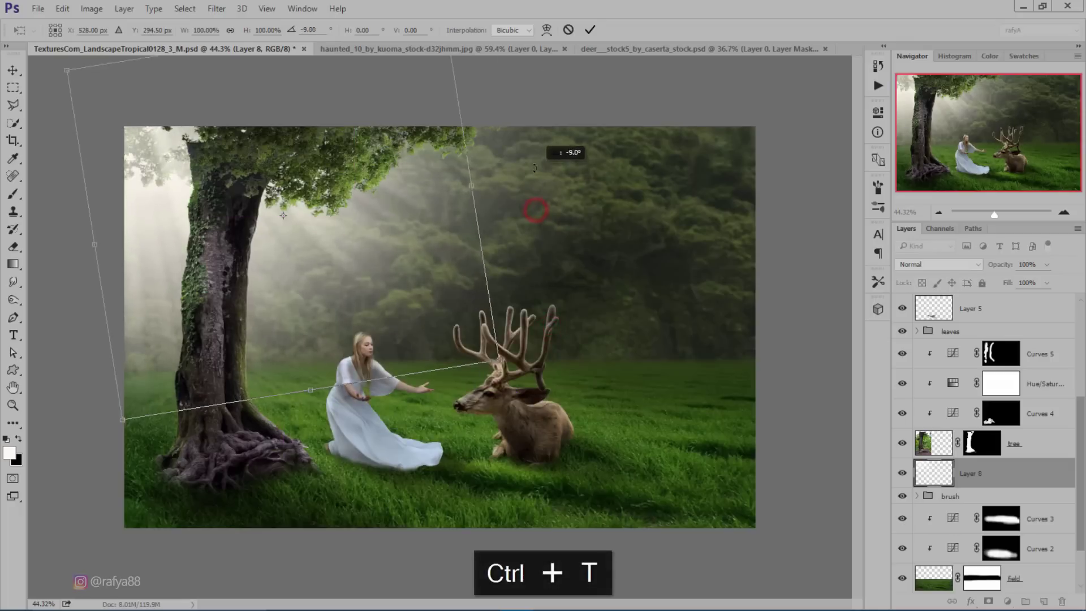
pyautogui.doubleClick(299, 176)
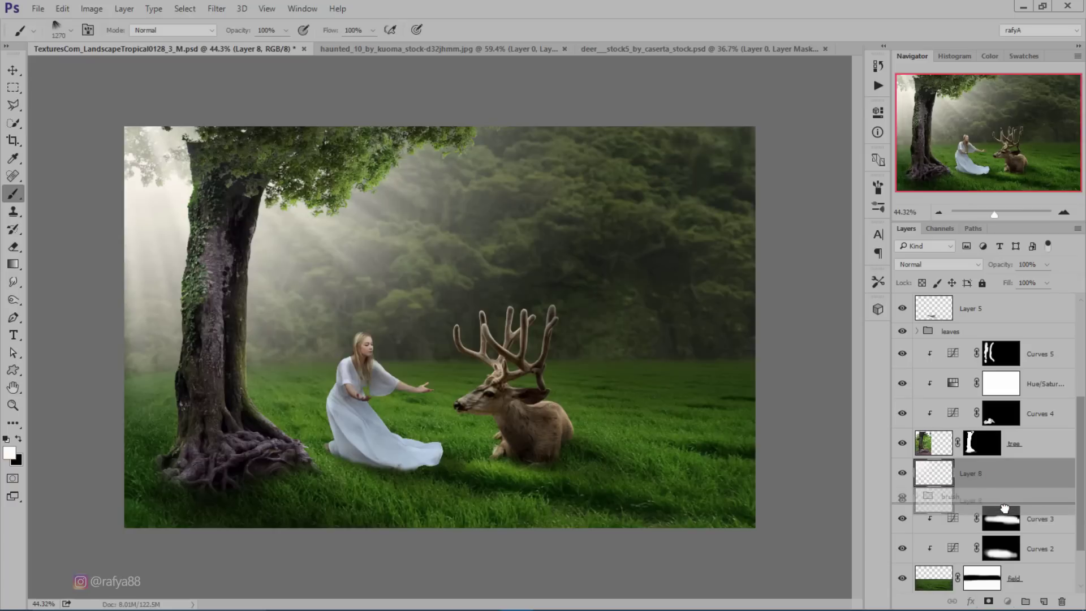
# Move Layer 8 below the brush group, then widen, shift left and rotate the rays about 22°.
pyautogui.moveTo(1001, 481); pyautogui.dragTo(1002, 512)
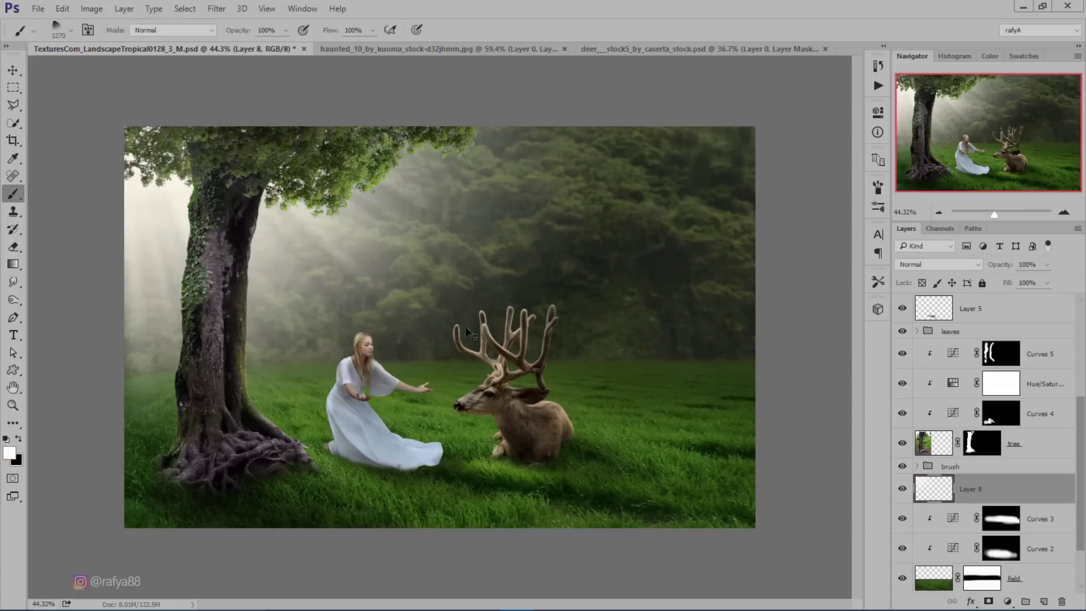
pyautogui.hotkey('ctrl', 't')
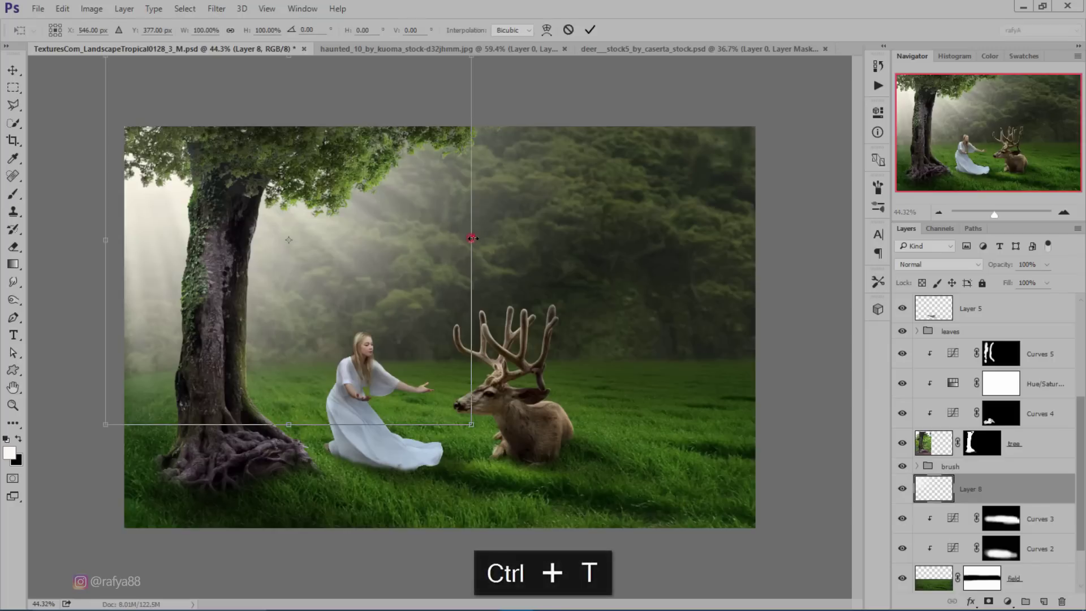
pyautogui.moveTo(471, 238)
pyautogui.mouseDown()
pyautogui.moveTo(540, 239)
pyautogui.moveTo(630, 378)
pyautogui.mouseUp()
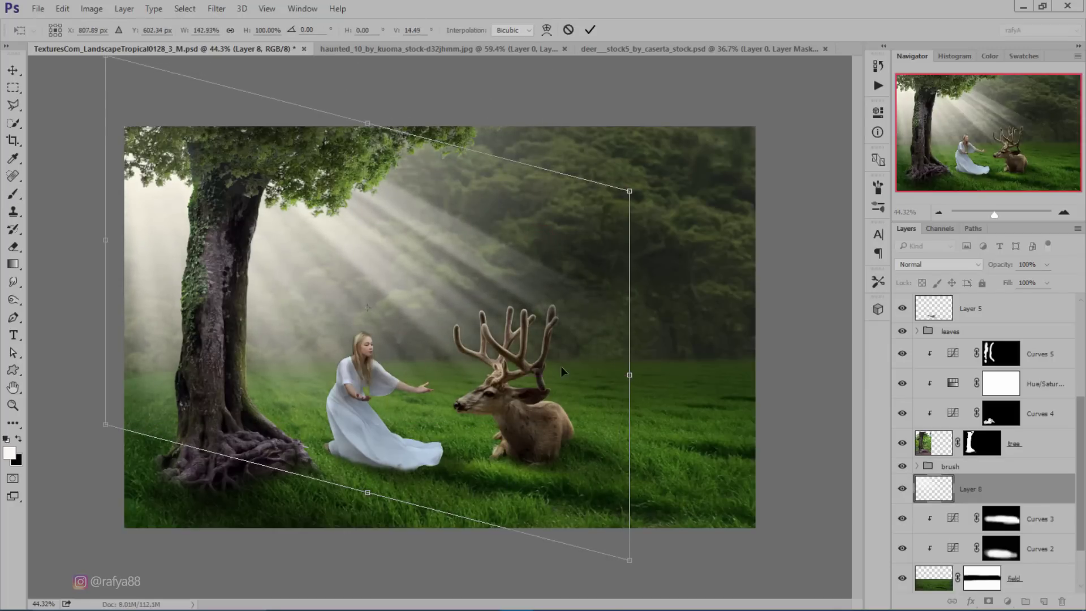
pyautogui.moveTo(555, 367); pyautogui.dragTo(522, 370)
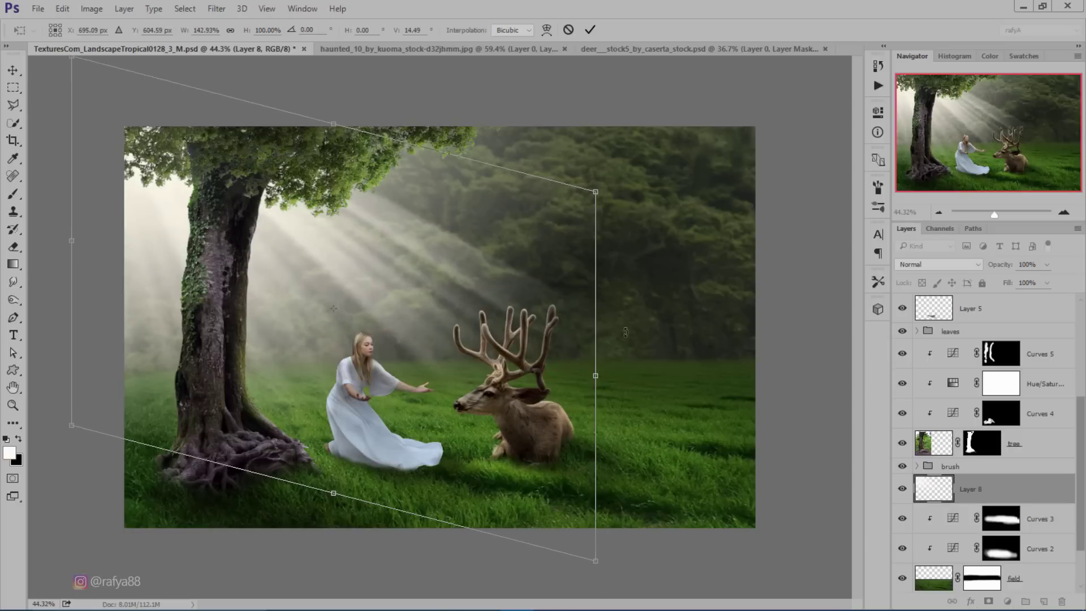
pyautogui.moveTo(641, 340); pyautogui.dragTo(606, 447)
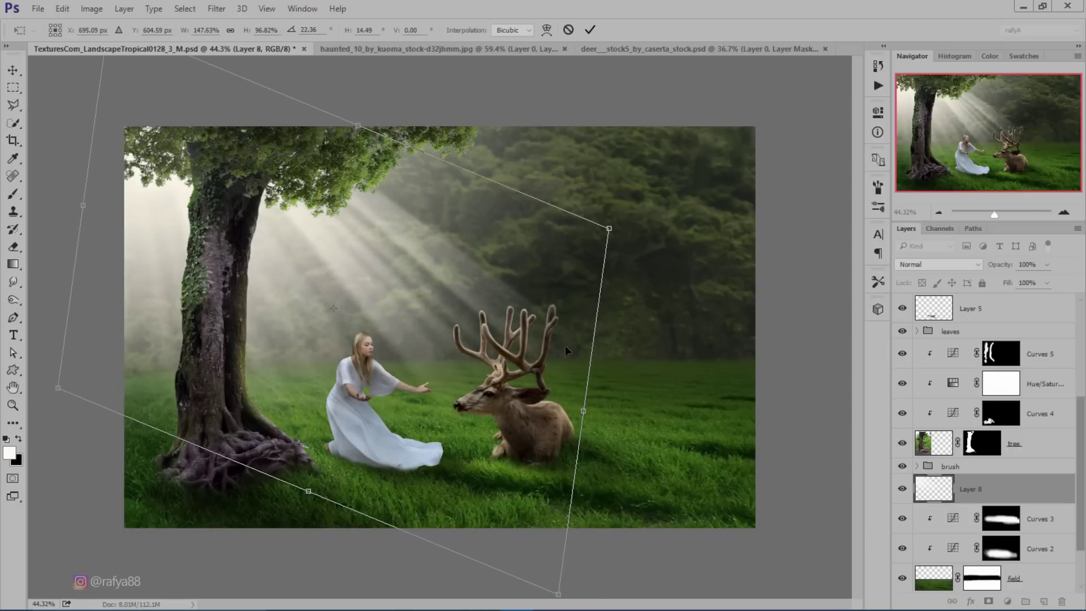
pyautogui.moveTo(460, 298); pyautogui.dragTo(457, 300)
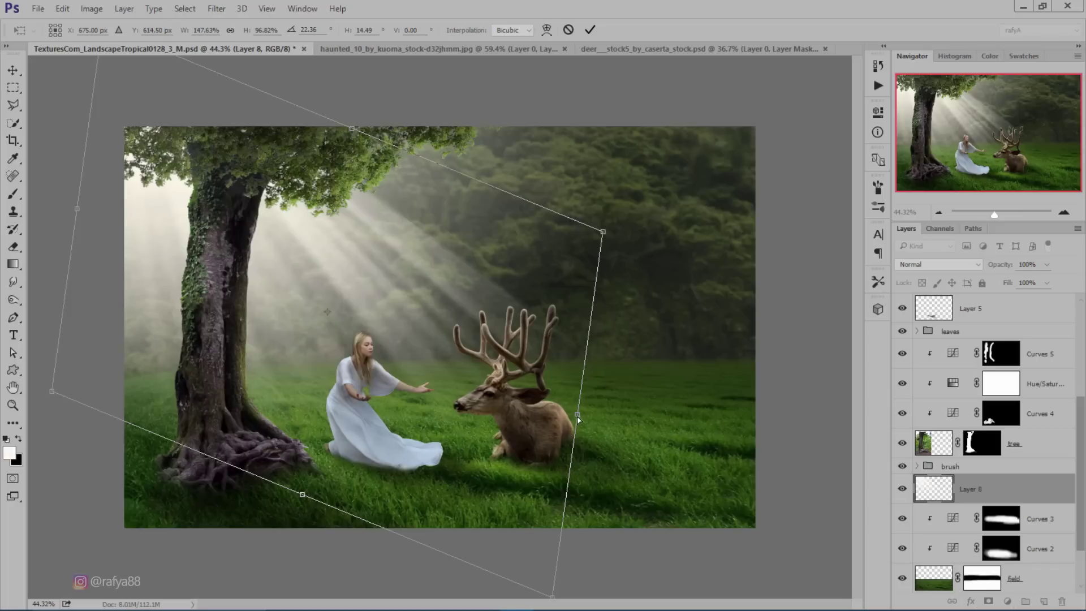
# Widen and skew the rays further, move them up and left, and commit the transform.
pyautogui.moveTo(578, 419); pyautogui.dragTo(600, 444)
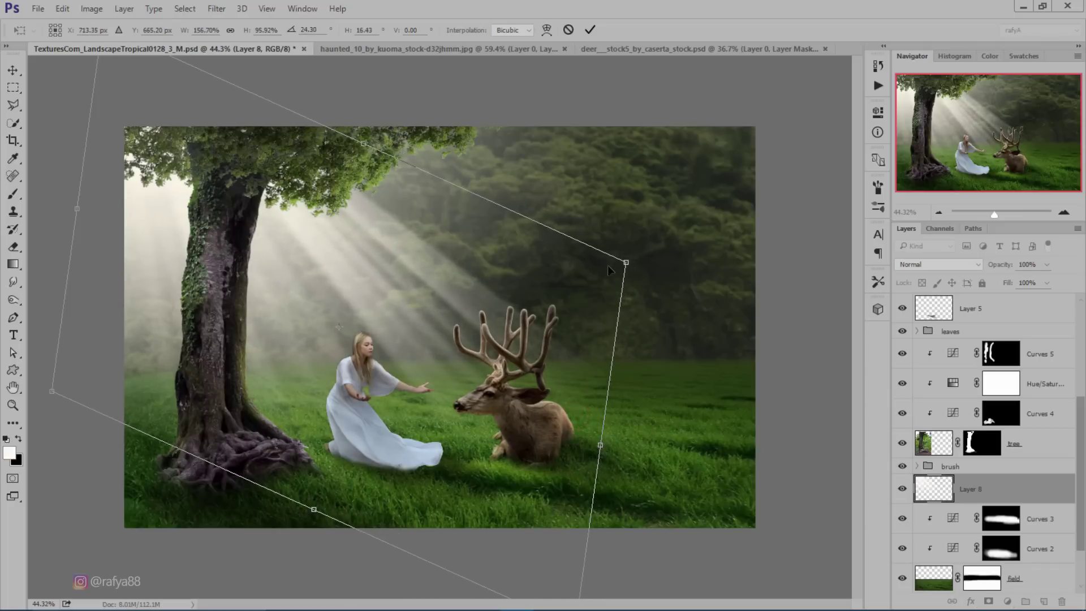
pyautogui.moveTo(626, 262); pyautogui.dragTo(681, 257)
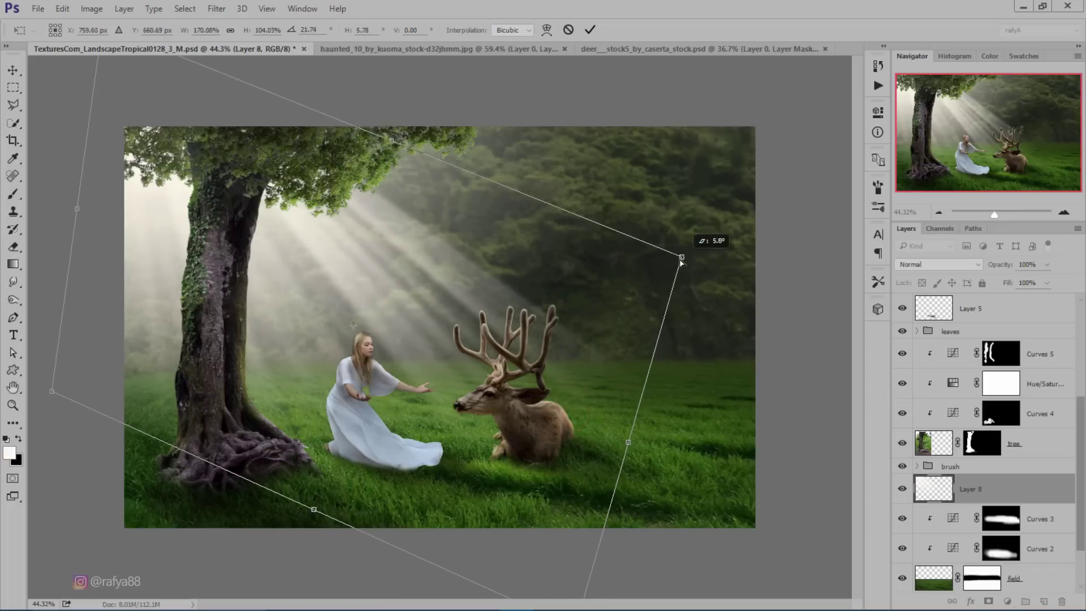
pyautogui.moveTo(601, 286); pyautogui.dragTo(582, 279)
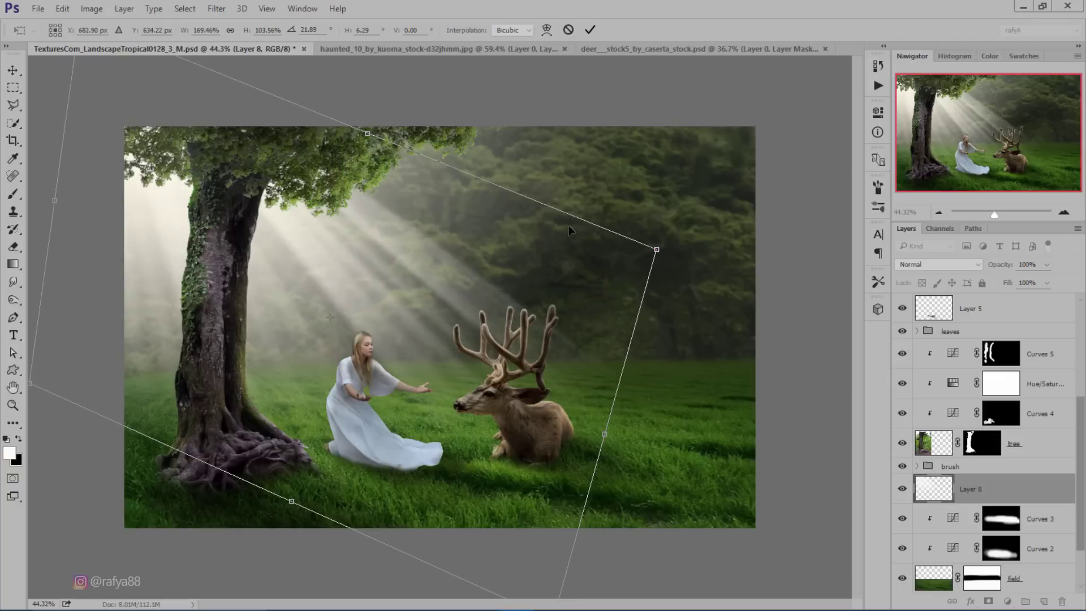
pyautogui.moveTo(504, 227); pyautogui.dragTo(487, 229)
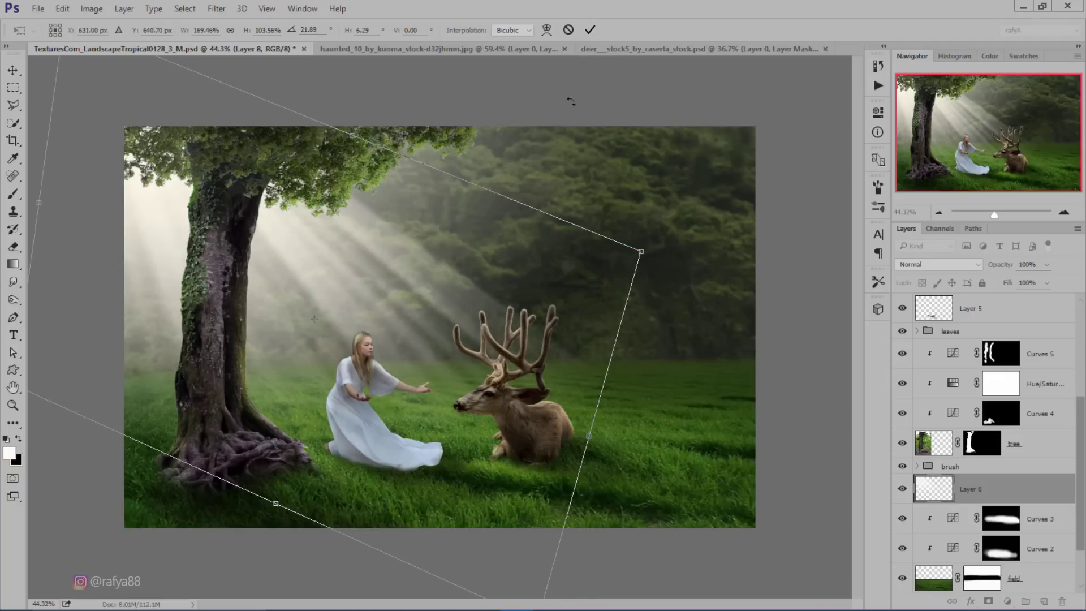
pyautogui.click(590, 29)
pyautogui.press('b')
pyautogui.scroll(-5, 453, 255)
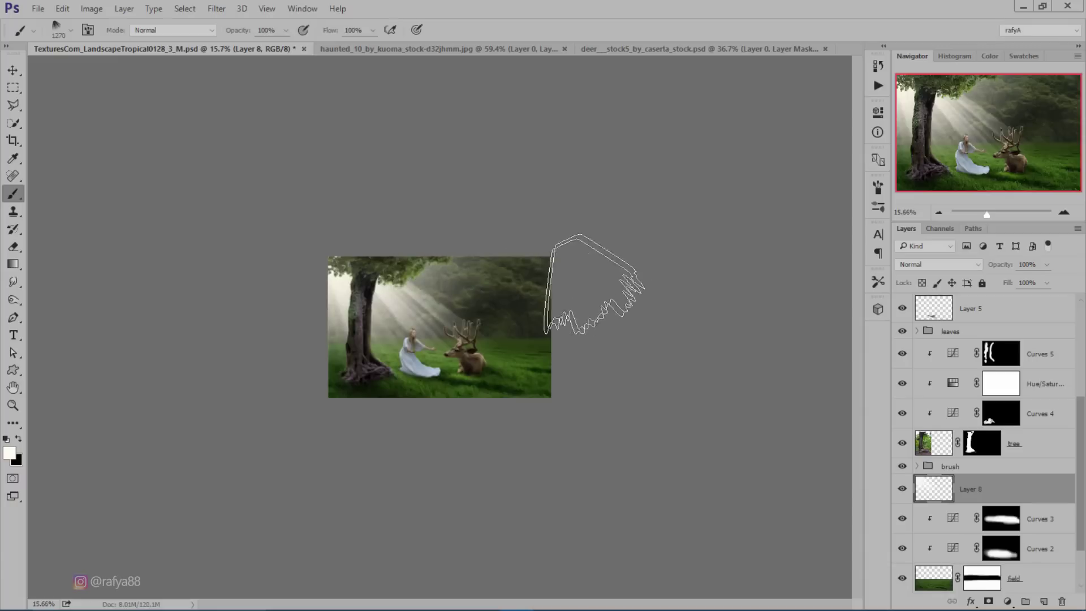
# Lower the Layer 8 light-ray opacity to about 79% to soften the sunbeams.
pyautogui.scroll(4, 594, 283)
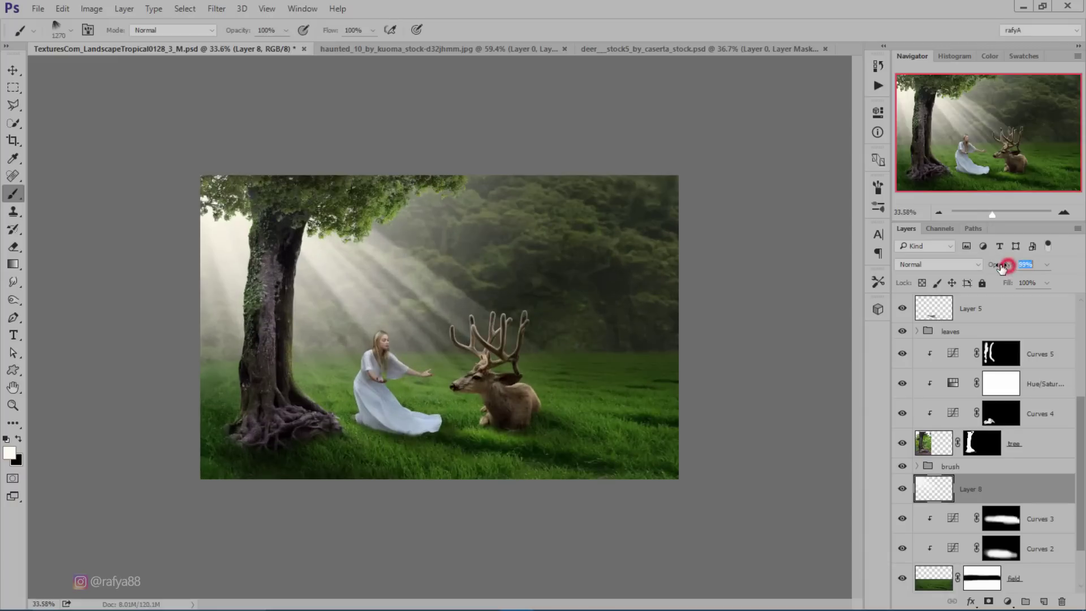
pyautogui.moveTo(1000, 266); pyautogui.dragTo(994, 266)
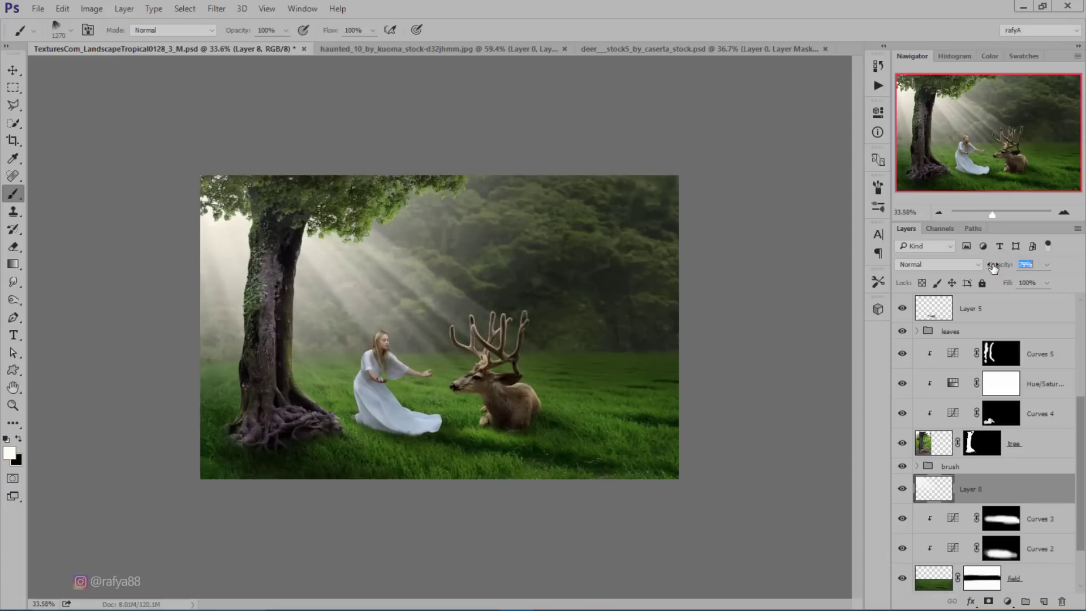
pyautogui.scroll(5, 390, 390)
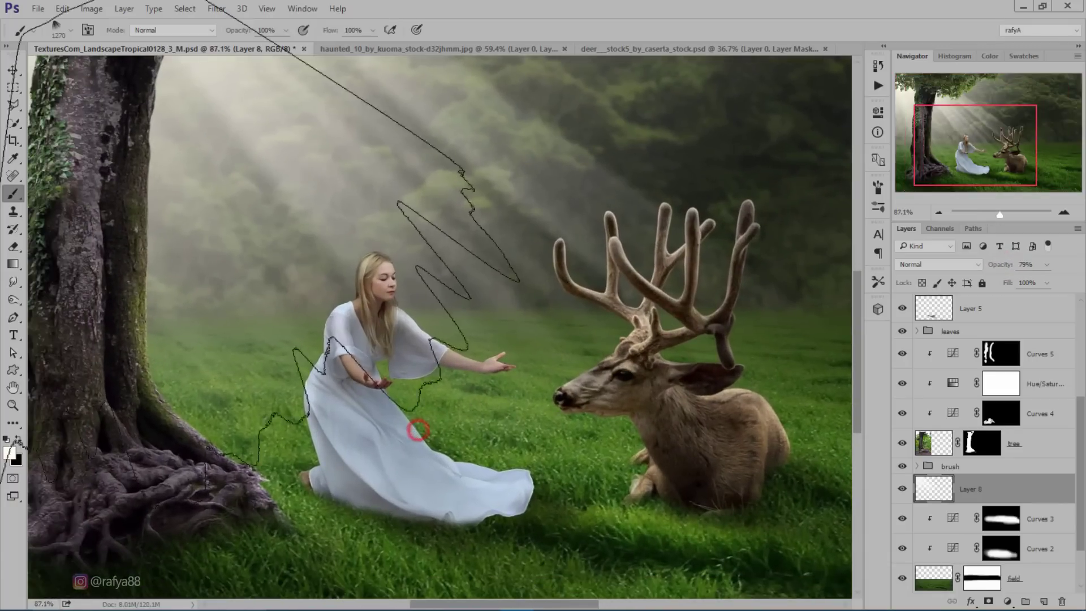
pyautogui.scroll(3, 297, 317)
pyautogui.scroll(3, 961, 380)
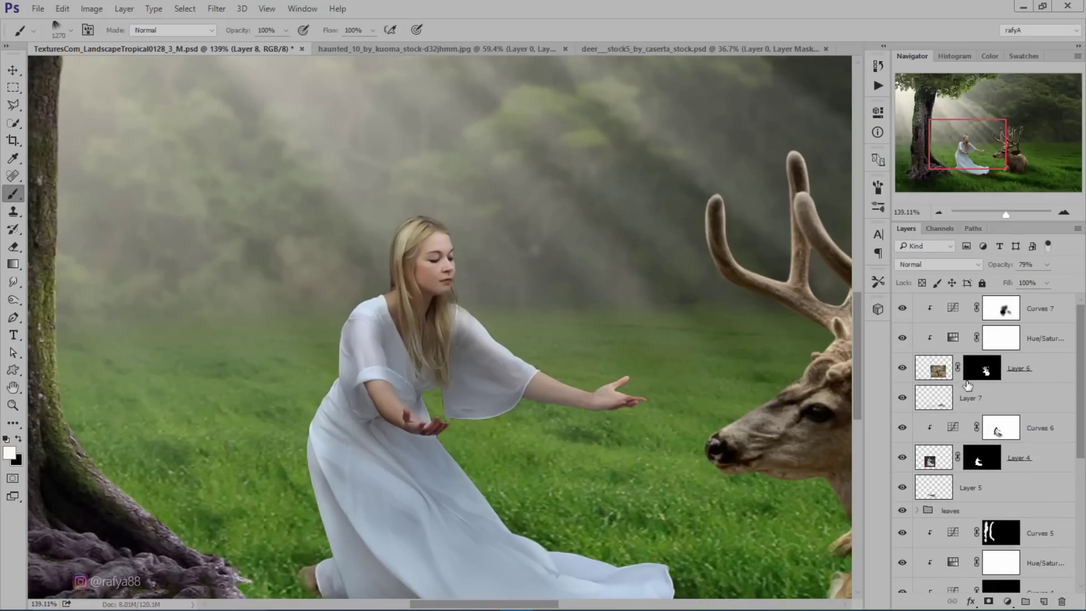
# Open Refine Mask for Layer 4's mask and preview it On White.
pyautogui.rightClick(984, 458)
pyautogui.click(950, 565)
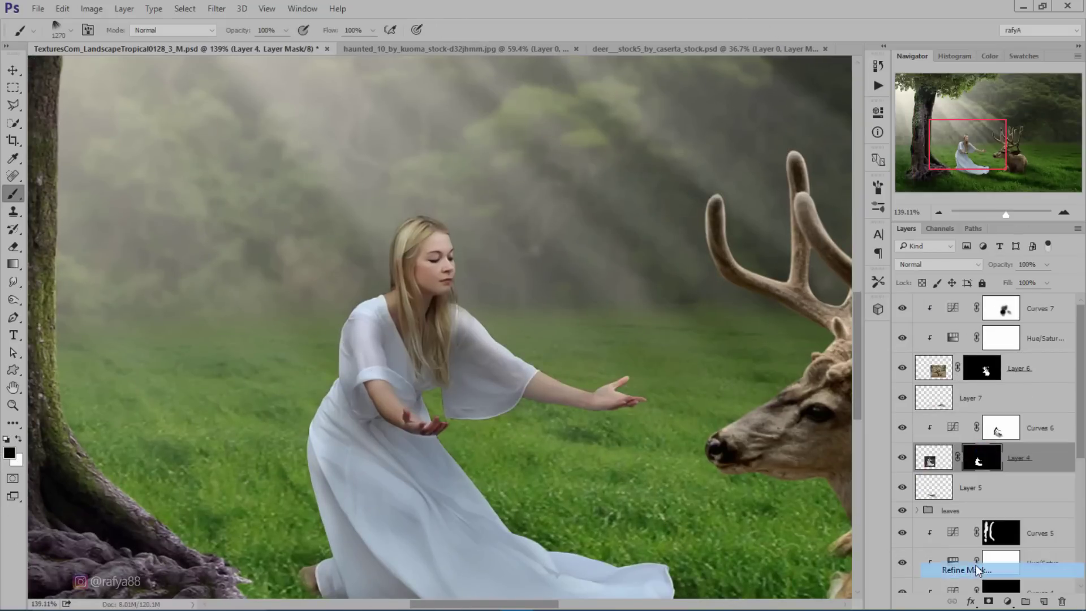
pyautogui.moveTo(724, 145); pyautogui.dragTo(609, 164)
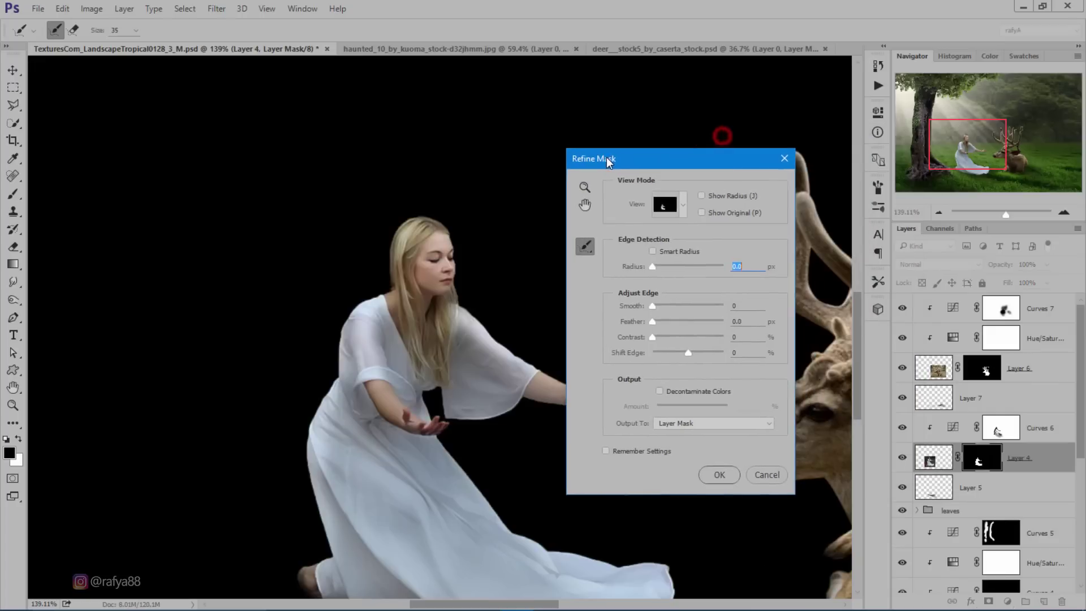
pyautogui.click(682, 206)
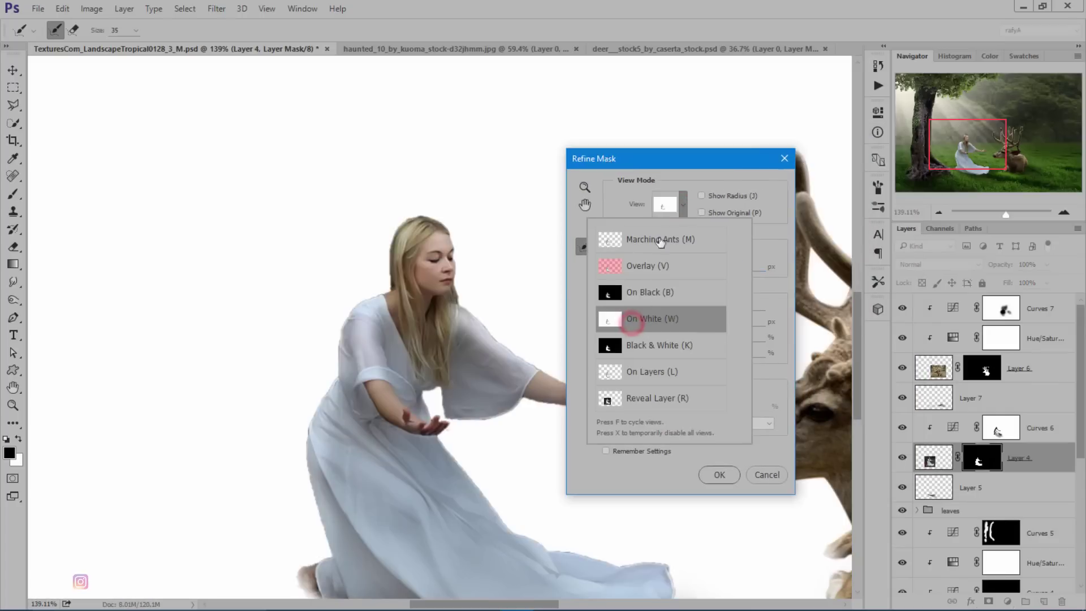
pyautogui.click(631, 317)
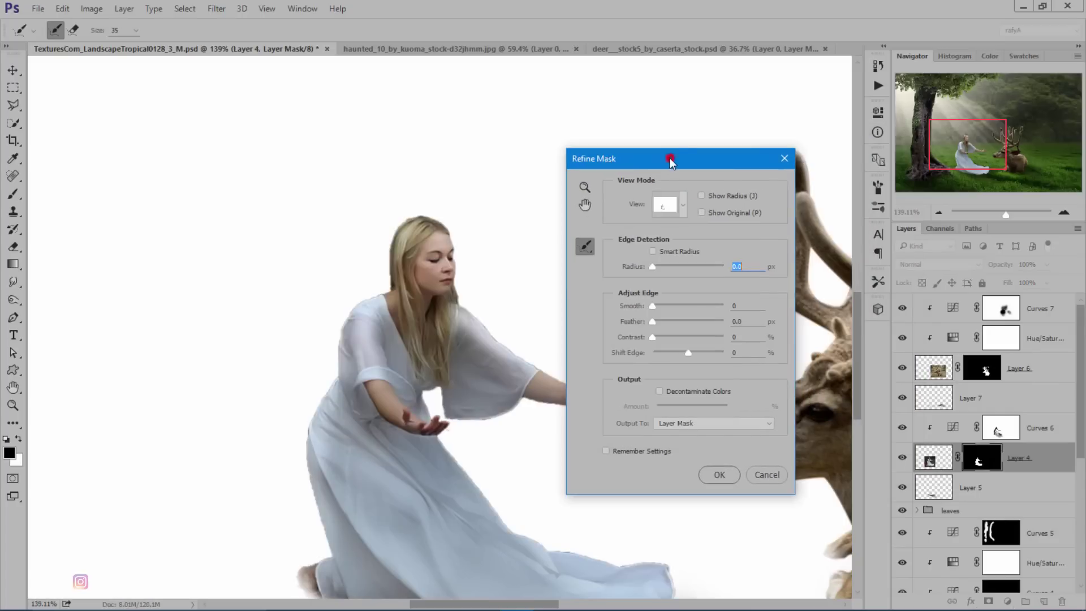
# Enable Smart Radius at 1.2 px, set Smooth 3 and a negative Shift Edge, then apply.
pyautogui.click(670, 161)
pyautogui.click(670, 253)
pyautogui.moveTo(657, 271); pyautogui.dragTo(659, 273)
pyautogui.click(679, 353)
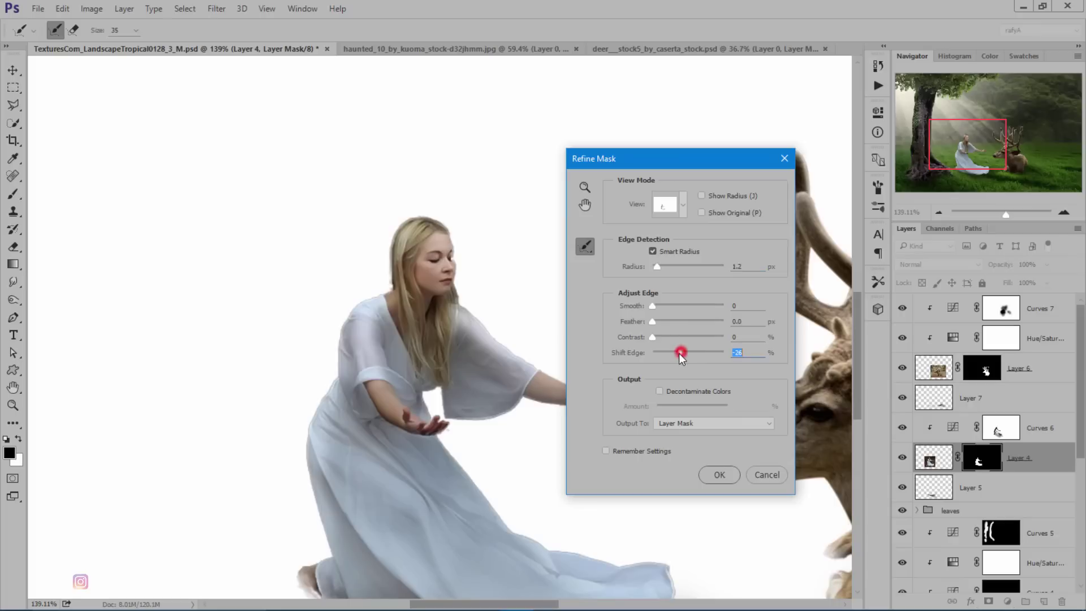
pyautogui.click(654, 306)
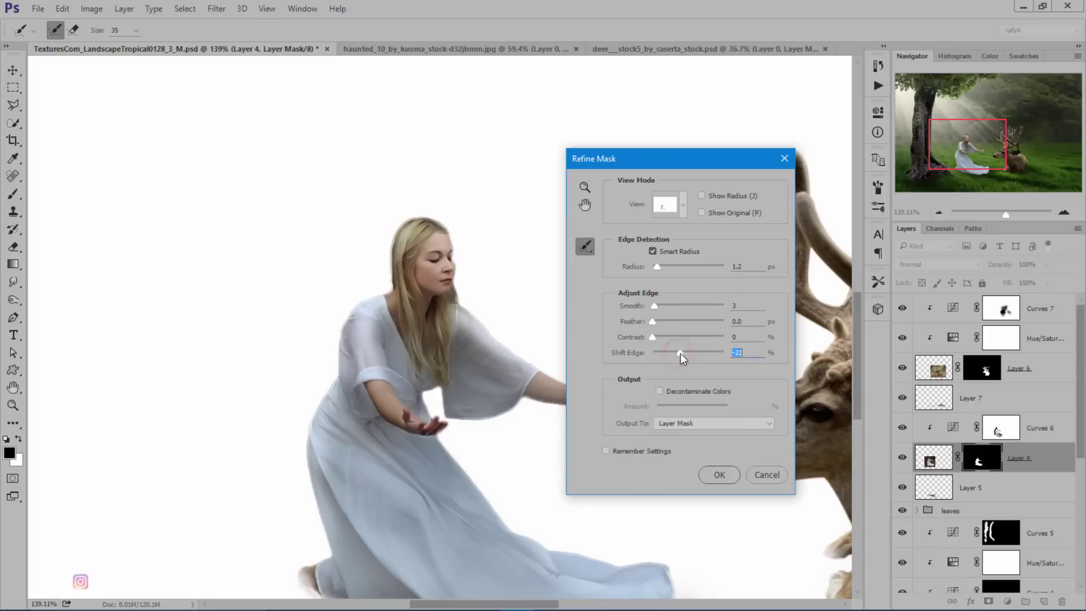
pyautogui.click(718, 474)
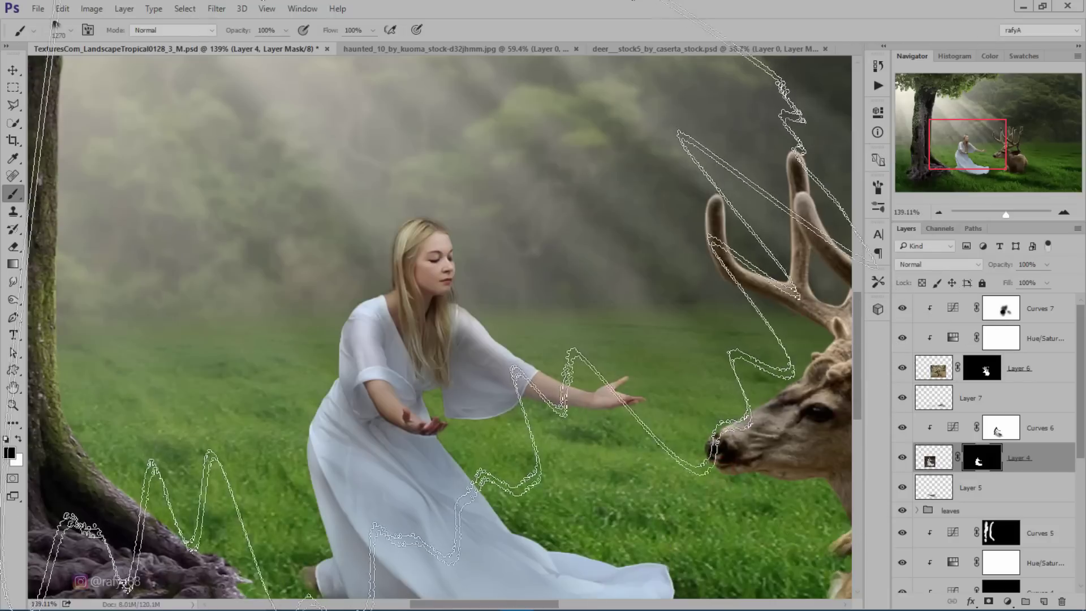
pyautogui.scroll(-3, 440, 327)
pyautogui.scroll(-2, 439, 327)
pyautogui.scroll(2, 439, 327)
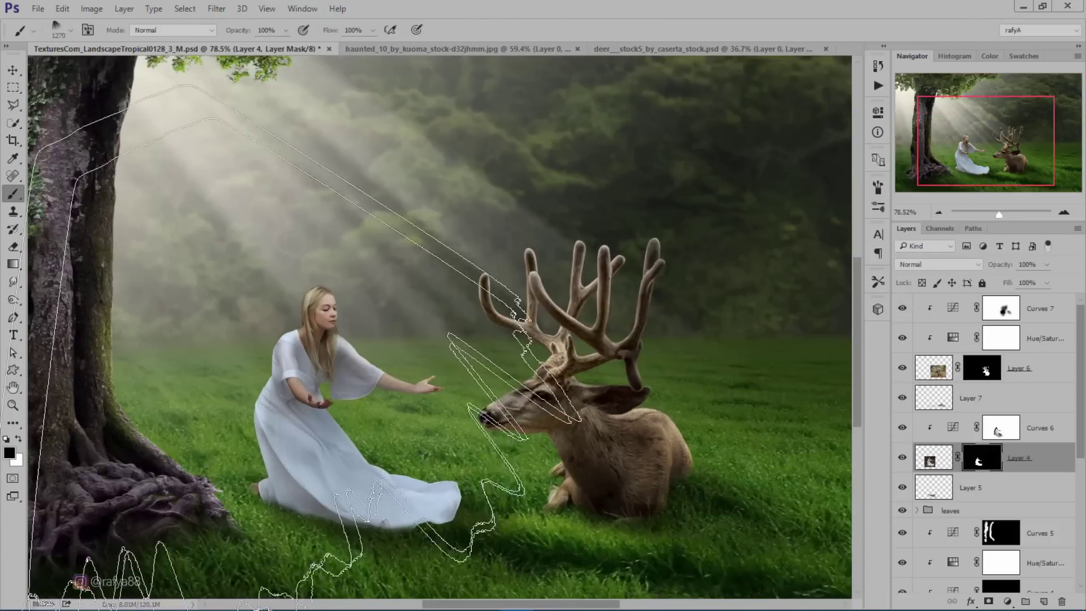
pyautogui.scroll(2, 345, 457)
pyautogui.scroll(2, 346, 456)
# Open Layer 4's layer styles and add an Inner Shadow after briefly trying Inner Glow.
pyautogui.press('x')
pyautogui.doubleClick(1040, 474)
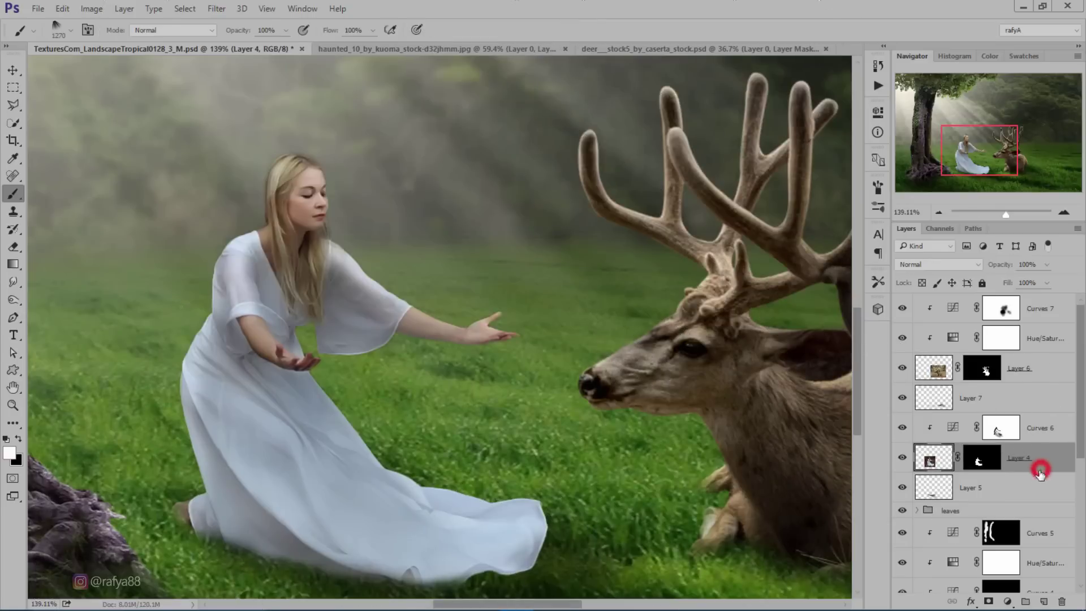
pyautogui.moveTo(668, 251); pyautogui.dragTo(588, 235)
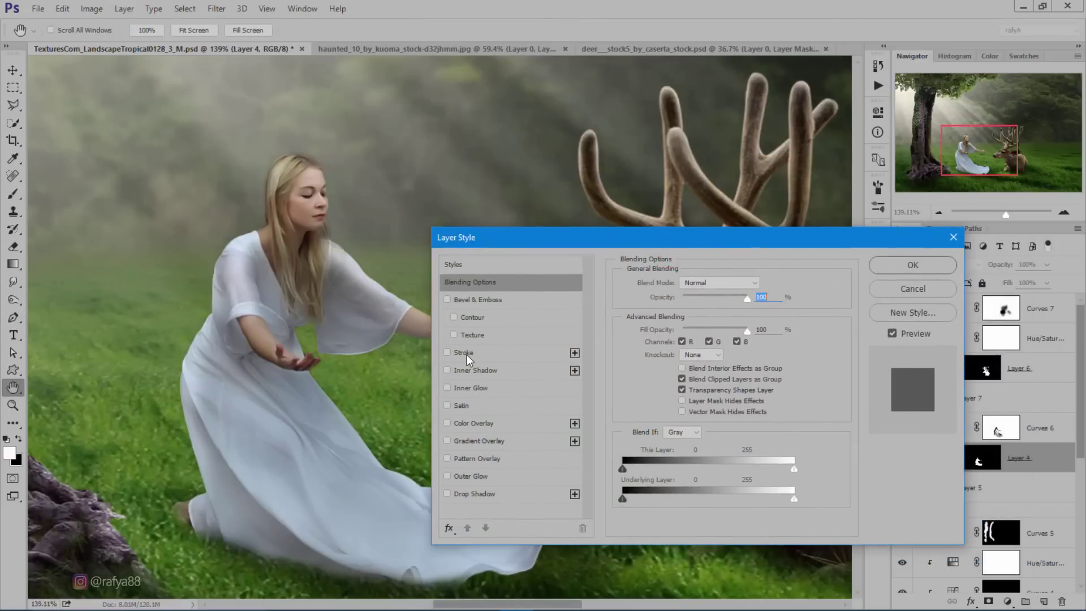
pyautogui.click(464, 389)
pyautogui.click(447, 388)
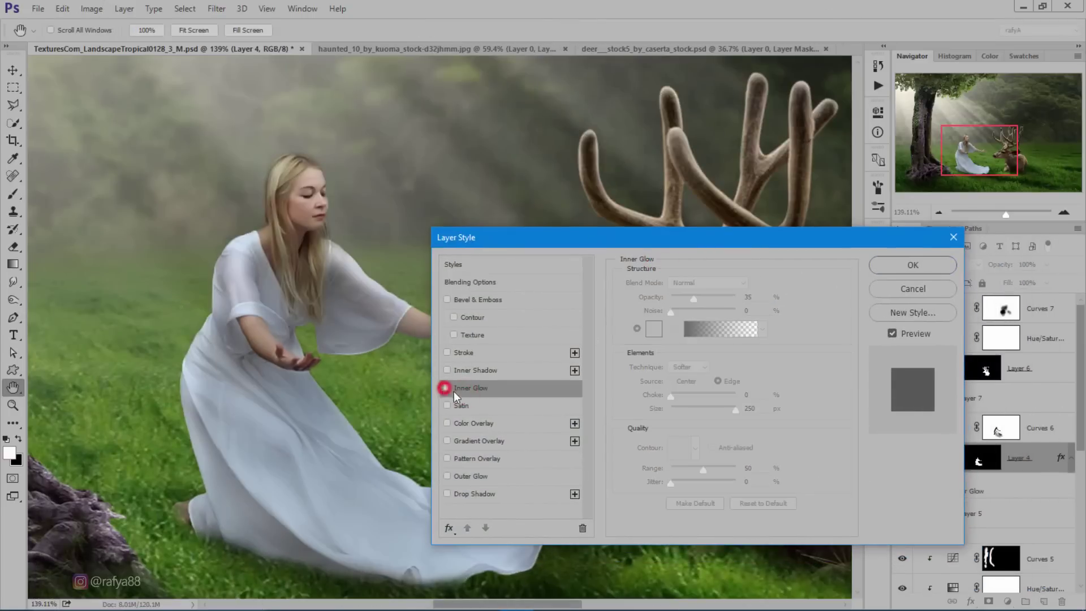
pyautogui.click(461, 373)
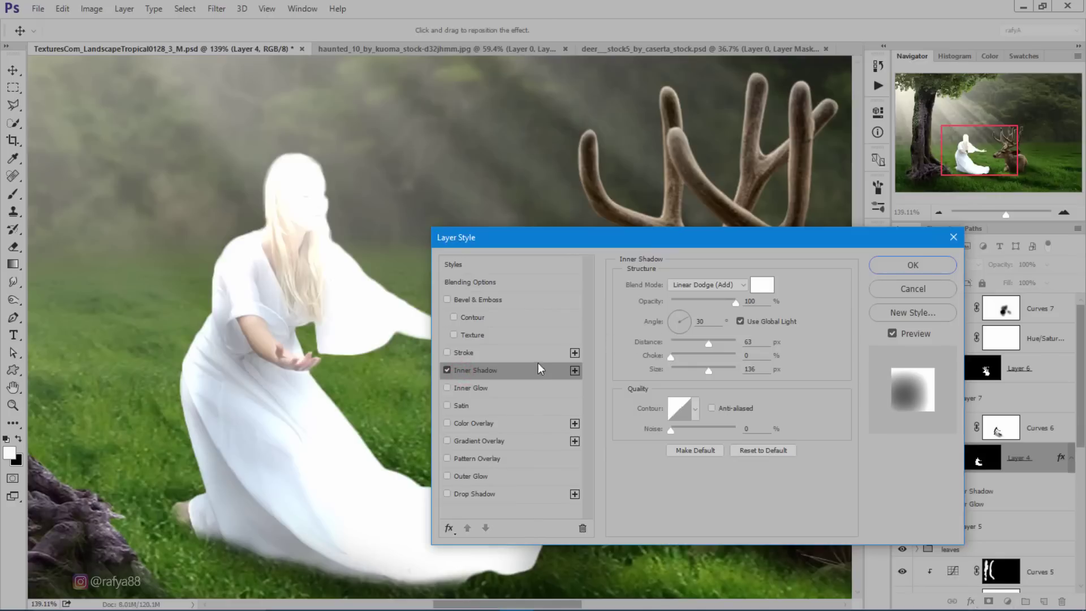
# Set the inner shadow to zero distance and size, 149° angle, Color Dodge and 88% opacity.
pyautogui.moveTo(702, 341)
pyautogui.mouseDown()
pyautogui.moveTo(671, 341)
pyautogui.moveTo(660, 367)
pyautogui.mouseUp()
pyautogui.click(675, 320)
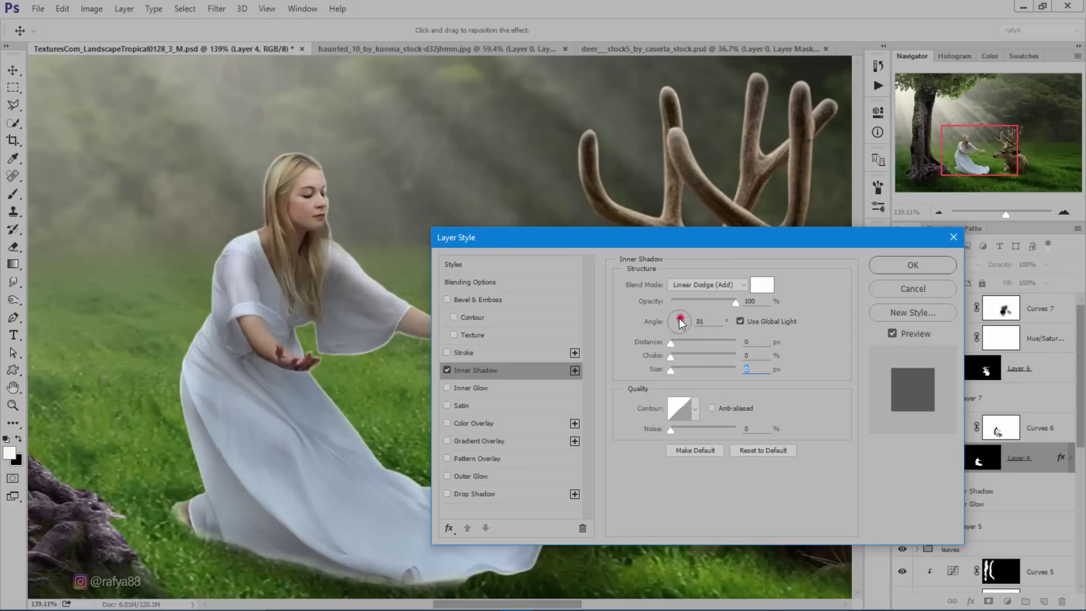
pyautogui.click(742, 286)
pyautogui.click(716, 384)
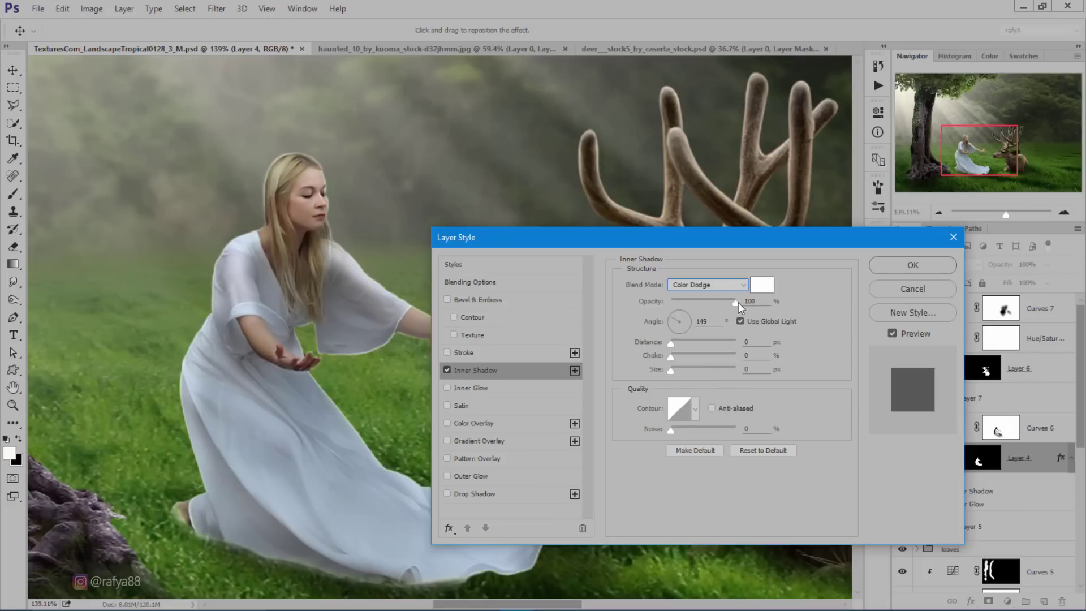
pyautogui.moveTo(736, 303); pyautogui.dragTo(727, 303)
# Adjust the inner shadow to a 2 px distance and about 51% opacity, and apply it.
pyautogui.moveTo(675, 370); pyautogui.dragTo(677, 370)
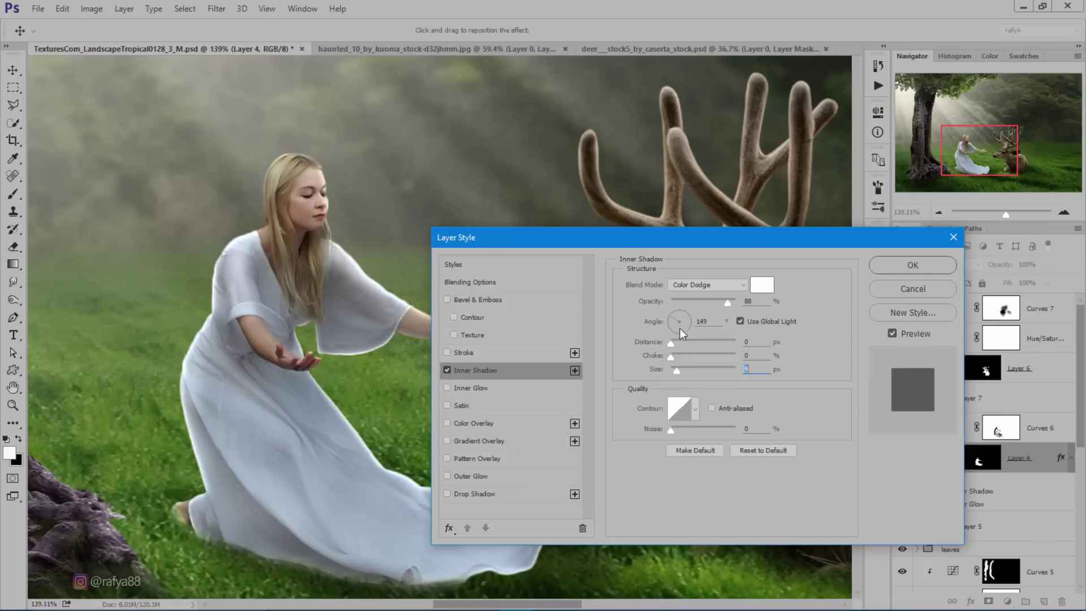
pyautogui.write('9')
pyautogui.moveTo(671, 343); pyautogui.dragTo(671, 345)
pyautogui.click(718, 301)
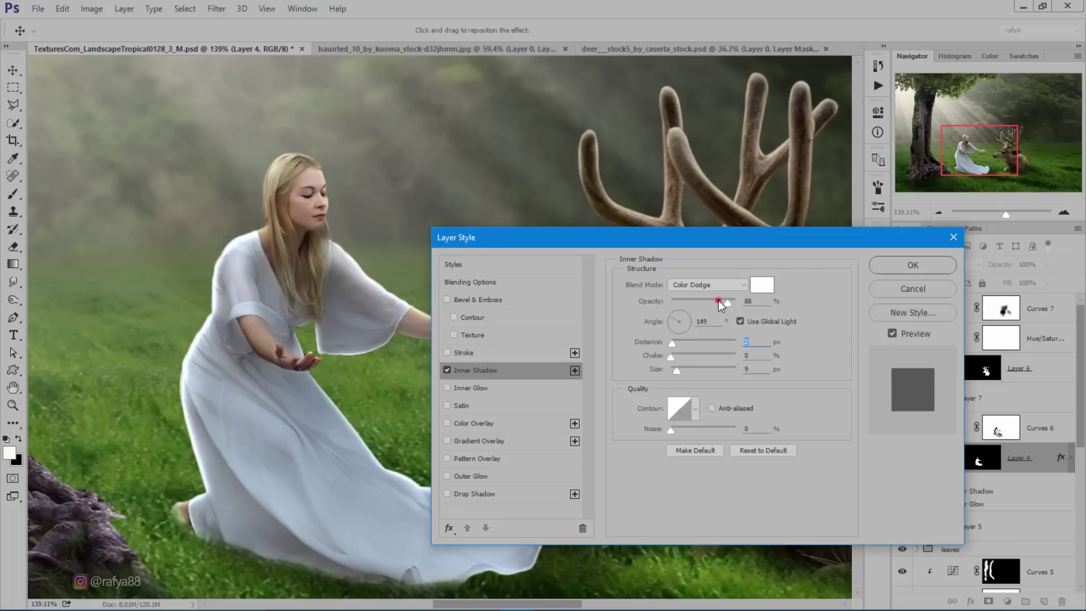
pyautogui.moveTo(719, 301); pyautogui.dragTo(704, 302)
pyautogui.click(913, 265)
pyautogui.hotkey('ctrl', '0')
pyautogui.press('b')
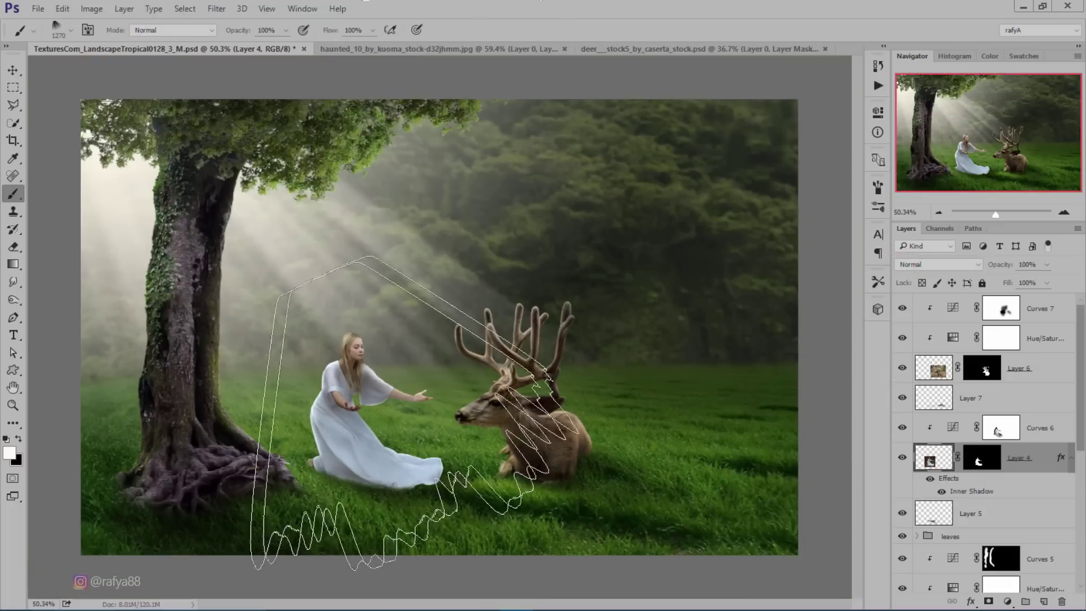
pyautogui.keyDown('ctrl'); pyautogui.click(415, 419); pyautogui.keyUp('ctrl')
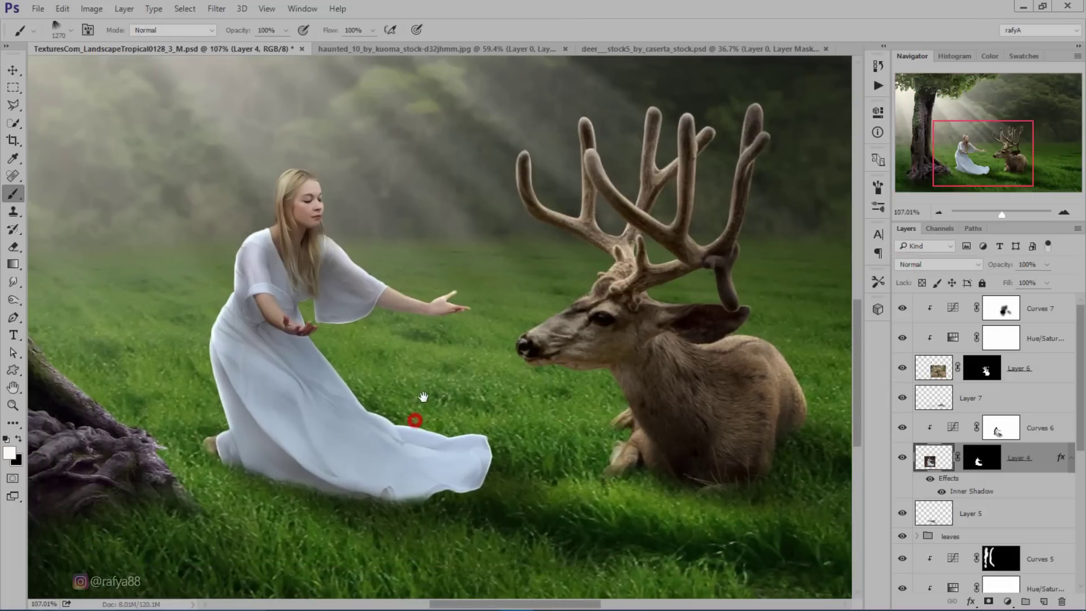
# Split Layer 4's inner shadow onto its own layer and set the Eraser to 84 px.
pyautogui.rightClick(1068, 459)
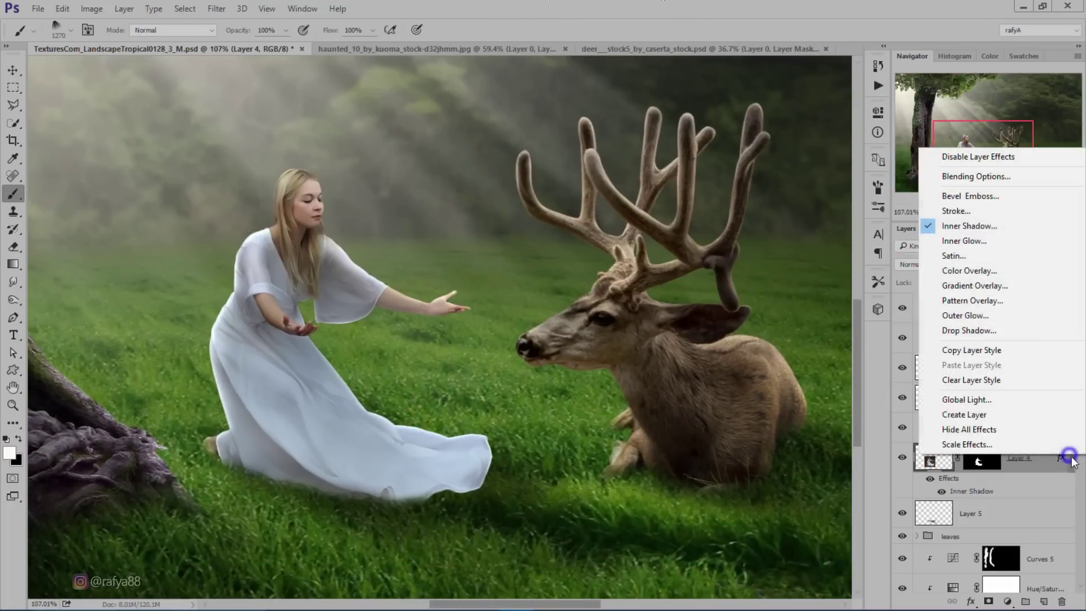
pyautogui.click(997, 415)
pyautogui.click(479, 241)
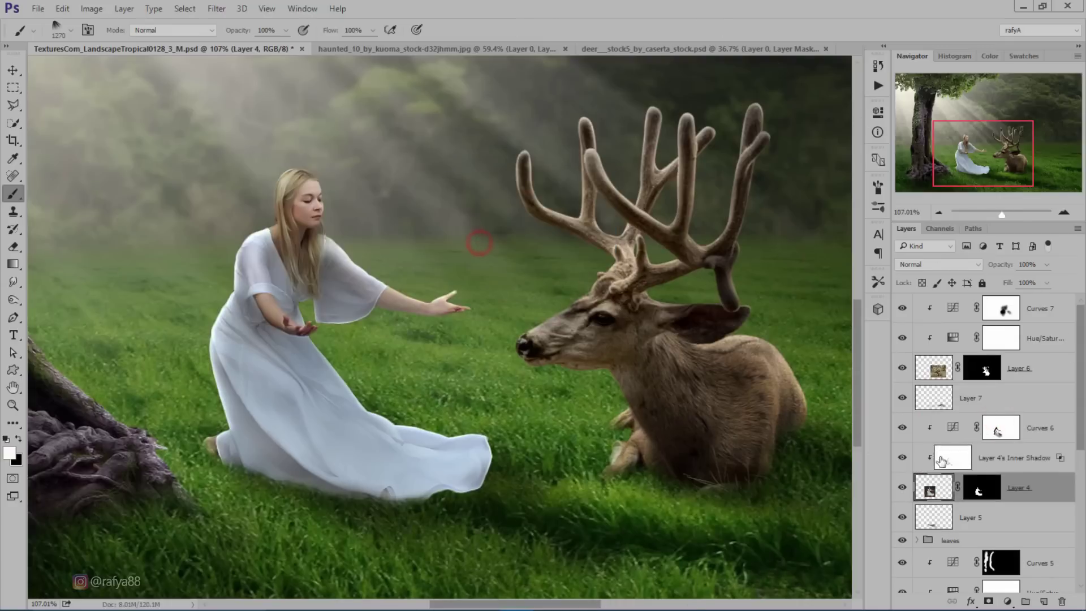
pyautogui.click(987, 458)
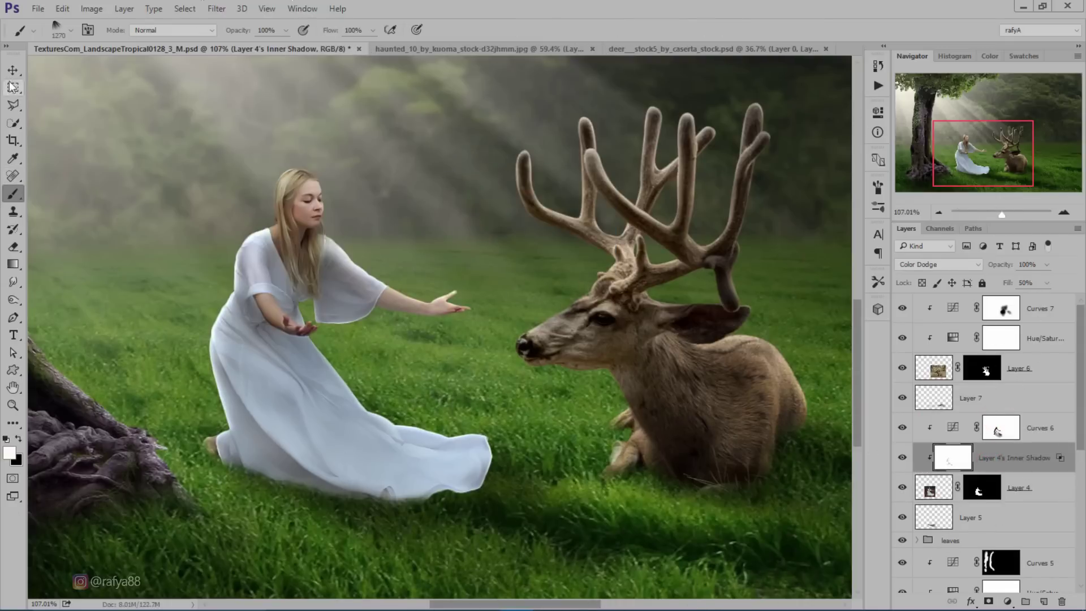
pyautogui.moveTo(17, 186); pyautogui.dragTo(292, 274)
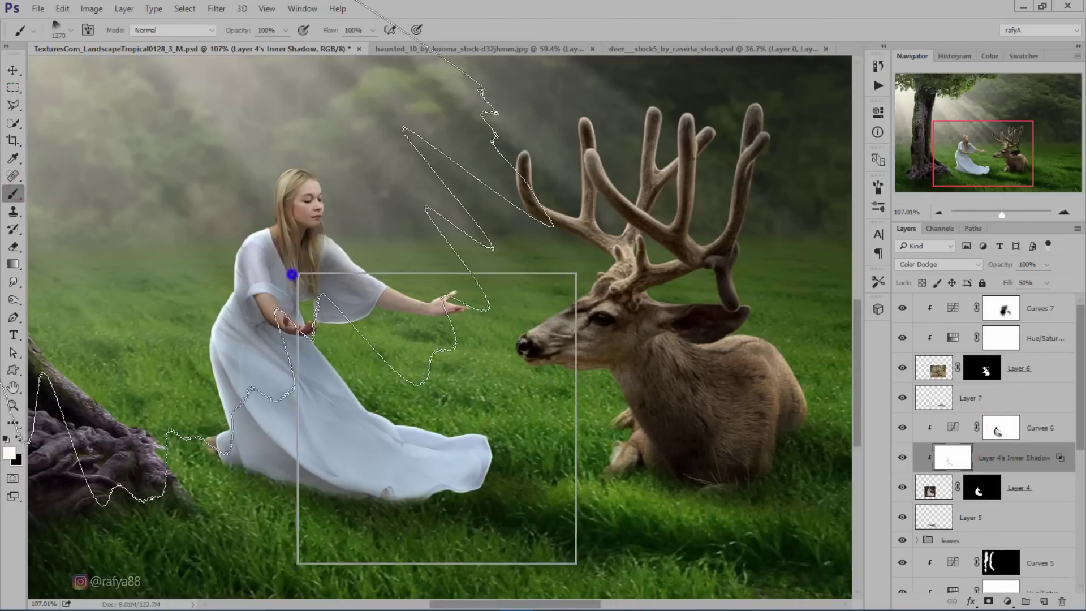
pyautogui.rightClick(291, 275)
pyautogui.press('e')
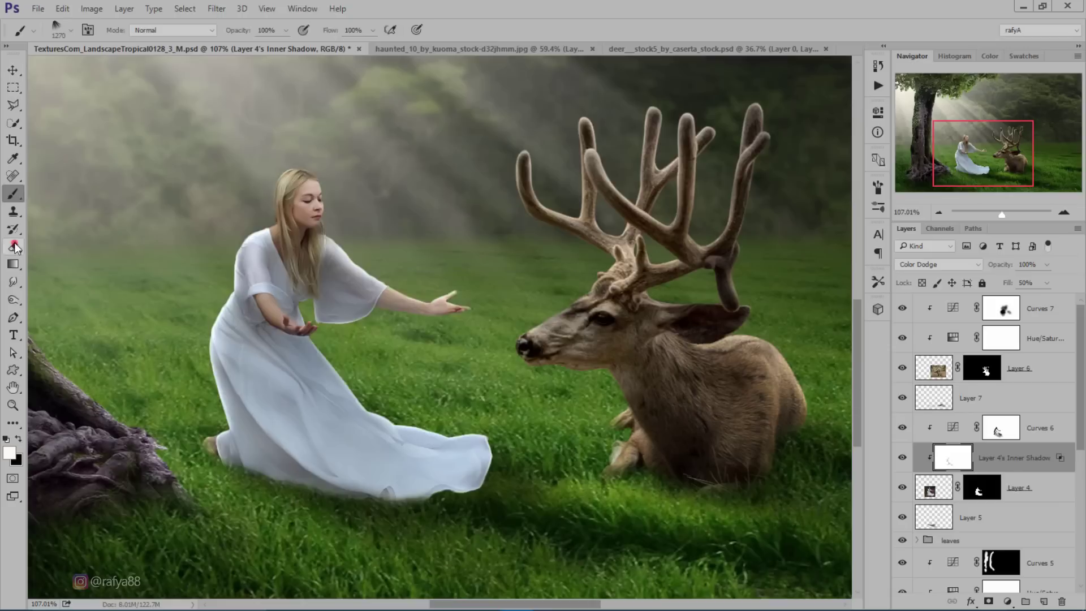
pyautogui.rightClick(411, 320)
pyautogui.moveTo(517, 353); pyautogui.dragTo(510, 353)
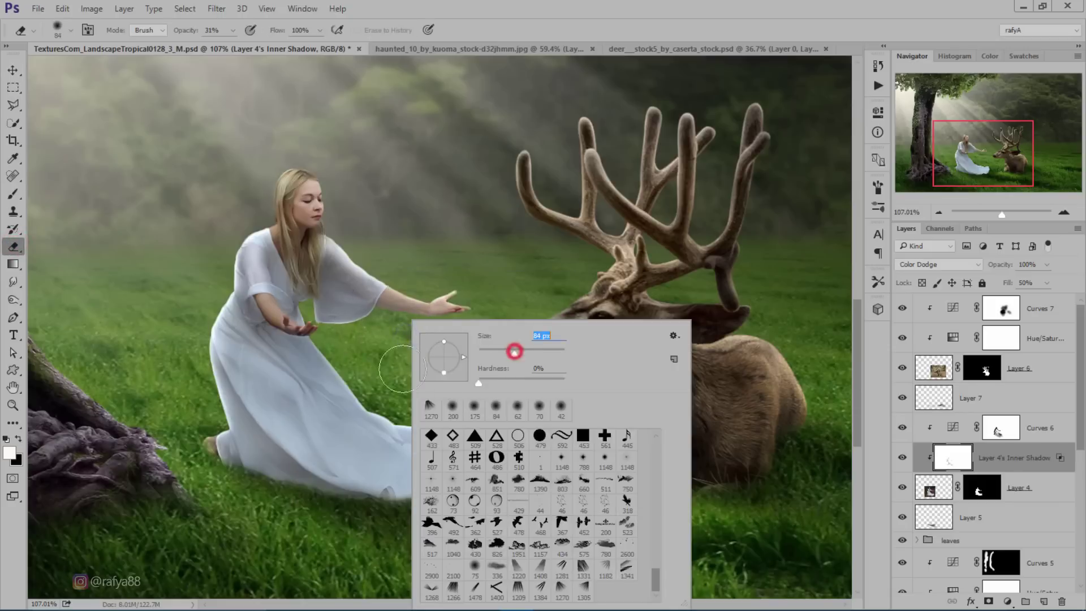
pyautogui.click(310, 345)
# Erase the rim glow along the dress hem with the eraser at 100% opacity.
pyautogui.click(358, 432)
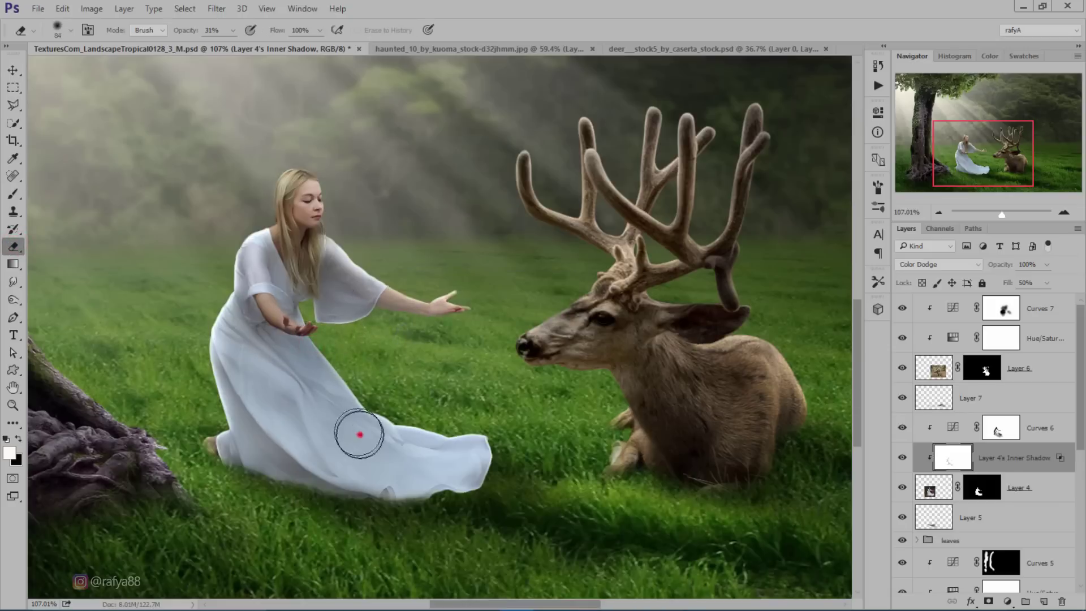
pyautogui.click(461, 498)
pyautogui.moveTo(196, 33); pyautogui.dragTo(303, 68)
pyautogui.click(473, 502)
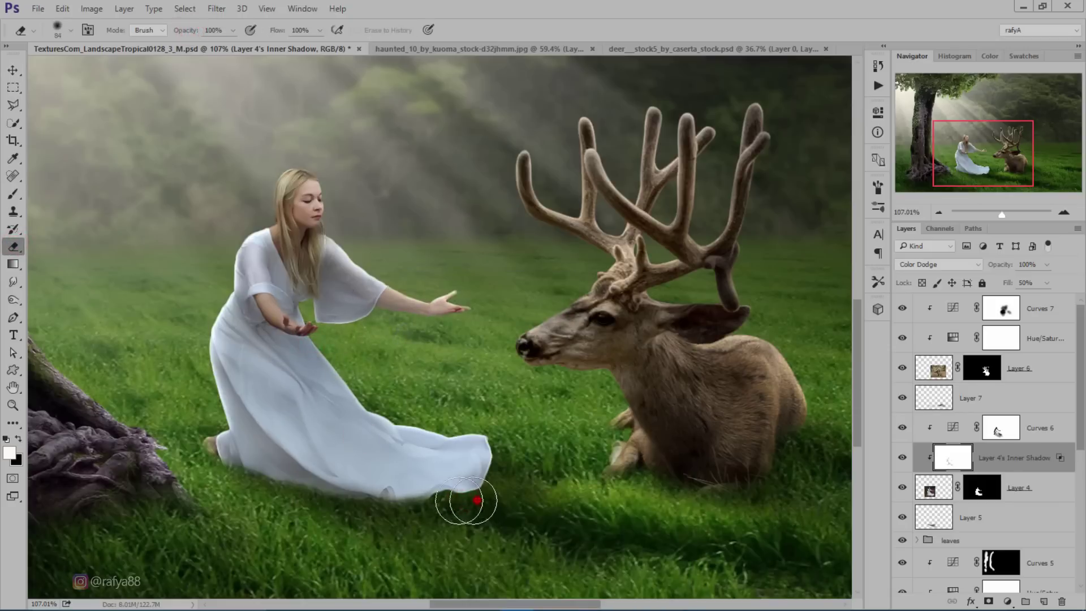
pyautogui.click(413, 502)
pyautogui.click(261, 479)
pyautogui.click(337, 502)
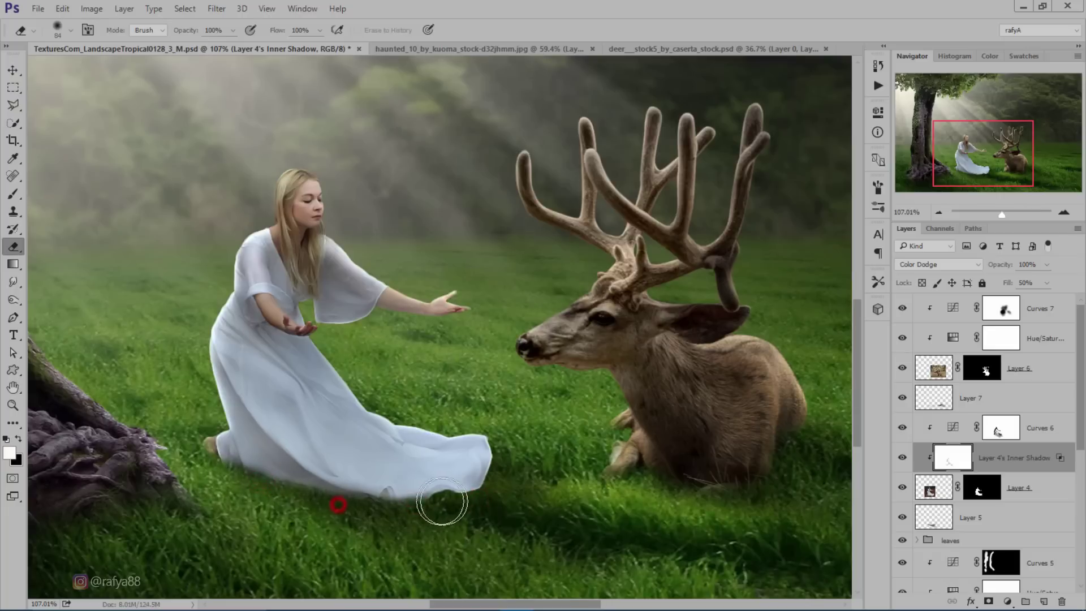
pyautogui.click(447, 502)
pyautogui.click(500, 469)
# Erase the glow on the bodice, sleeve, stray spots and hem's right end, then compare.
pyautogui.click(279, 351)
pyautogui.click(284, 264)
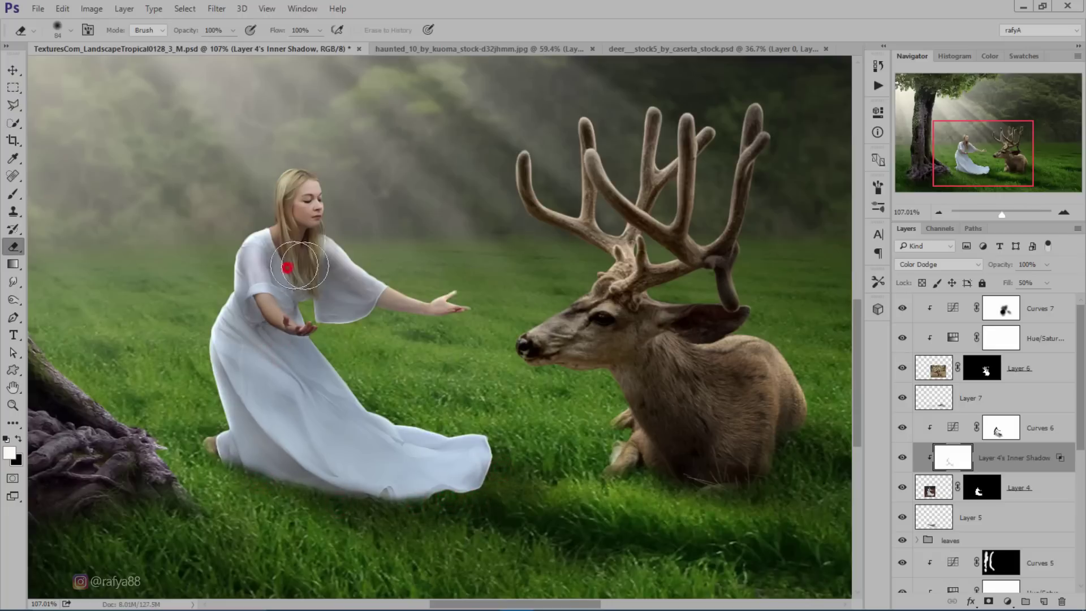
pyautogui.click(326, 306)
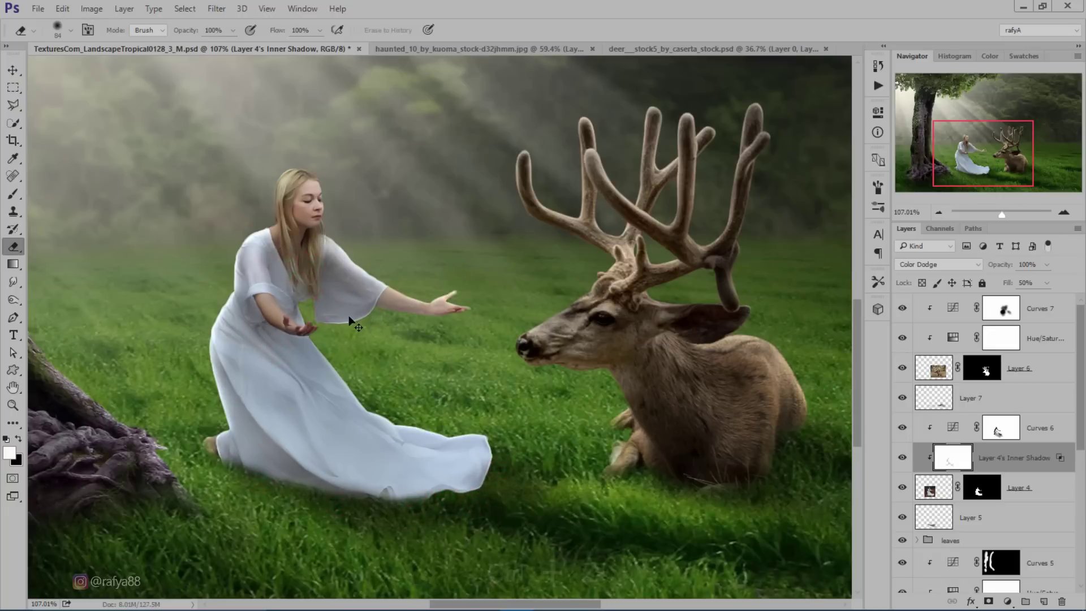
pyautogui.hotkey('ctrl', 'z')
pyautogui.click(360, 334)
pyautogui.click(428, 332)
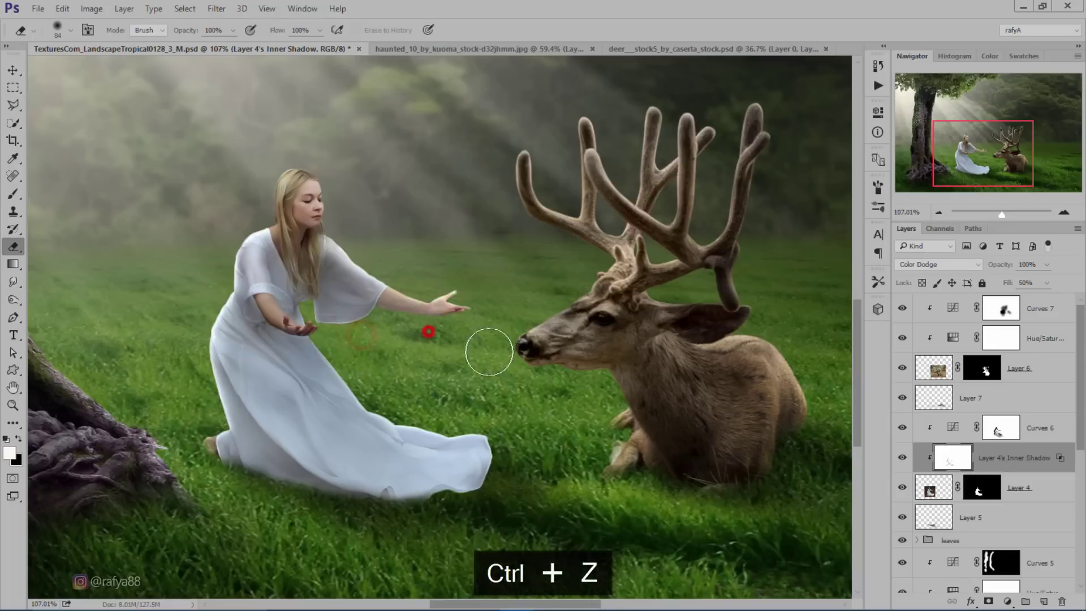
pyautogui.click(472, 480)
pyautogui.click(502, 456)
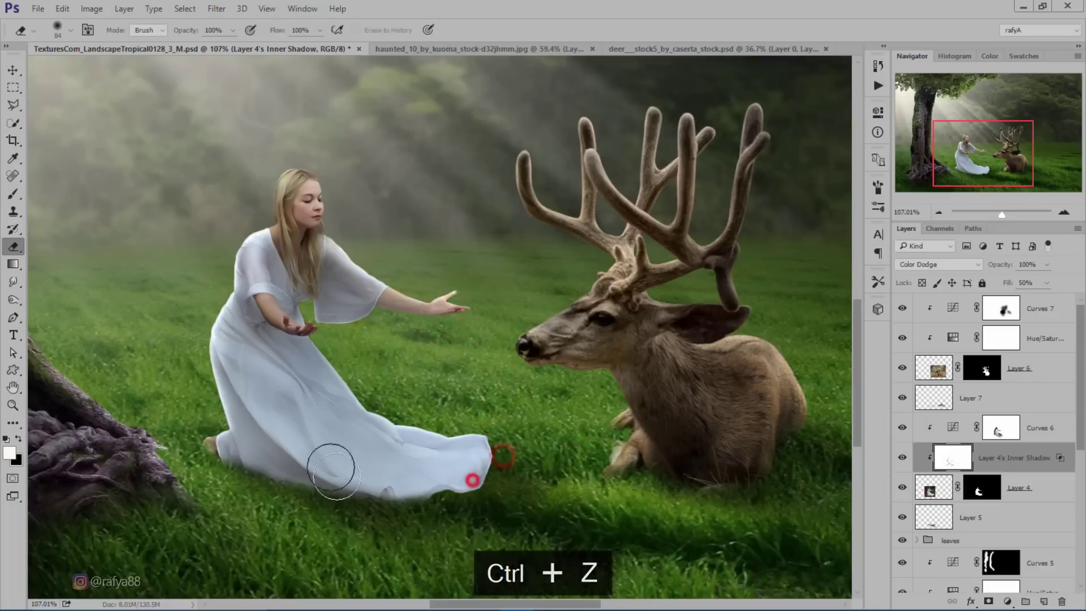
pyautogui.click(903, 457)
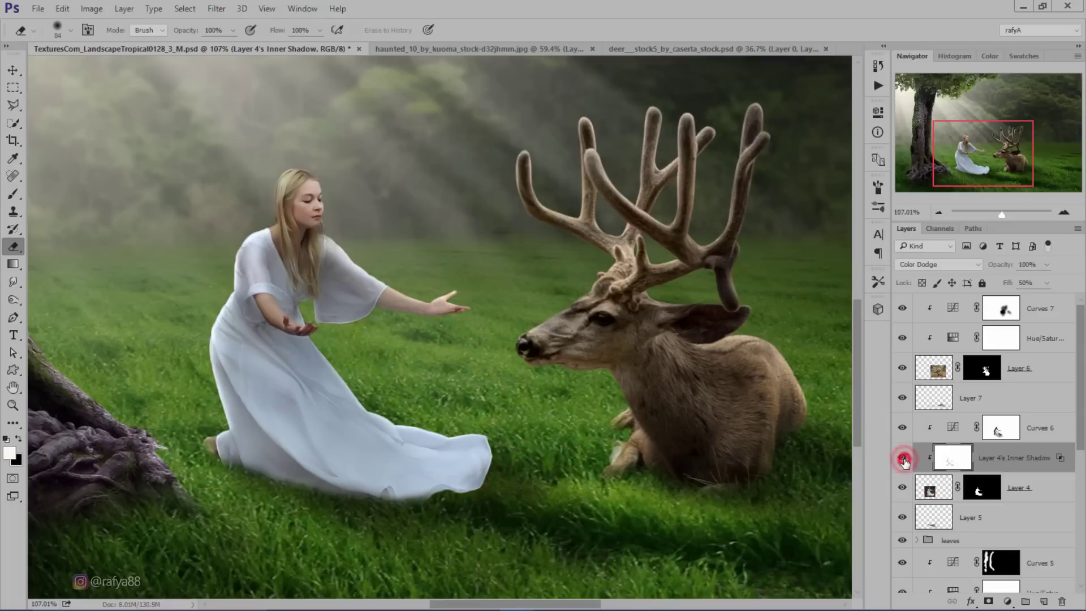
pyautogui.scroll(-5, 501, 294)
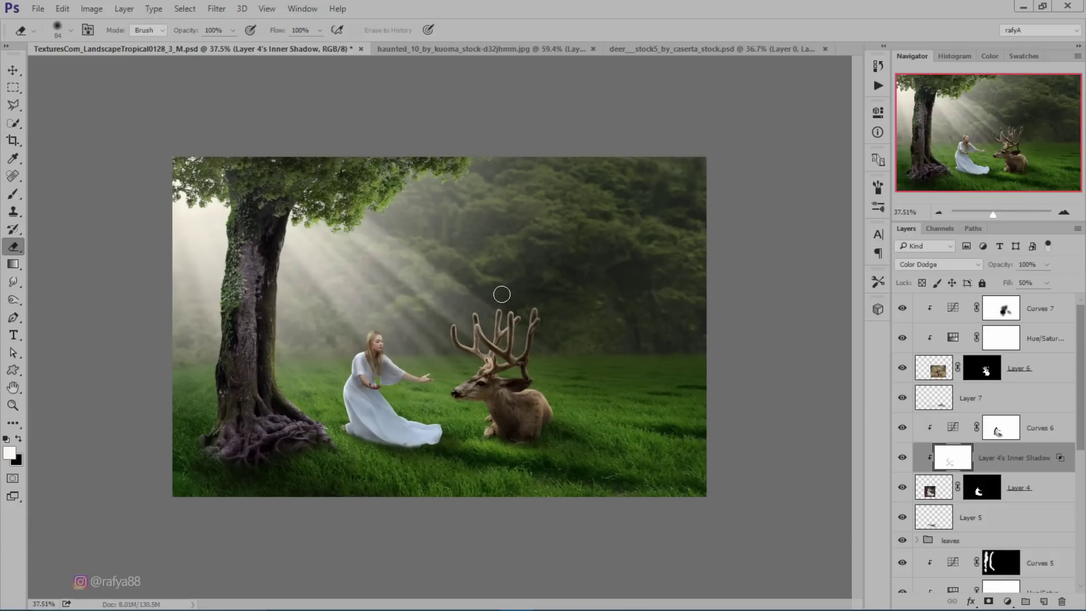
# Add an Inner Shadow layer style to the deer's Layer 6.
pyautogui.scroll(3, 550, 347)
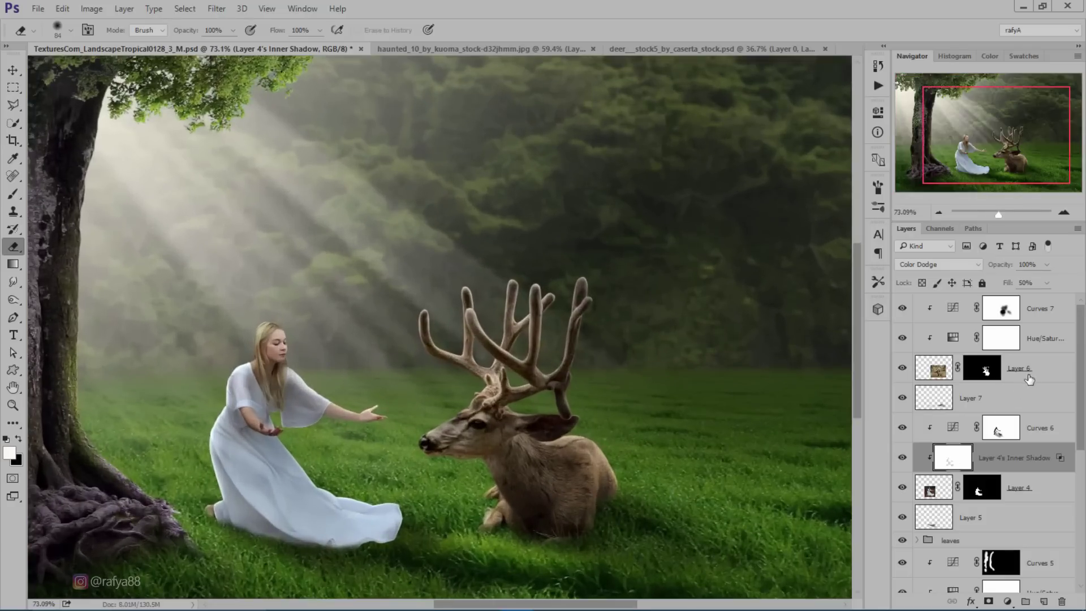
pyautogui.doubleClick(1029, 373)
pyautogui.moveTo(687, 244); pyautogui.dragTo(865, 231)
pyautogui.click(625, 357)
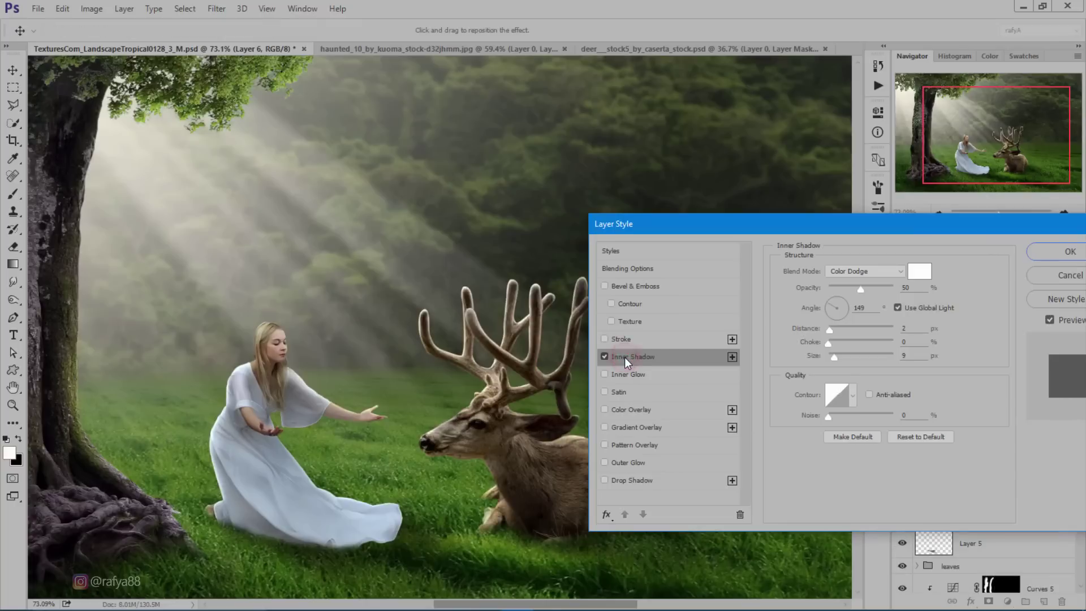
pyautogui.click(1047, 257)
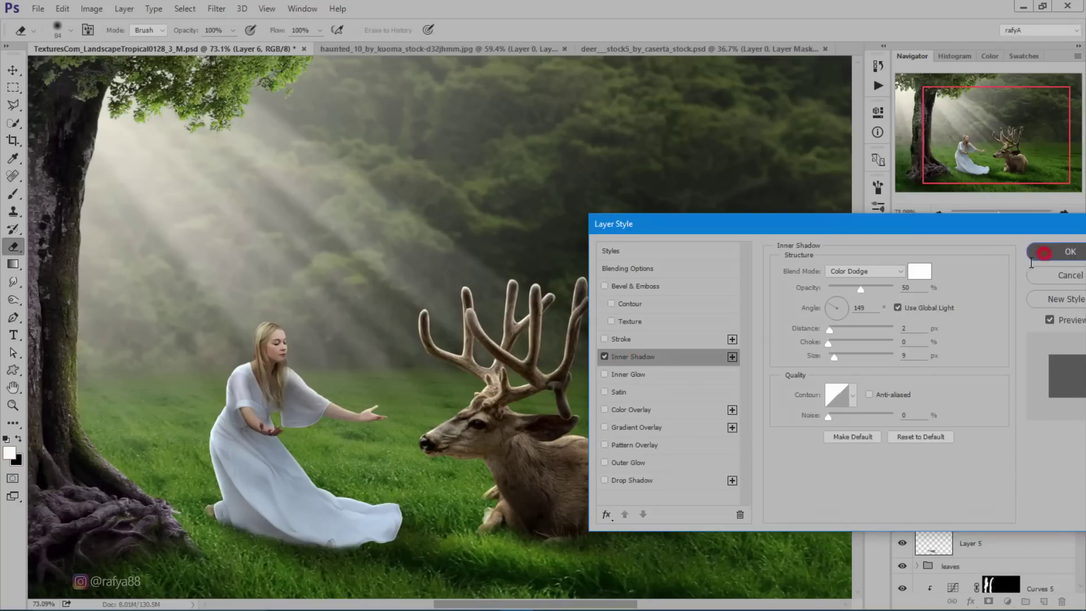
# Split the deer's inner shadow into its own layer and erase the glow at its hindquarters.
pyautogui.rightClick(1065, 373)
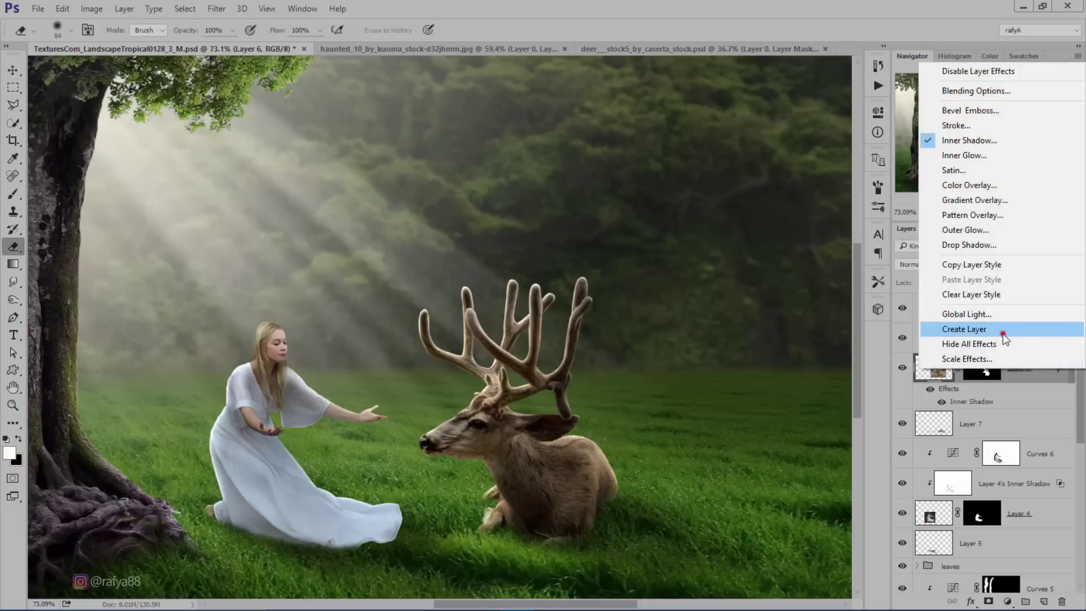
pyautogui.click(994, 330)
pyautogui.click(491, 240)
pyautogui.click(959, 367)
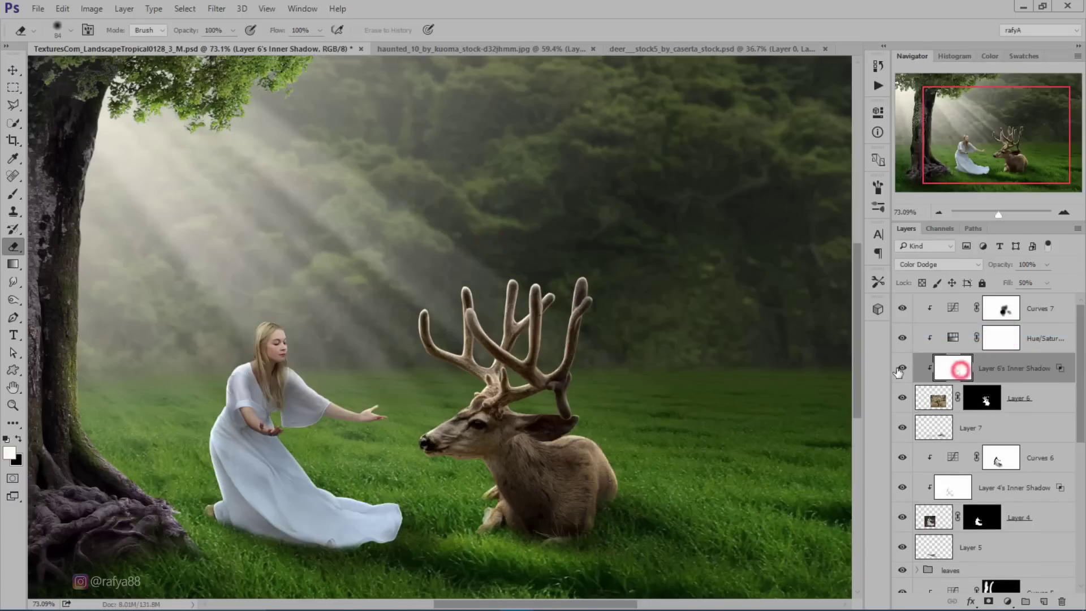
pyautogui.click(903, 367)
pyautogui.moveTo(605, 513); pyautogui.dragTo(538, 552)
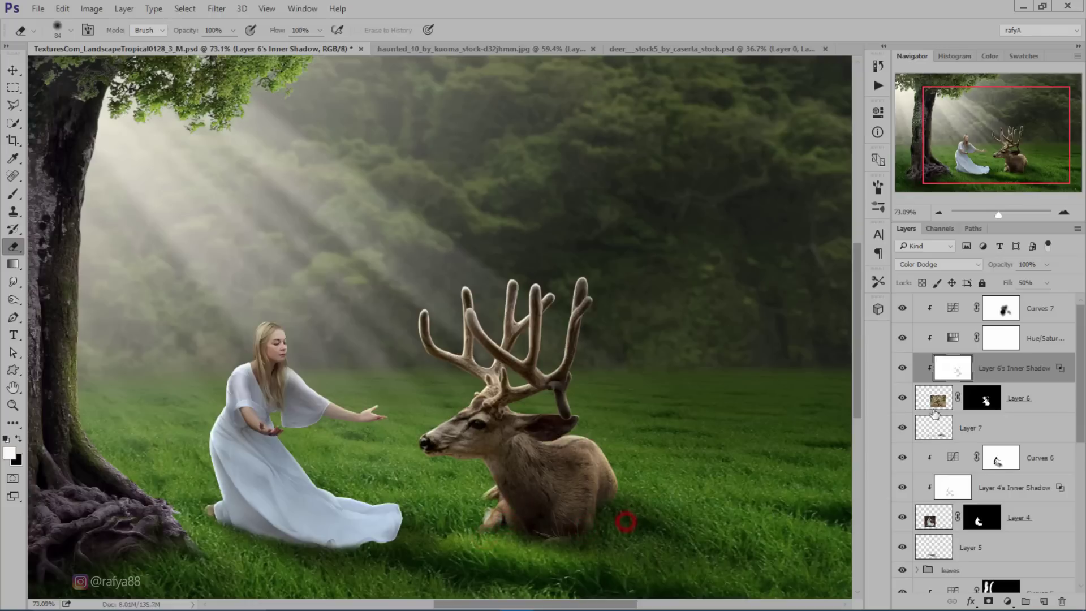
pyautogui.click(903, 371)
# Briefly hide the woman's layer to check it, then select Layer 4.
pyautogui.keyDown('alt'); pyautogui.scroll(-5, 512, 345); pyautogui.keyUp('alt')
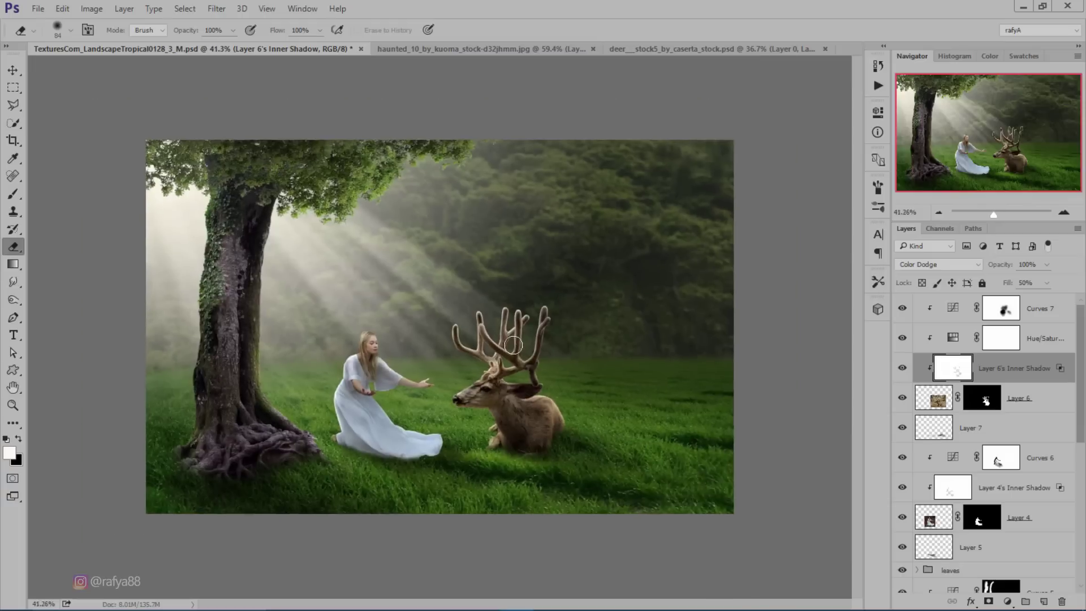
pyautogui.keyDown('alt'); pyautogui.scroll(2, 460, 366); pyautogui.keyUp('alt')
pyautogui.keyDown('alt'); pyautogui.scroll(2, 460, 366); pyautogui.keyUp('alt')
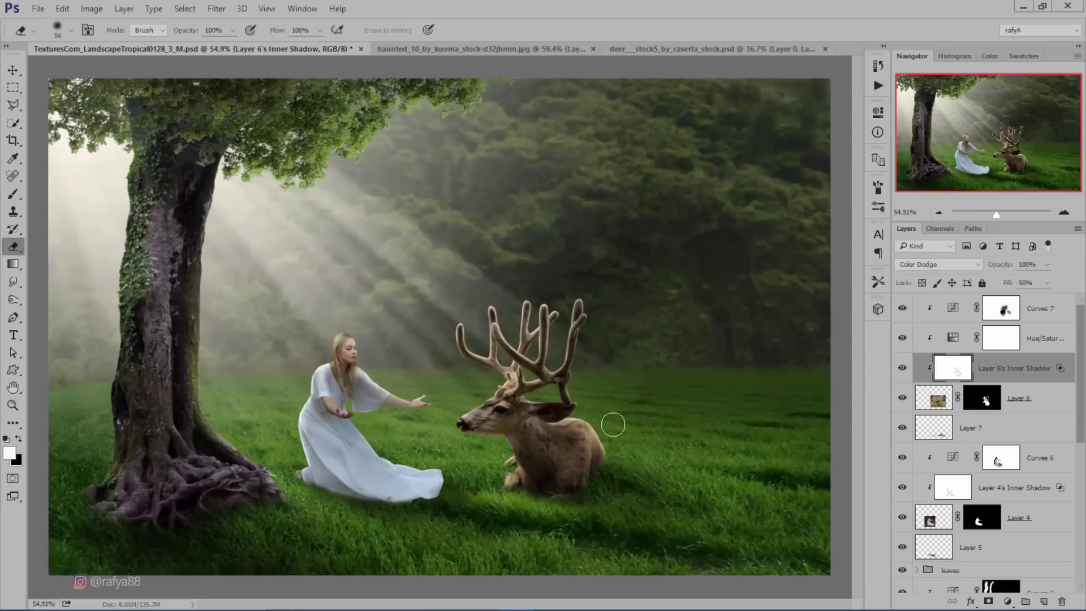
pyautogui.click(902, 517)
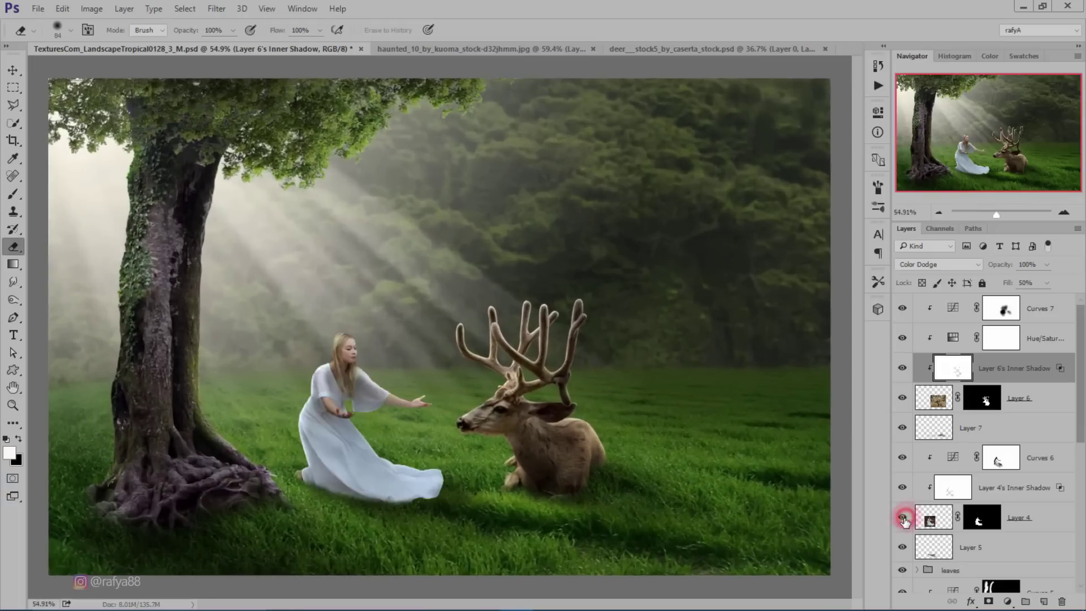
pyautogui.click(1027, 519)
pyautogui.click(1007, 601)
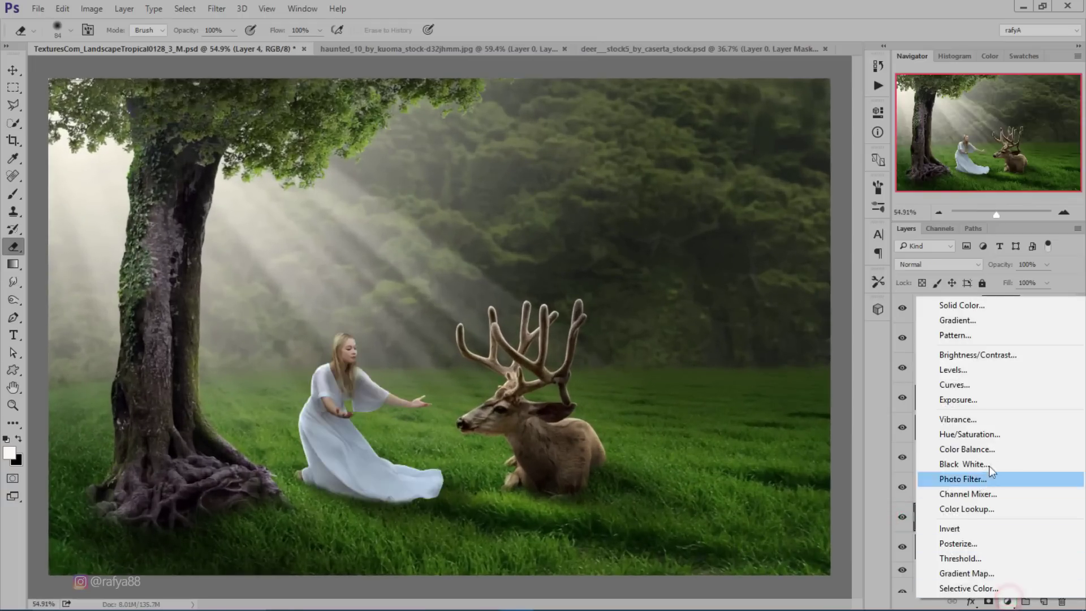
# Add a Color Balance to the woman with Cyan-Red +10 and Yellow-Blue -18.
pyautogui.click(999, 452)
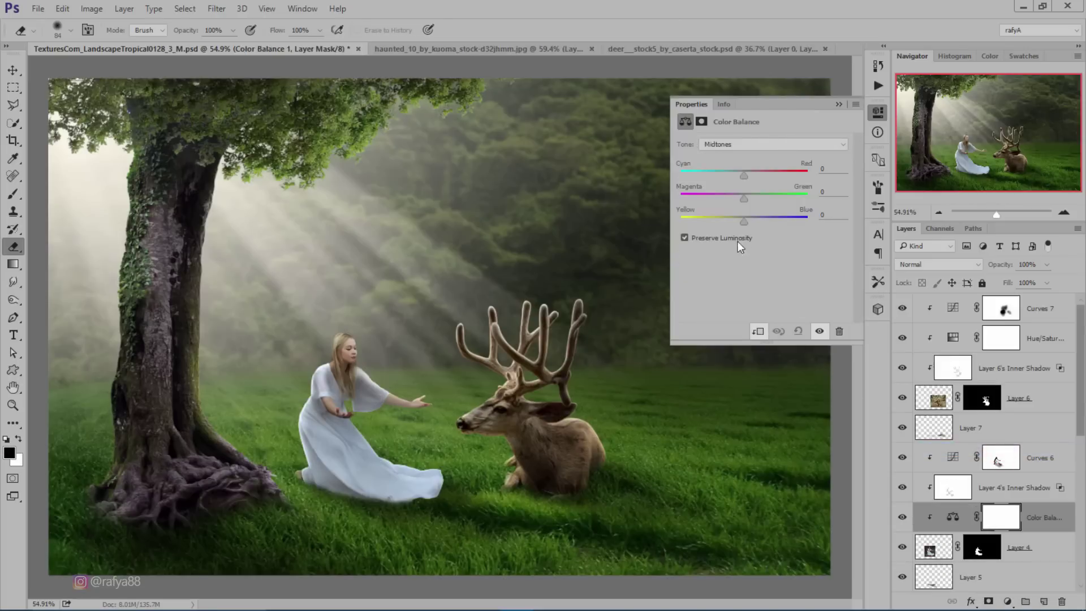
pyautogui.moveTo(746, 174); pyautogui.dragTo(750, 175)
pyautogui.moveTo(738, 218); pyautogui.dragTo(731, 217)
pyautogui.click(834, 103)
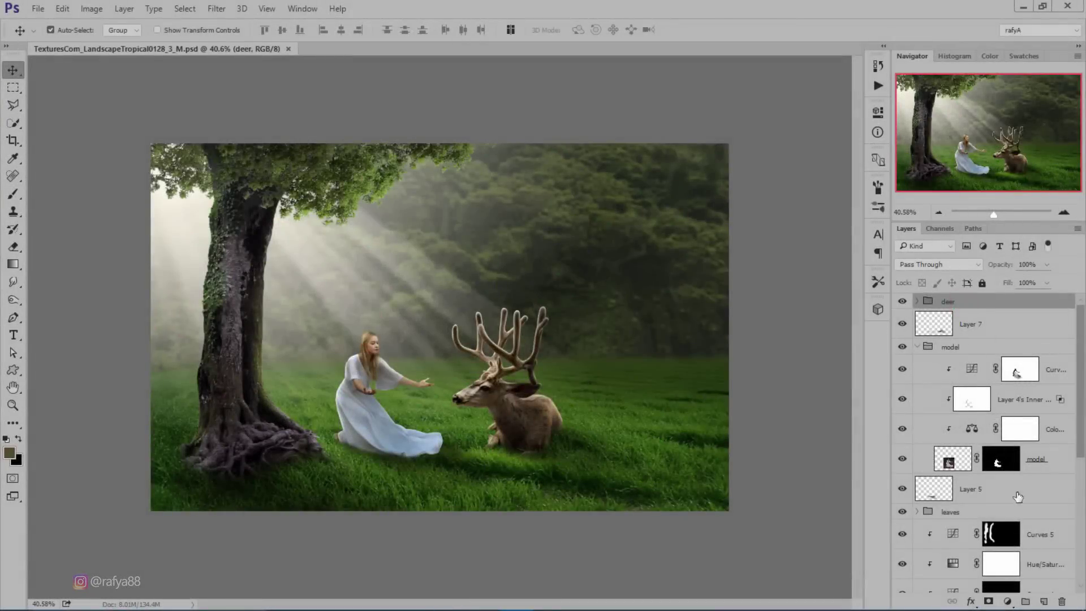
# Add a Gradient Map and set one gradient stop to pale cream.
pyautogui.click(1008, 600)
pyautogui.click(1000, 572)
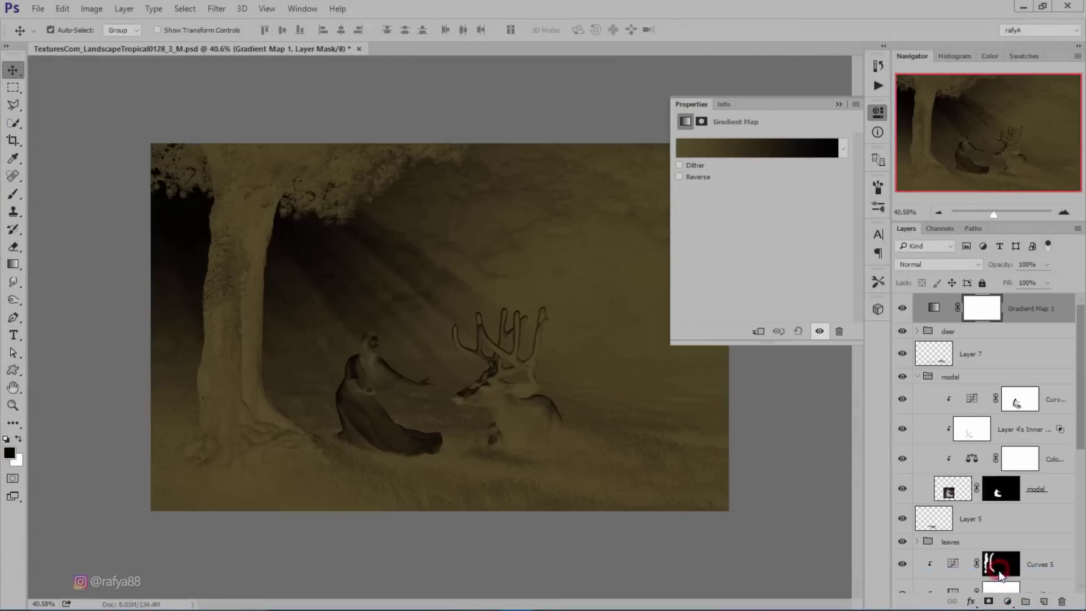
pyautogui.click(772, 146)
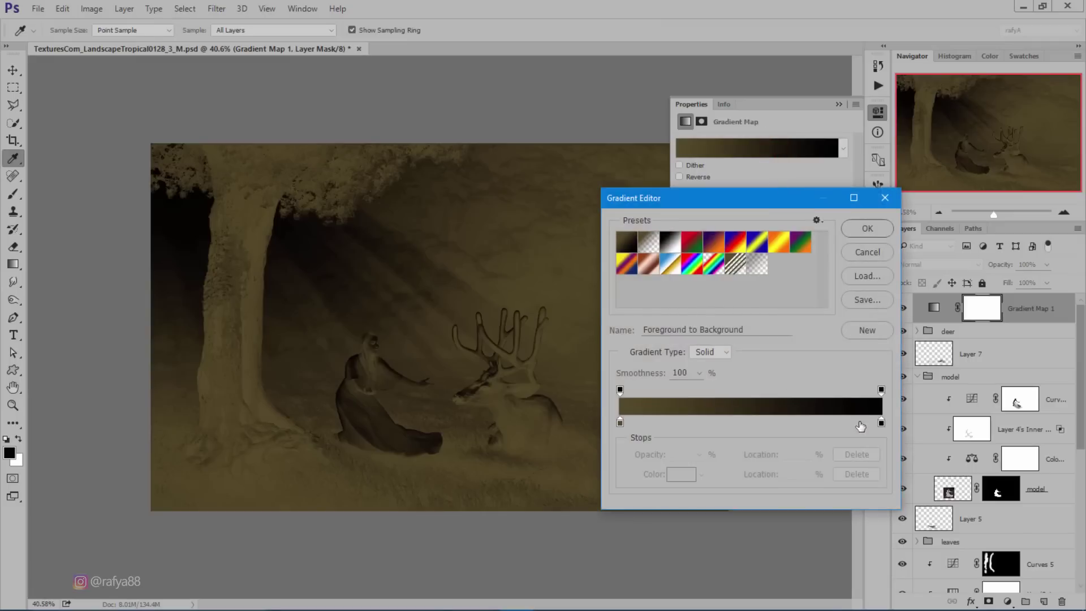
pyautogui.click(880, 422)
pyautogui.click(684, 472)
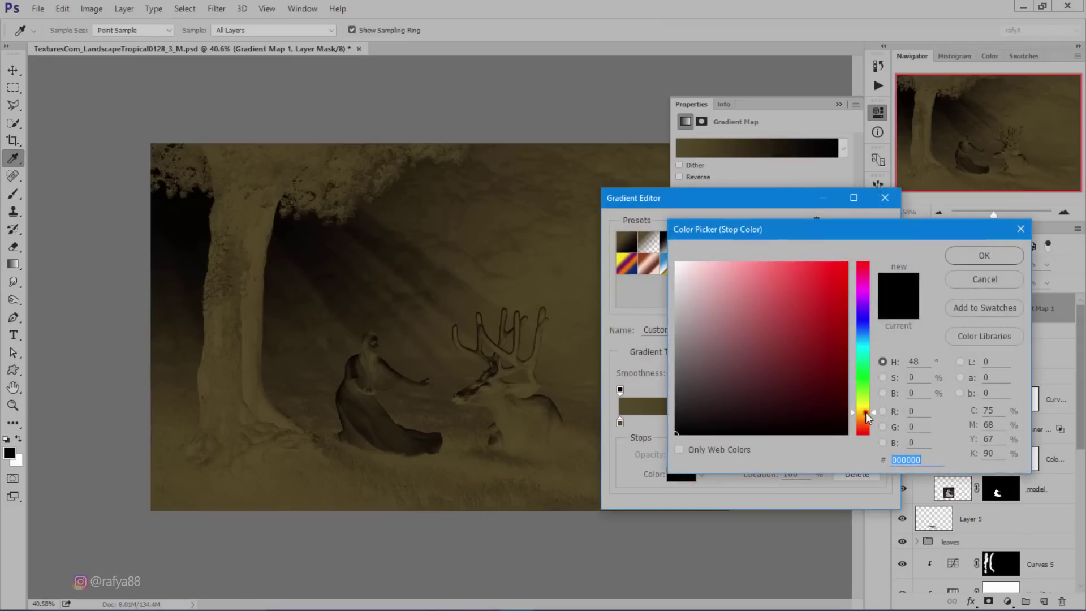
pyautogui.click(865, 413)
pyautogui.moveTo(744, 291); pyautogui.dragTo(704, 260)
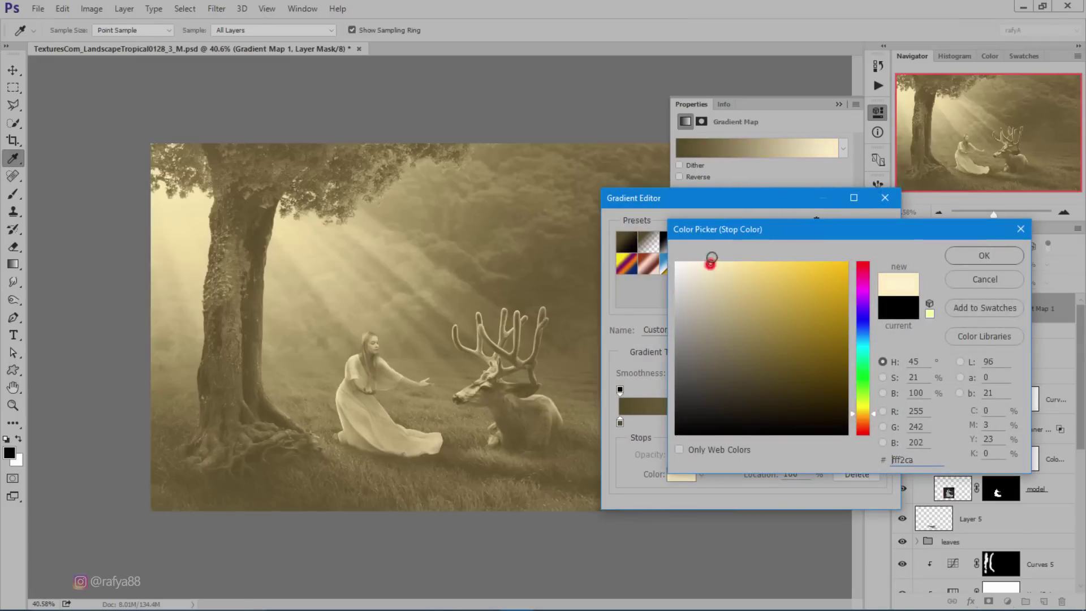
pyautogui.click(954, 256)
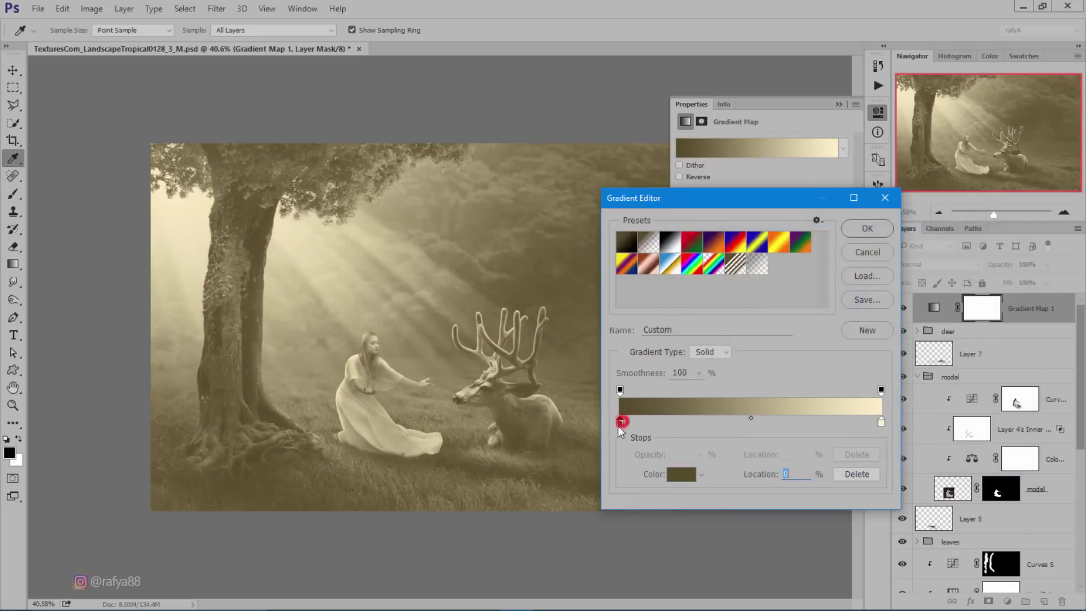
# Set the start stop to muted brown #6d5e44, blend the map in Soft Light, and add Layer 9.
pyautogui.click(678, 473)
pyautogui.moveTo(862, 424); pyautogui.dragTo(861, 419)
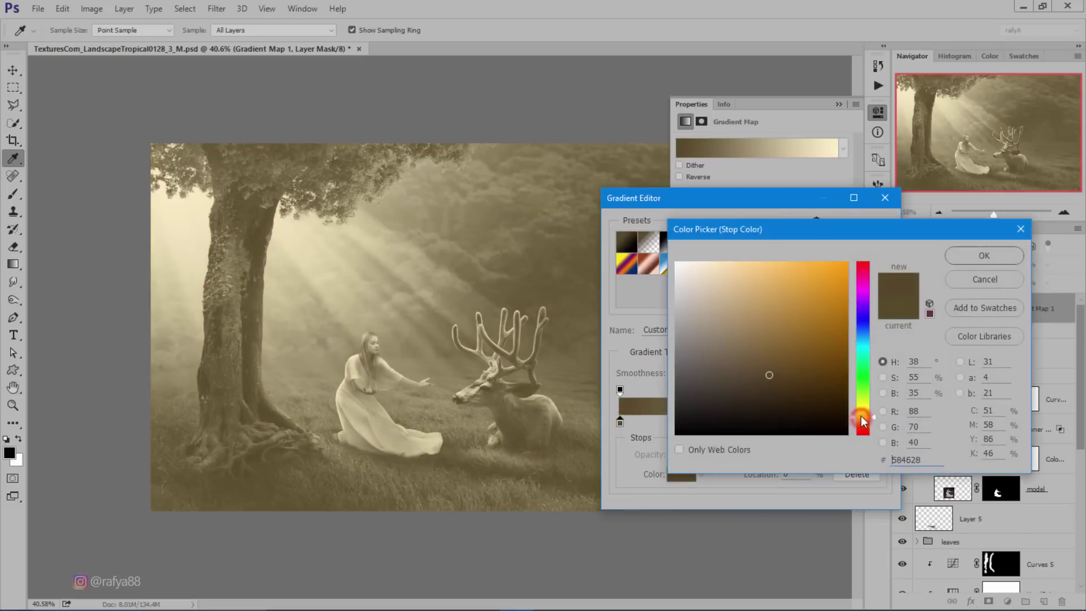
pyautogui.moveTo(752, 359); pyautogui.dragTo(739, 360)
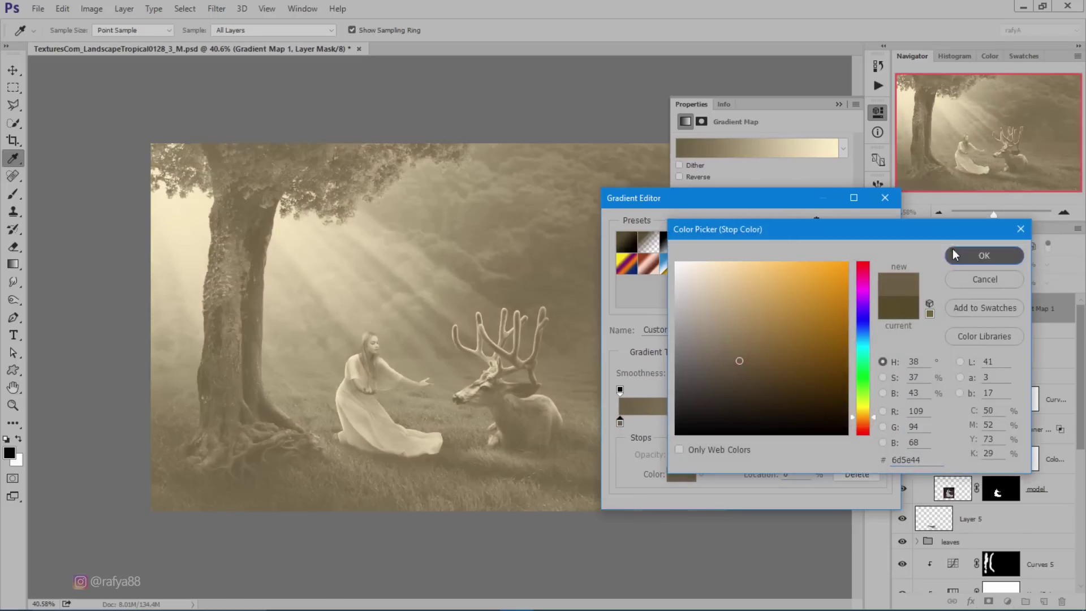
pyautogui.click(954, 255)
pyautogui.click(861, 228)
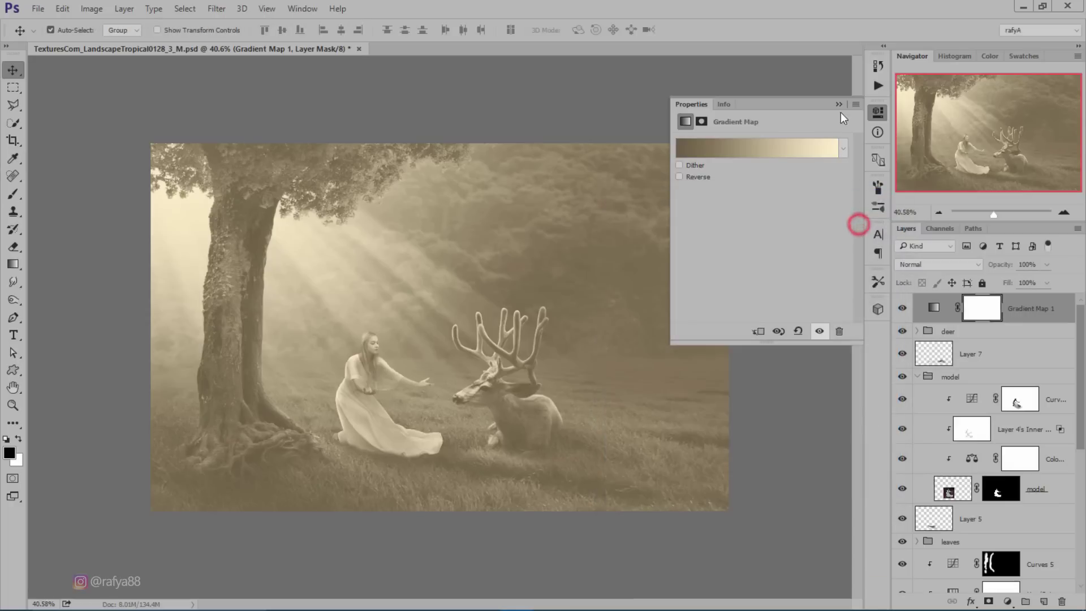
pyautogui.click(839, 104)
pyautogui.click(941, 259)
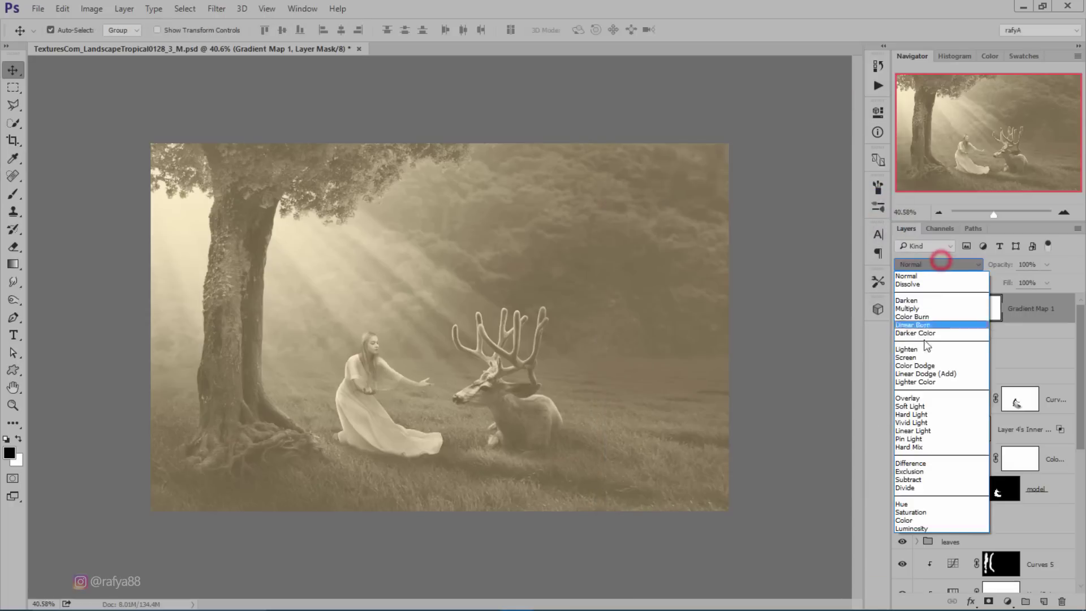
pyautogui.click(922, 403)
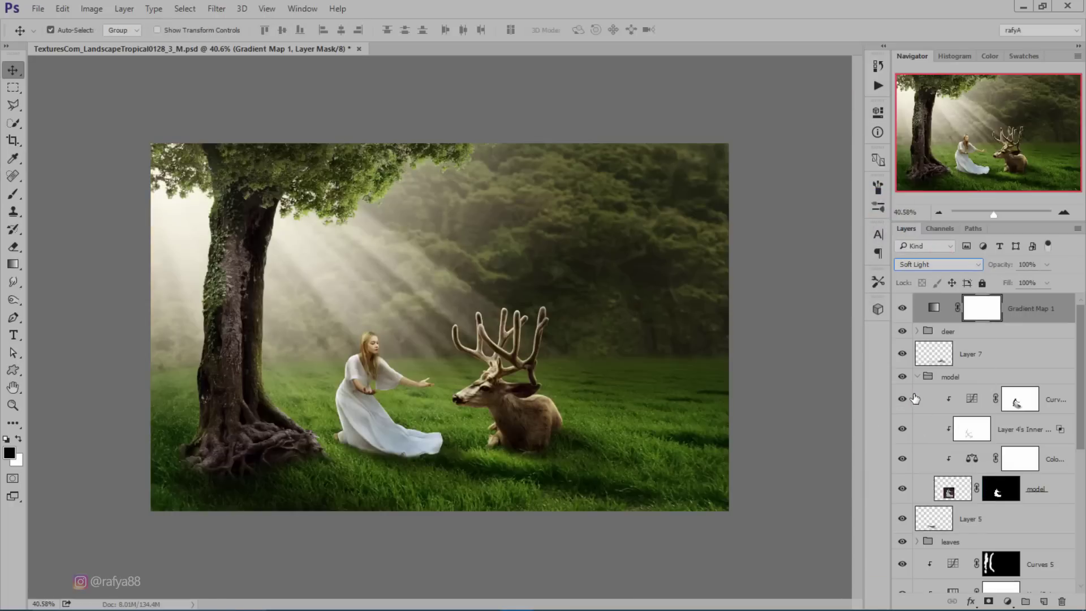
pyautogui.click(1039, 599)
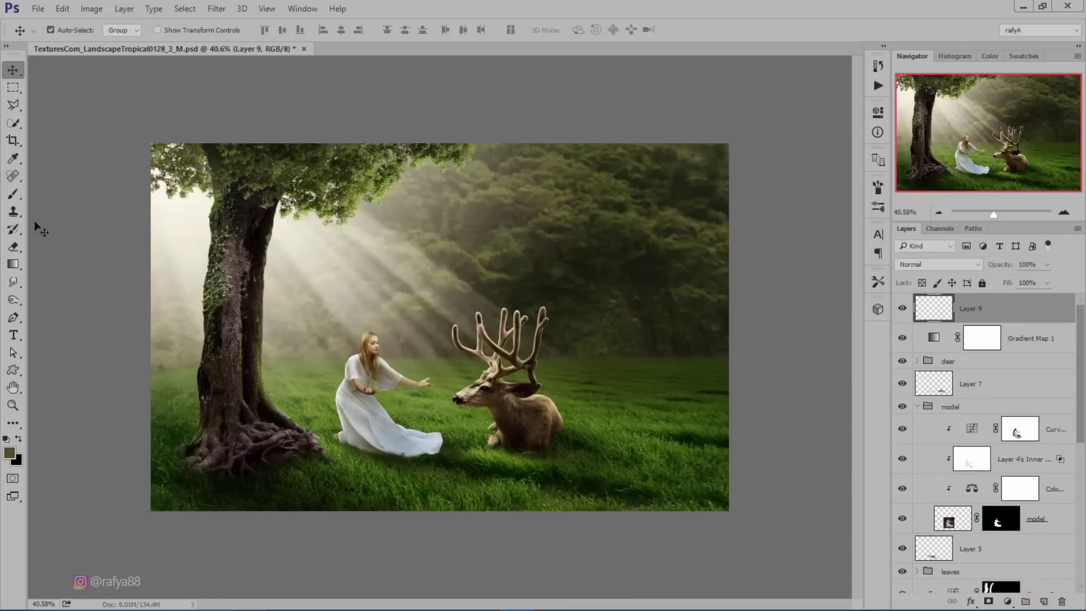
# Stamp dark brown leaves into the sun rays on Layer 9 with an enlarged leaf brush.
pyautogui.click(13, 194)
pyautogui.click(9, 452)
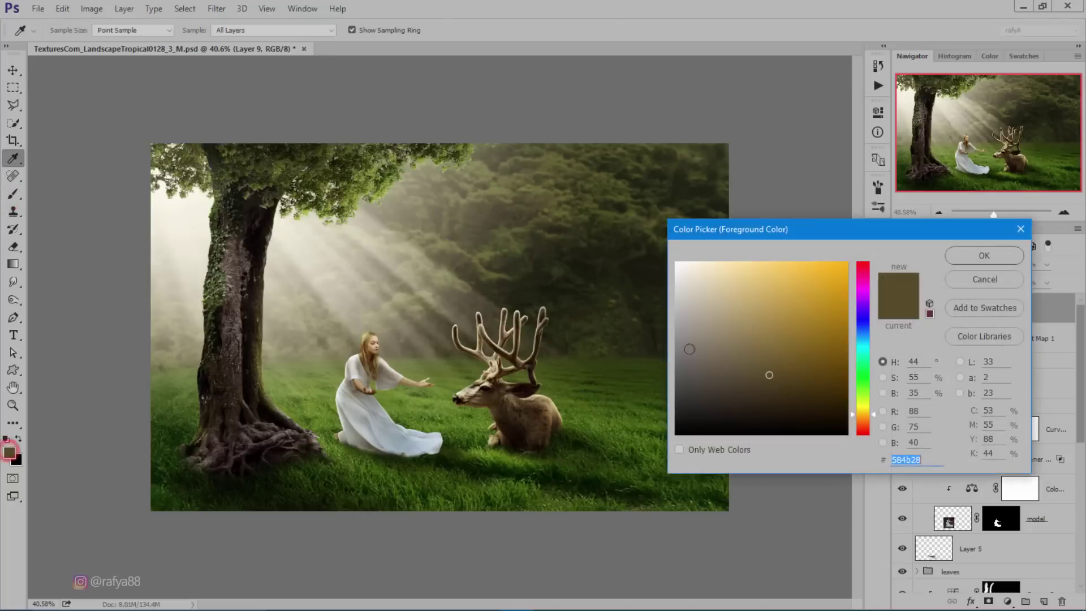
pyautogui.click(964, 257)
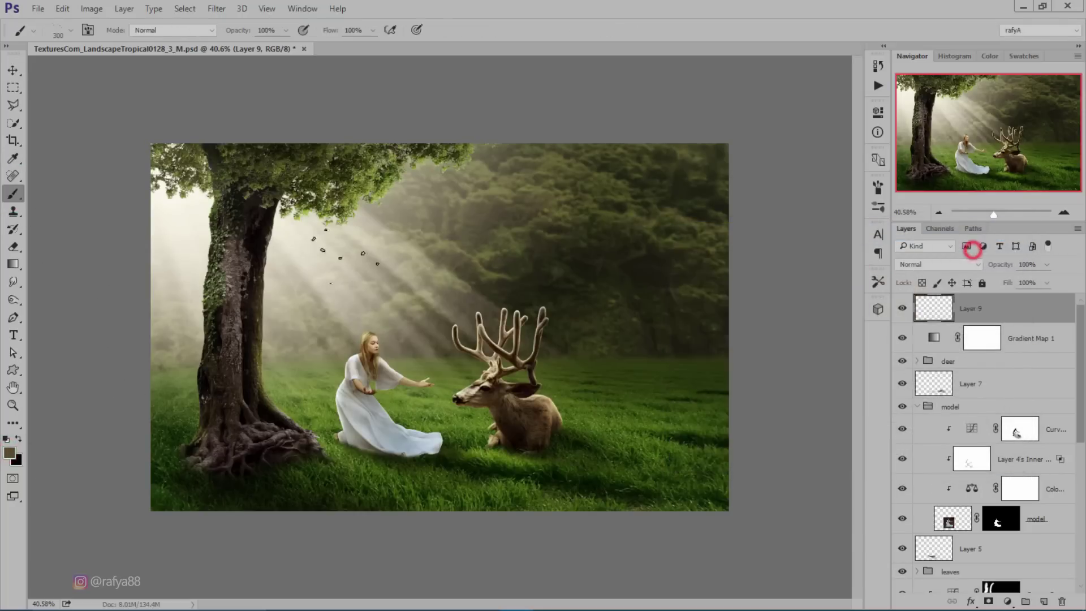
pyautogui.scroll(2, 440, 328)
pyautogui.rightClick(443, 262)
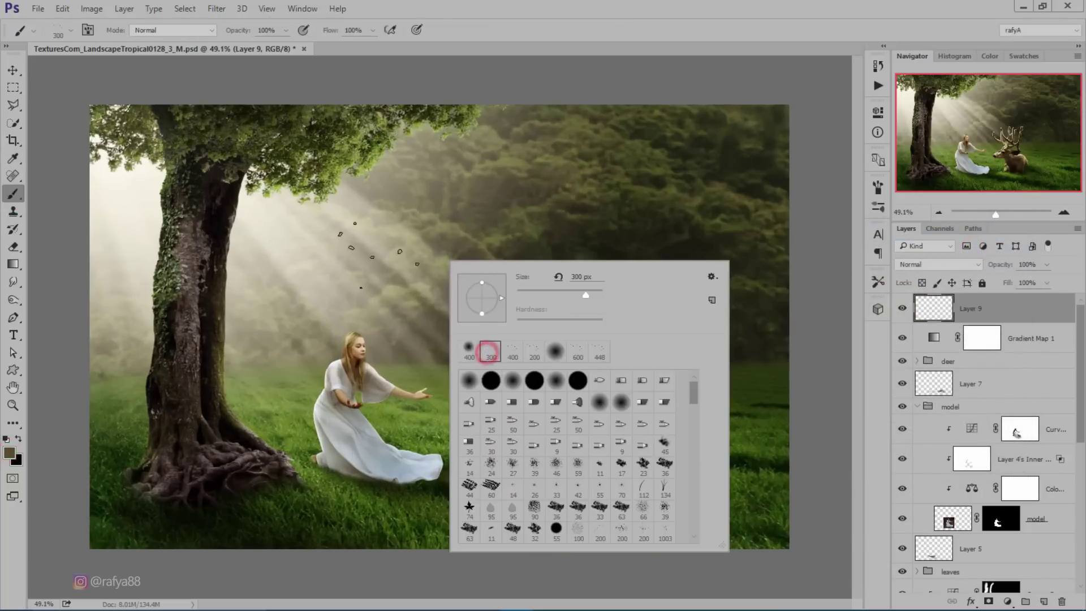
pyautogui.moveTo(588, 291); pyautogui.dragTo(593, 291)
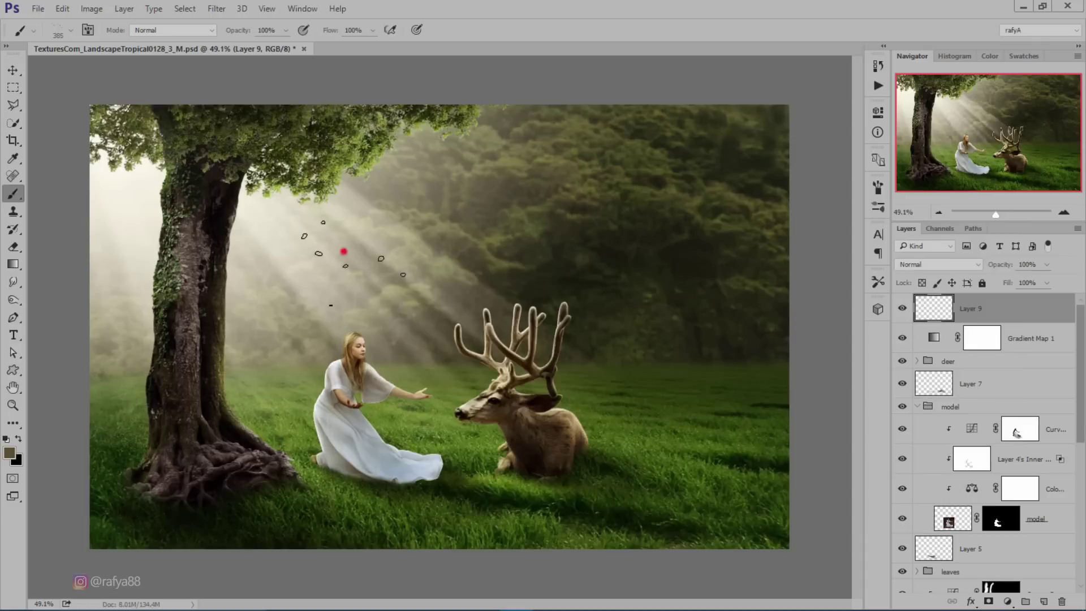
pyautogui.click(343, 250)
# Shrink the leaf cluster slightly and move it up-left under the tree branches.
pyautogui.hotkey('ctrl', 't')
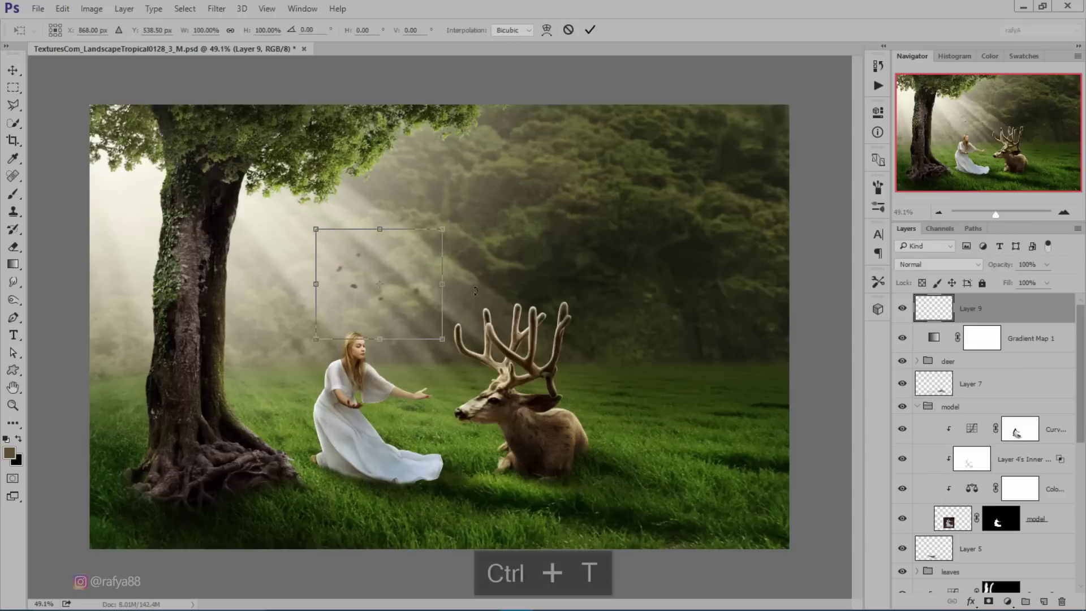
pyautogui.moveTo(450, 338); pyautogui.dragTo(432, 330)
pyautogui.moveTo(399, 261); pyautogui.dragTo(332, 225)
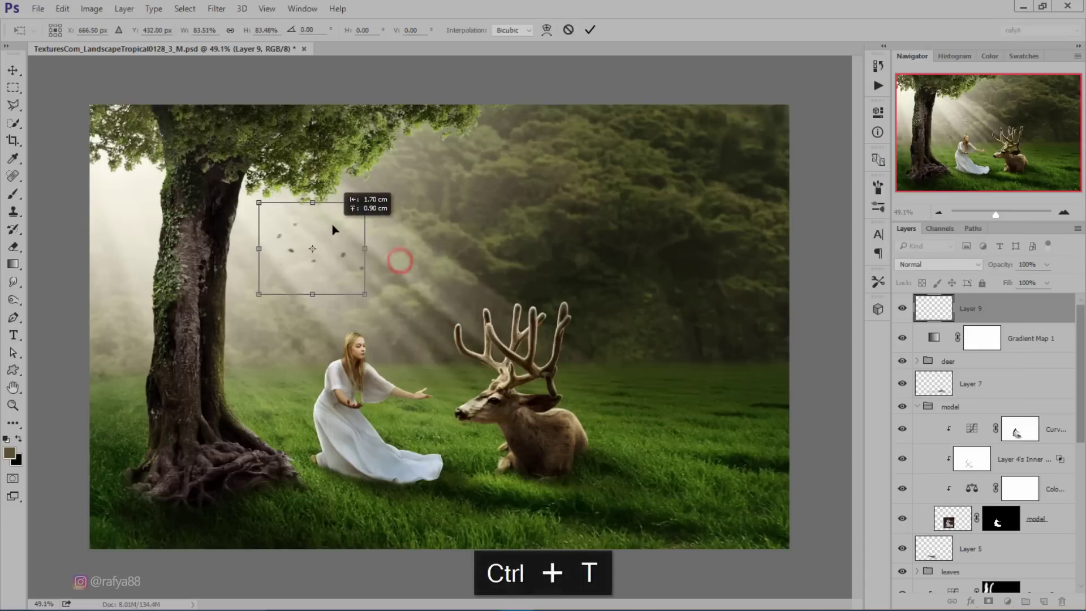
pyautogui.click(584, 33)
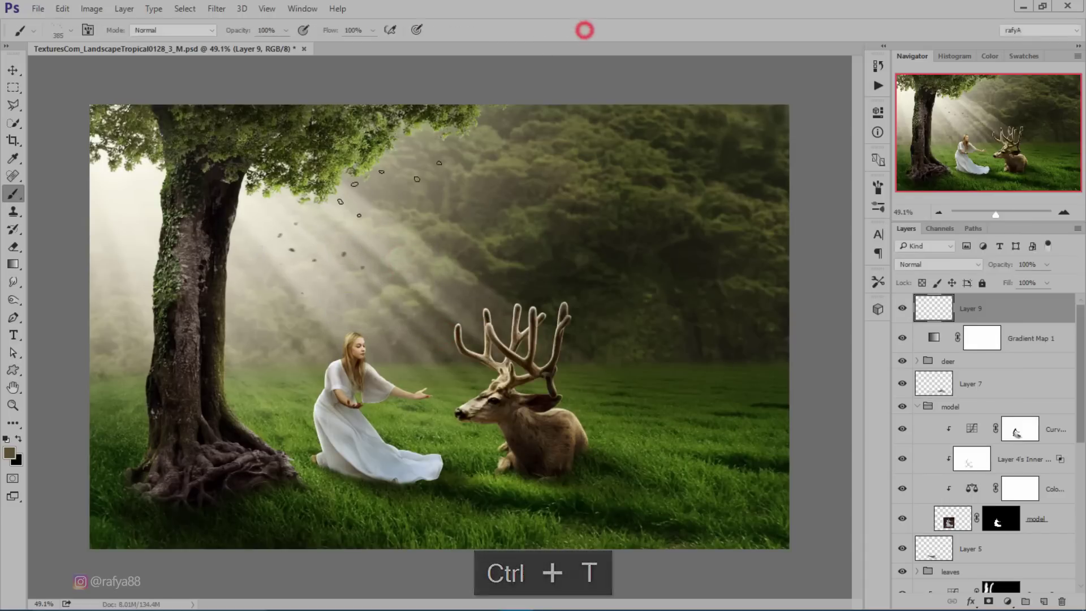
# Duplicate the leaves, then rotate the copy and place it below the branches.
pyautogui.hotkey('ctrl', 'j')
pyautogui.hotkey('ctrl', 't')
pyautogui.moveTo(362, 234); pyautogui.dragTo(344, 226)
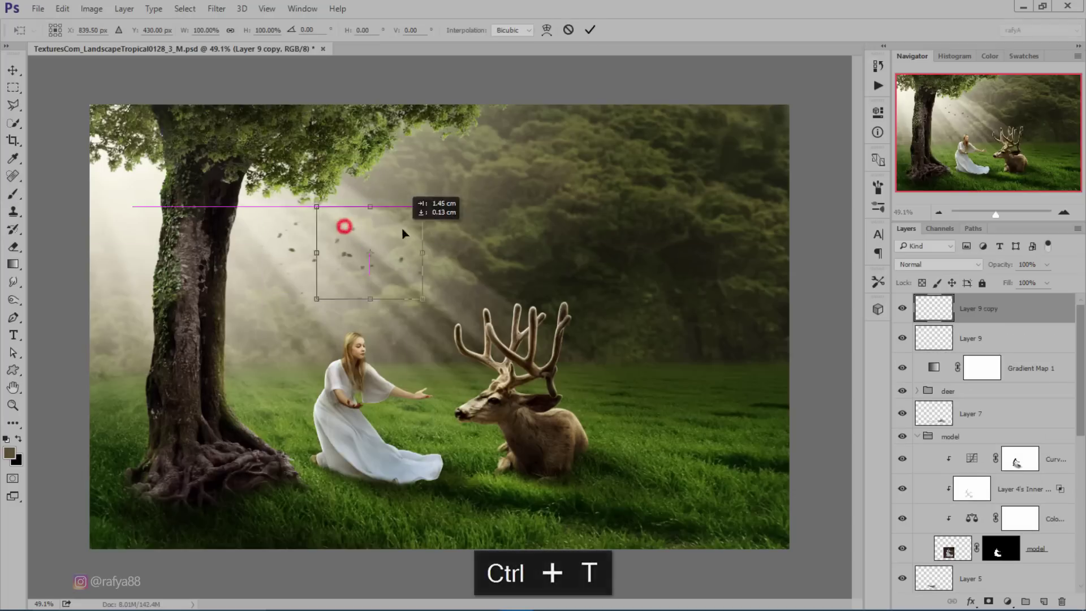
pyautogui.moveTo(430, 232)
pyautogui.mouseDown()
pyautogui.moveTo(374, 285)
pyautogui.moveTo(396, 243)
pyautogui.moveTo(442, 342)
pyautogui.mouseUp()
pyautogui.moveTo(385, 267)
pyautogui.mouseDown()
pyautogui.moveTo(366, 295)
pyautogui.moveTo(335, 282)
pyautogui.mouseUp()
pyautogui.moveTo(396, 297); pyautogui.dragTo(395, 281)
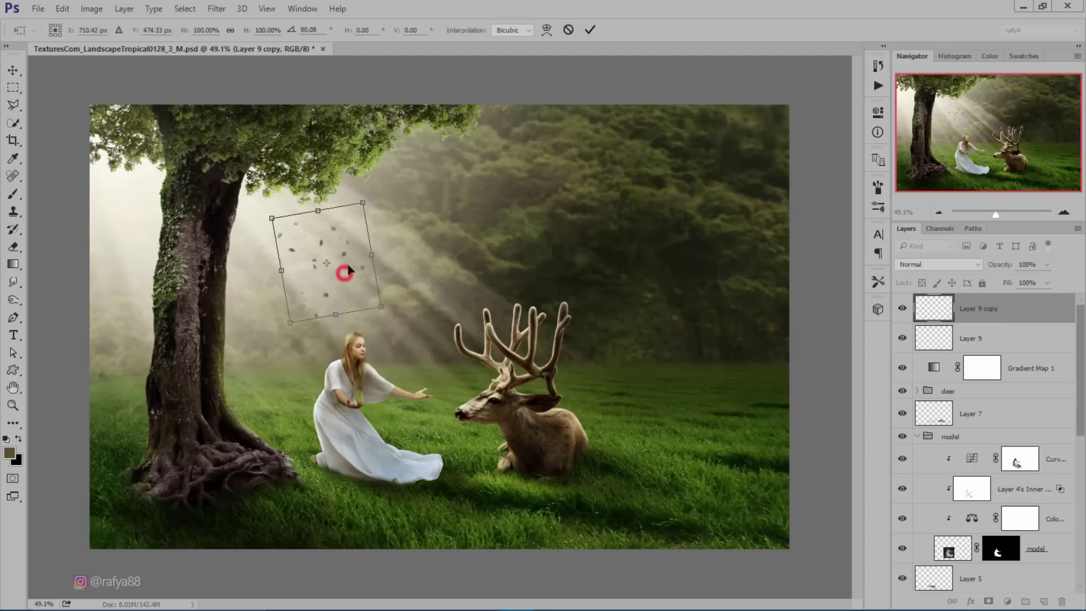
pyautogui.click(589, 30)
# Duplicate the leaves again and move the second copy up-left.
pyautogui.press('b')
pyautogui.scroll(-2, 566, 215)
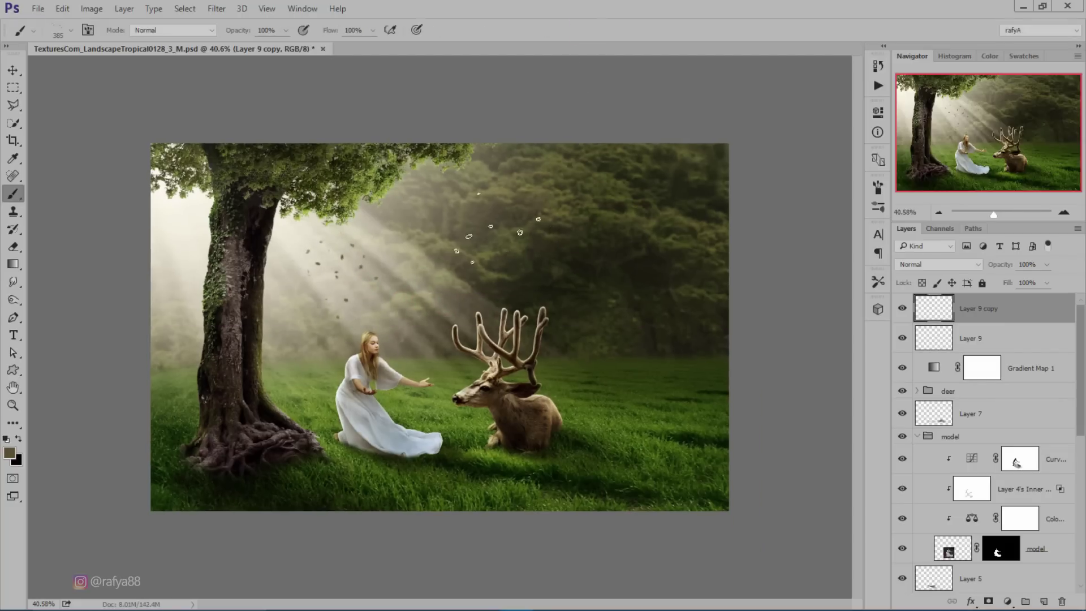
pyautogui.scroll(1, 322, 248)
pyautogui.hotkey('ctrl', 'j')
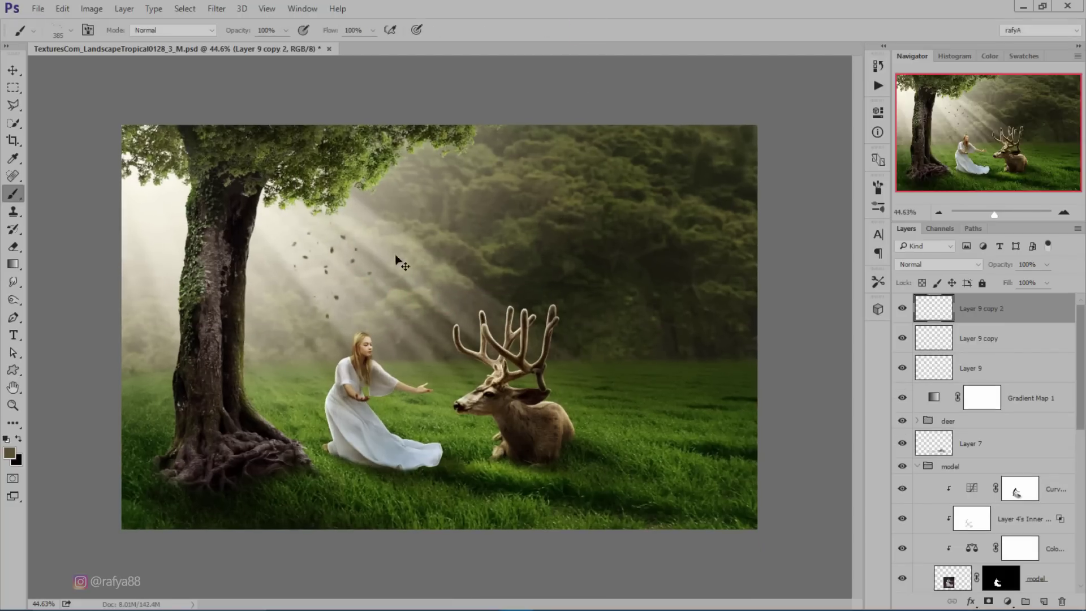
pyautogui.hotkey('ctrl', 't')
pyautogui.moveTo(356, 236); pyautogui.dragTo(301, 205)
pyautogui.press('Return')
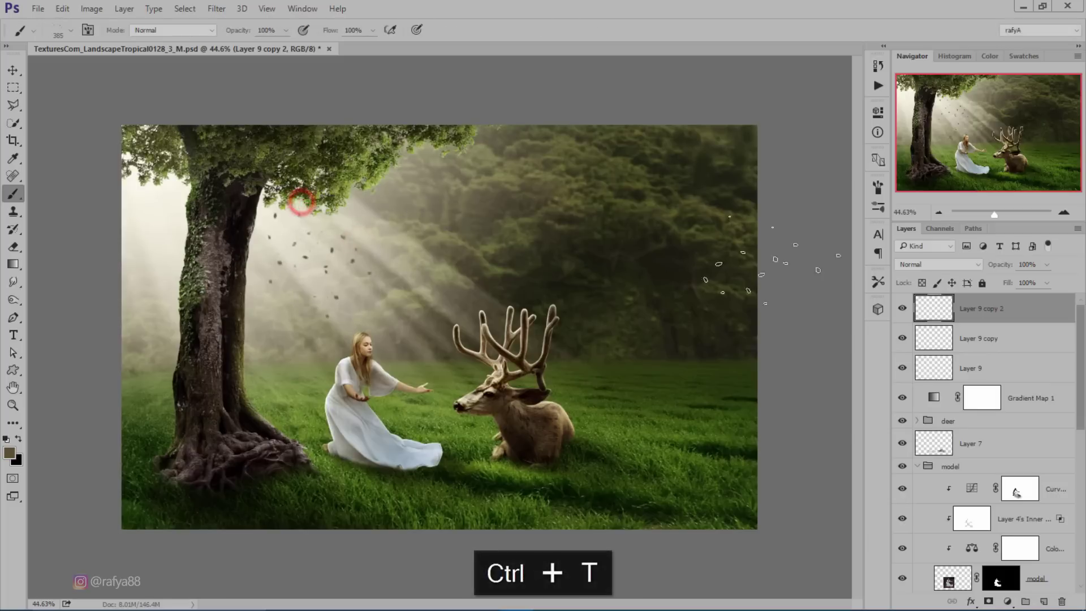
# Fade Layer 9's leaves to about 42% opacity and add an empty Layer 10 on top.
pyautogui.click(1009, 363)
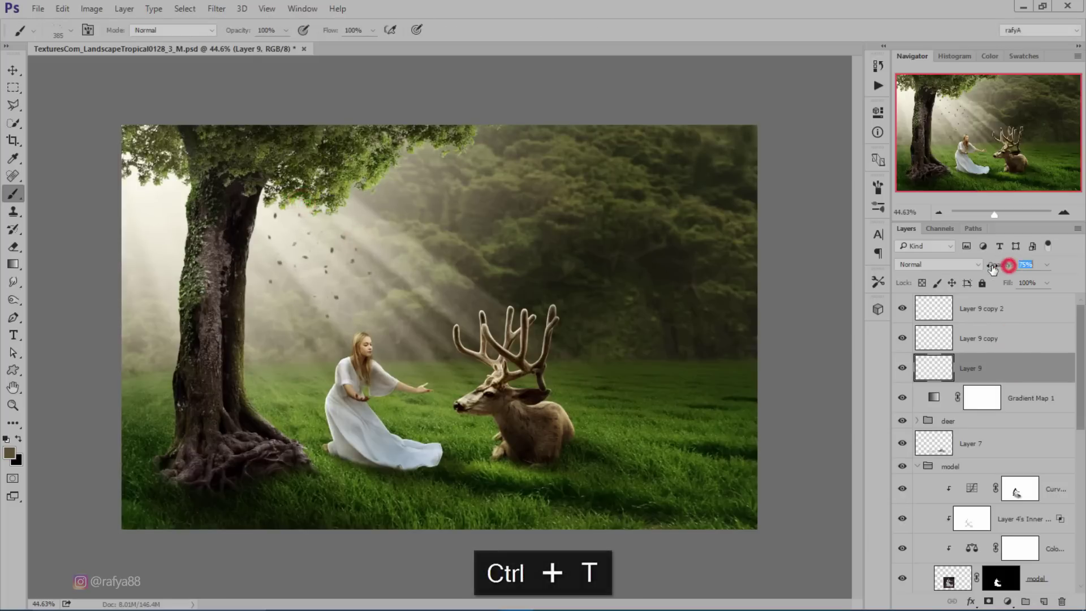
pyautogui.moveTo(992, 269); pyautogui.dragTo(970, 268)
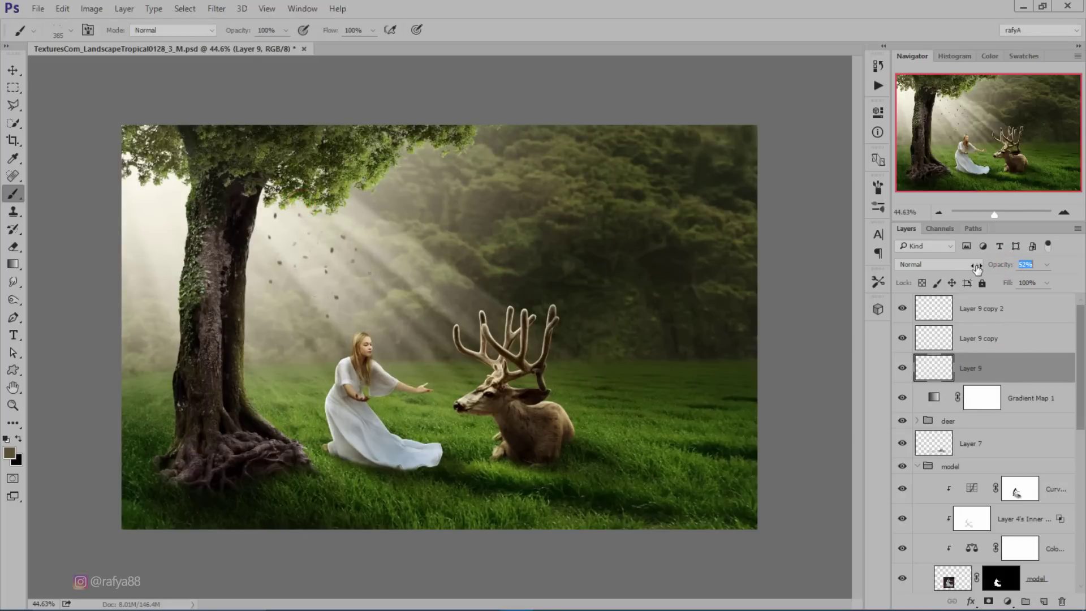
pyautogui.click(1009, 317)
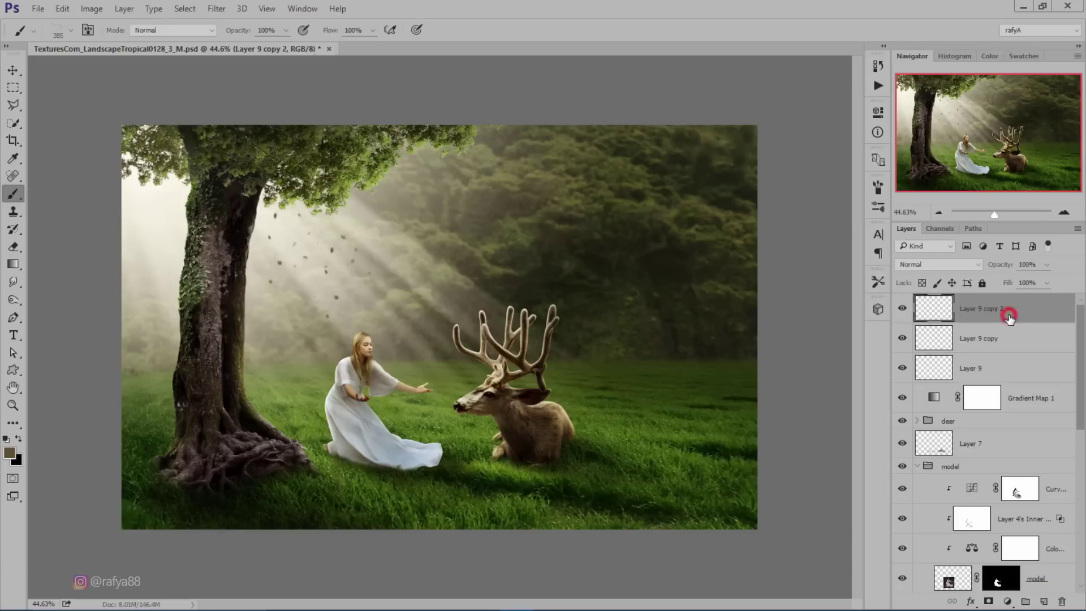
pyautogui.click(1041, 602)
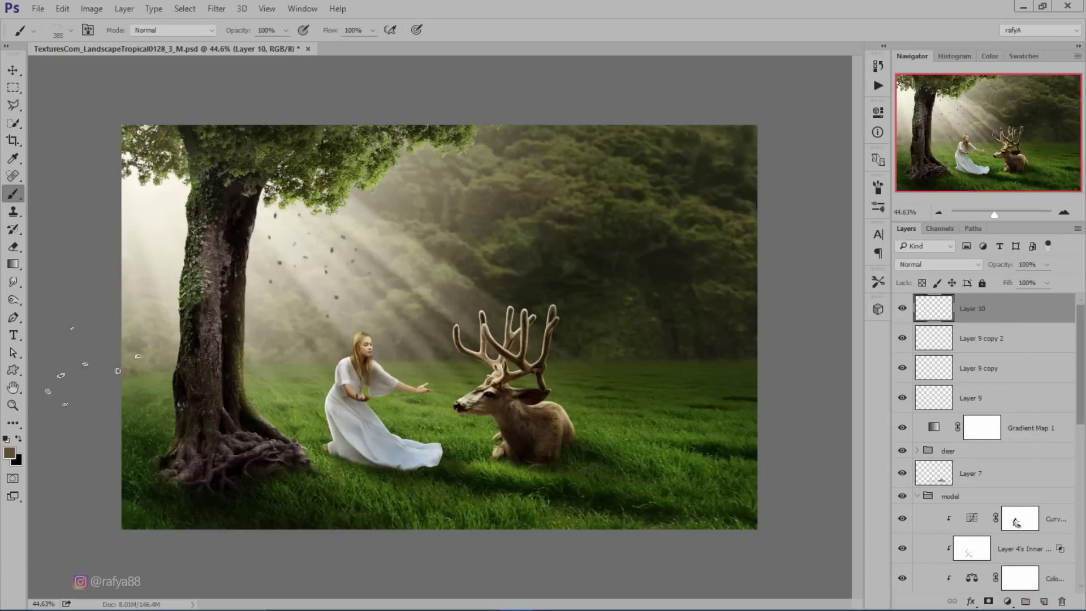
# Set a light cream paint colour and enlarge the petals to about 120%, moving them left and down.
pyautogui.click(16, 453)
pyautogui.click(719, 274)
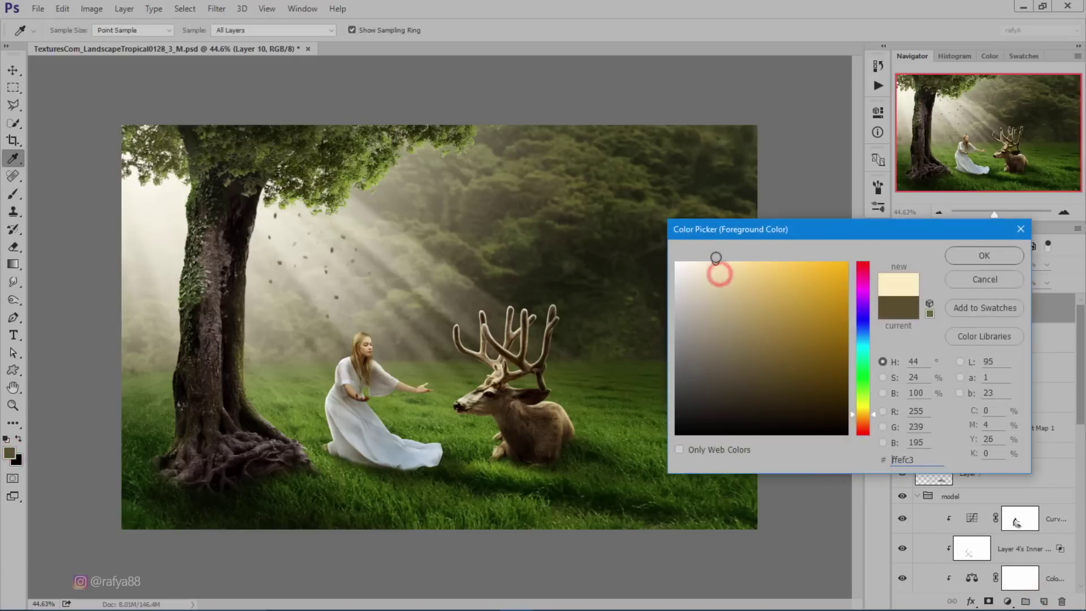
pyautogui.click(974, 256)
pyautogui.press('b')
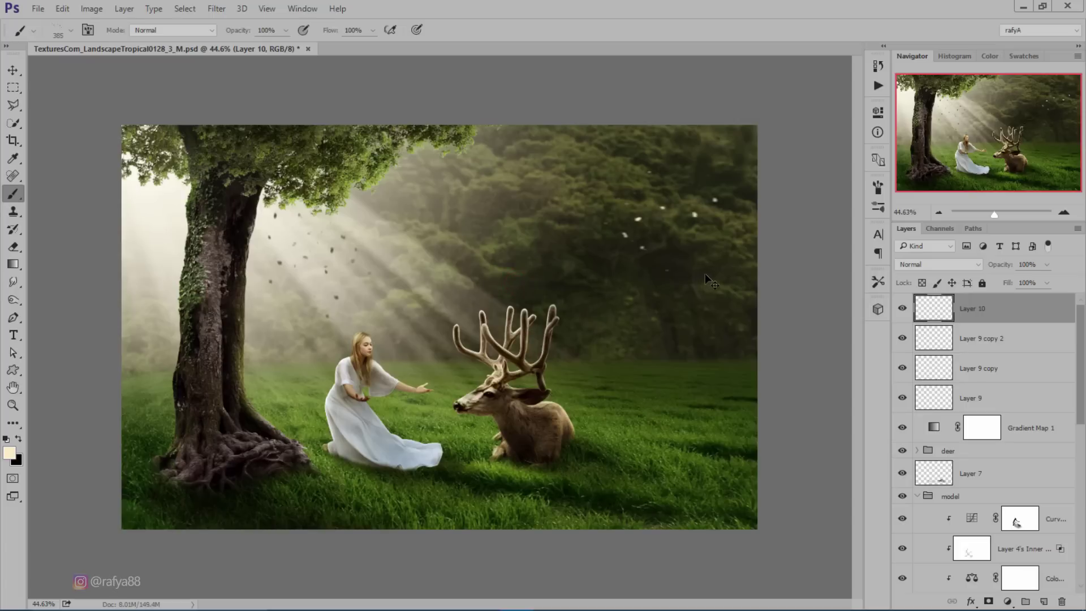
pyautogui.hotkey('ctrl', 't')
pyautogui.moveTo(602, 273); pyautogui.dragTo(580, 291)
pyautogui.moveTo(680, 259); pyautogui.dragTo(632, 281)
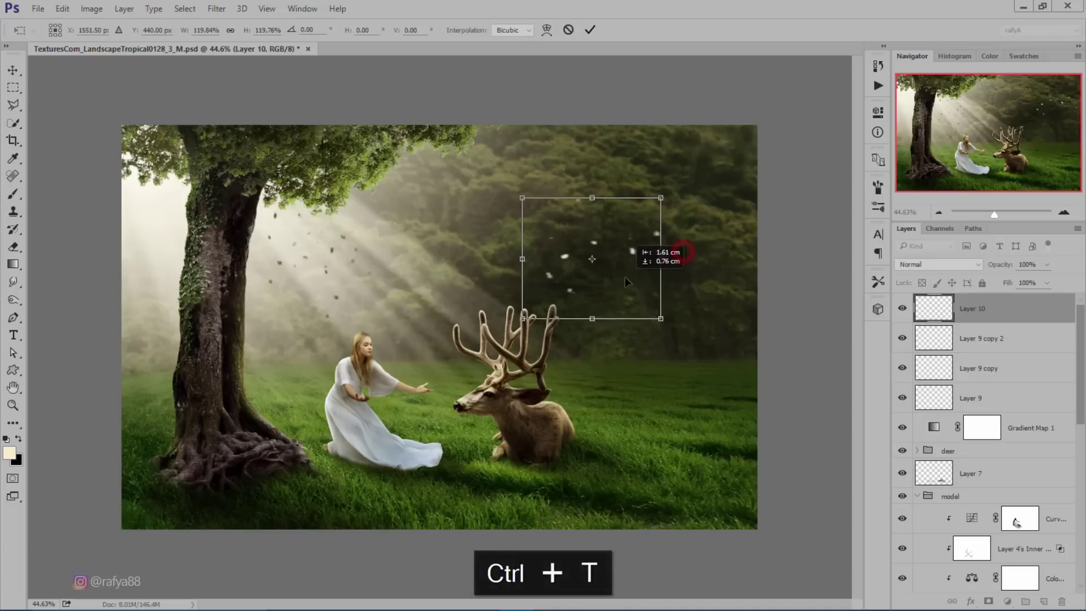
pyautogui.click(586, 29)
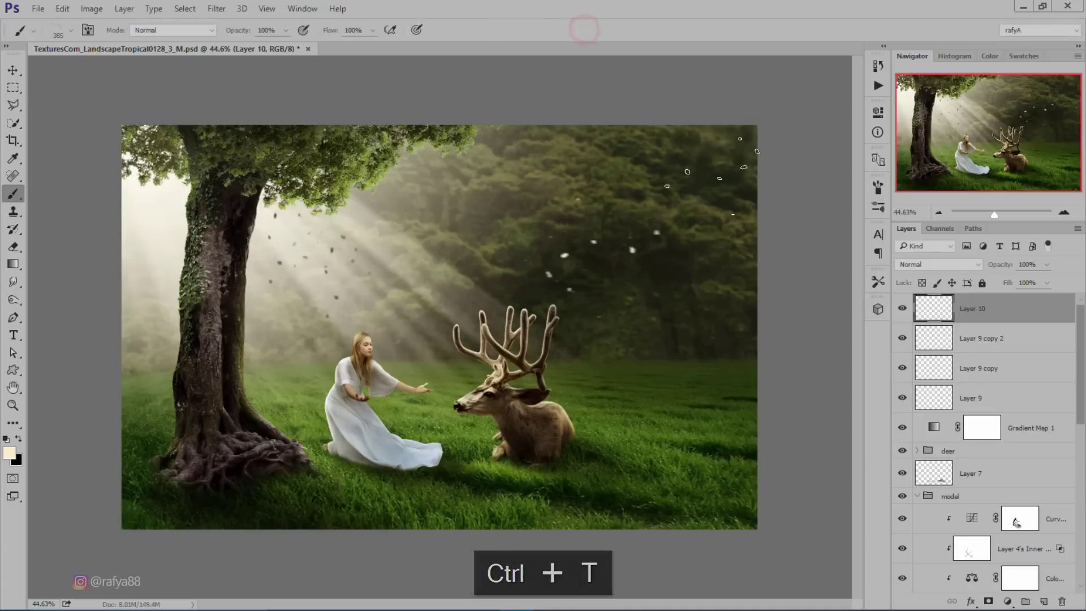
# Duplicate the petal layer and shrink the copy slightly.
pyautogui.hotkey('ctrl', 'j')
pyautogui.hotkey('ctrl', 't')
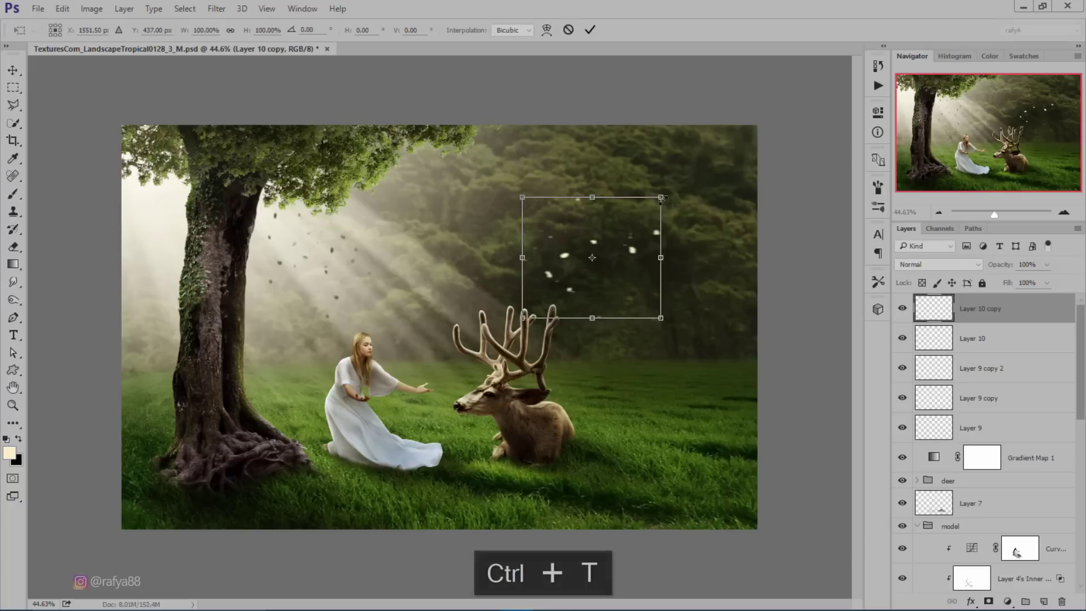
pyautogui.moveTo(660, 198)
pyautogui.mouseDown()
pyautogui.moveTo(655, 190)
pyautogui.moveTo(624, 208)
pyautogui.moveTo(609, 257)
pyautogui.moveTo(598, 230)
pyautogui.mouseUp()
pyautogui.click(588, 28)
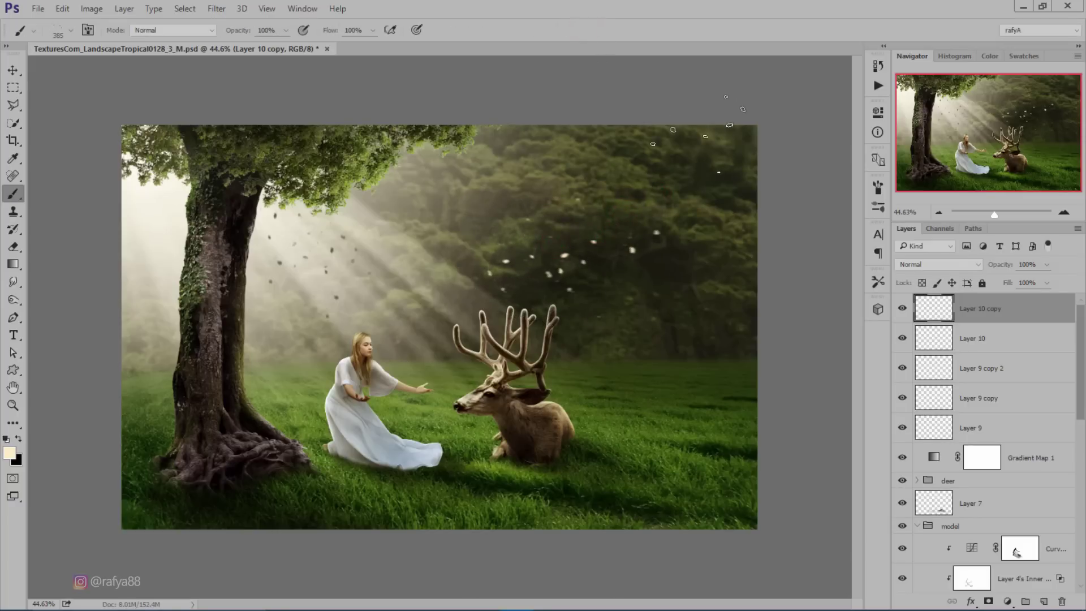
# Duplicate the petals into Layer 10 copy 2, rotating, enlarging and placing them above the antlers.
pyautogui.hotkey('ctrl', 'j')
pyautogui.hotkey('ctrl', 't')
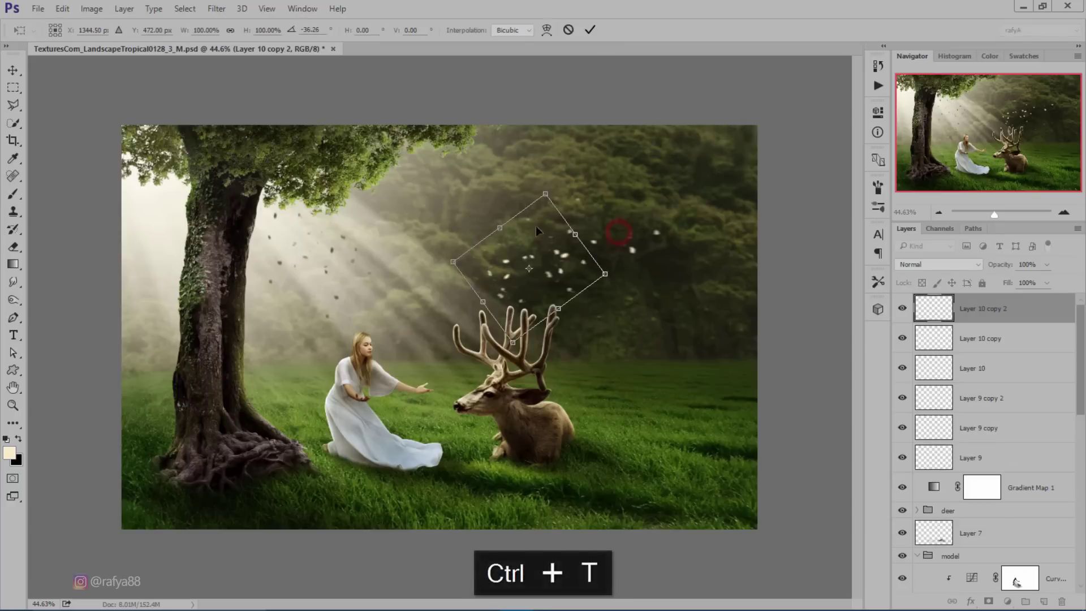
pyautogui.moveTo(535, 226); pyautogui.dragTo(601, 181)
pyautogui.moveTo(660, 230); pyautogui.dragTo(737, 223)
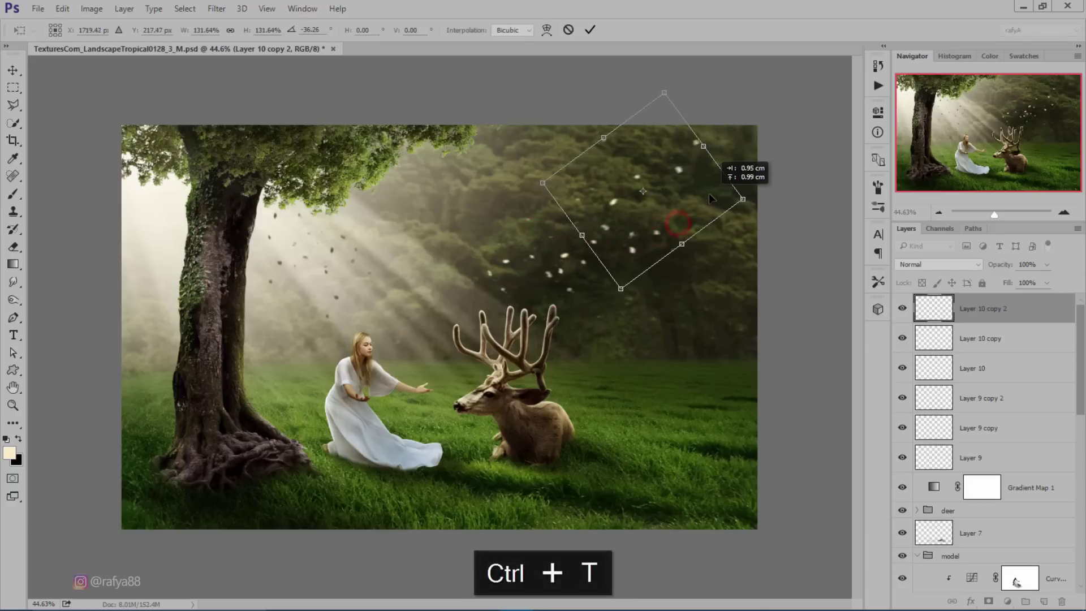
pyautogui.moveTo(730, 271)
pyautogui.mouseDown()
pyautogui.moveTo(715, 295)
pyautogui.moveTo(679, 314)
pyautogui.mouseUp()
pyautogui.moveTo(676, 223)
pyautogui.mouseDown()
pyautogui.moveTo(667, 255)
pyautogui.moveTo(683, 248)
pyautogui.mouseUp()
pyautogui.moveTo(718, 174); pyautogui.dragTo(538, 164)
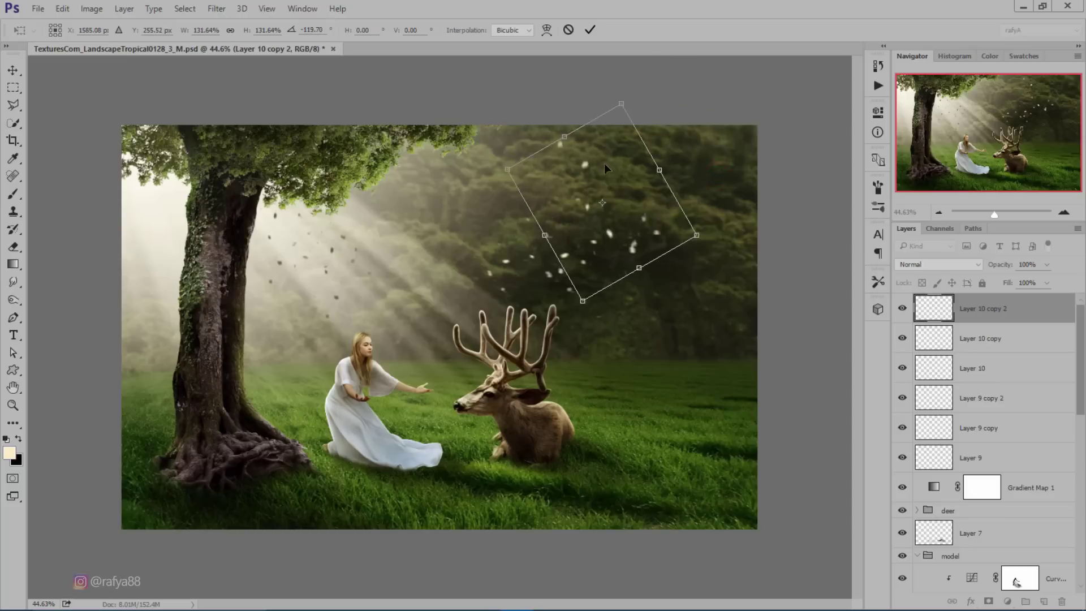
pyautogui.moveTo(605, 164)
pyautogui.mouseDown()
pyautogui.moveTo(618, 197)
pyautogui.moveTo(499, 236)
pyautogui.mouseUp()
pyautogui.moveTo(613, 269); pyautogui.dragTo(498, 360)
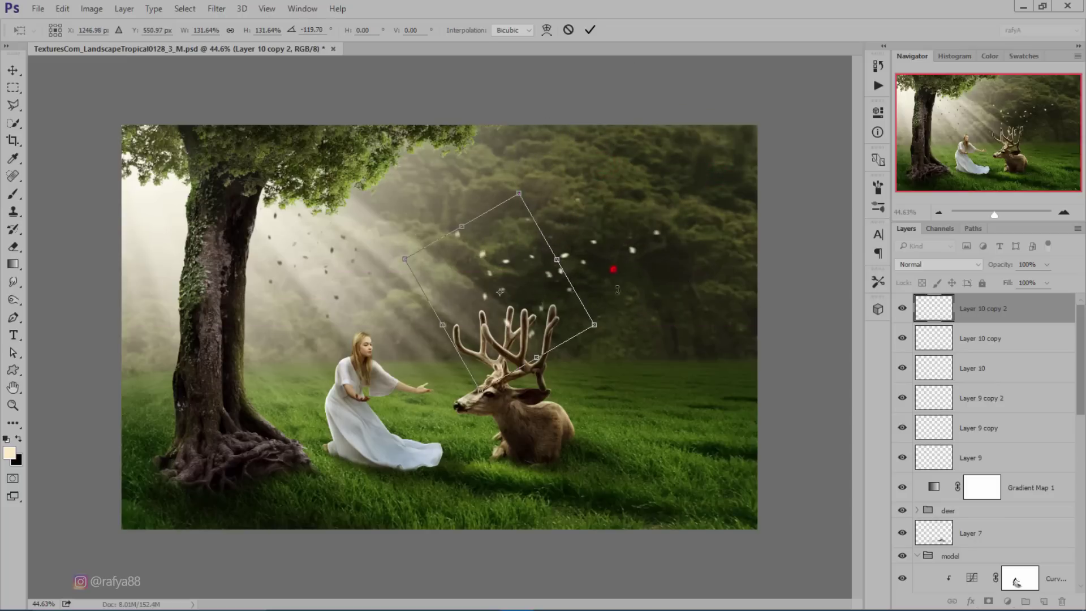
pyautogui.moveTo(562, 258); pyautogui.dragTo(553, 280)
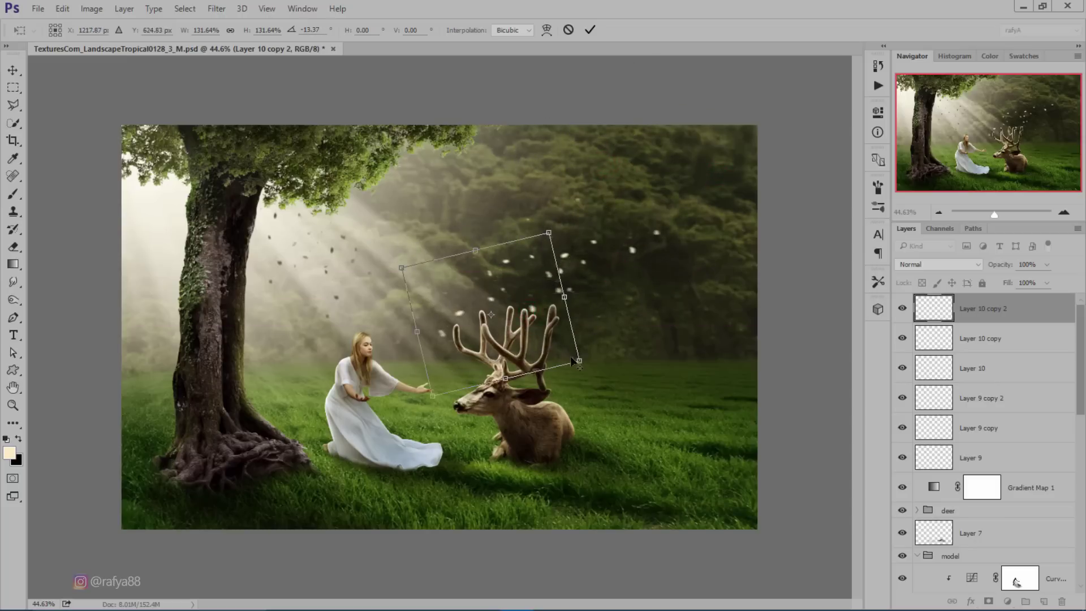
pyautogui.moveTo(573, 360); pyautogui.dragTo(577, 352)
pyautogui.press('b')
pyautogui.hotkey('ctrl', '-')
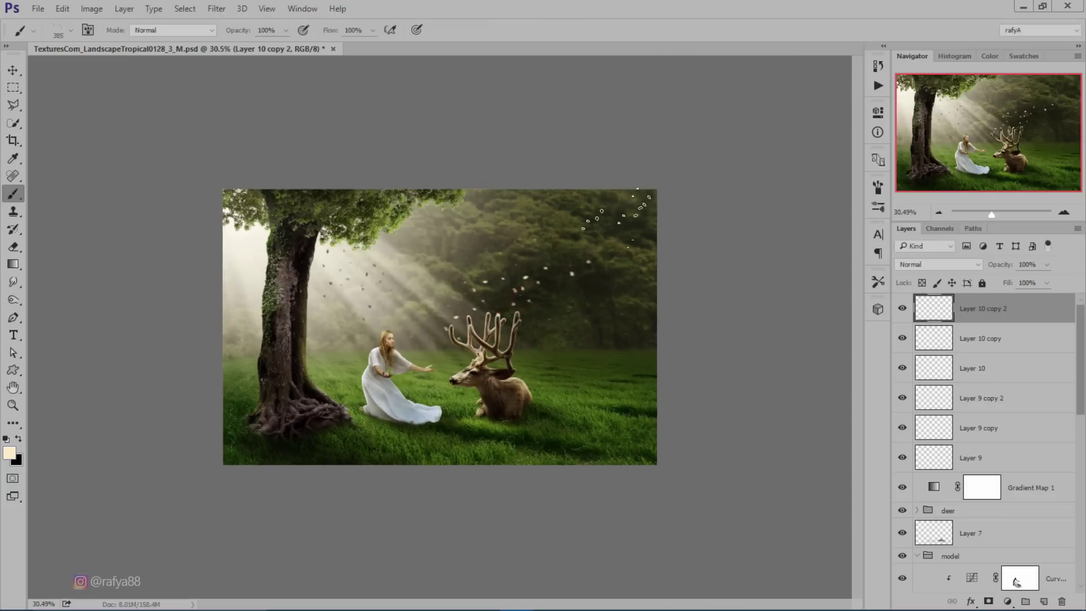
pyautogui.hotkey('ctrl', '+')
# Create Layer 10 copy 3, moving it toward the upper right, enlarged and tilted.
pyautogui.hotkey('ctrl', 'j')
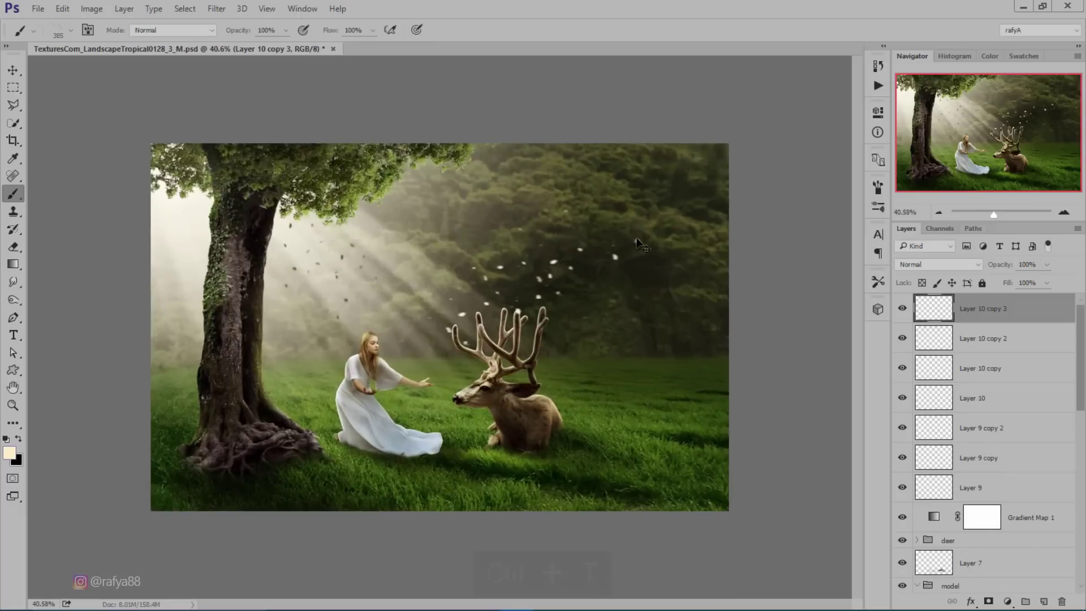
pyautogui.hotkey('ctrl', 't')
pyautogui.moveTo(516, 273); pyautogui.dragTo(653, 176)
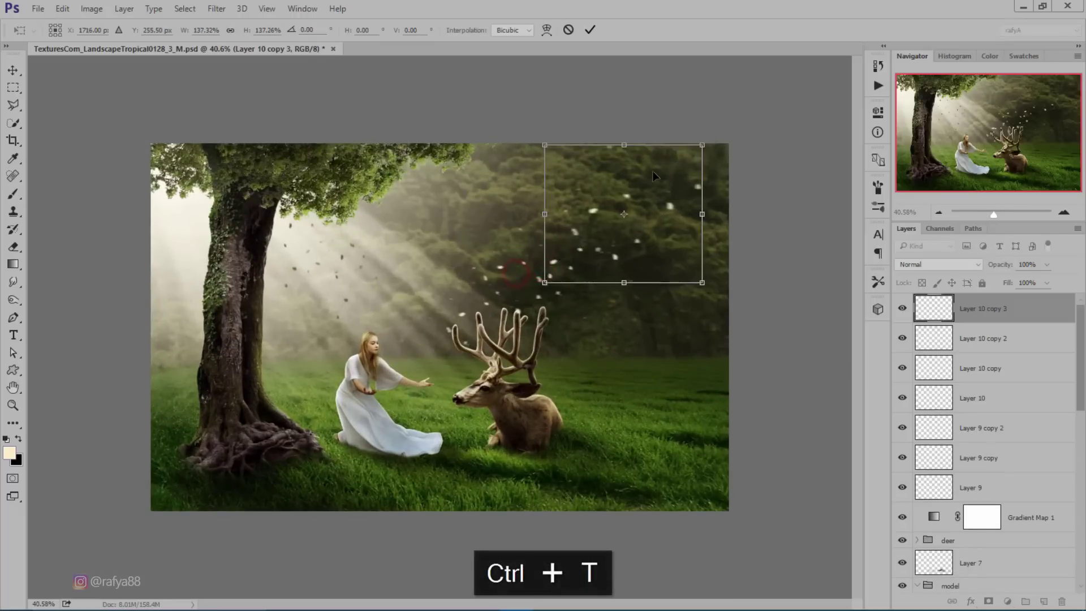
pyautogui.moveTo(705, 284); pyautogui.dragTo(744, 311)
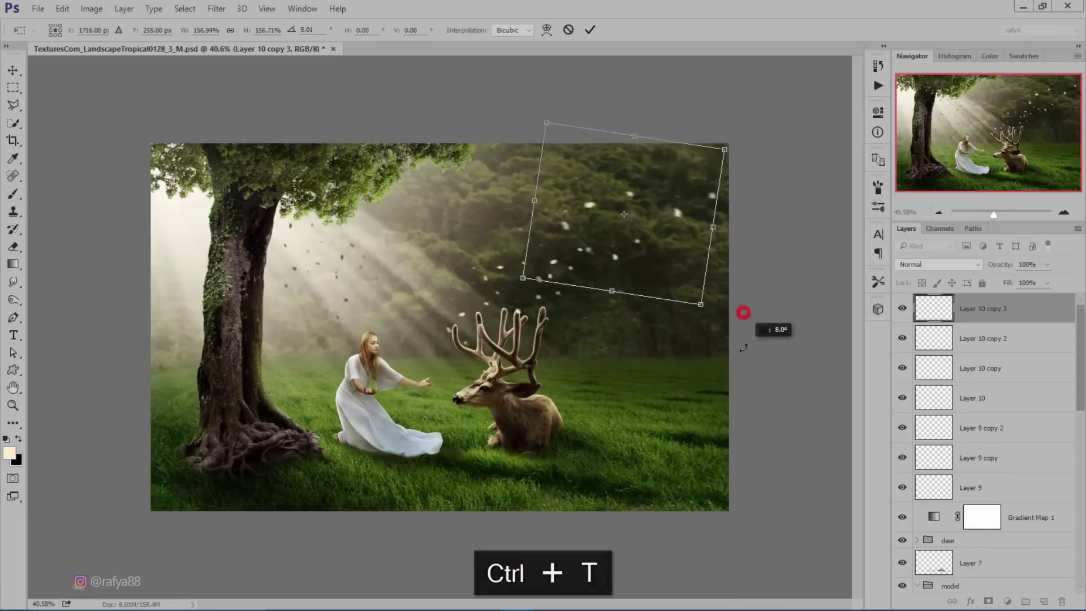
pyautogui.press('b')
pyautogui.scroll(-1, 668, 169)
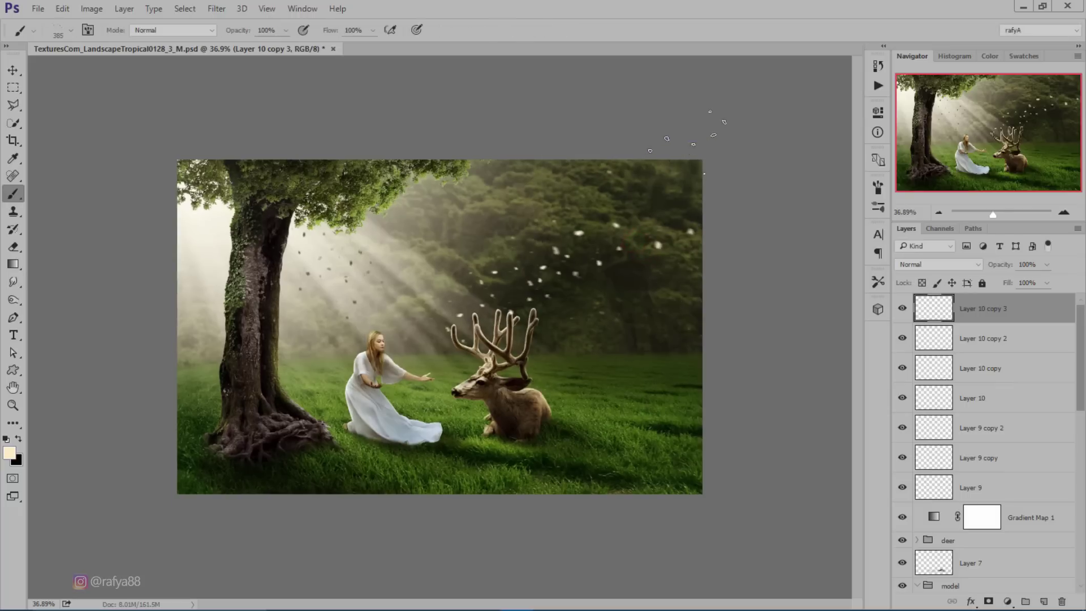
pyautogui.scroll(2, 667, 170)
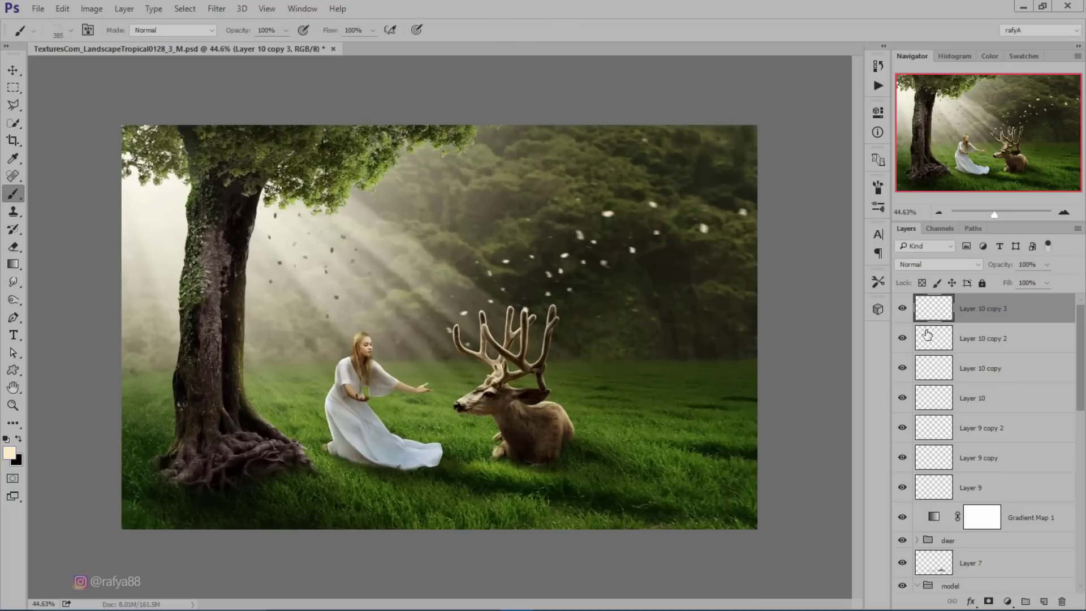
# Rotate and stretch the Layer 10 copy petals wider, then lower their opacity.
pyautogui.click(961, 345)
pyautogui.click(980, 367)
pyautogui.hotkey('ctrl', 't')
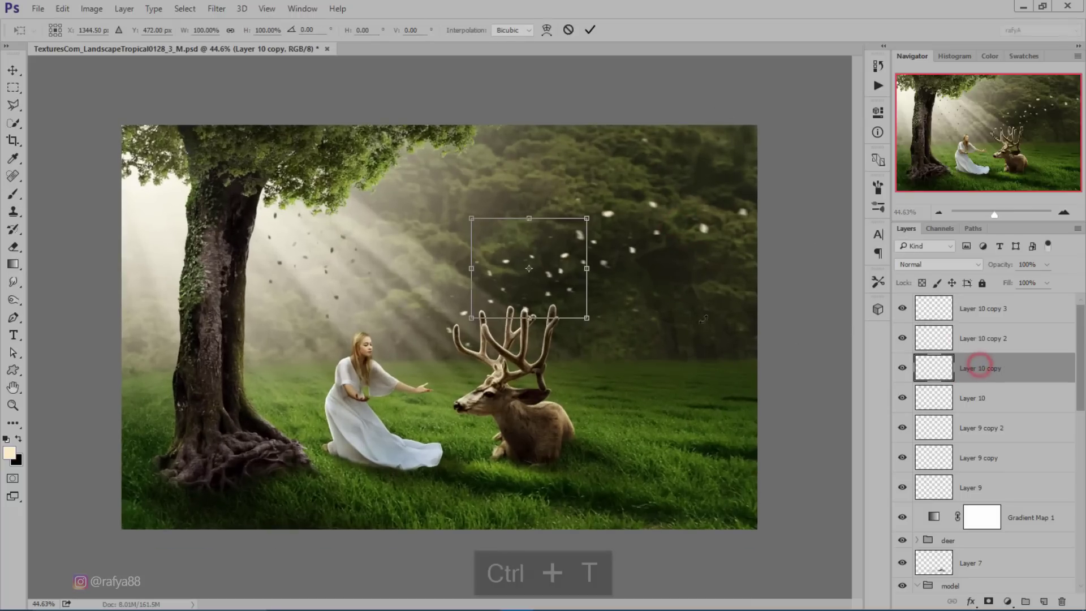
pyautogui.moveTo(715, 277); pyautogui.dragTo(717, 311)
pyautogui.moveTo(611, 283)
pyautogui.mouseDown()
pyautogui.moveTo(632, 299)
pyautogui.moveTo(617, 293)
pyautogui.moveTo(631, 319)
pyautogui.mouseUp()
pyautogui.press('Return')
pyautogui.press('b')
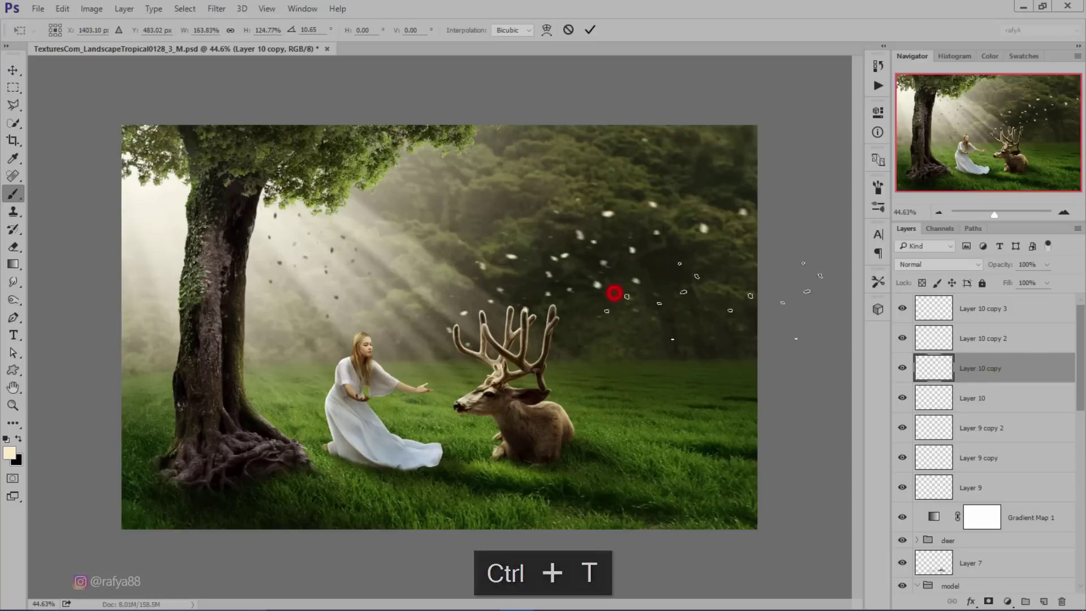
pyautogui.moveTo(1007, 266); pyautogui.dragTo(988, 269)
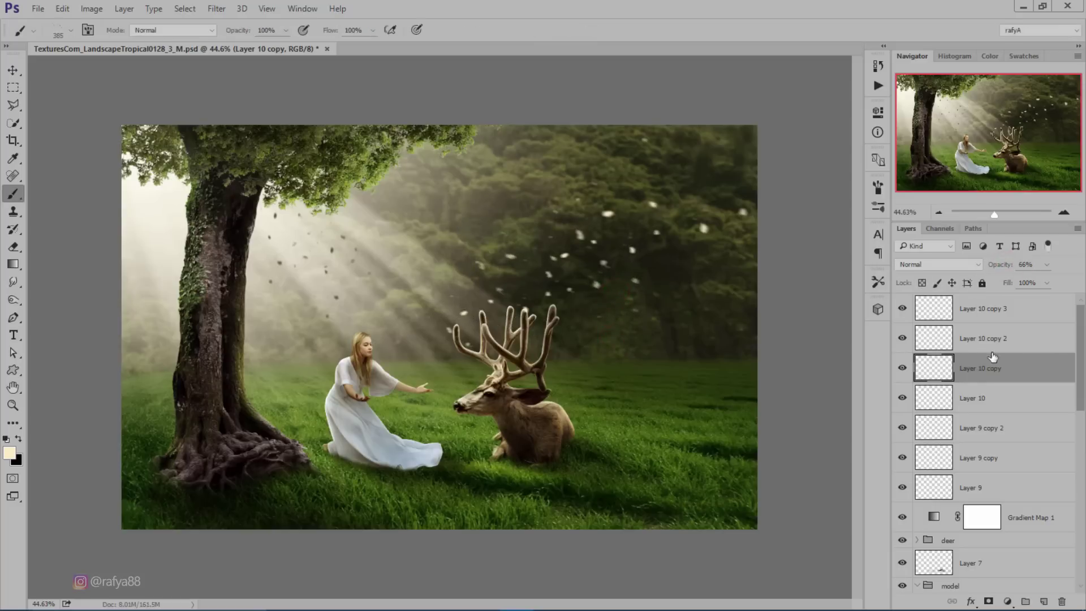
# Shrink the upper-right petal cluster on Layer 10 copy 3 slightly.
pyautogui.click(998, 395)
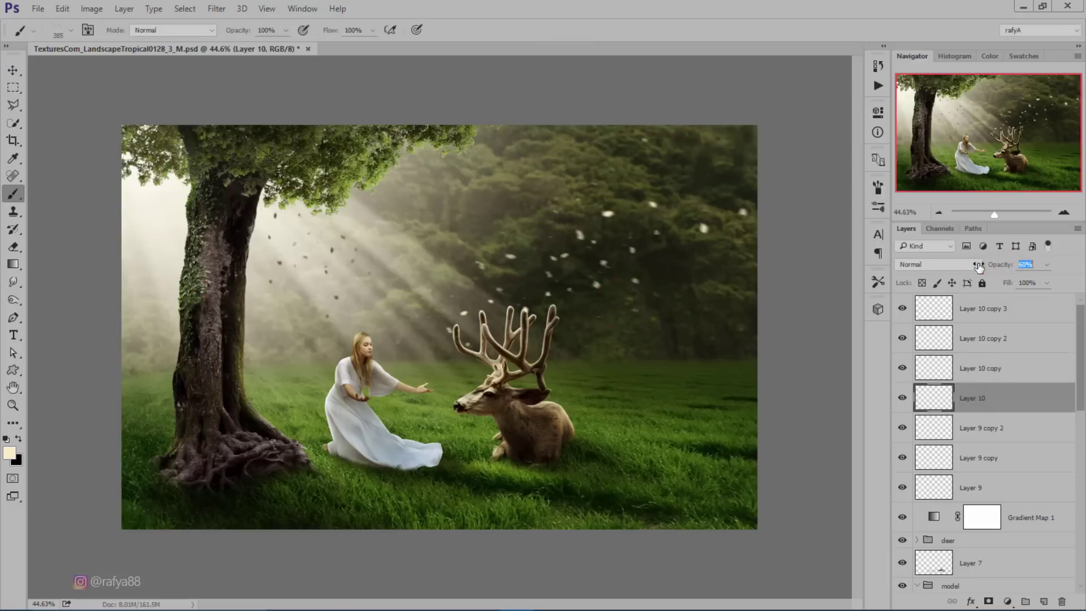
pyautogui.scroll(-2, 444, 329)
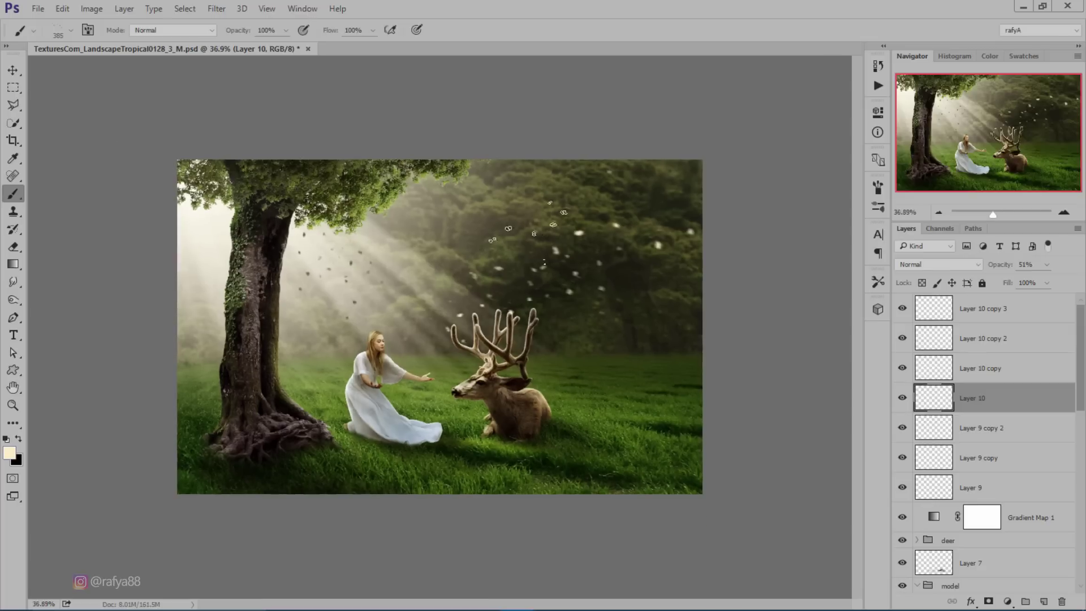
pyautogui.scroll(-2, 444, 329)
pyautogui.scroll(1, 444, 329)
pyautogui.scroll(4, 444, 328)
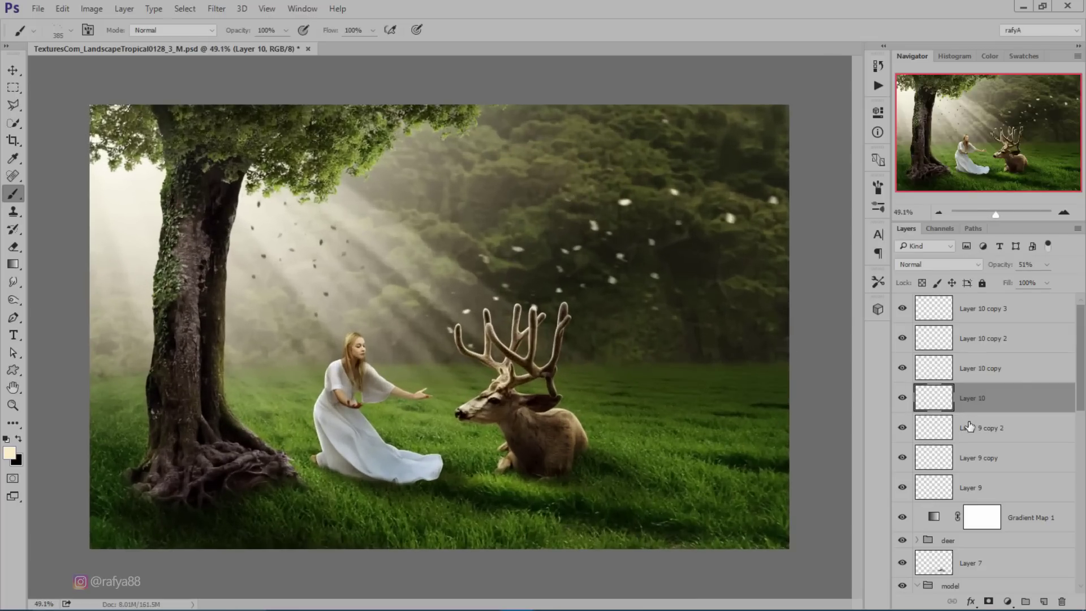
pyautogui.click(969, 425)
pyautogui.click(903, 427)
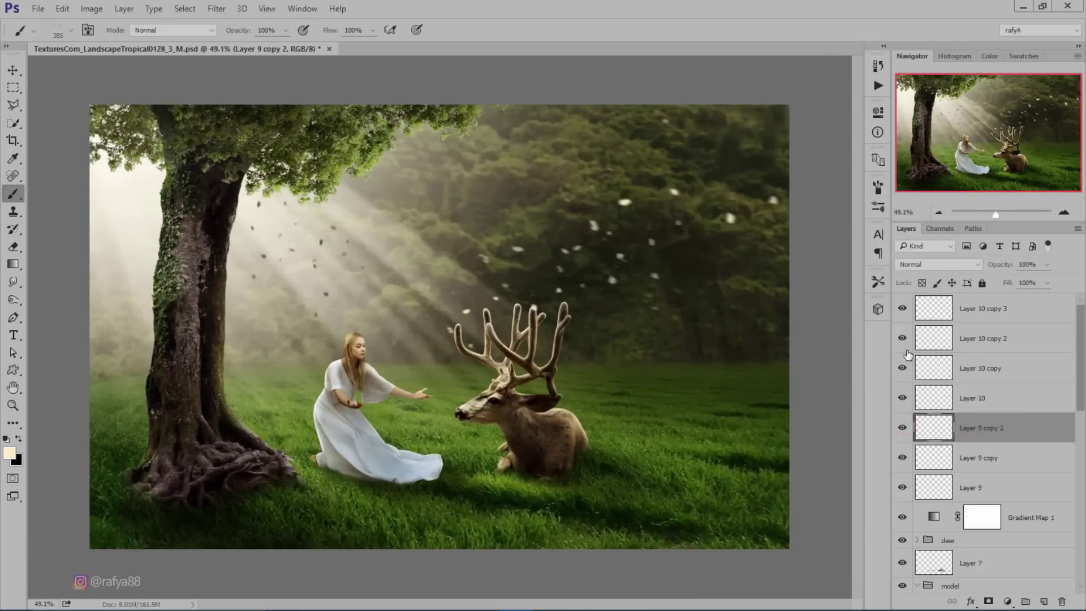
pyautogui.click(982, 339)
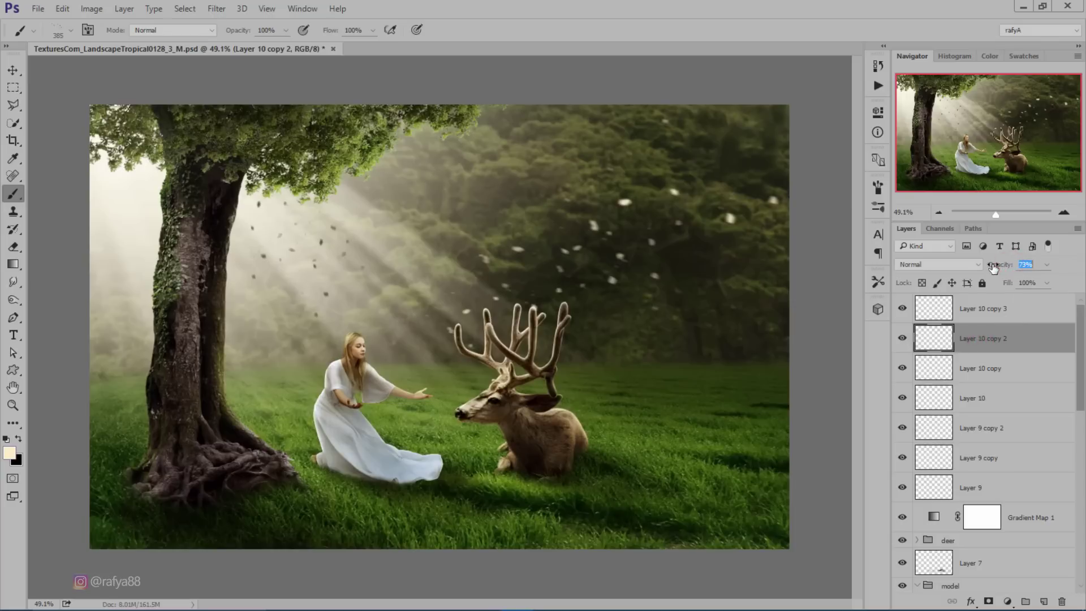
pyautogui.click(987, 314)
pyautogui.hotkey('ctrl', 't')
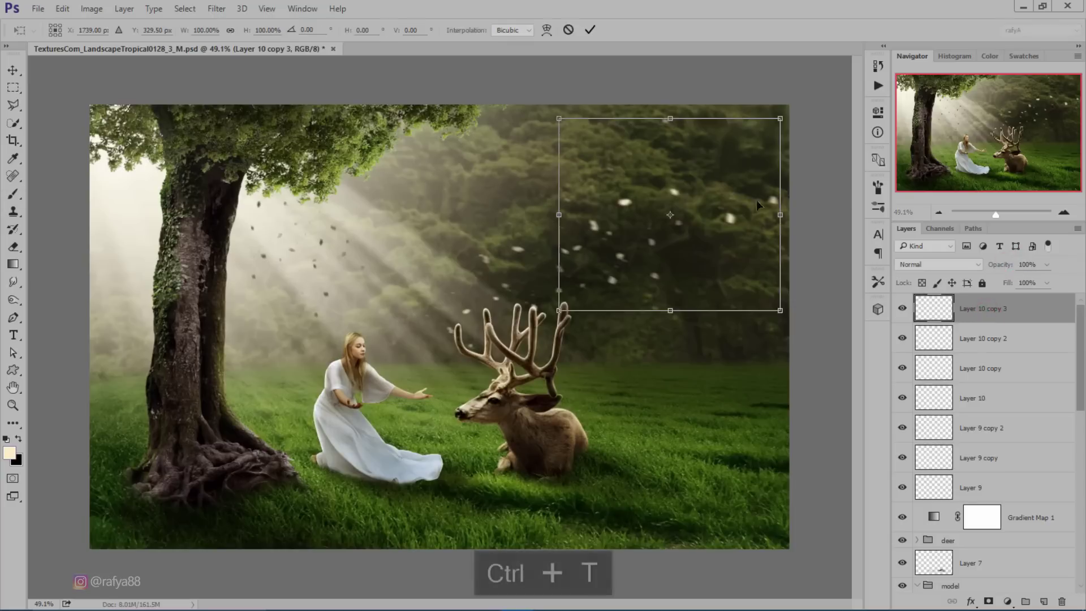
pyautogui.moveTo(782, 119); pyautogui.dragTo(718, 150)
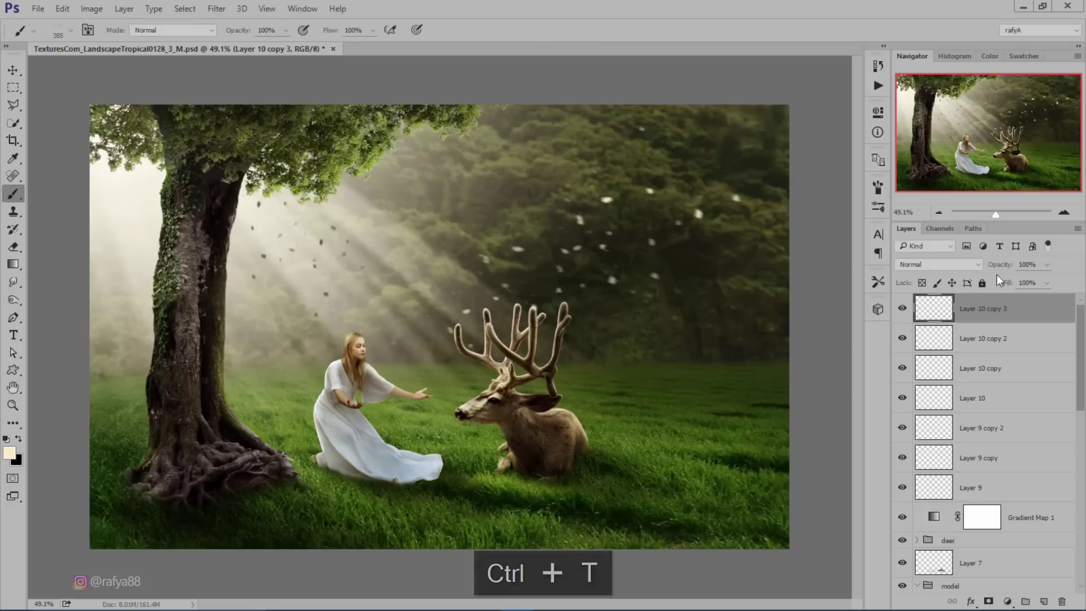
# Set Layer 10 copy 3 opacity to 78%.
pyautogui.click(1024, 264)
pyautogui.write('78')
pyautogui.scroll(-5, 650, 252)
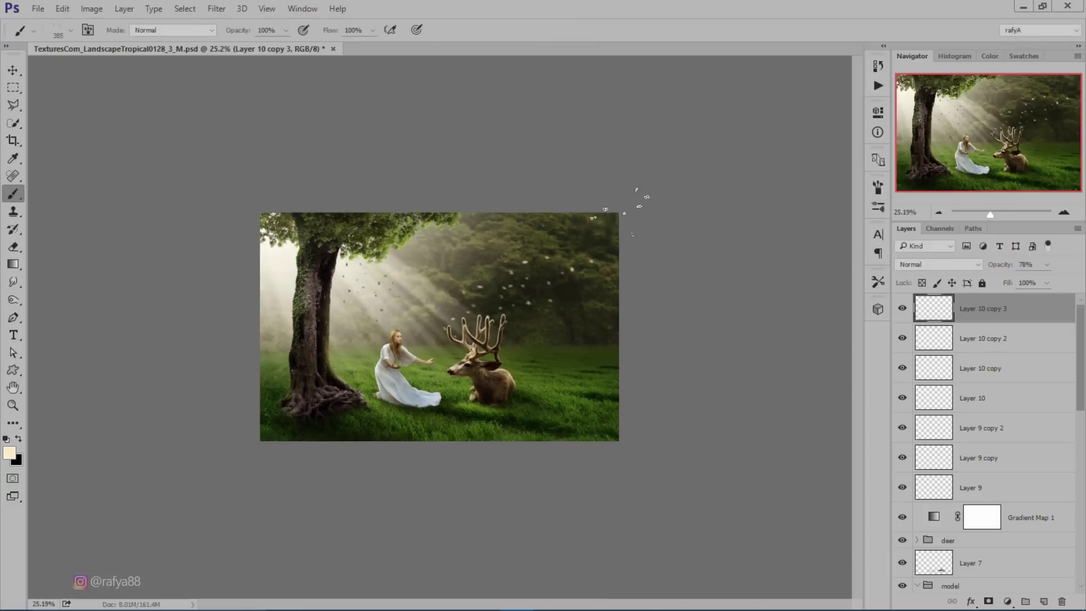
pyautogui.scroll(2, 639, 212)
pyautogui.scroll(2, 634, 214)
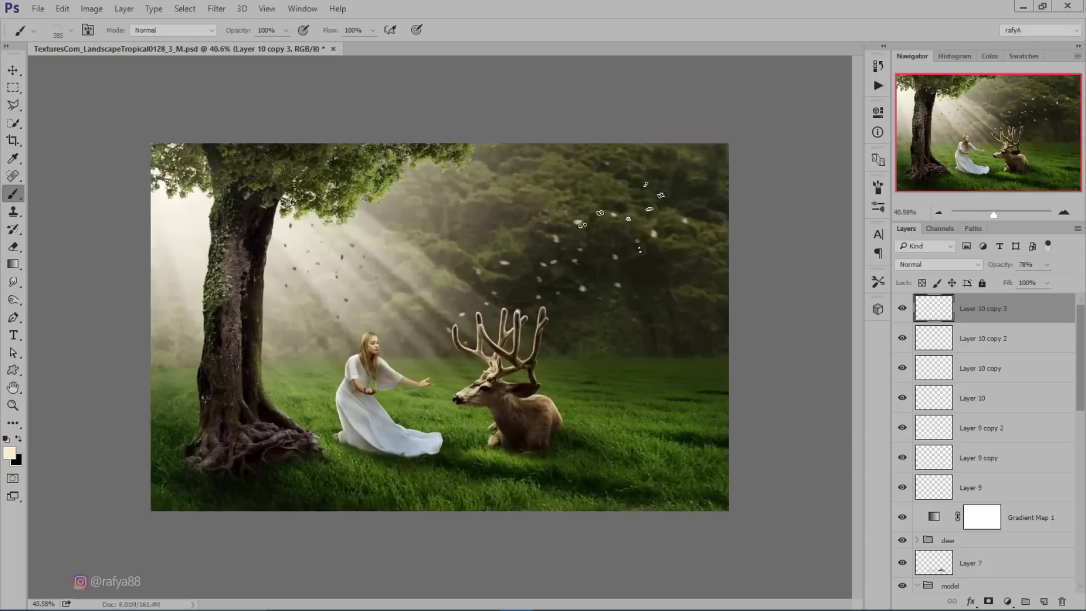
pyautogui.scroll(1, 622, 218)
pyautogui.scroll(-1, 628, 220)
# Group Layer 9 through Layer 10 copy 3 into a group named 'brush'.
pyautogui.keyDown('shift'); pyautogui.click(995, 485); pyautogui.keyUp('shift')
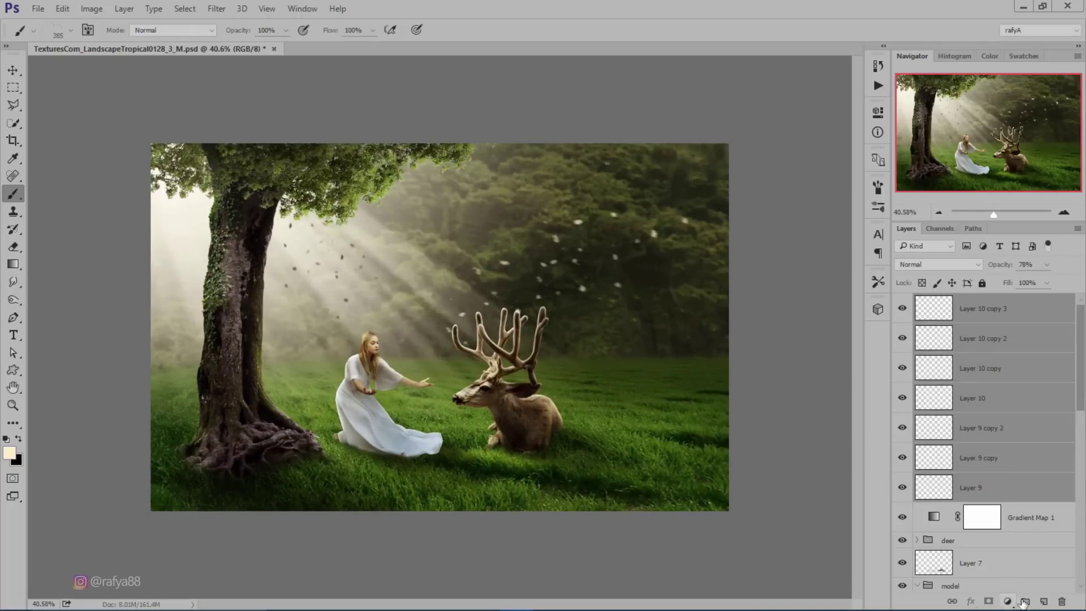
pyautogui.hotkey('ctrl', 'g')
pyautogui.doubleClick(949, 303)
pyautogui.write('b')
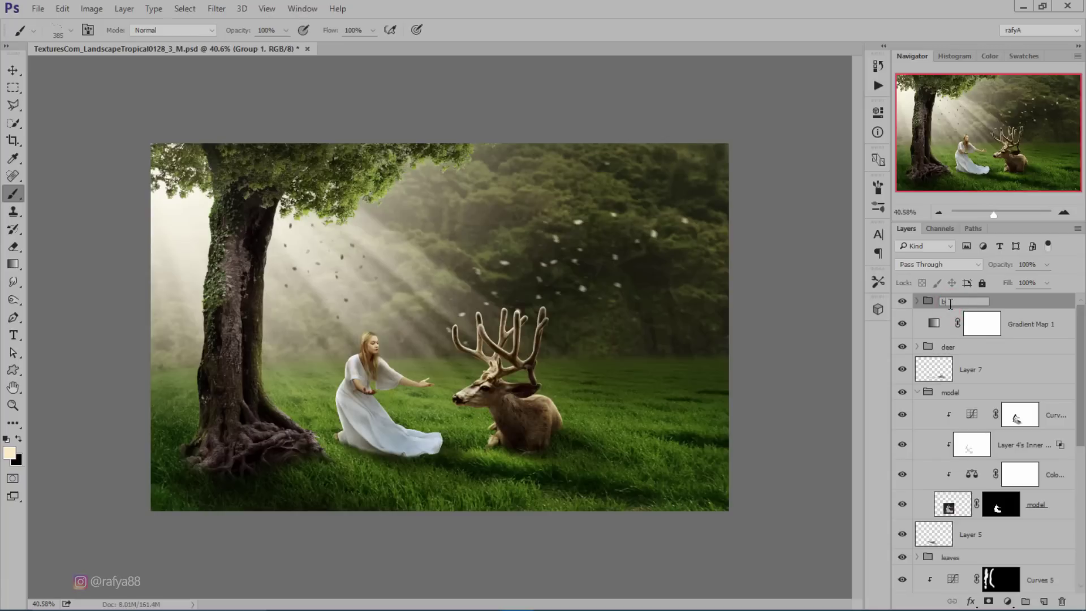
pyautogui.write('rush')
pyautogui.press('Return')
# Add a Levels adjustment raising the RGB and Red channel black output levels.
pyautogui.click(1007, 602)
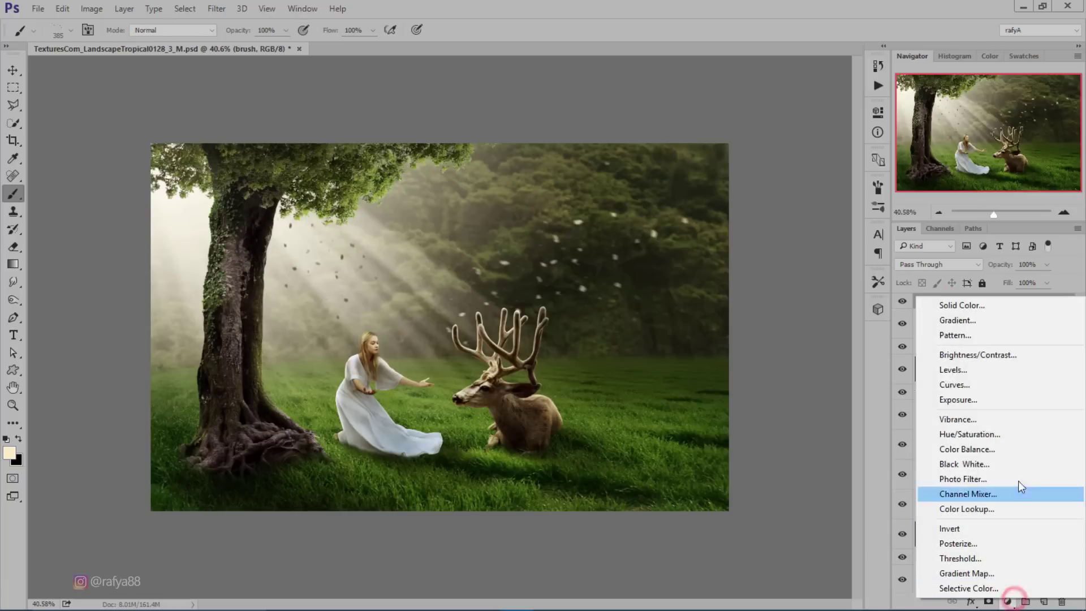
pyautogui.click(1013, 372)
pyautogui.moveTo(701, 278); pyautogui.dragTo(705, 270)
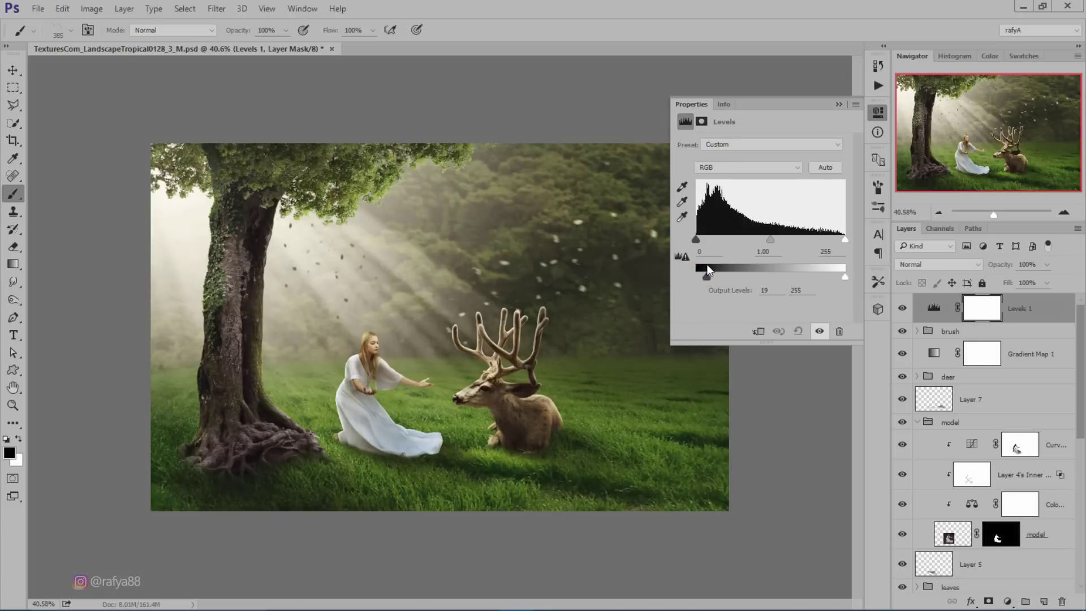
pyautogui.click(729, 168)
pyautogui.moveTo(697, 275); pyautogui.dragTo(702, 277)
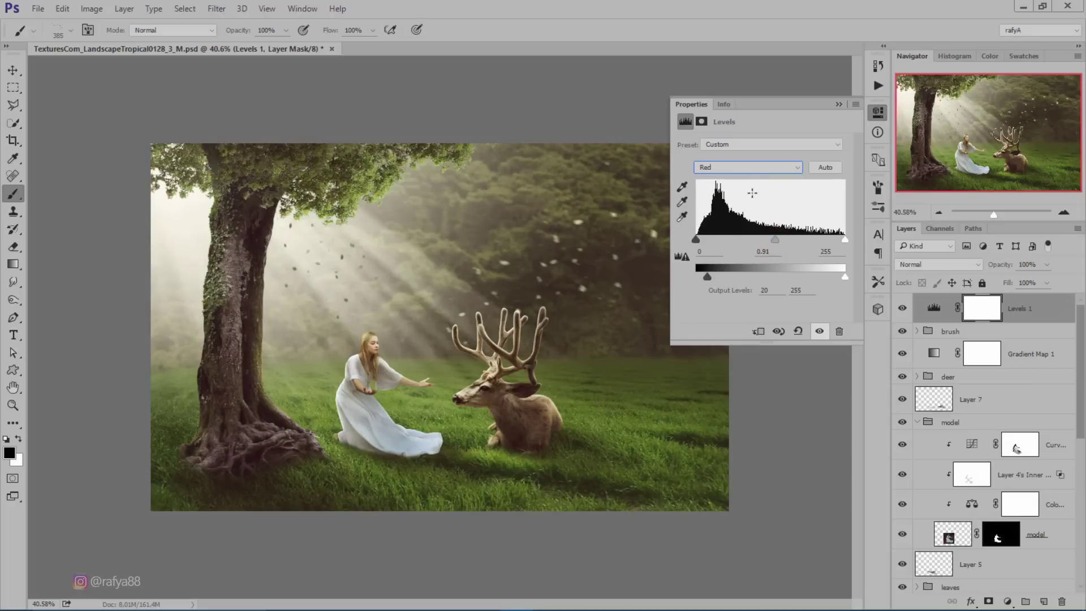
# Set the Levels 1 Blue channel midtone to 0.85, close its properties, and target the layer.
pyautogui.click(752, 168)
pyautogui.click(745, 202)
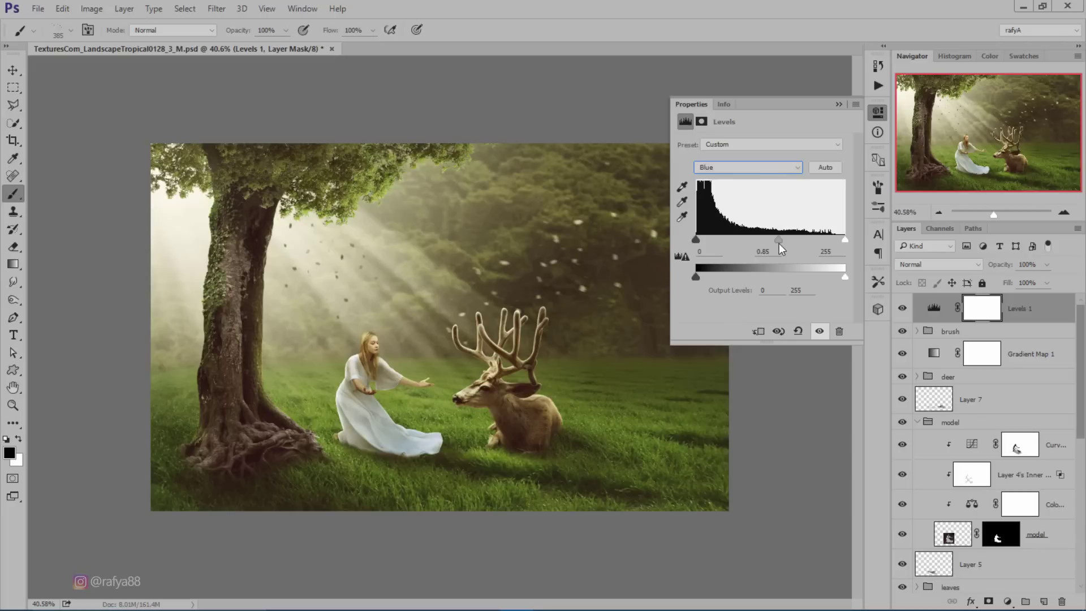
pyautogui.click(837, 106)
pyautogui.click(1050, 313)
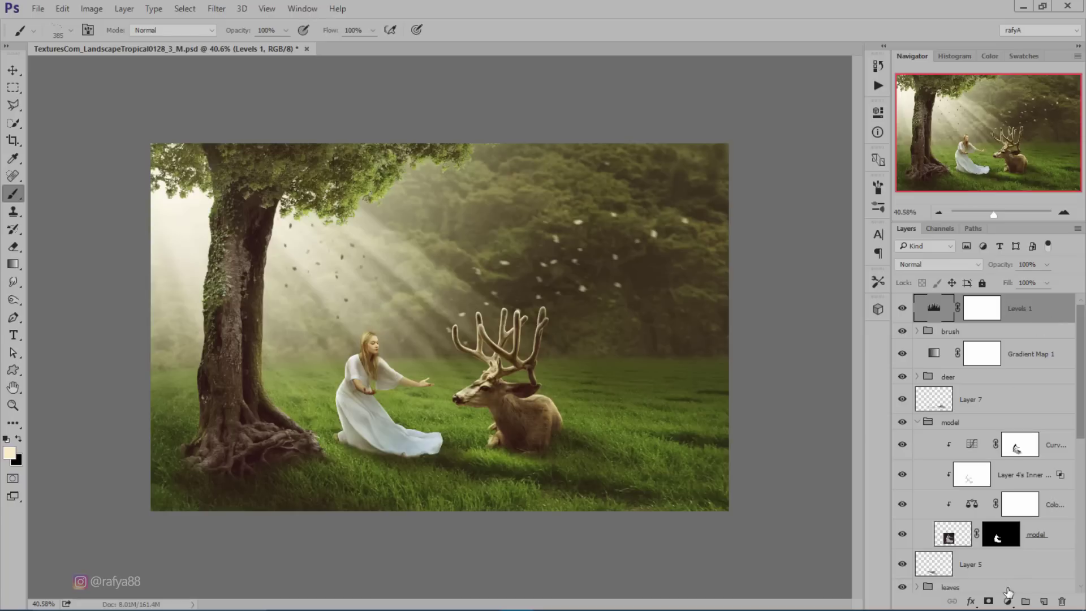
# Add a Color Balance adjustment layer with midtones Cyan–Red set to +6.
pyautogui.click(1008, 601)
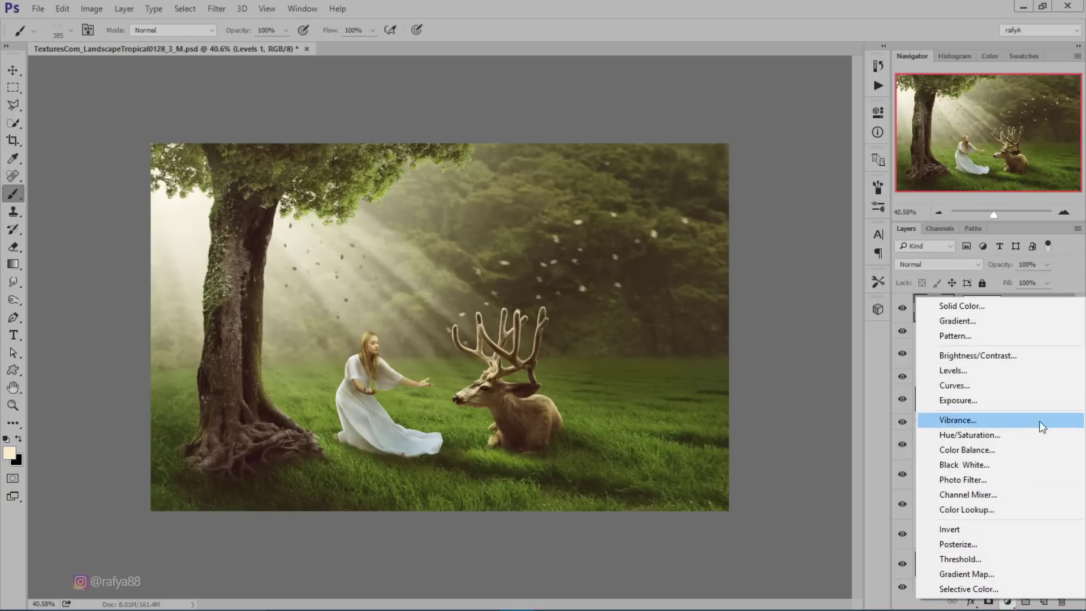
pyautogui.click(1049, 447)
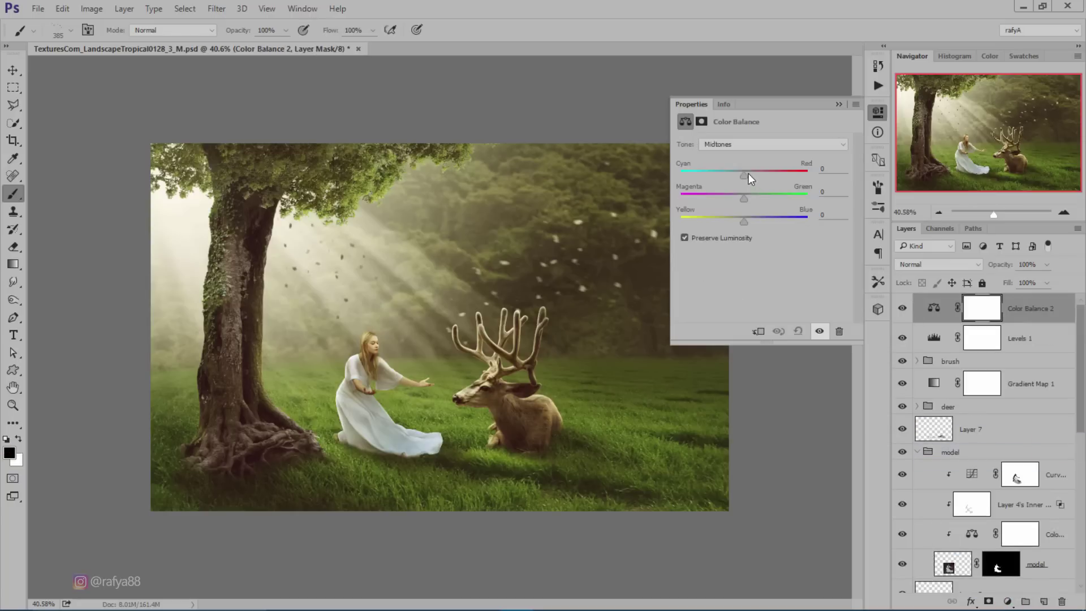
pyautogui.click(748, 173)
# Set the Levels 1 Red channel output black to 30.
pyautogui.click(838, 104)
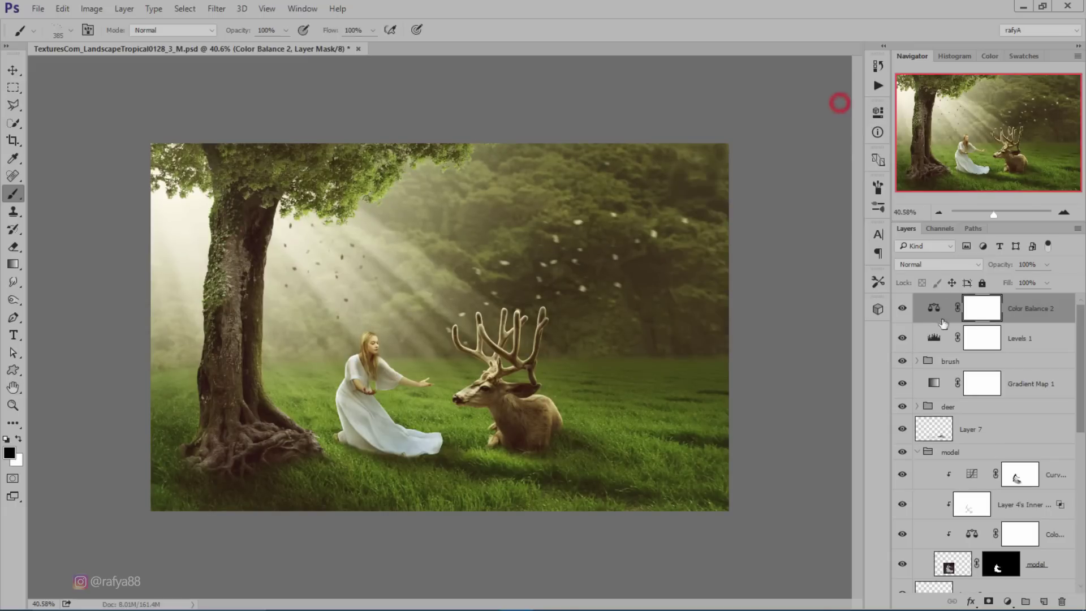
pyautogui.doubleClick(934, 338)
pyautogui.click(730, 167)
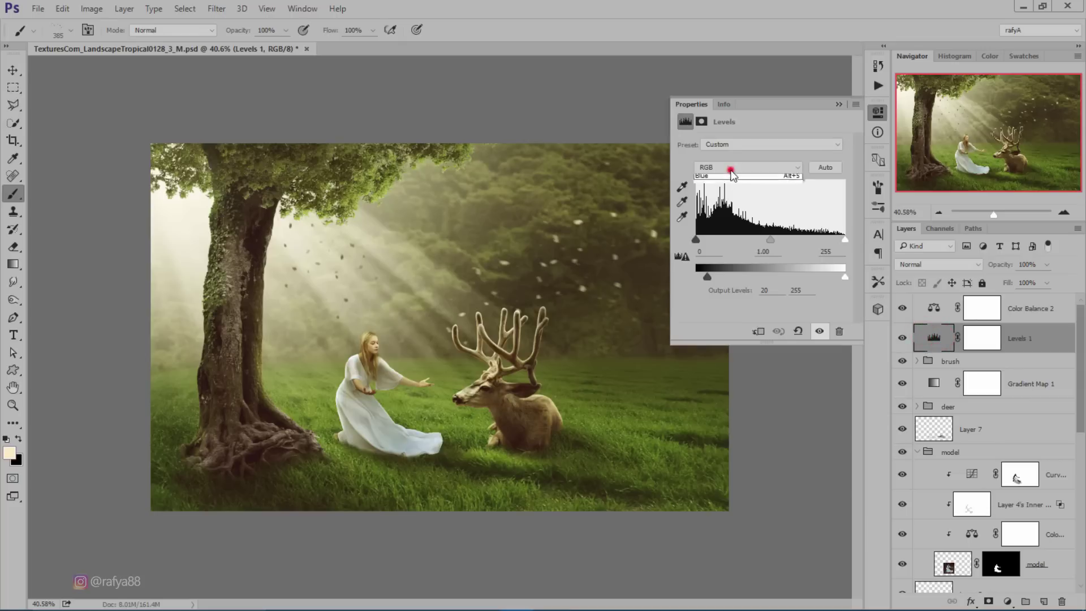
pyautogui.click(731, 182)
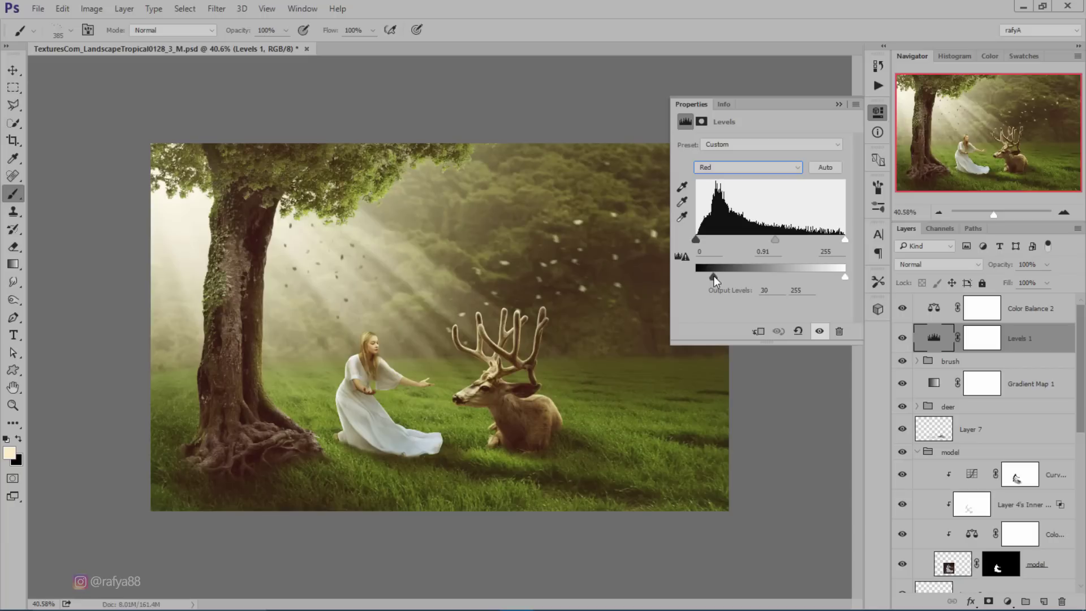
pyautogui.click(837, 104)
pyautogui.scroll(-3, 1034, 452)
pyautogui.scroll(-5, 1034, 452)
# Apply a vertical Motion Blur to the bg layer, angle -90 and distance 23 pixels.
pyautogui.click(999, 578)
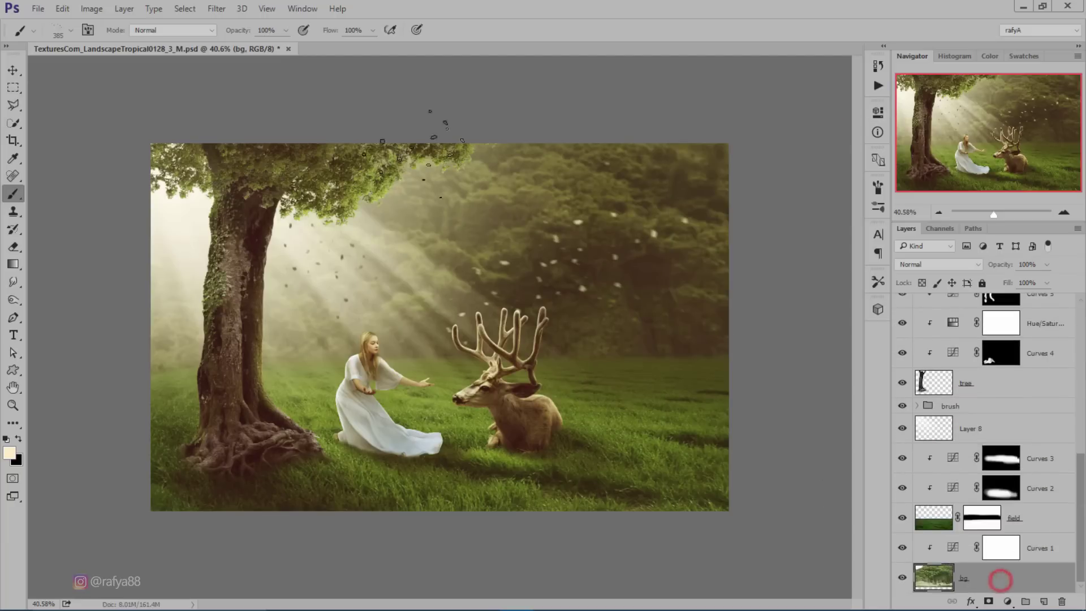
pyautogui.click(217, 9)
pyautogui.moveTo(255, 159)
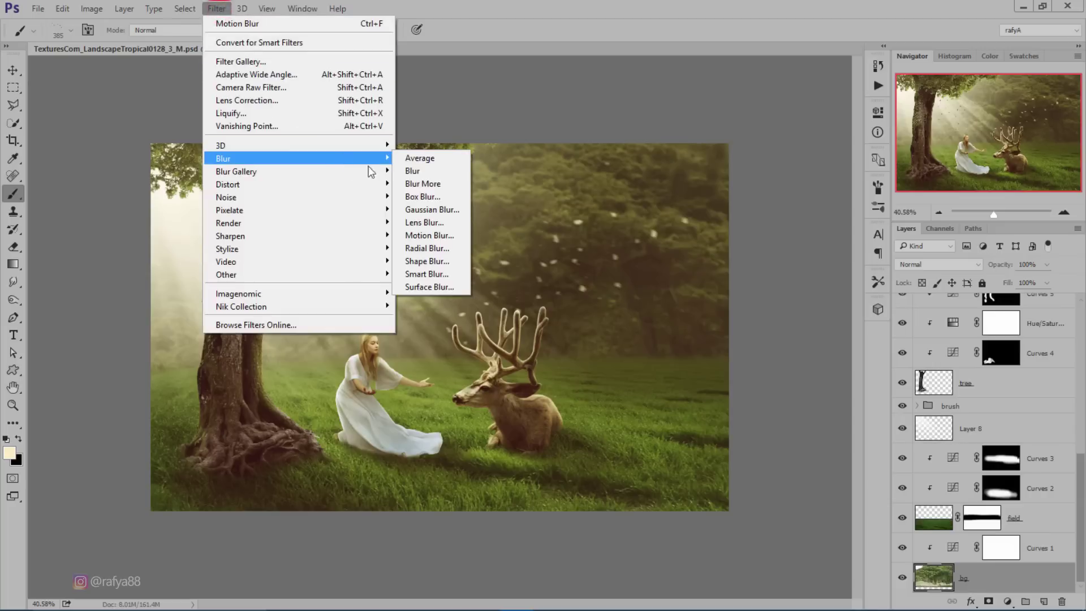
pyautogui.click(437, 237)
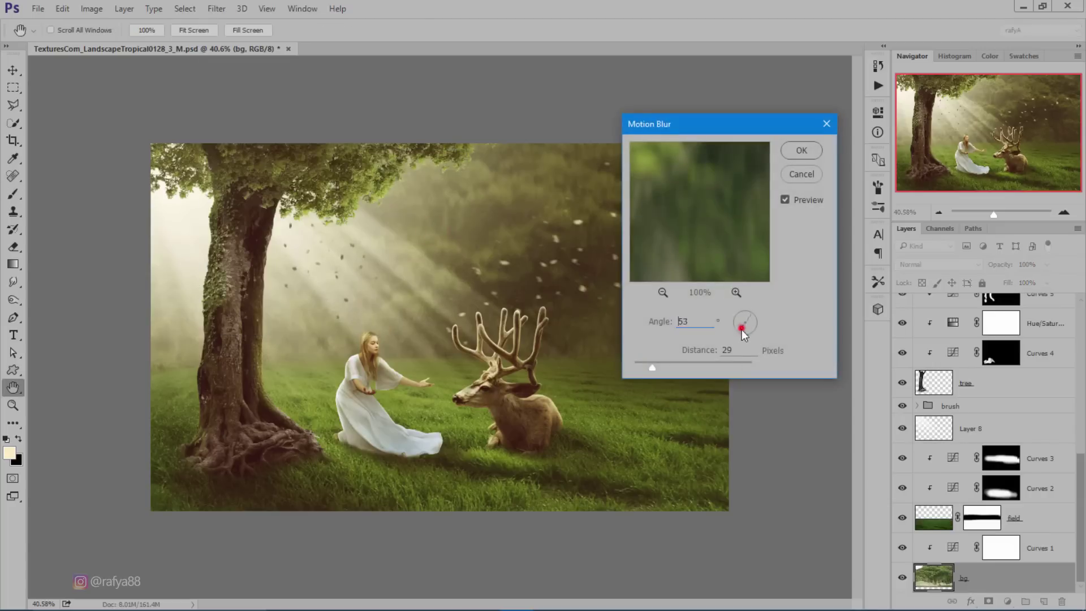
pyautogui.write('-90')
pyautogui.click(656, 367)
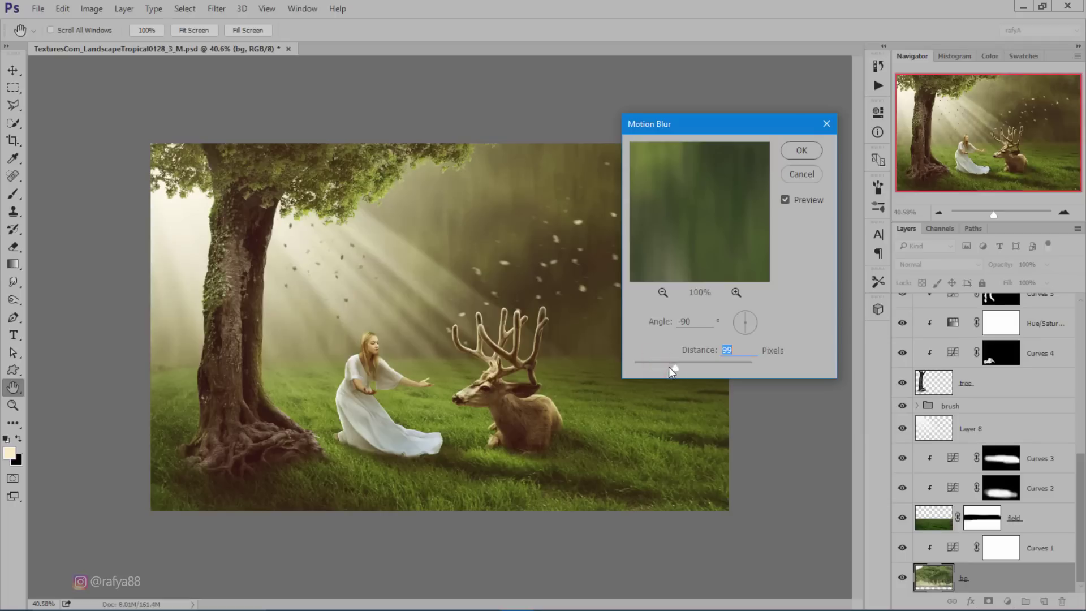
pyautogui.moveTo(667, 367); pyautogui.dragTo(648, 368)
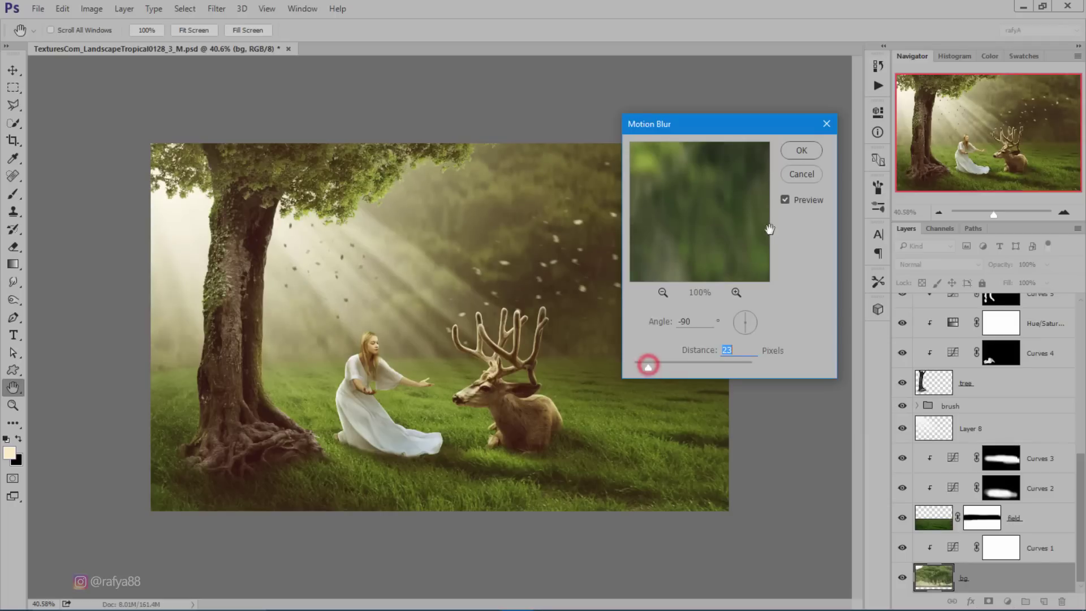
pyautogui.click(801, 150)
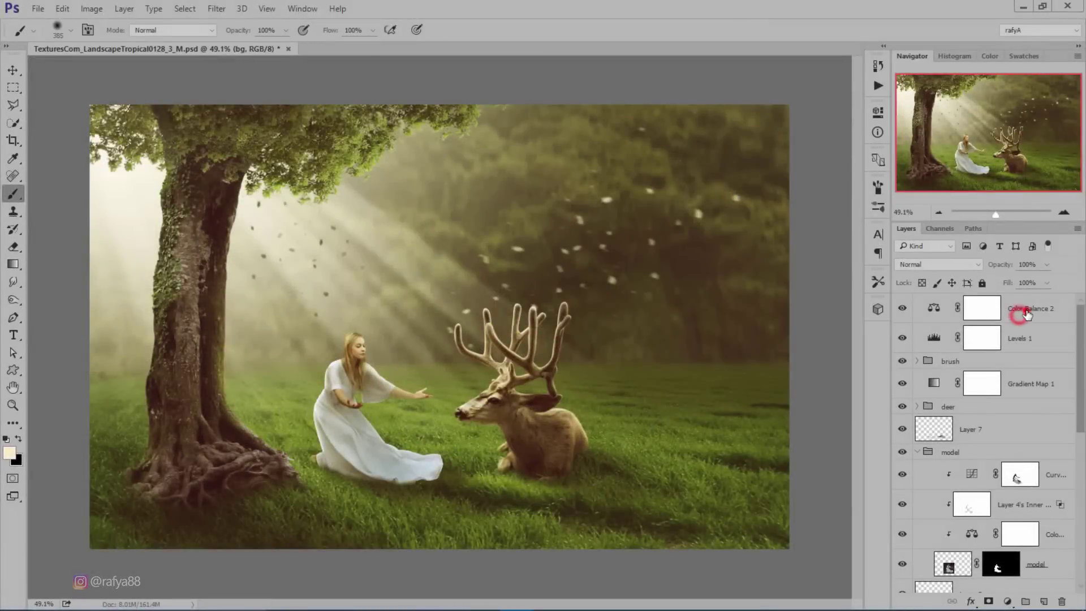
# Paint a soft pale cream glow beside the treetop on a new layer above Color Balance 2.
pyautogui.click(1015, 311)
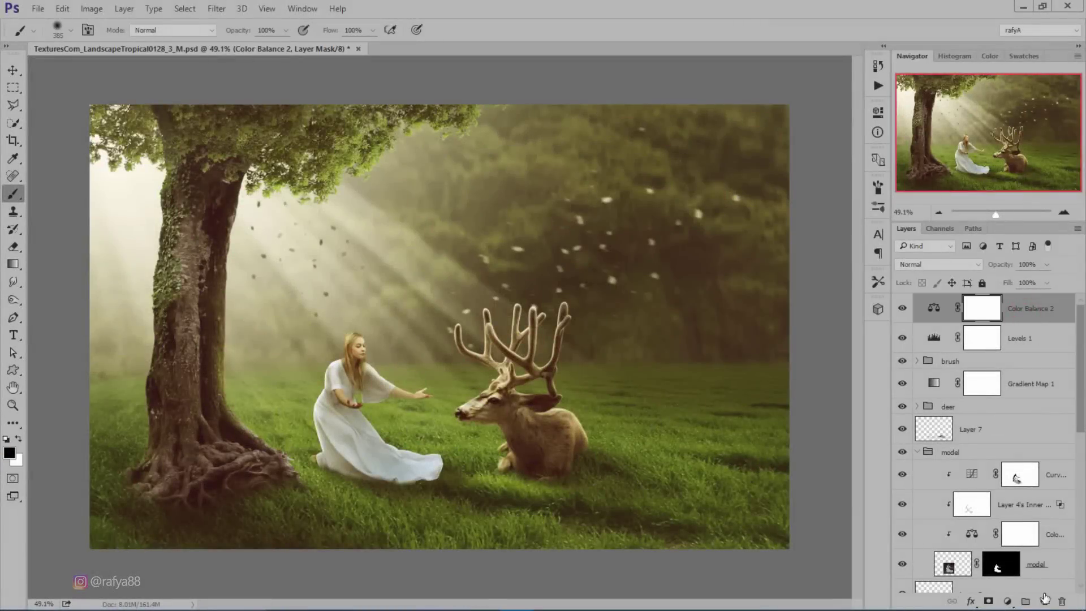
pyautogui.click(1045, 603)
pyautogui.click(9, 453)
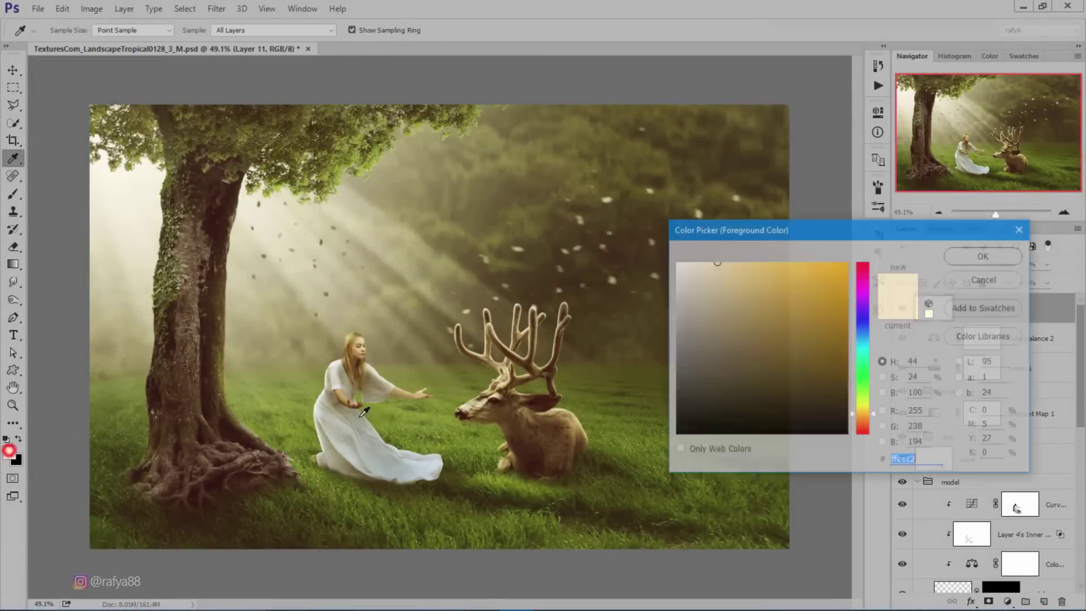
pyautogui.click(718, 274)
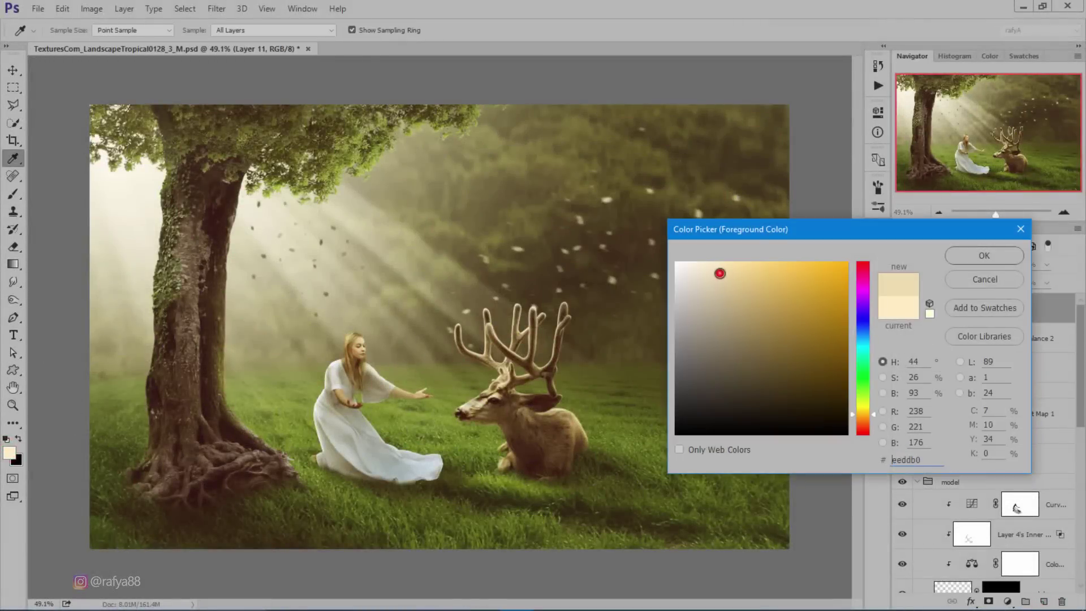
pyautogui.click(965, 253)
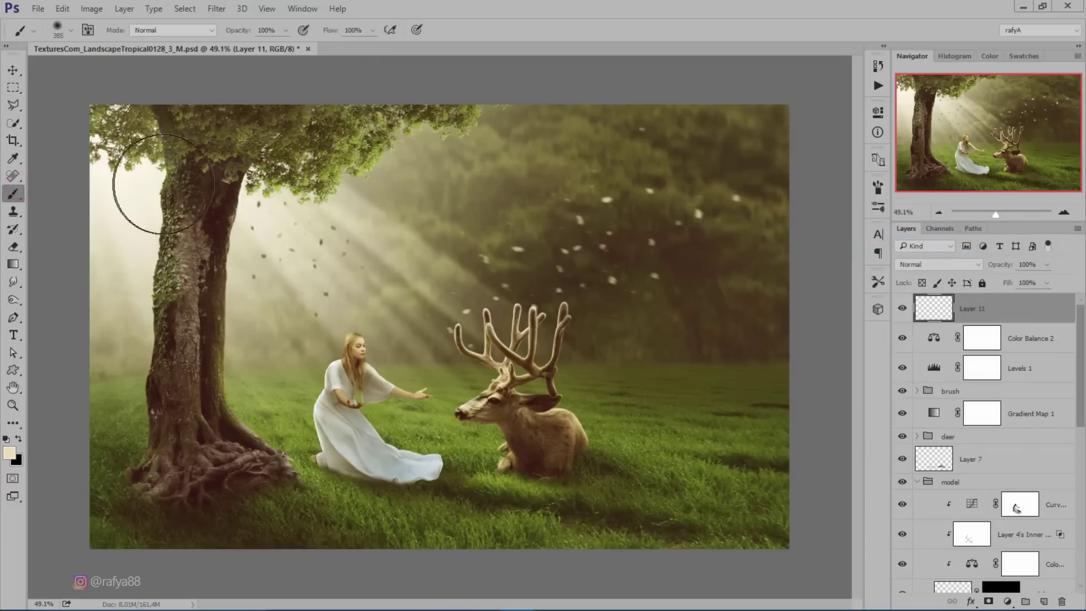
pyautogui.click(136, 177)
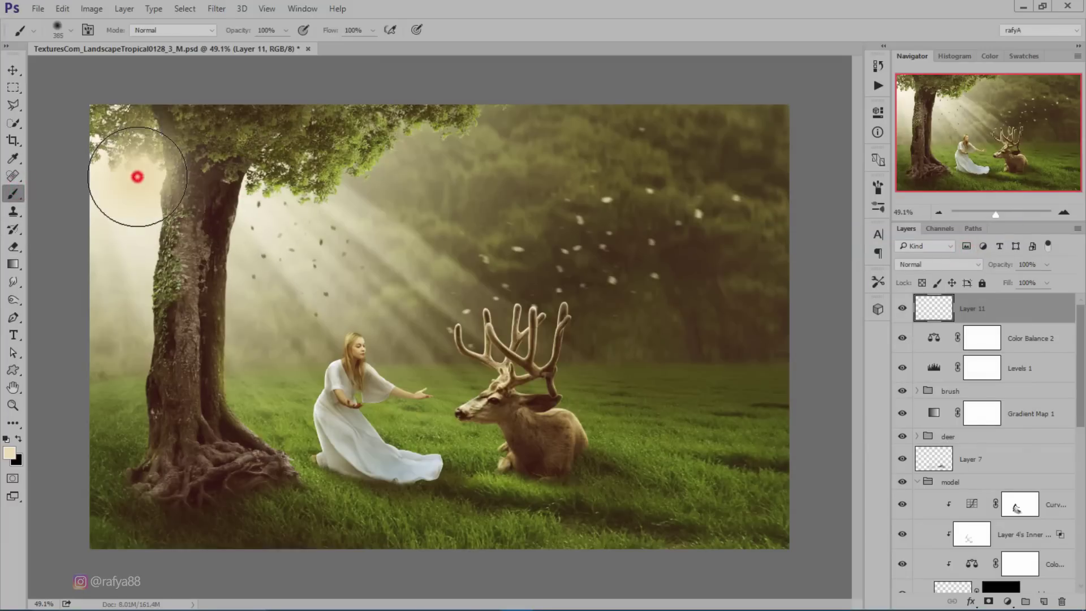
# Set the glow layer to Screen and enlarge it past the image's top-left corner.
pyautogui.click(924, 264)
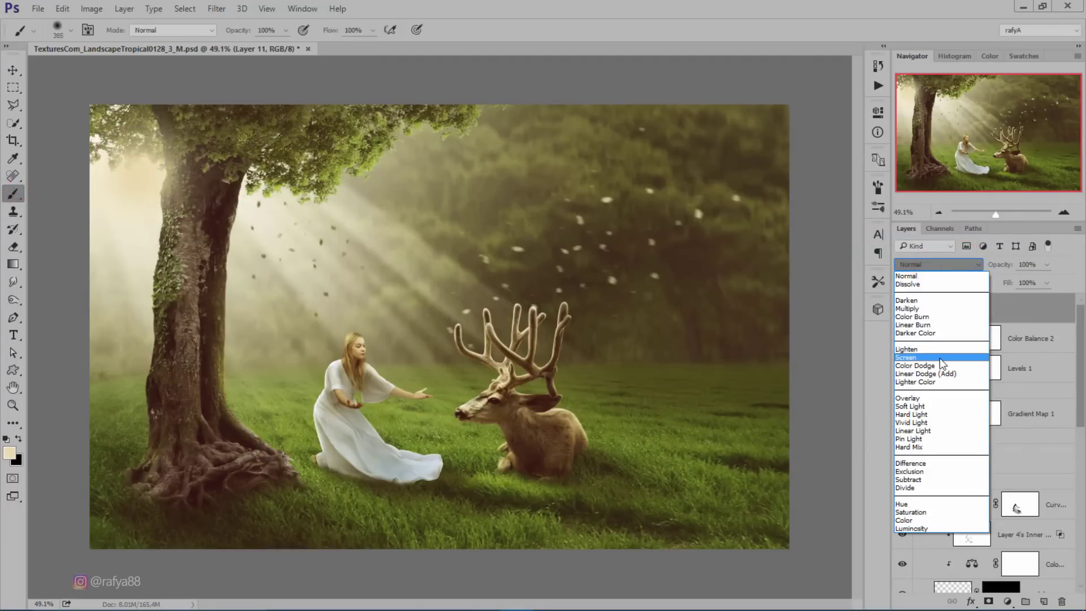
pyautogui.click(939, 358)
pyautogui.hotkey('ctrl', 't')
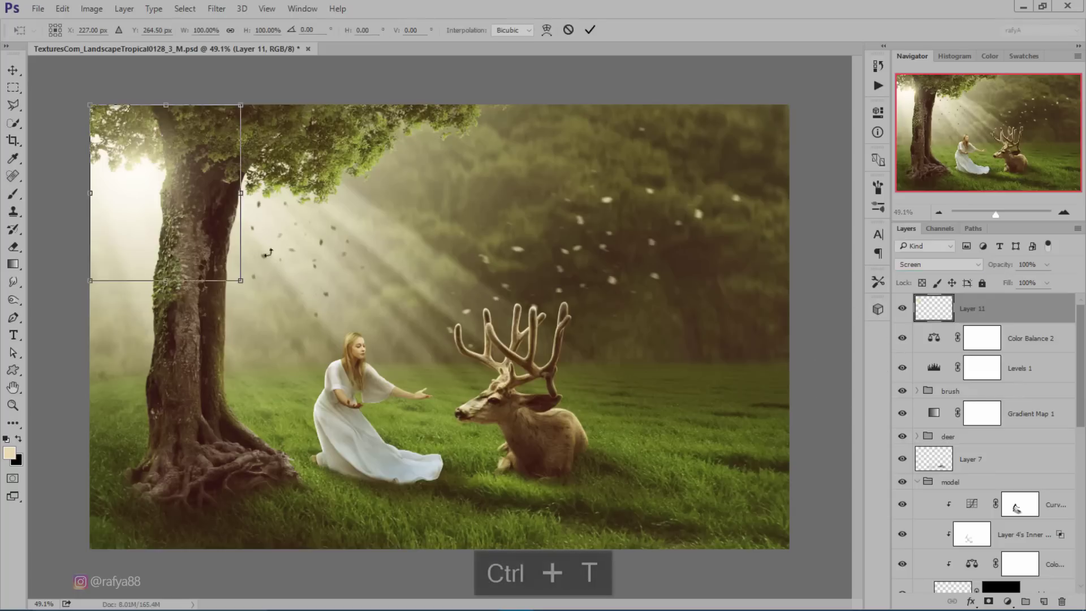
pyautogui.moveTo(242, 281); pyautogui.dragTo(266, 327)
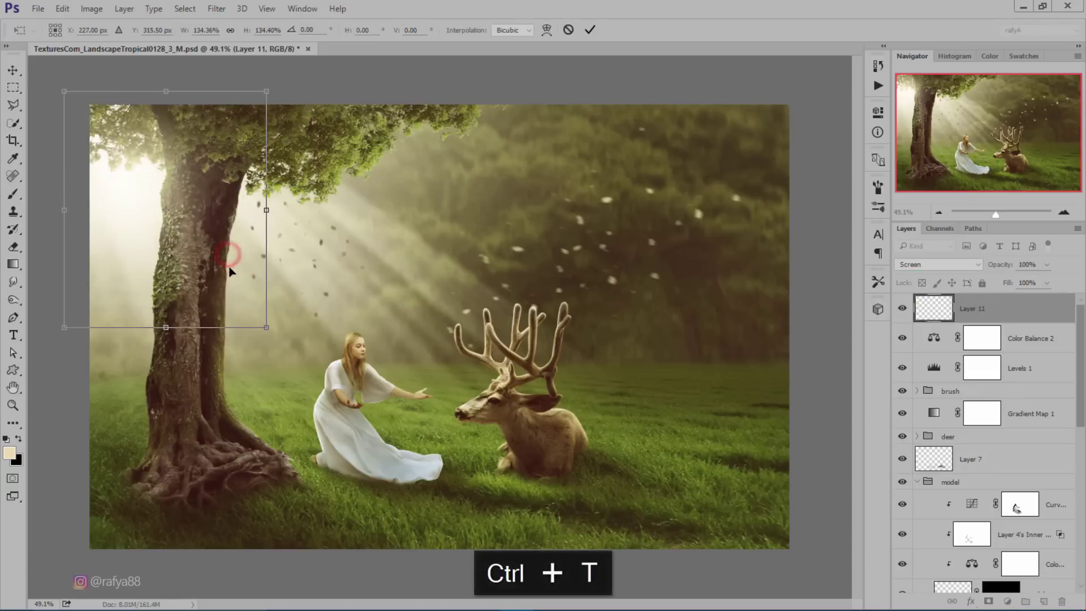
pyautogui.click(589, 30)
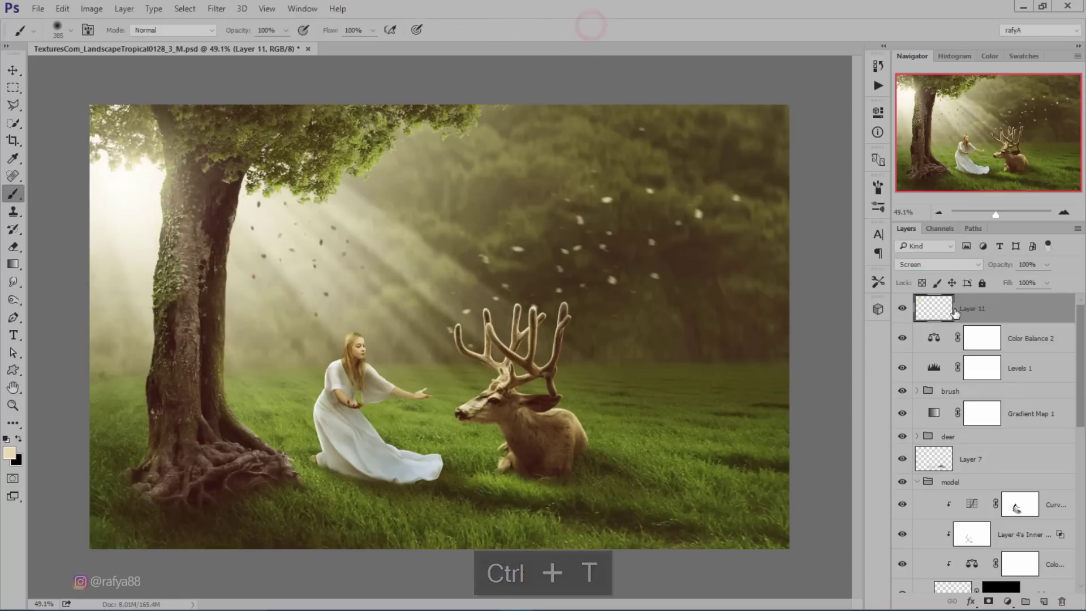
# Duplicate the glow, move the copy right and down into the rays, lowering its opacity to 75%.
pyautogui.hotkey('ctrl', 'j')
pyautogui.hotkey('ctrl', 't')
pyautogui.moveTo(205, 156); pyautogui.dragTo(332, 175)
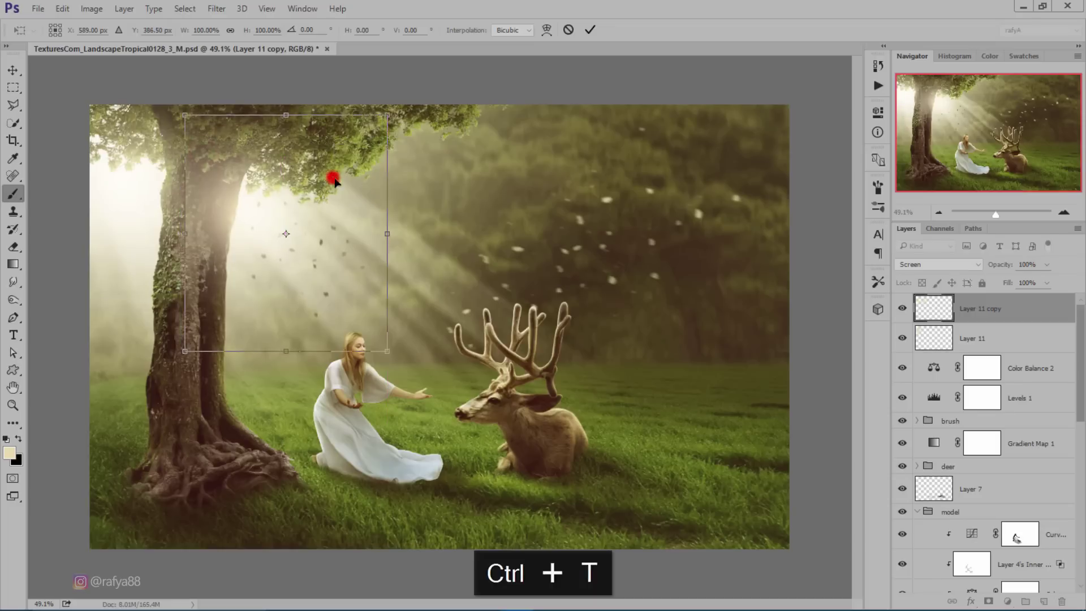
pyautogui.press('Return')
pyautogui.moveTo(1007, 265); pyautogui.dragTo(991, 266)
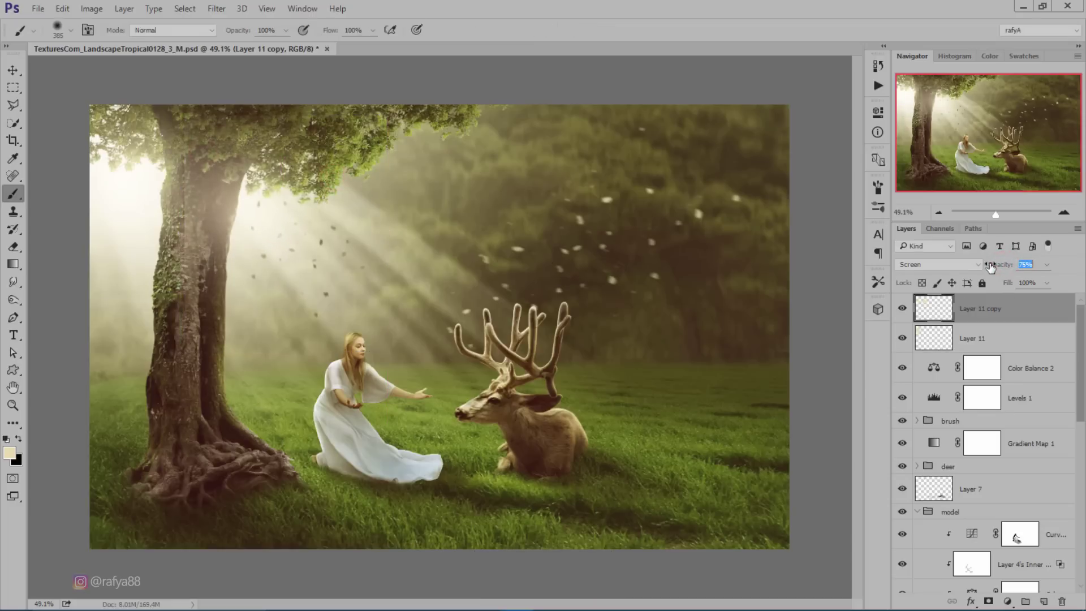
# Reduce the brush group's opacity to 82%.
pyautogui.scroll(-3, 499, 252)
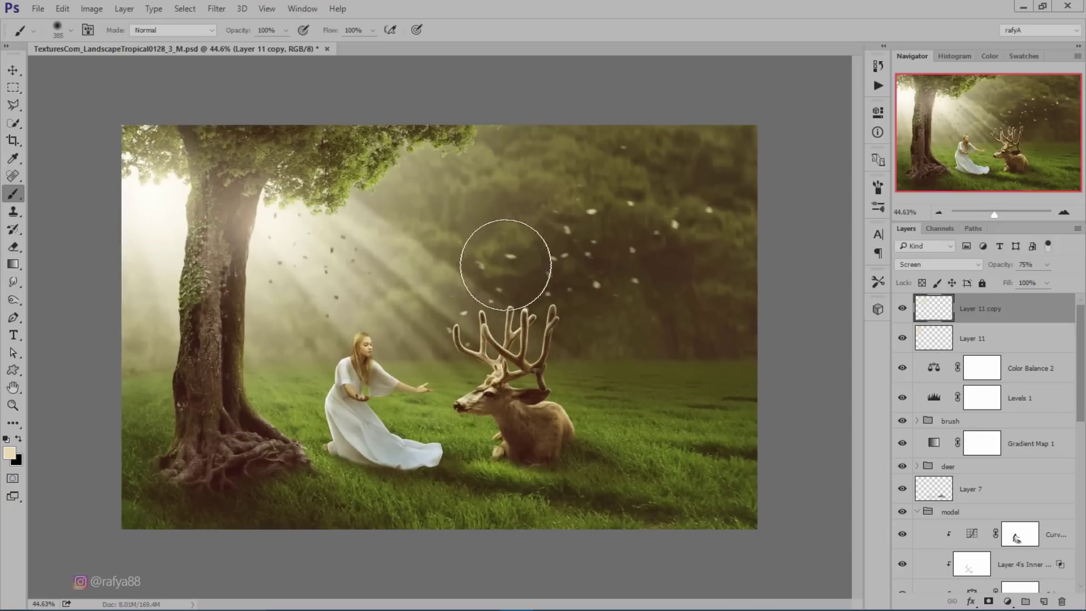
pyautogui.scroll(2, 499, 249)
pyautogui.click(970, 423)
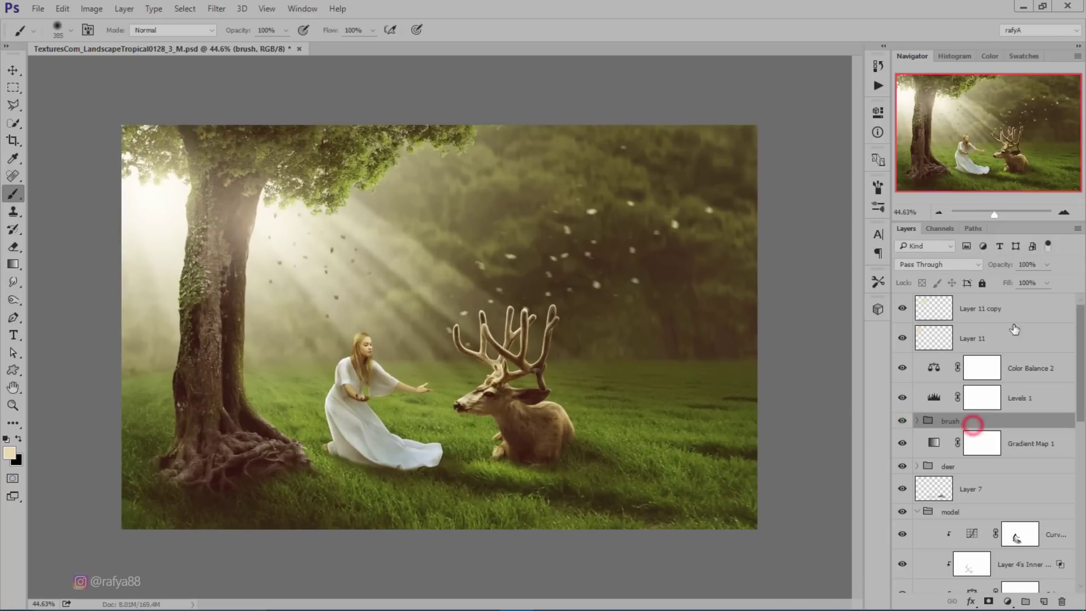
pyautogui.moveTo(1010, 268); pyautogui.dragTo(998, 268)
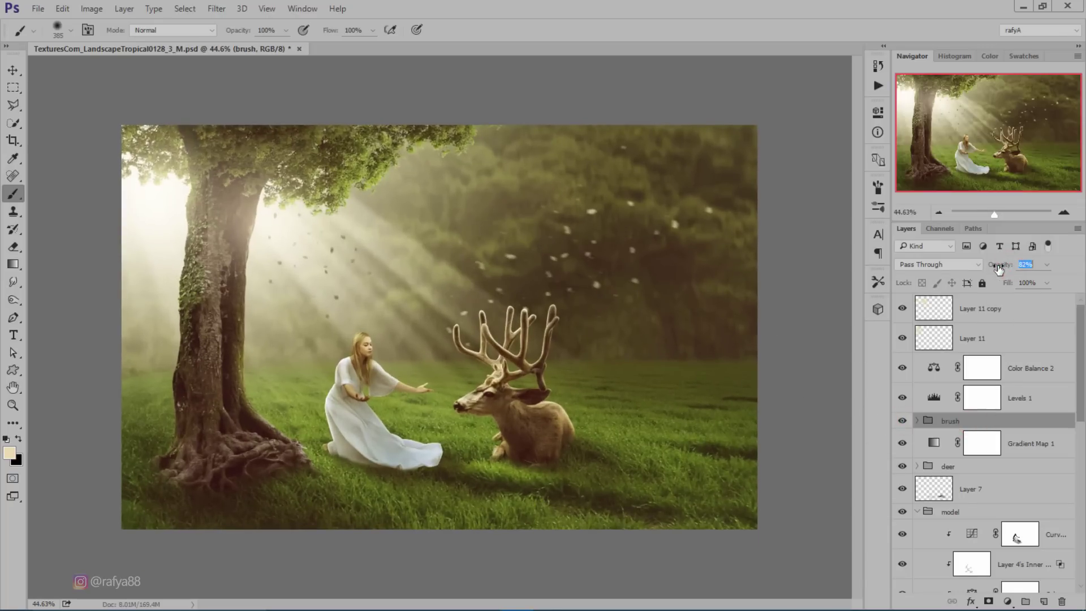
pyautogui.click(1003, 309)
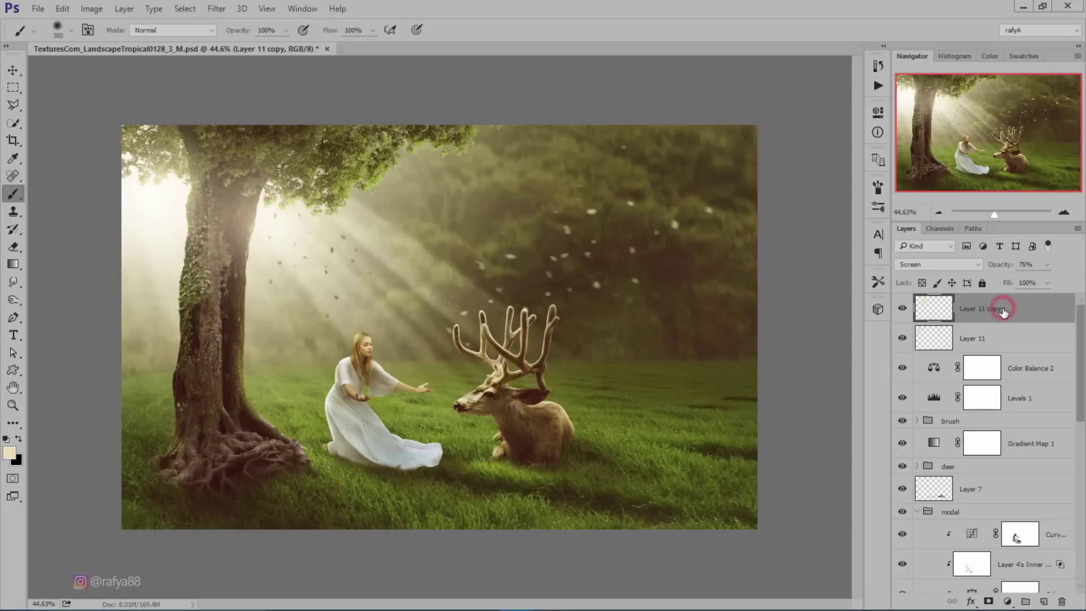
# Stamp all visible layers into a new merged layer blended in Linear Light.
pyautogui.hotkey('ctrl', 'shift', 'alt', 'e')
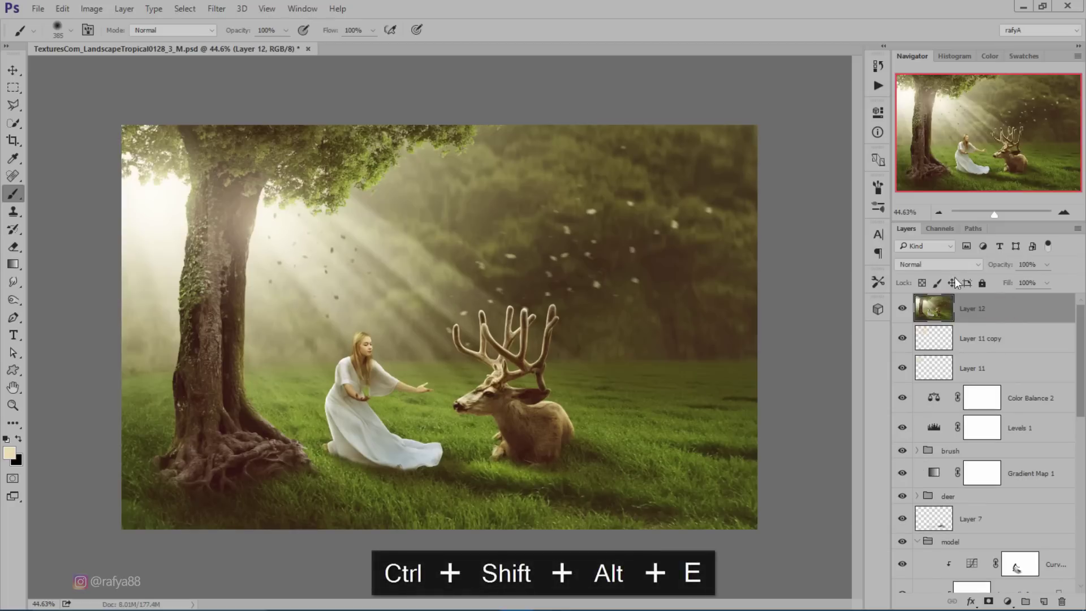
pyautogui.click(942, 264)
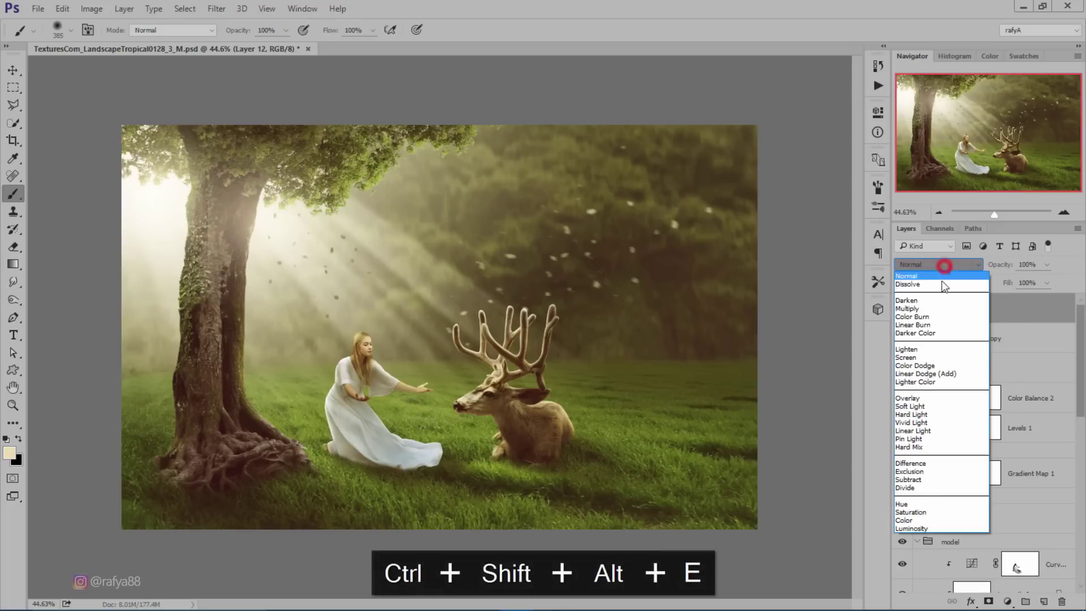
pyautogui.click(940, 431)
# Apply a High Pass filter with 0.9 pixel radius to the merged layer.
pyautogui.click(212, 9)
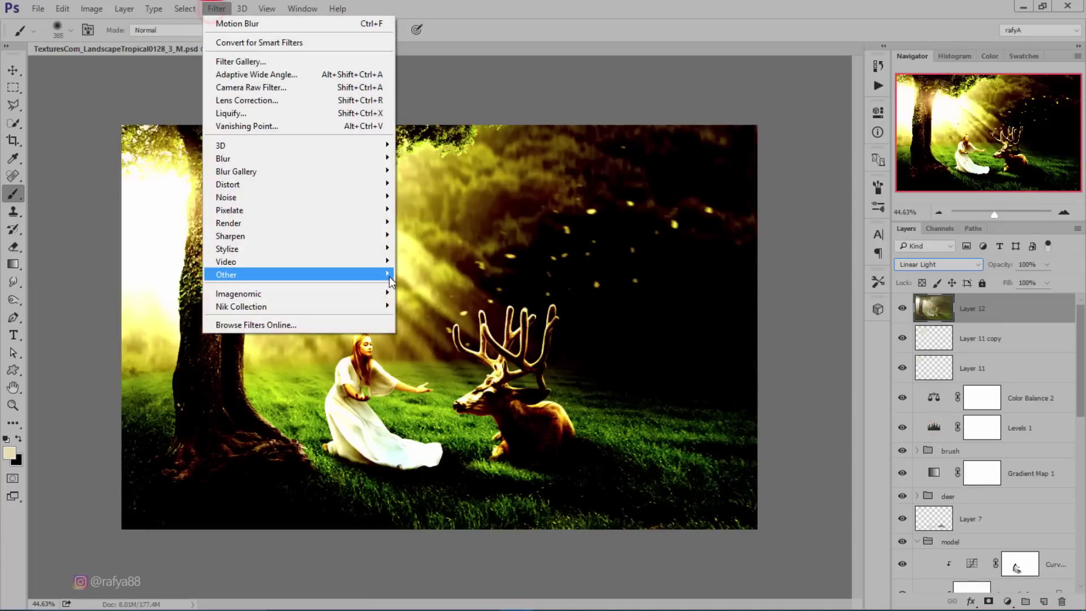
pyautogui.moveTo(226, 274)
pyautogui.click(425, 287)
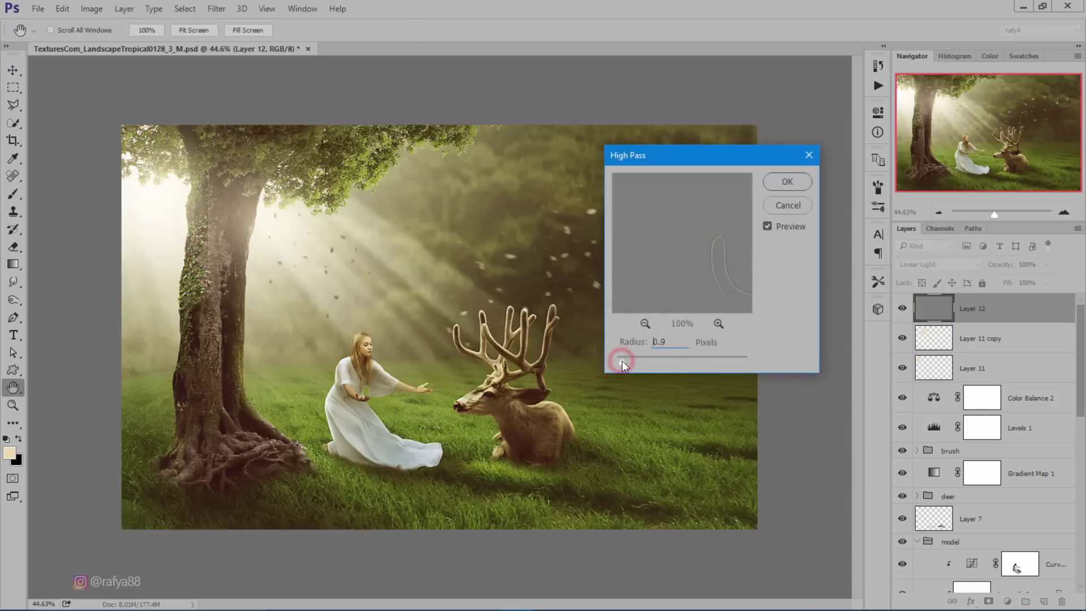
pyautogui.moveTo(621, 361); pyautogui.dragTo(622, 361)
pyautogui.click(772, 182)
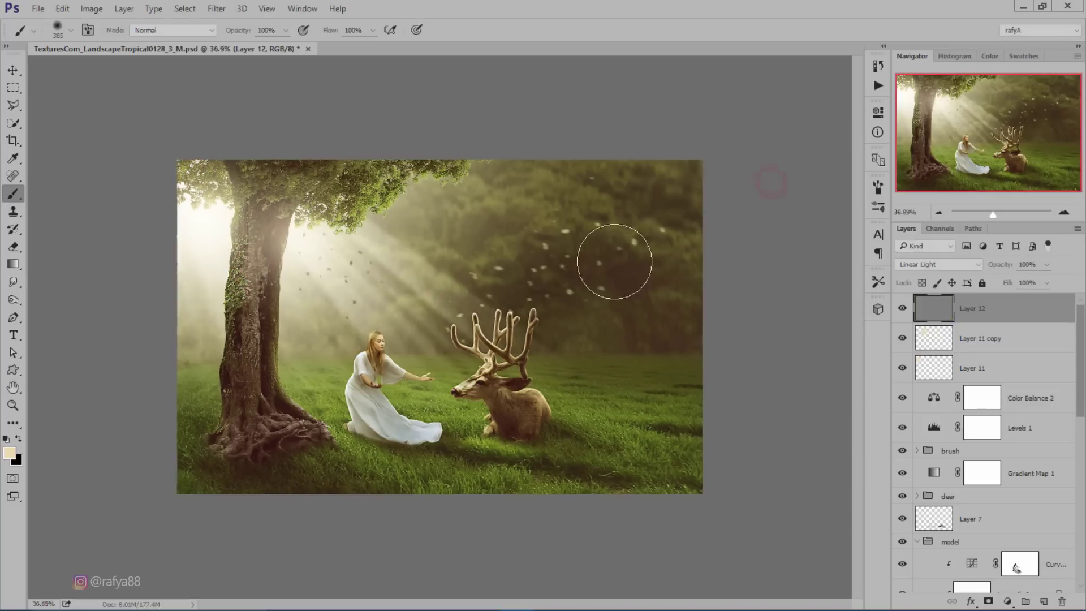